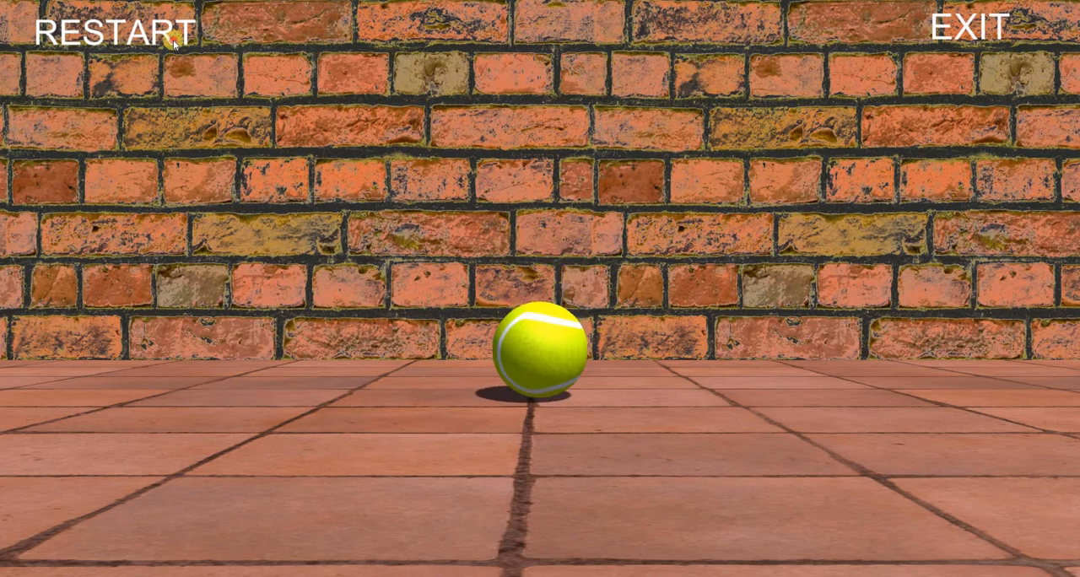
- Try out the finished Ball Bounce game's restart and exit options, relaunching it from its Game folder
click(560, 130)
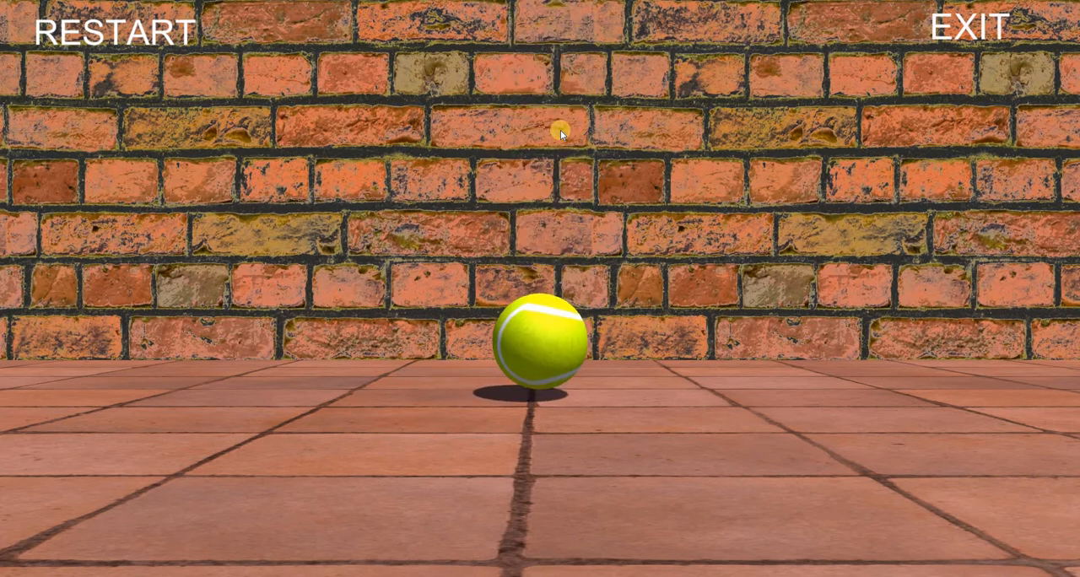
click(170, 46)
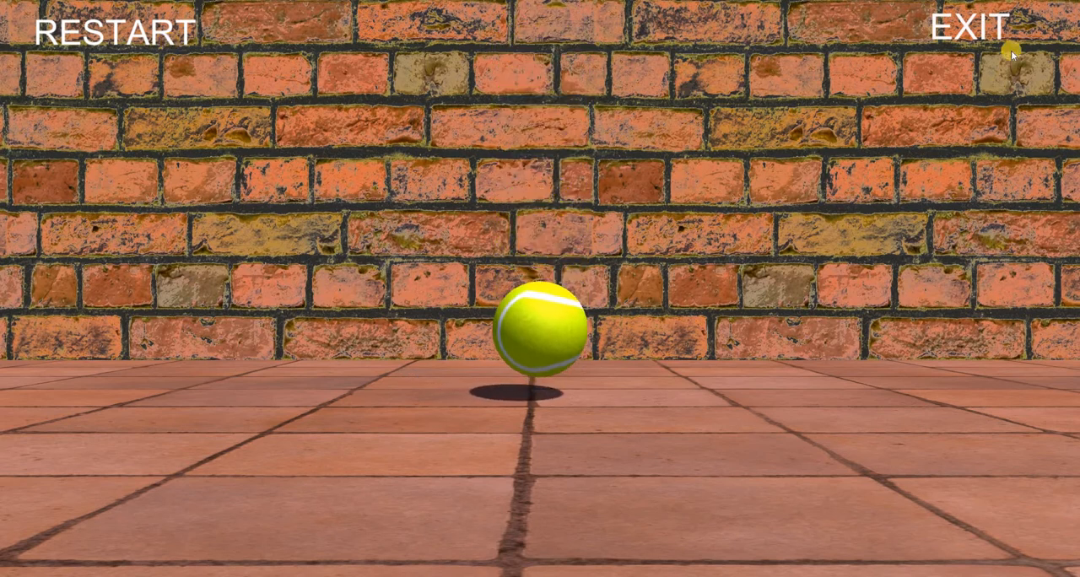
click(970, 29)
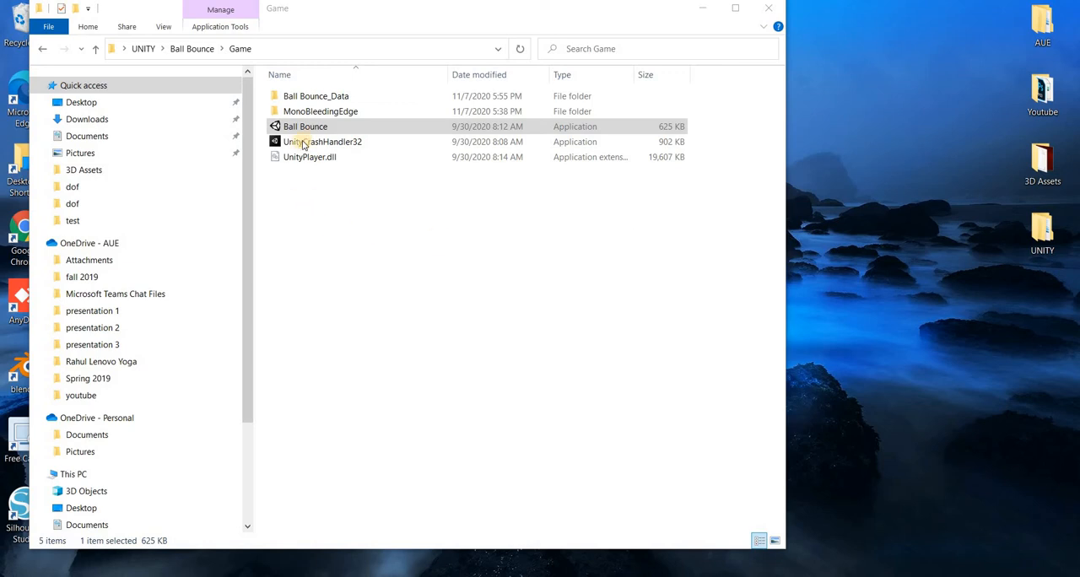
double_click(306, 126)
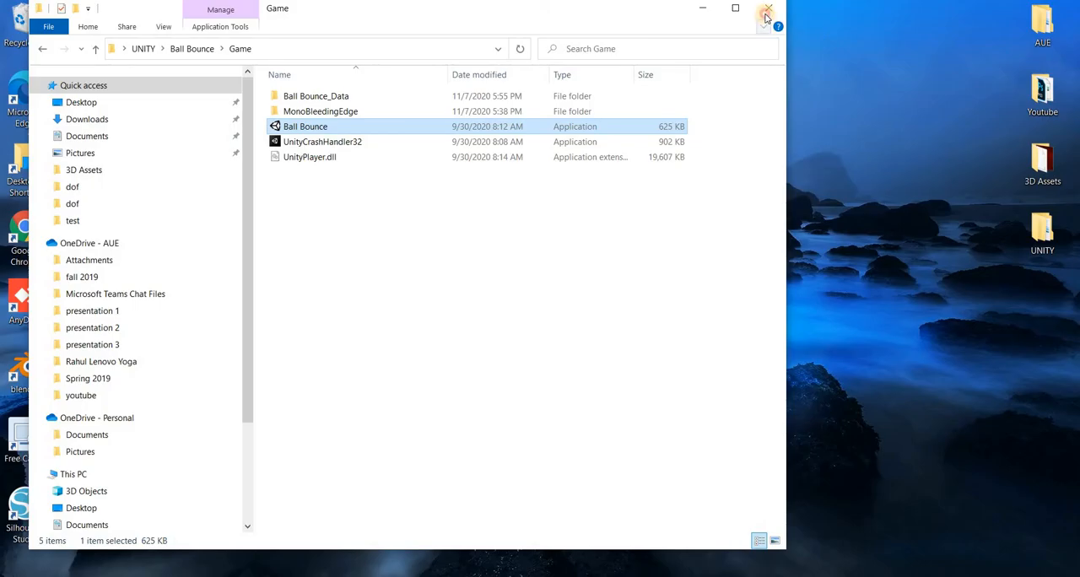
click(766, 14)
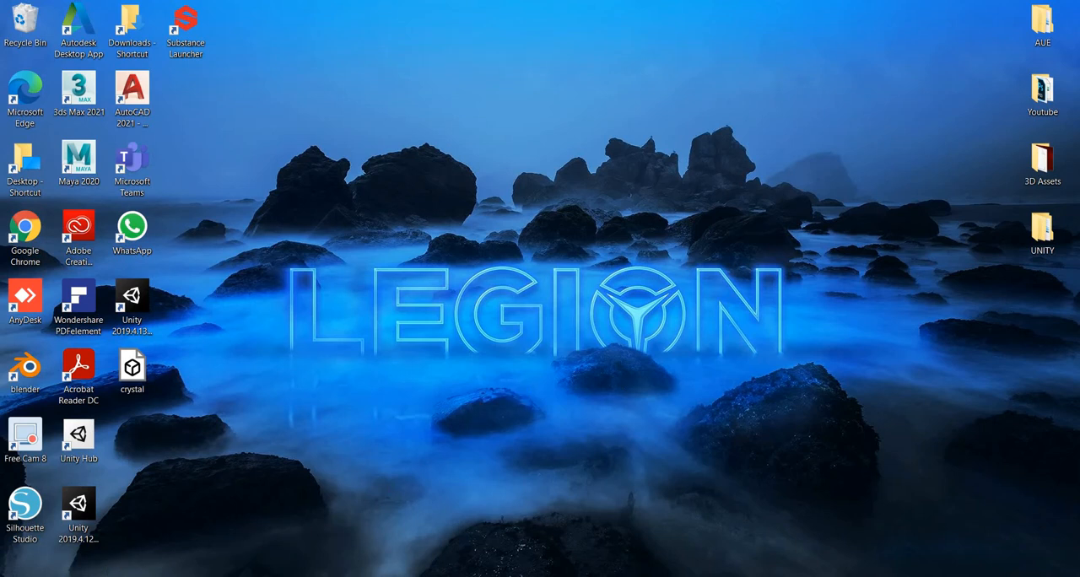
- Open the Unity website in a new browser tab and view the Individual plans in the Unity Store
click(431, 520)
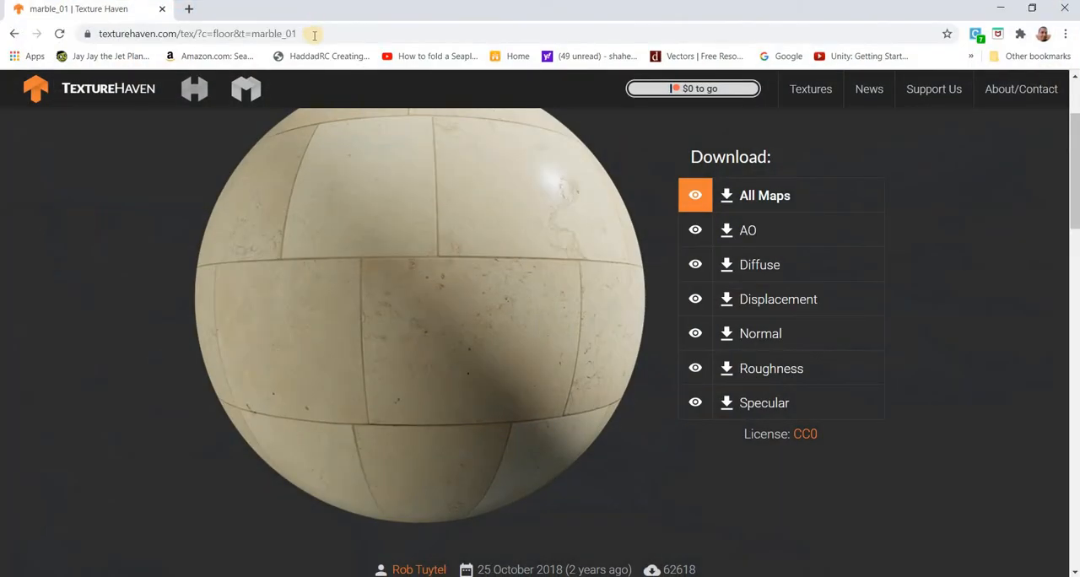
key(ctrl+t)
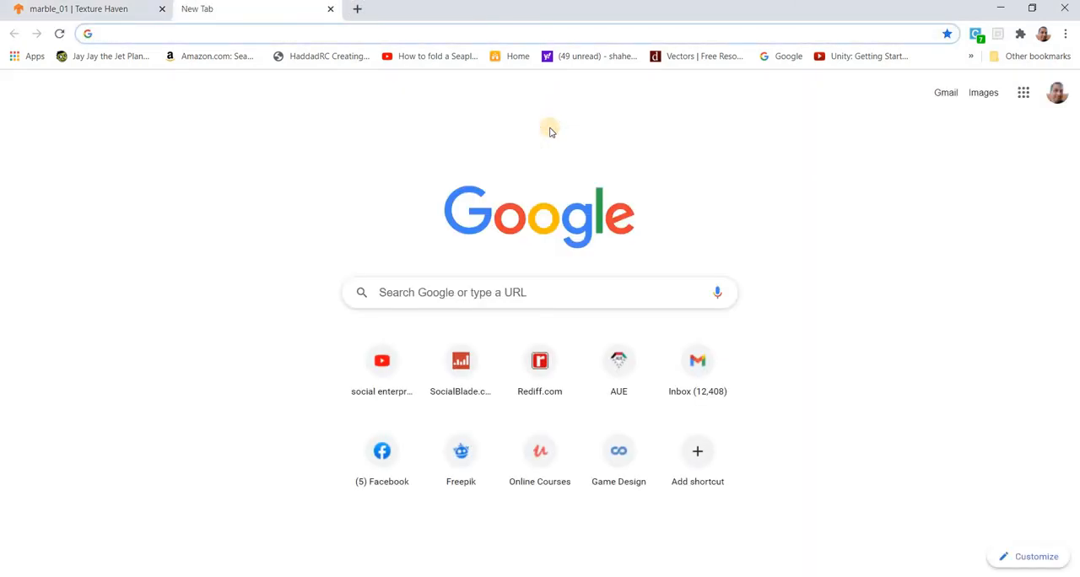
text(unity)
key(Return)
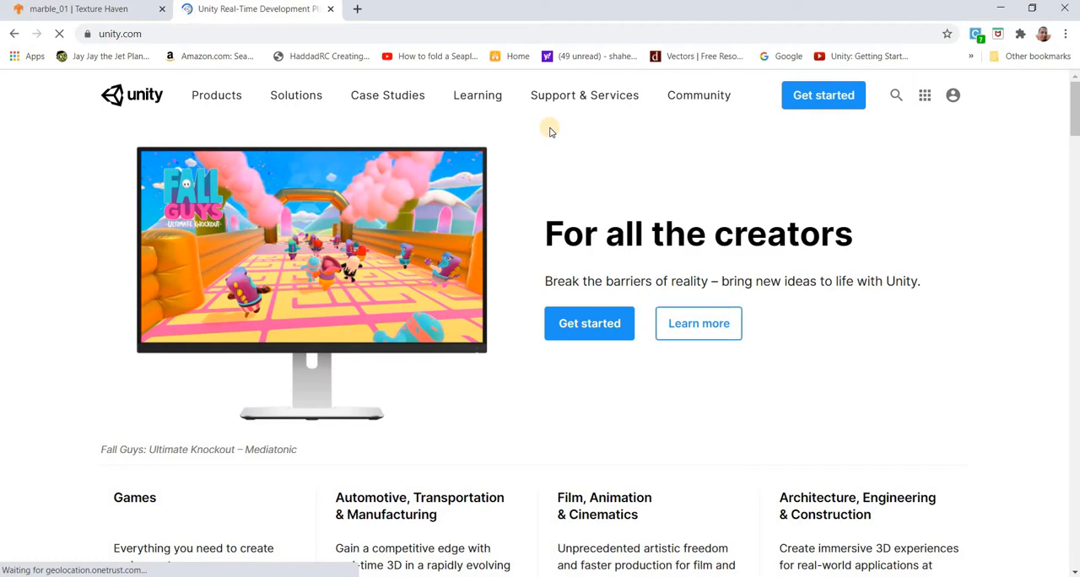
click(588, 326)
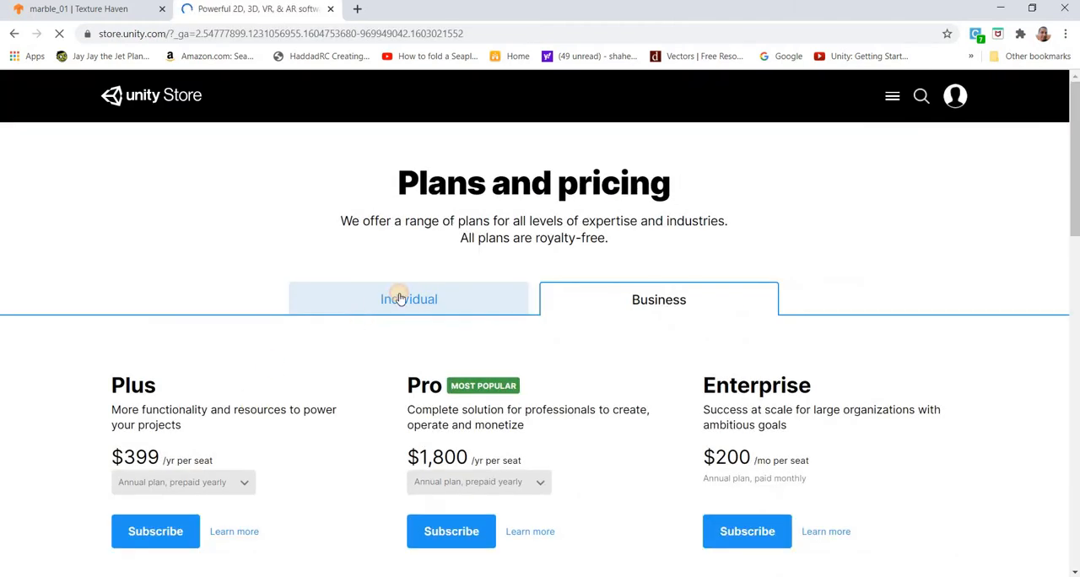
click(402, 299)
scroll(197, 390, down, 2)
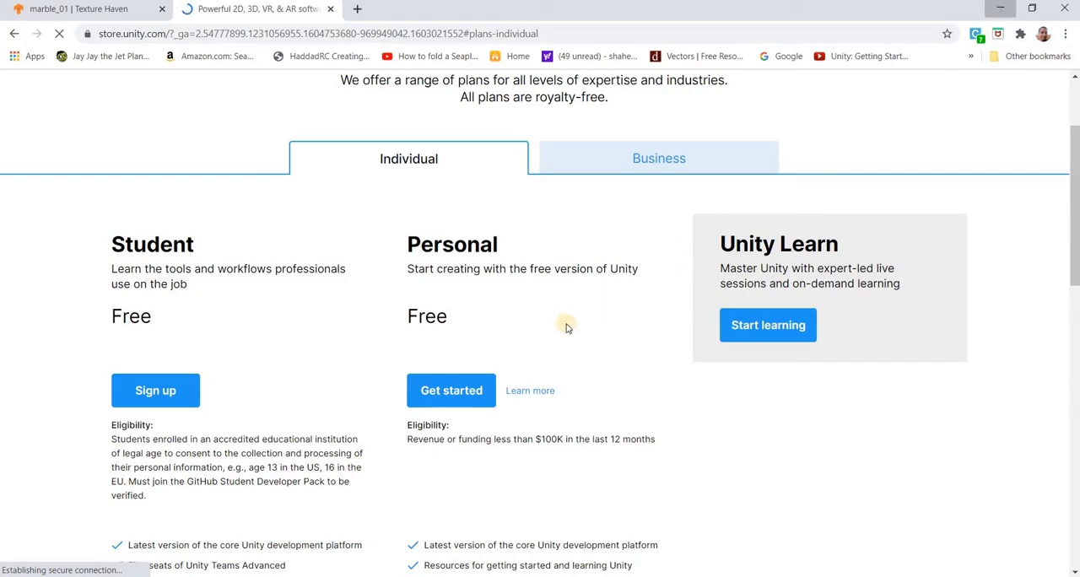
click(999, 9)
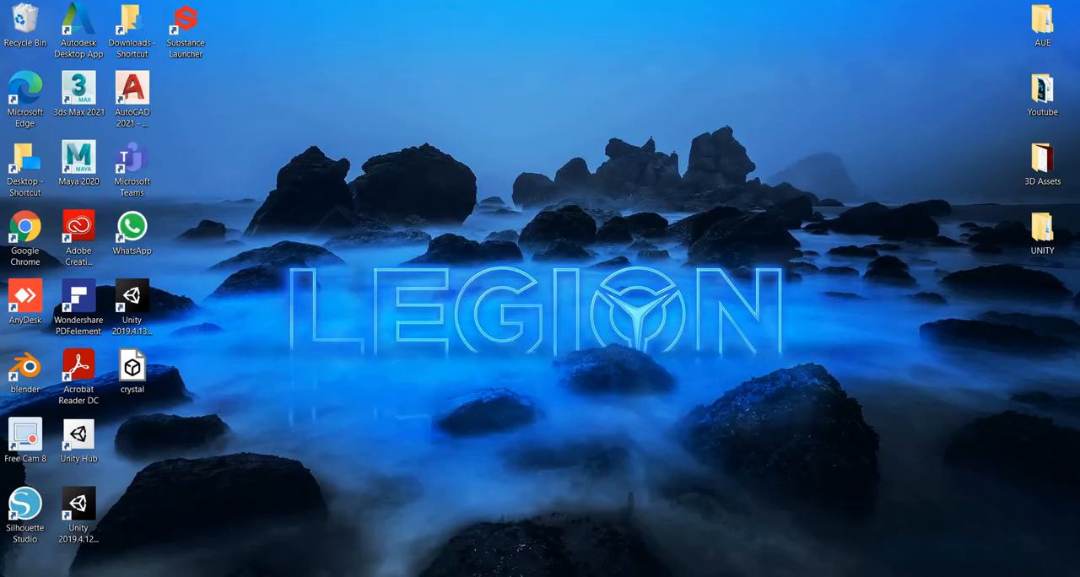
- Launch Unity and create a new 3D project named BallBounce
key(super)
text(unity)
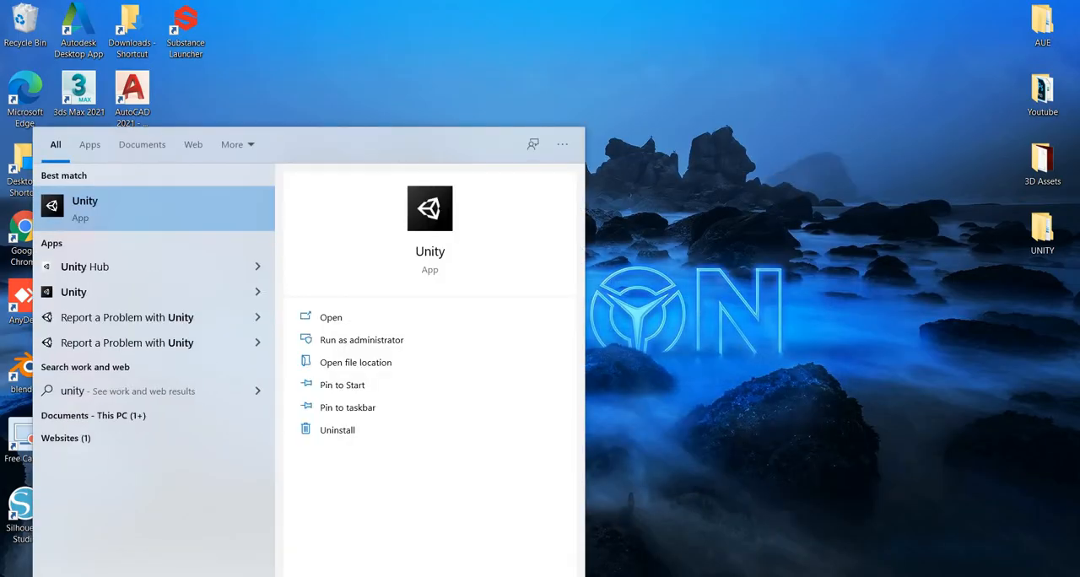
key(Return)
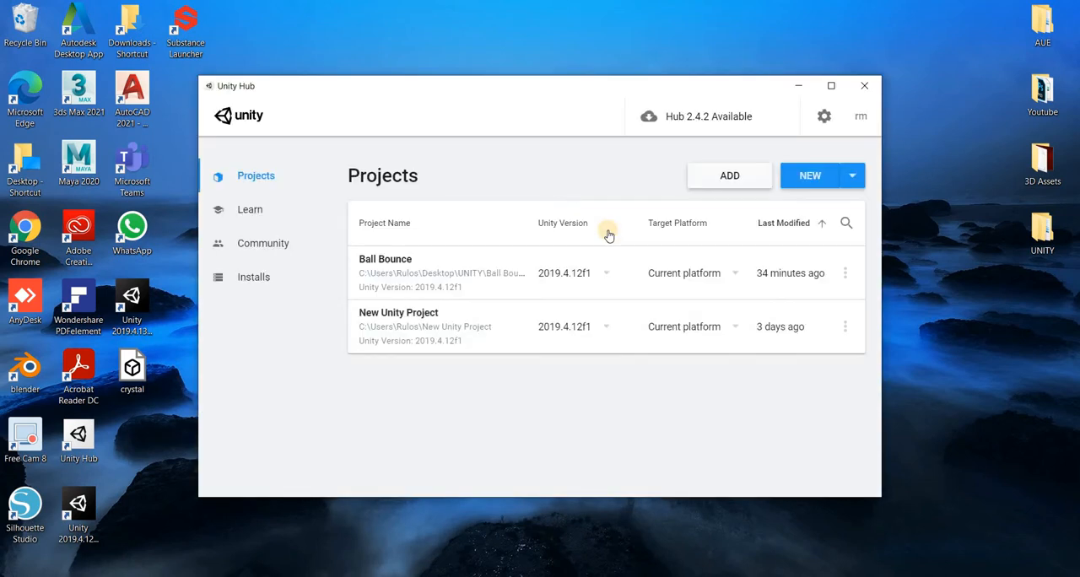
click(810, 177)
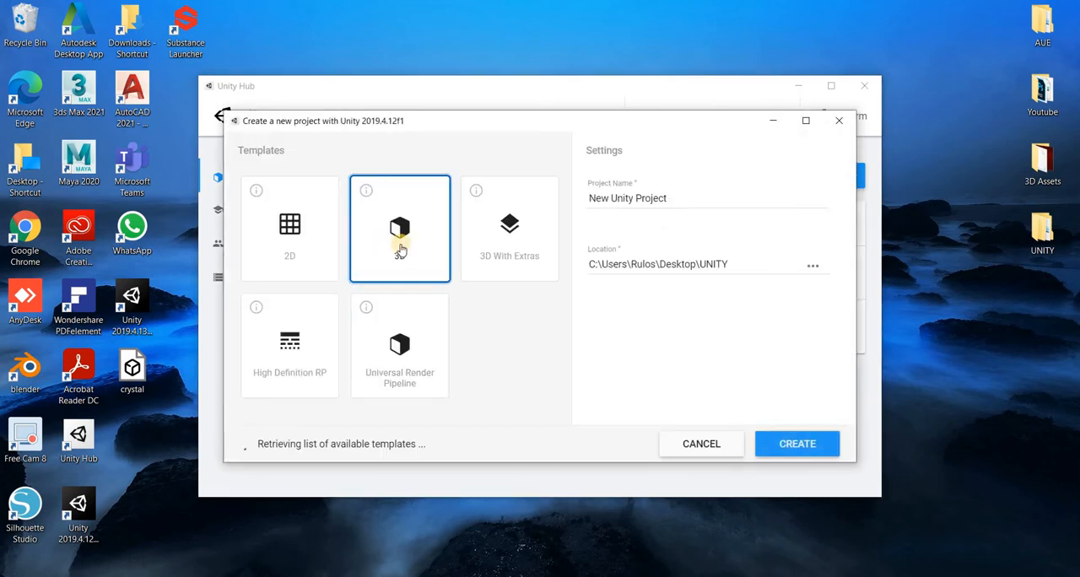
drag(687, 200, 571, 190)
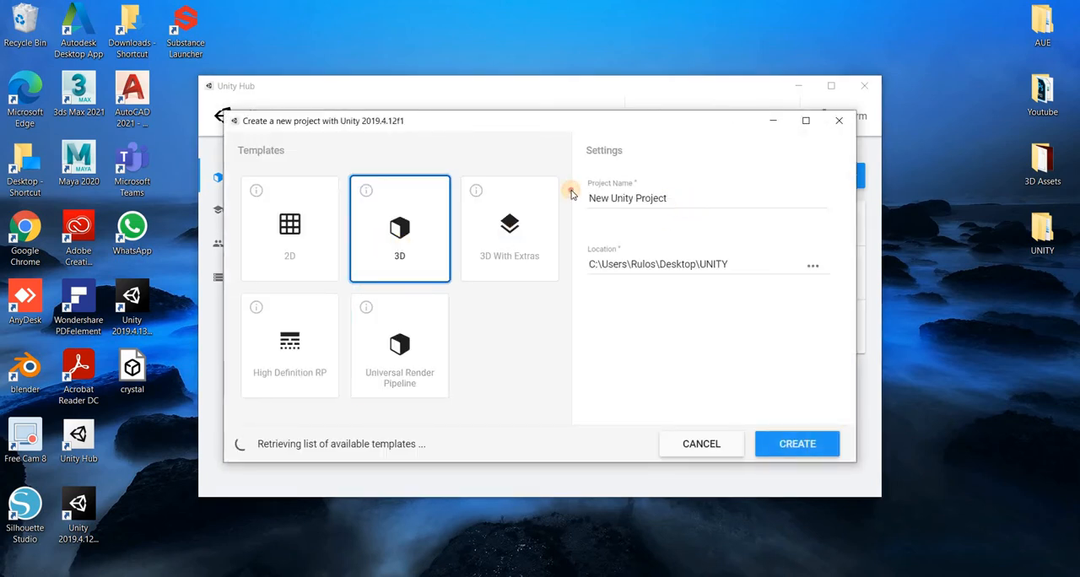
text(BallBounce)
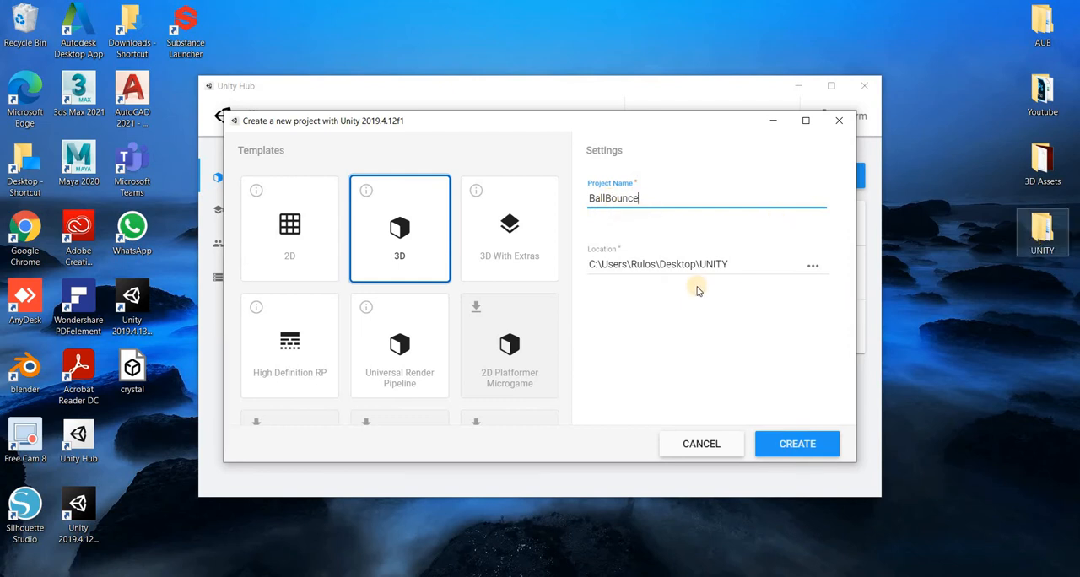
click(817, 453)
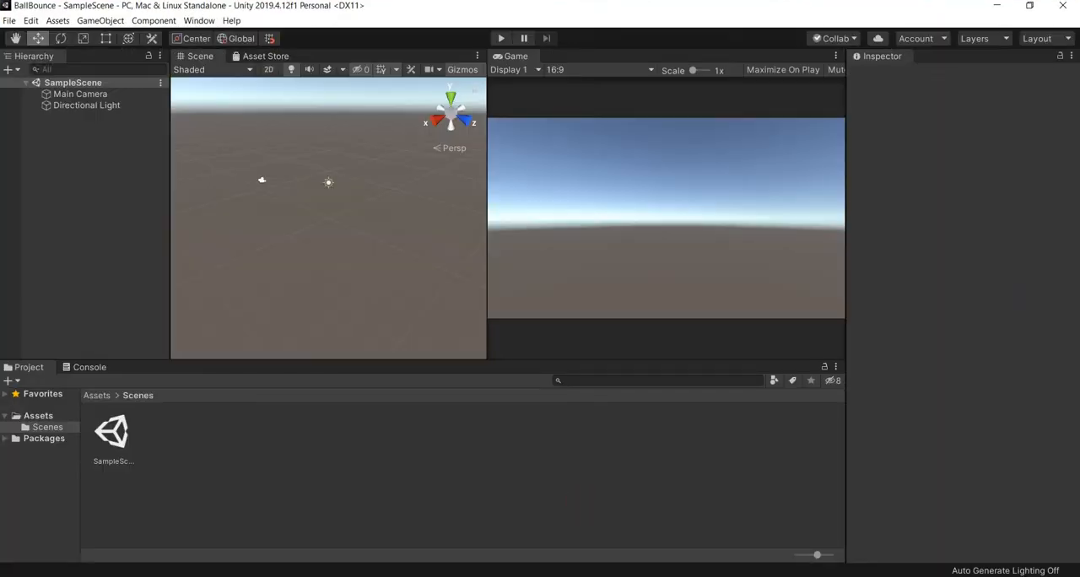
- Switch to File Explorer and open the BallBounce project folder inside the UNITY folder on the desktop
click(992, 11)
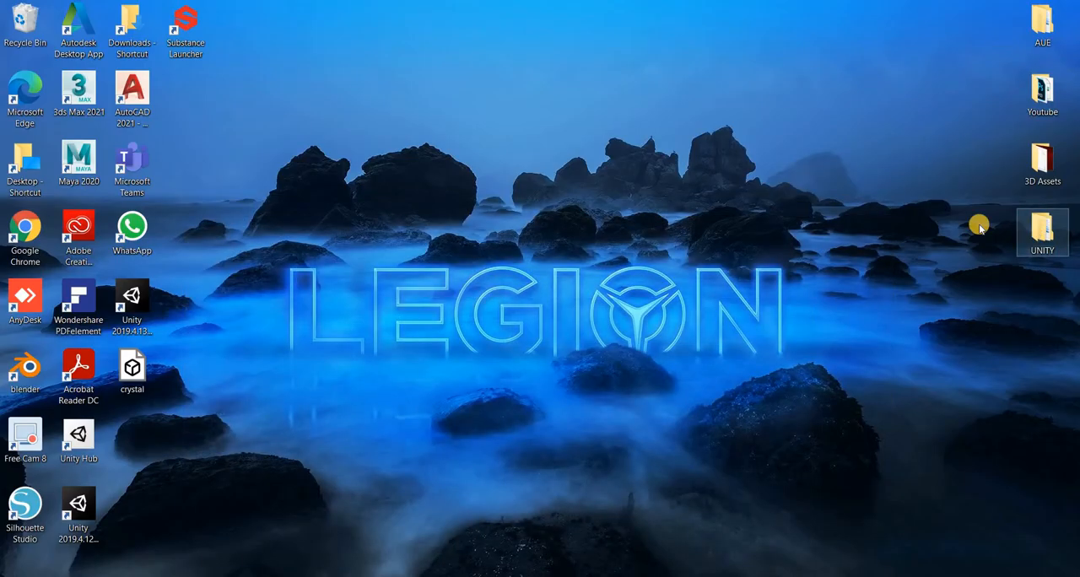
double_click(1042, 227)
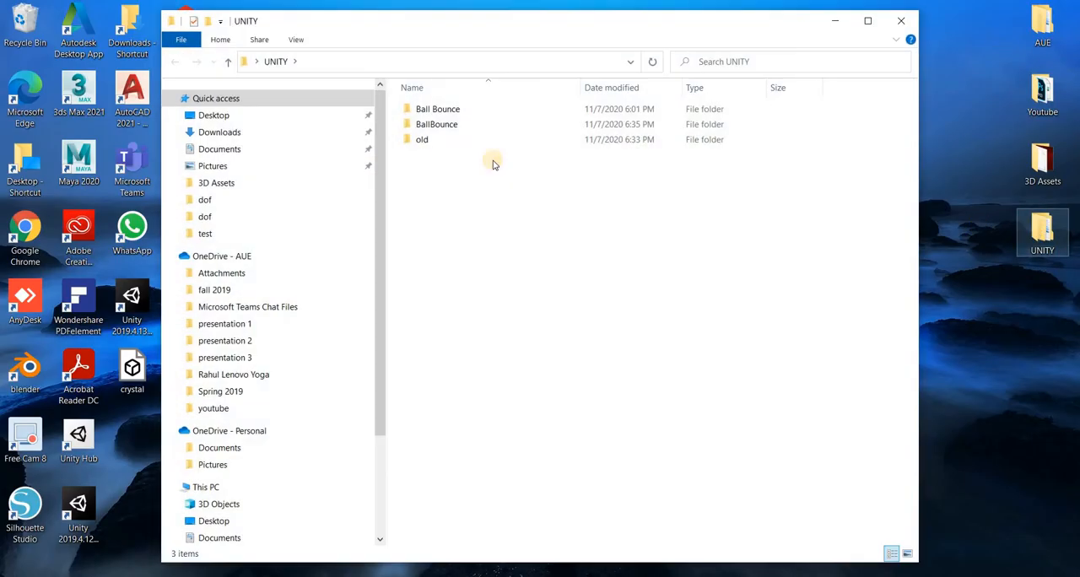
click(448, 124)
click(449, 110)
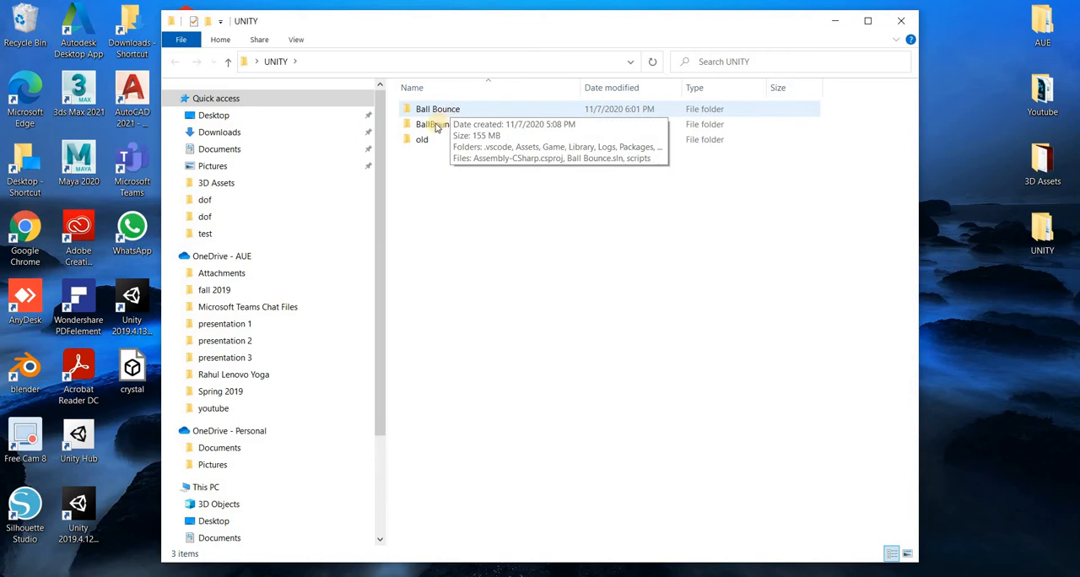
click(436, 127)
double_click(436, 127)
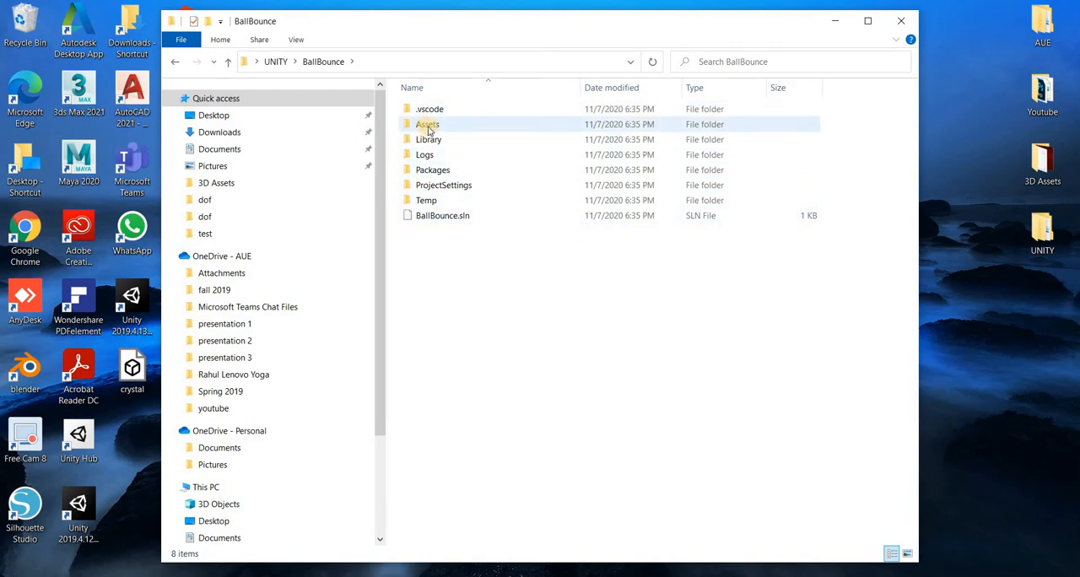
- Create a new folder named Game in the BallBounce project folder
right_click(451, 278)
mouse_move(563, 451)
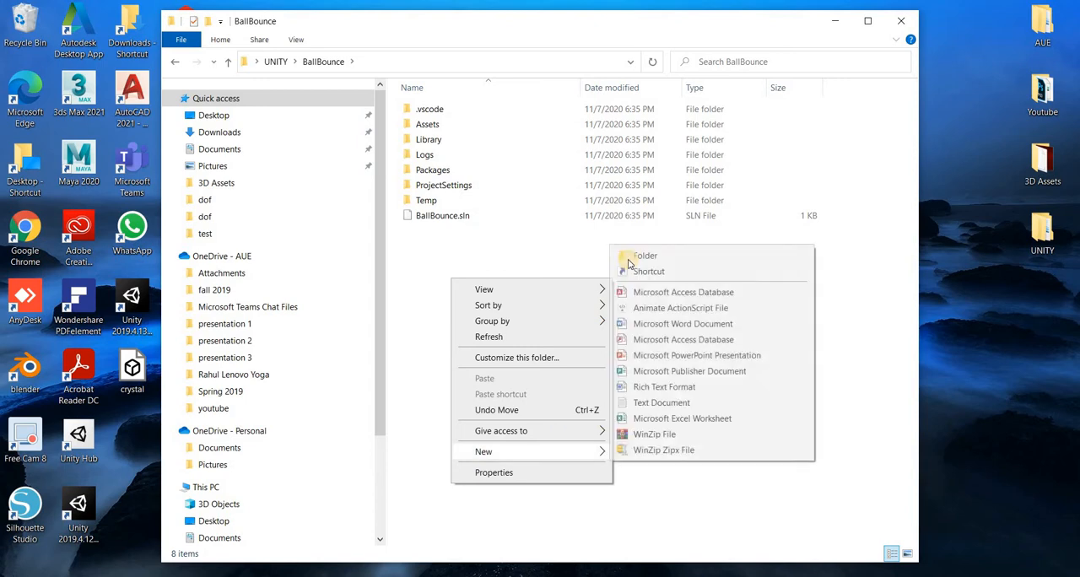
click(629, 256)
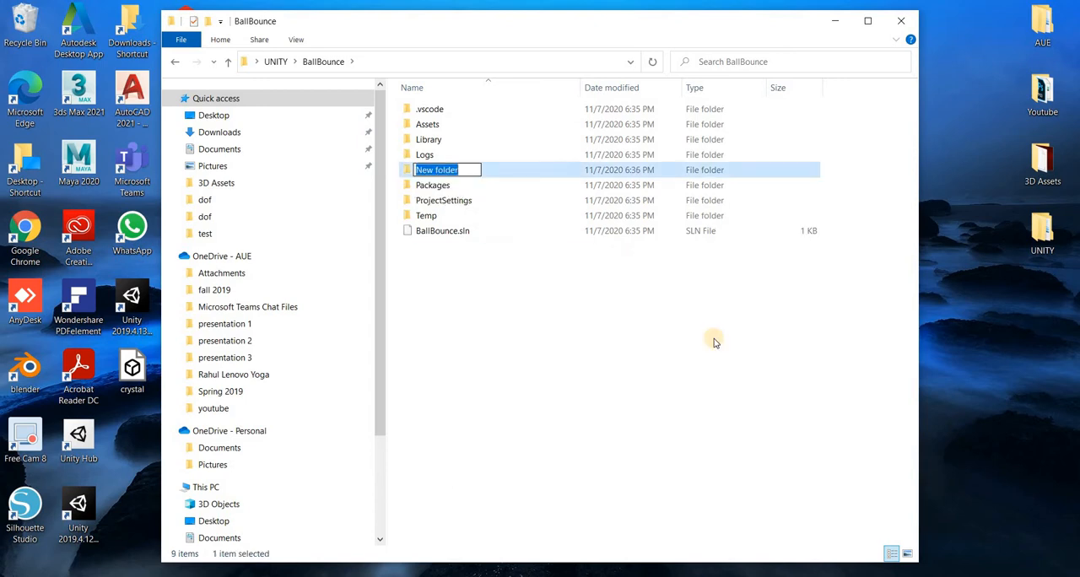
text(Game)
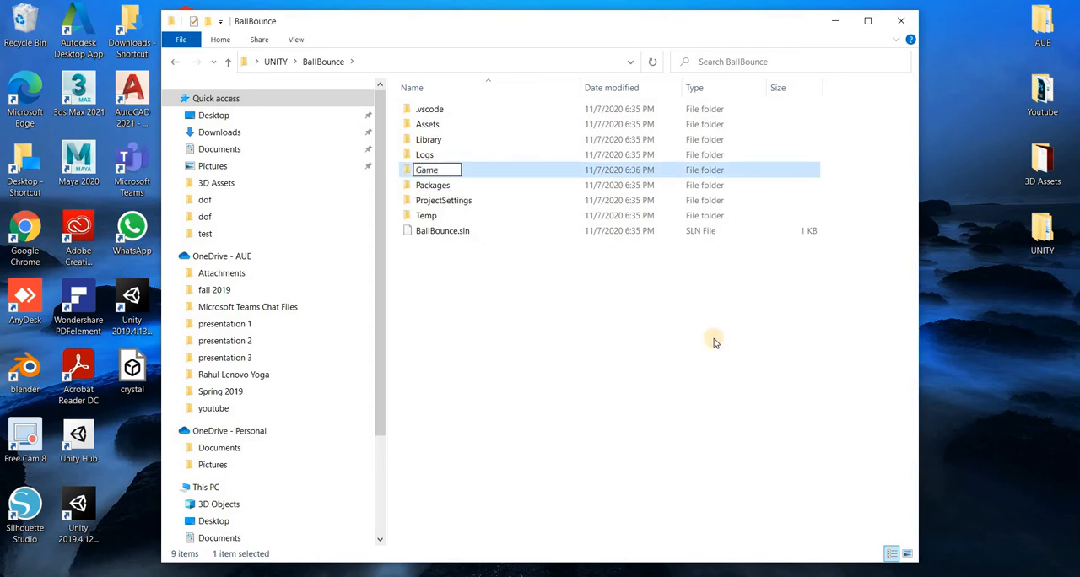
key(Return)
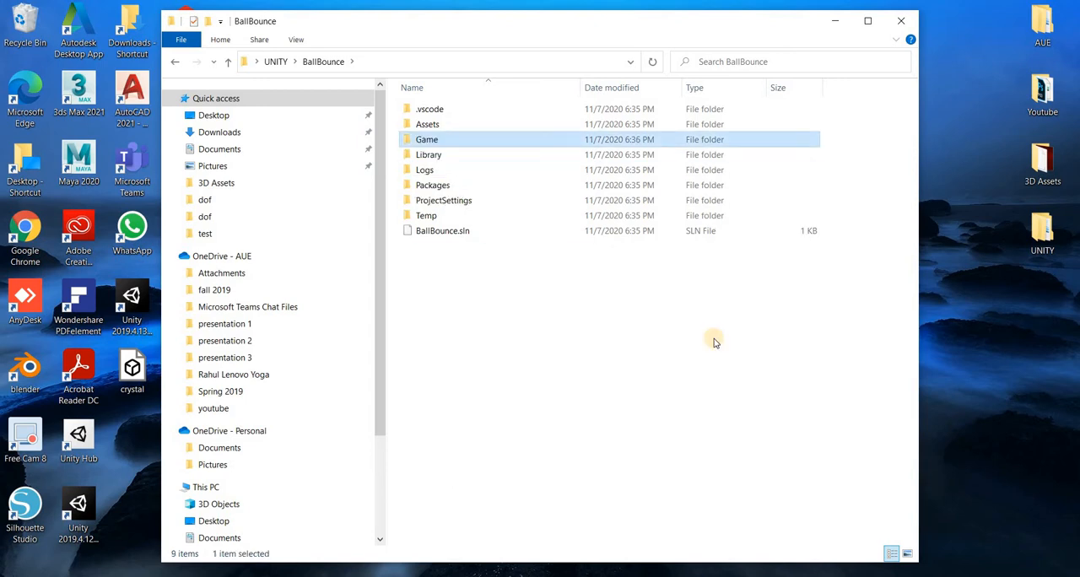
- Open the project's Assets/Scenes folder in File Explorer, and in Unity rename SampleScene to BallBounce and reload the scene
double_click(428, 123)
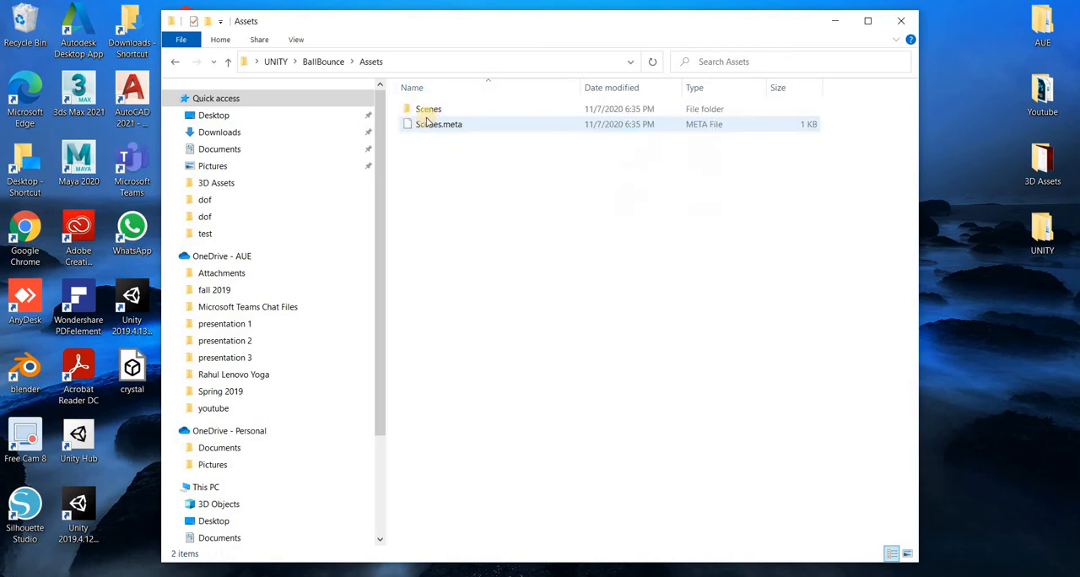
double_click(429, 111)
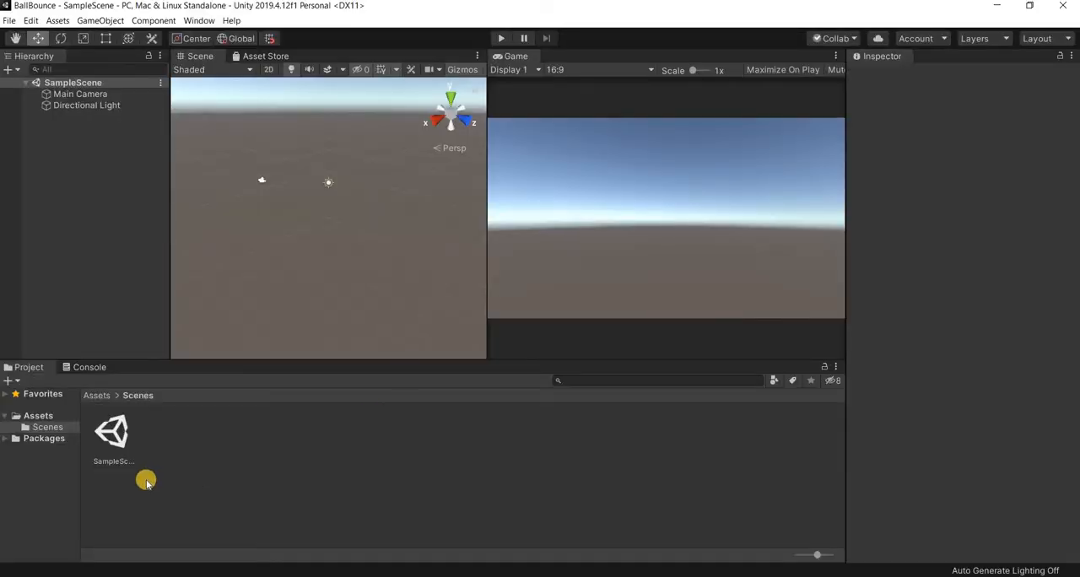
click(113, 456)
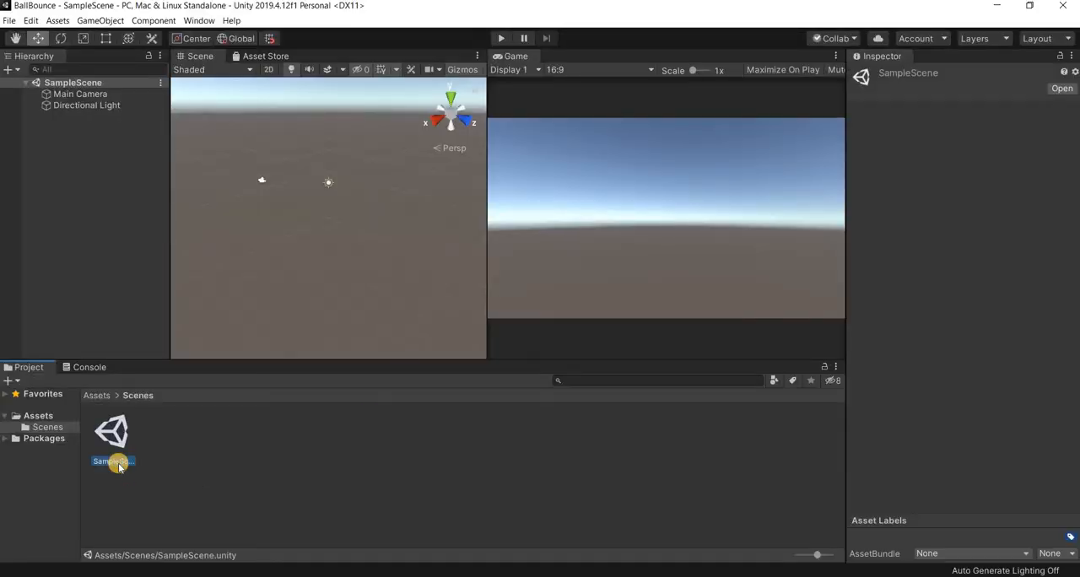
right_click(113, 458)
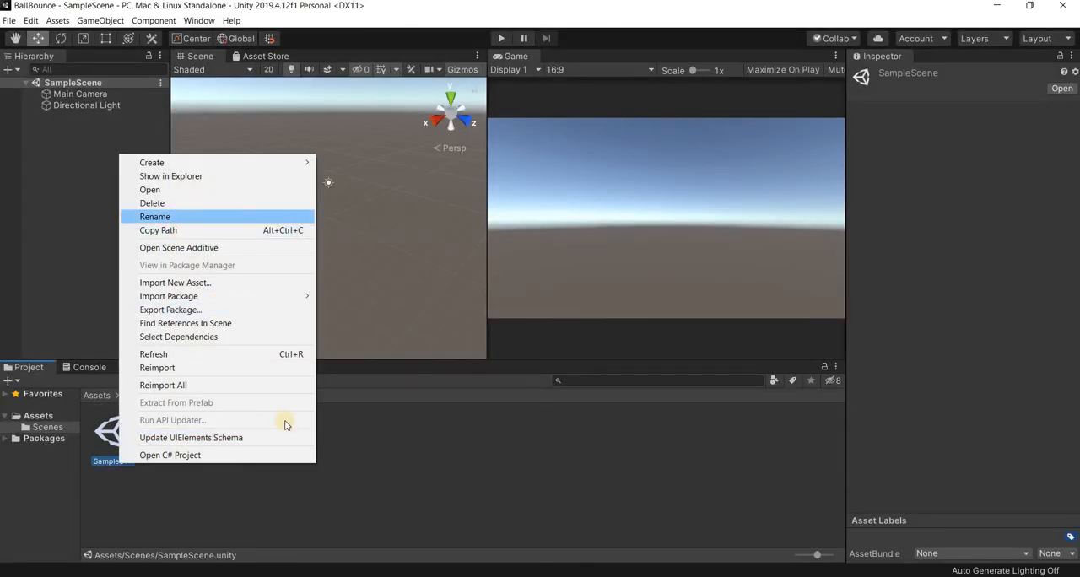
key(Return)
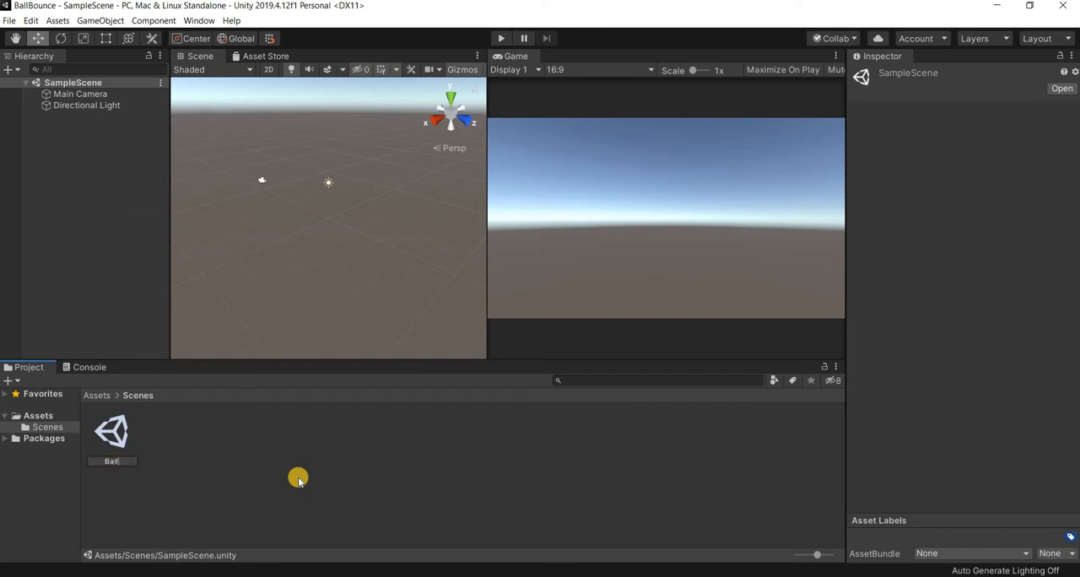
text(BallBounce)
key(Return)
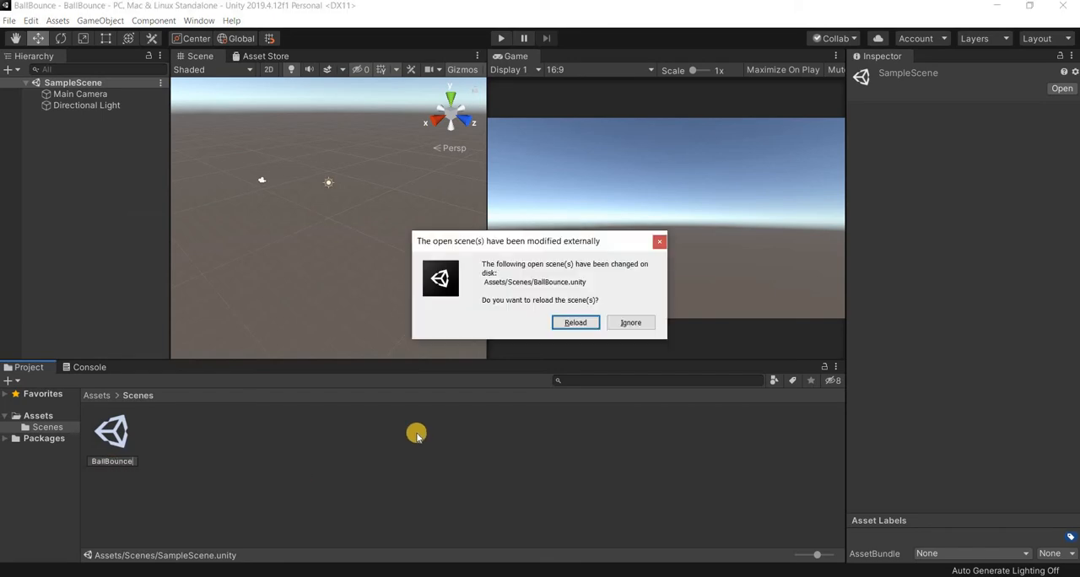
key(Return)
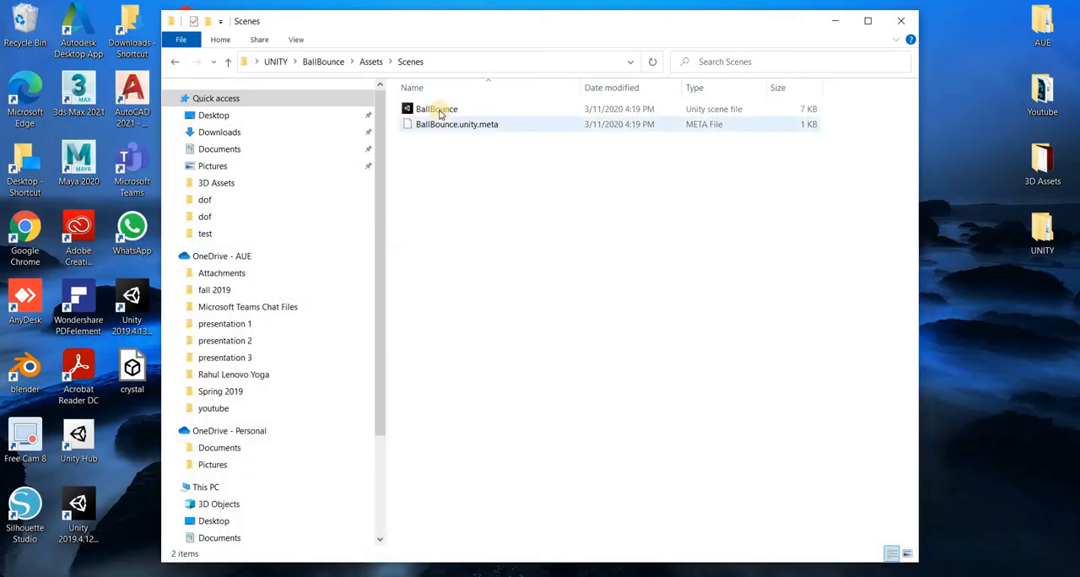
- Check the renamed scene file and the Assets and Scenes folders in File Explorer, and display the Assets folder in Unity
click(437, 110)
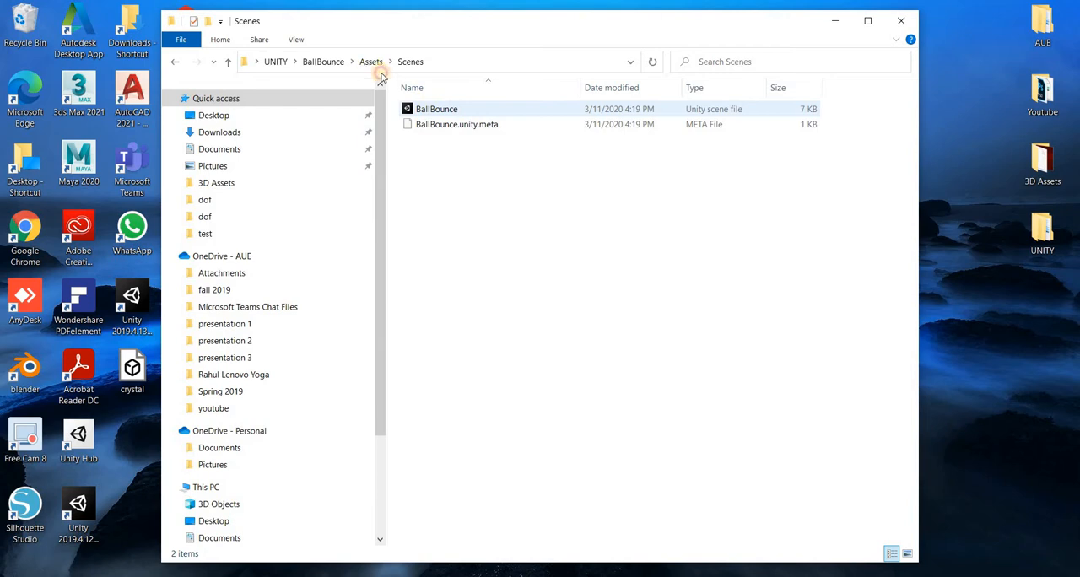
click(372, 63)
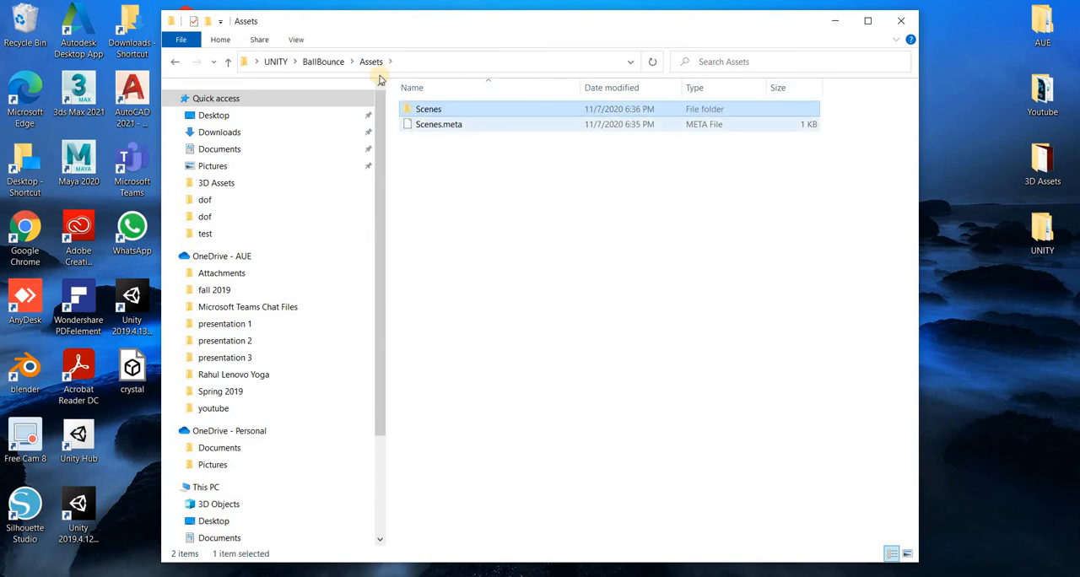
double_click(429, 110)
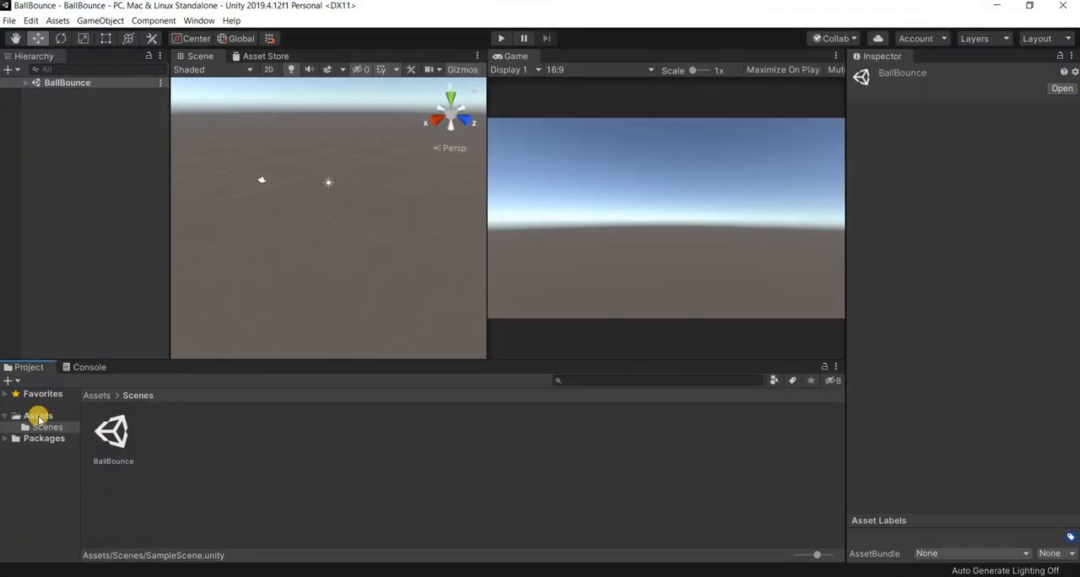
click(38, 417)
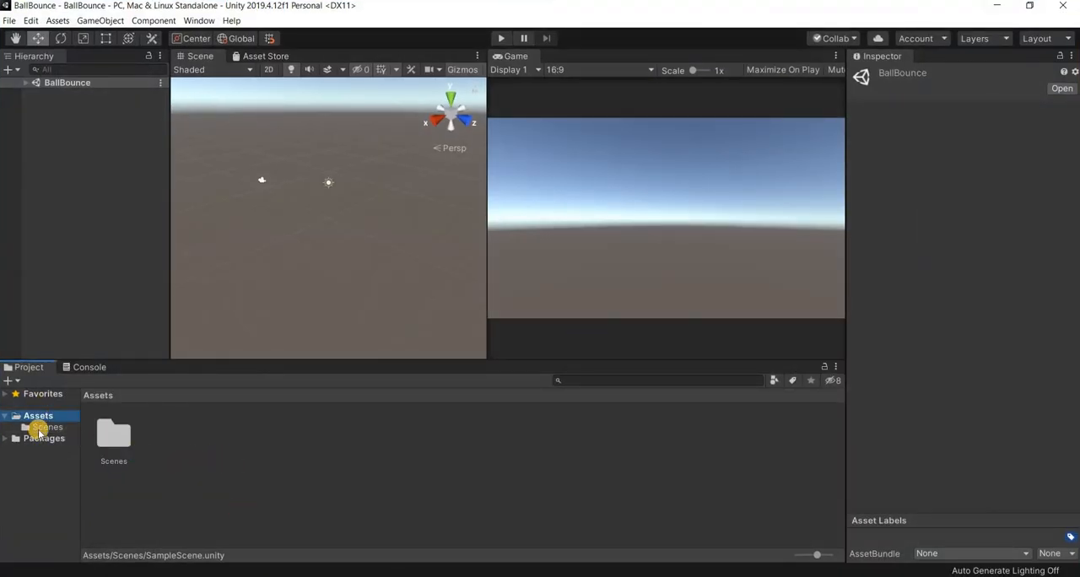
- Create a new folder named Materials in the project's Assets folder
right_click(222, 441)
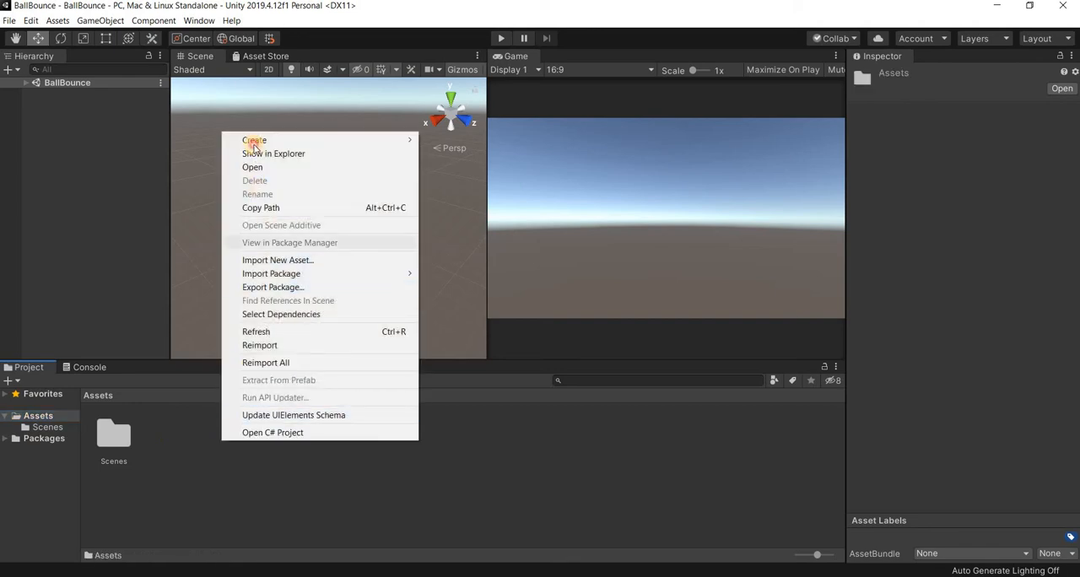
mouse_move(253, 140)
click(441, 139)
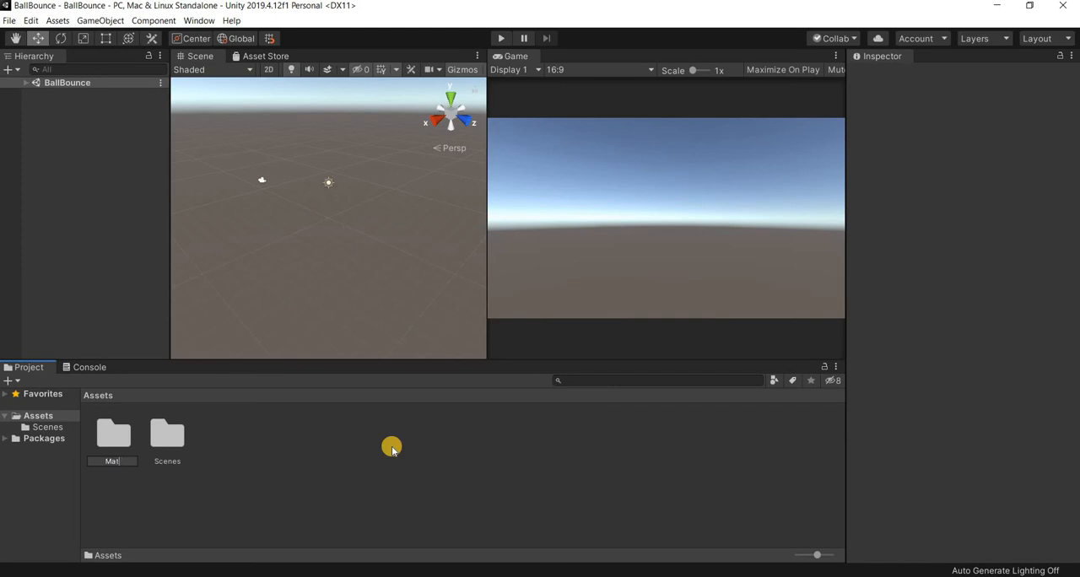
text(Materials)
key(Return)
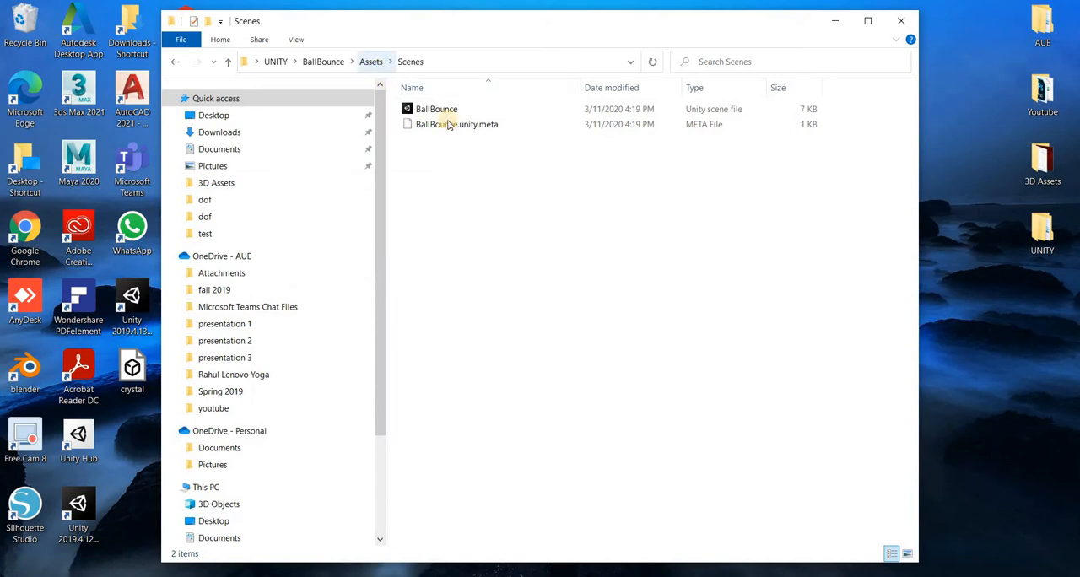
- Switch to File Explorer, create a folder named Textures in the project's Assets folder, and return to Unity
right_click(488, 246)
mouse_move(607, 418)
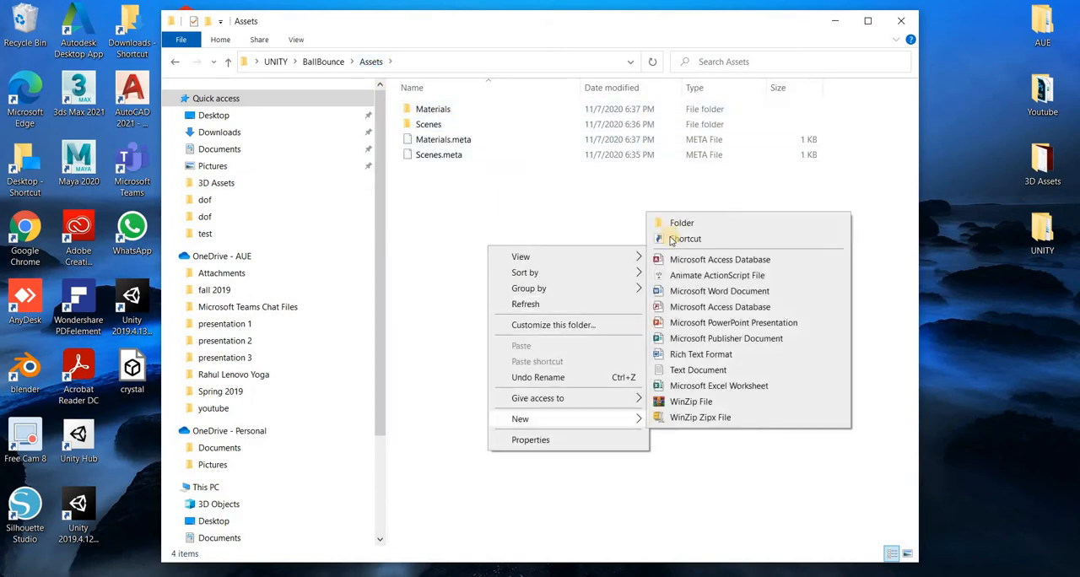
click(675, 222)
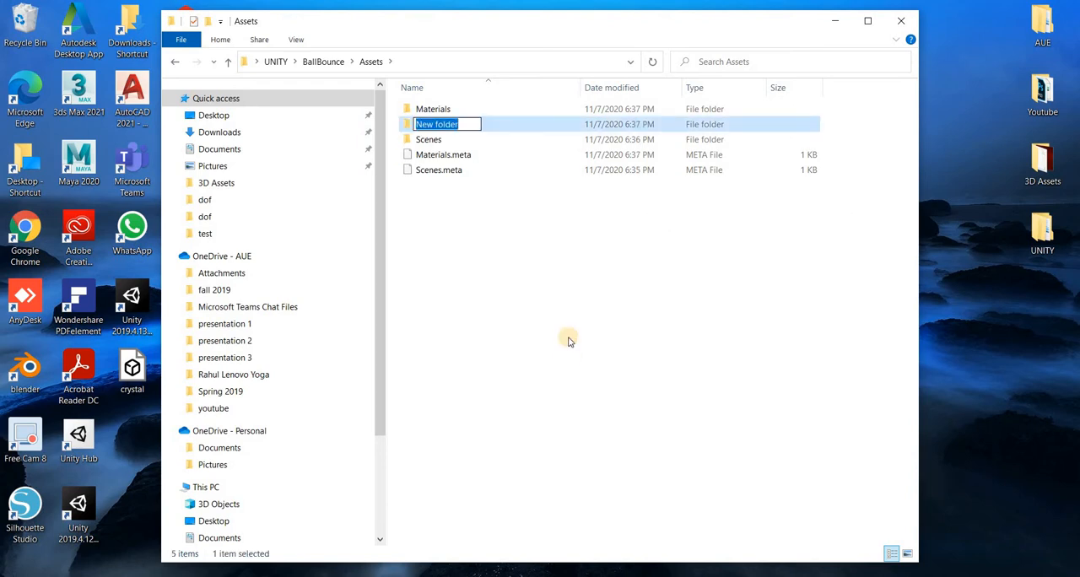
text(Textures)
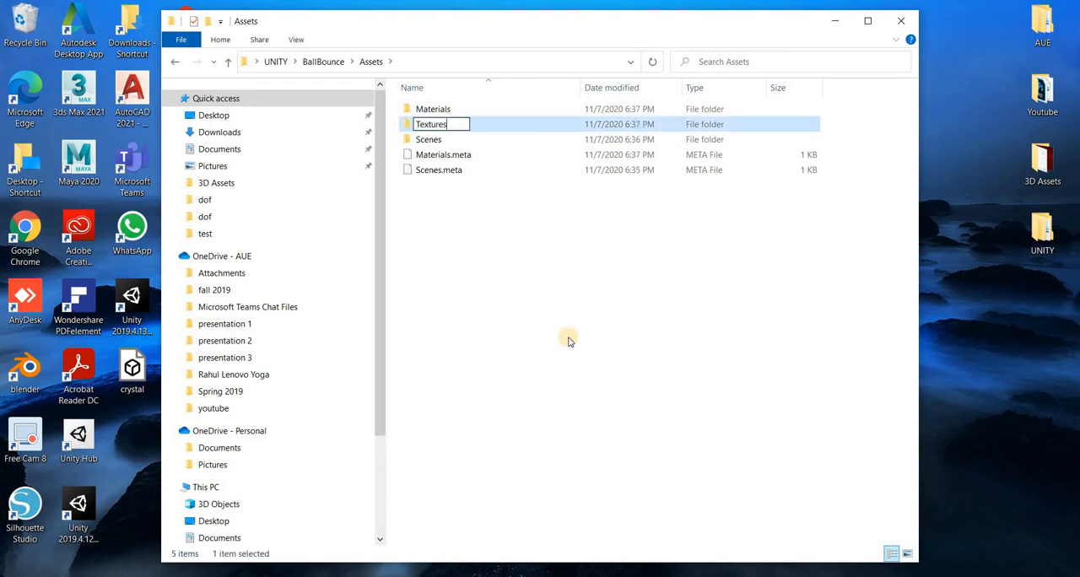
key(Return)
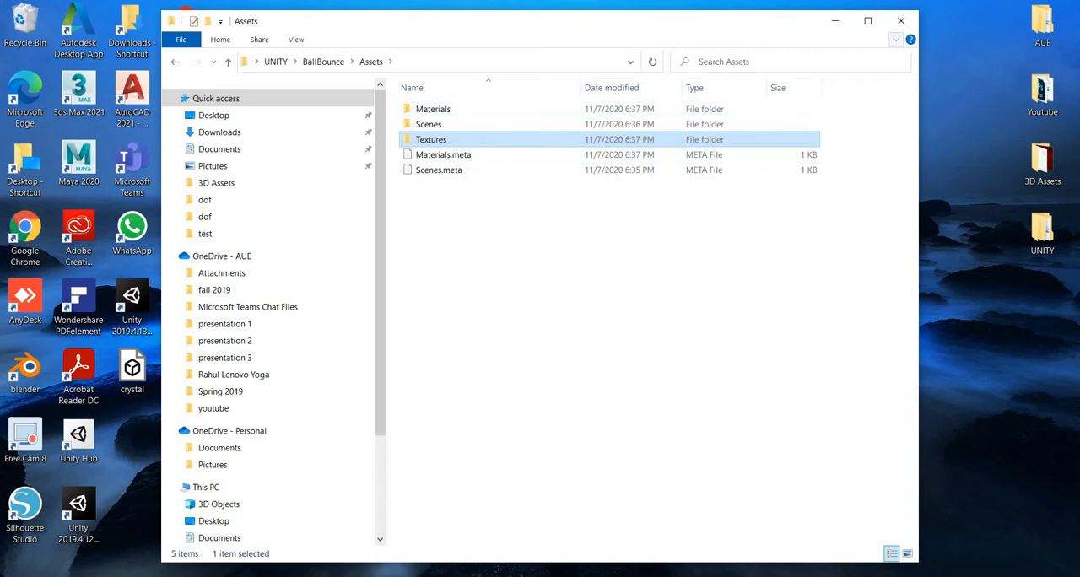
click(549, 575)
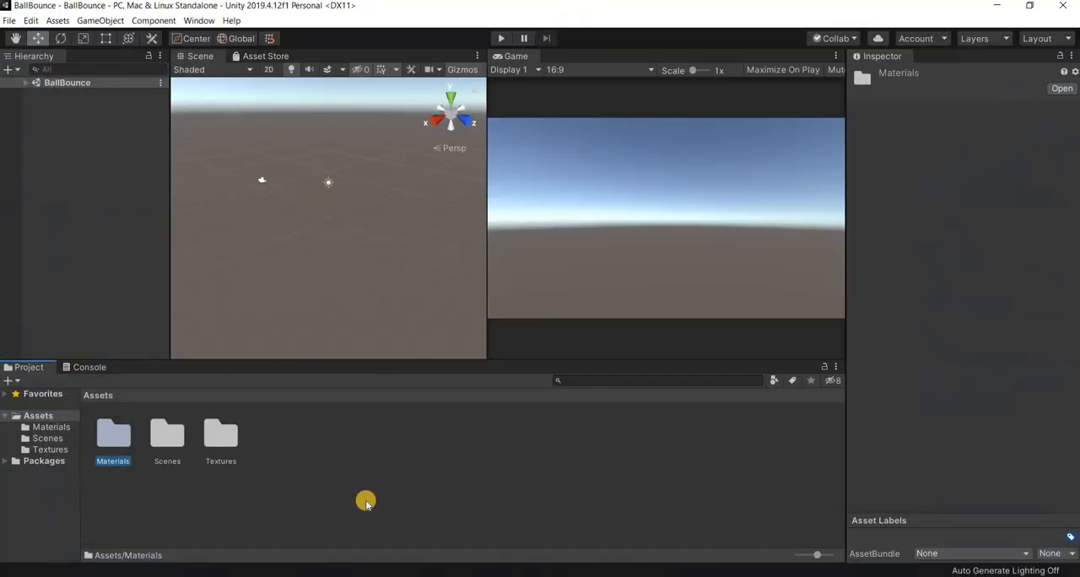
- Create a new folder named Scripts in the Assets folder within Unity
double_click(234, 443)
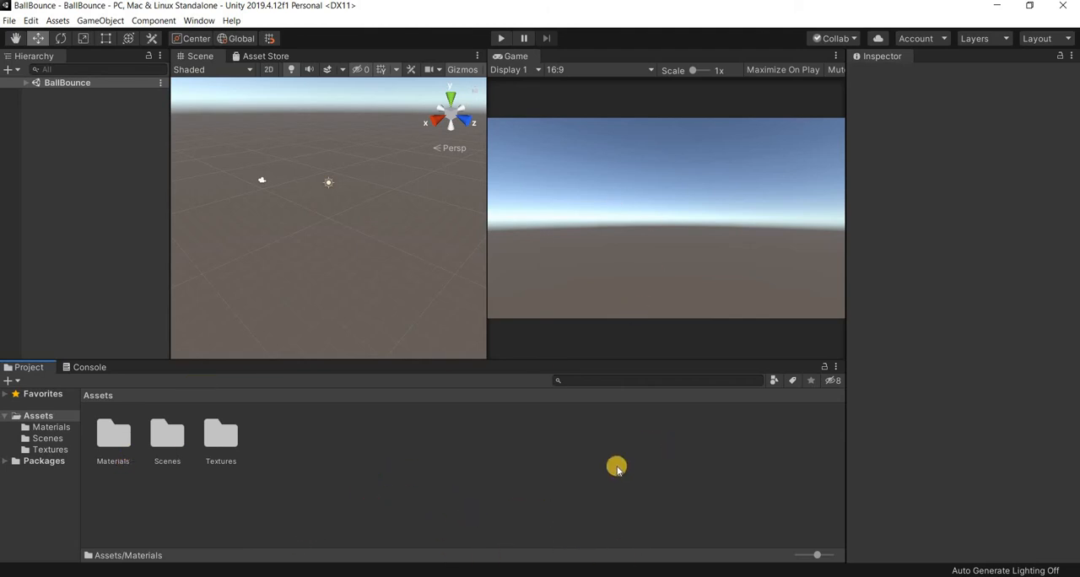
right_click(294, 448)
mouse_move(384, 148)
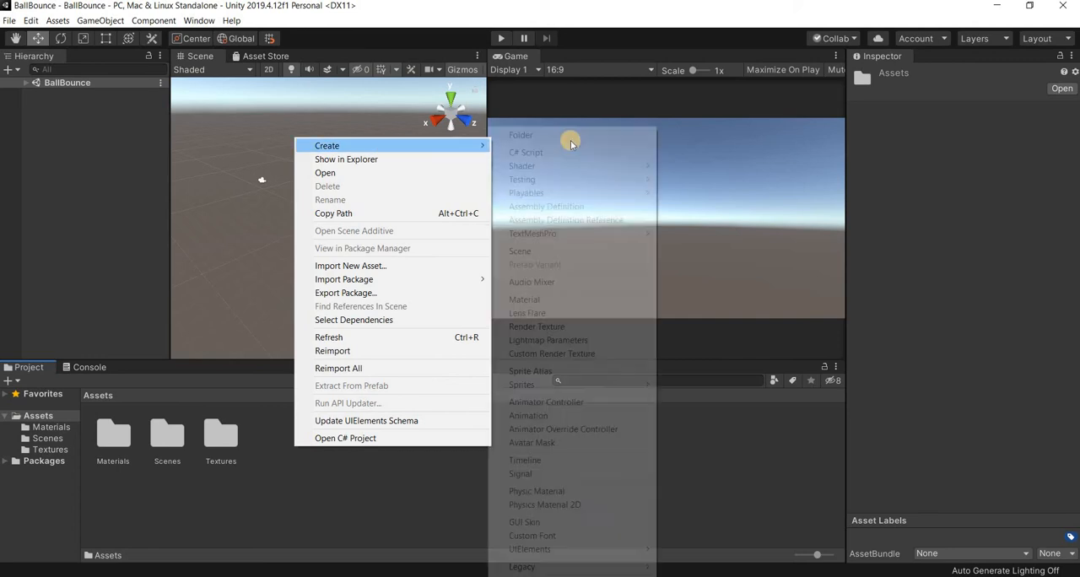
click(563, 133)
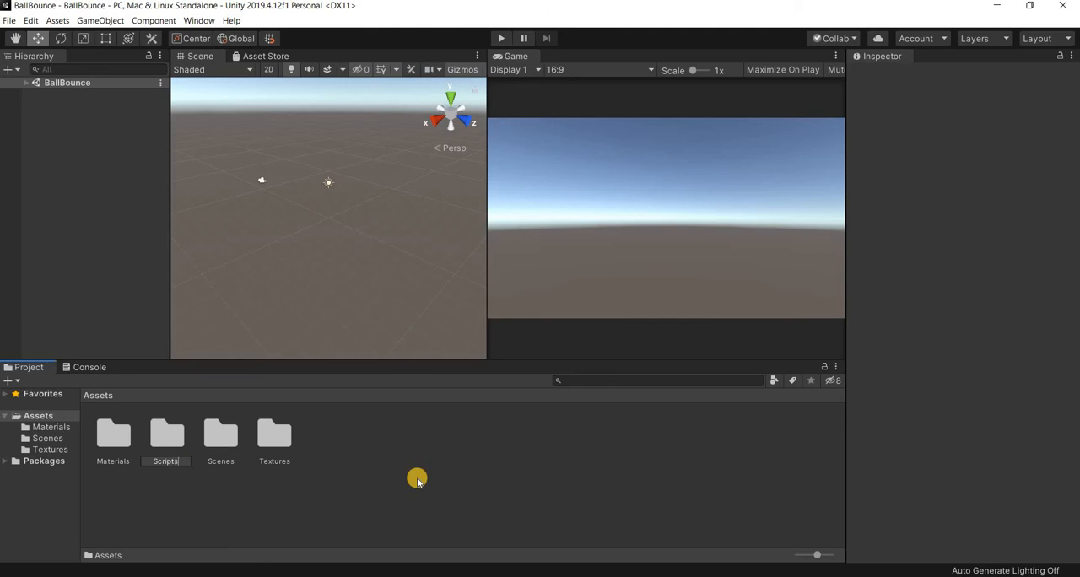
key(Return)
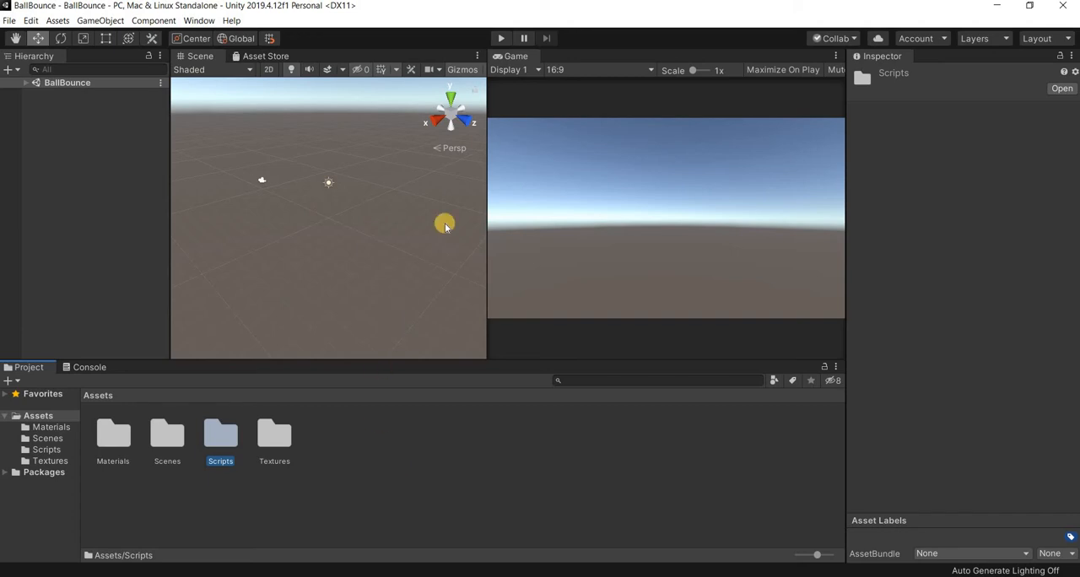
- Dock the Game view between Scene and Asset Store in one group and try switching between the views
drag(287, 57, 241, 61)
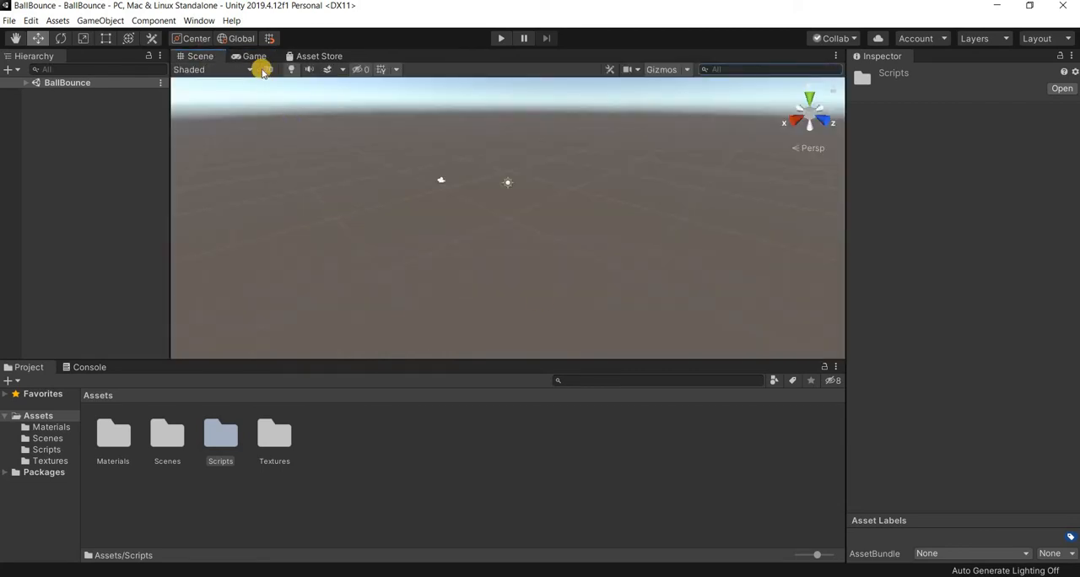
click(255, 57)
click(336, 58)
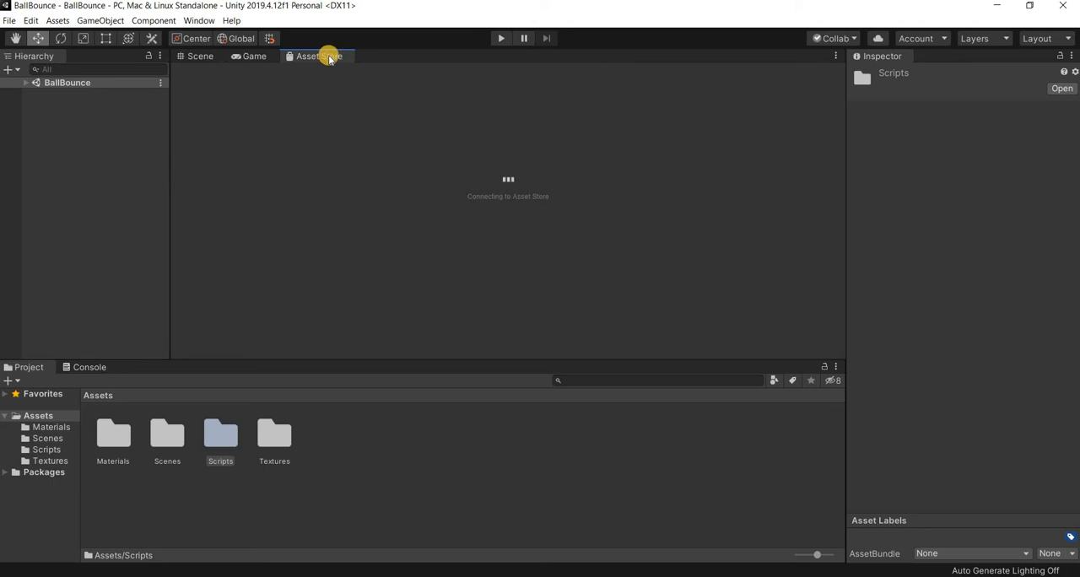
click(253, 55)
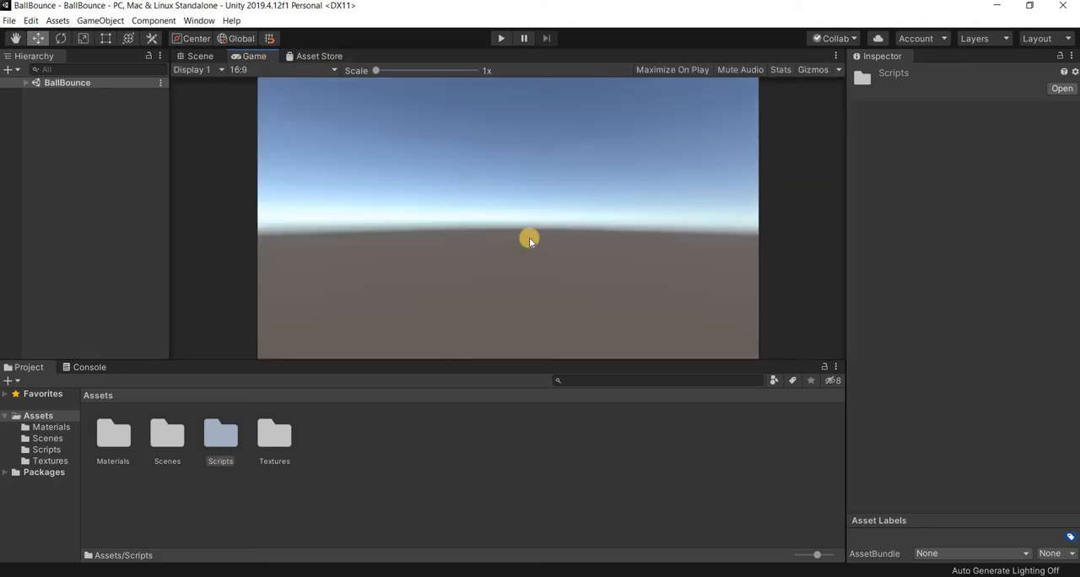
click(282, 77)
- Dock the Game view side by side with the Scene view, adjust their widths, and display the Scene view
drag(738, 236, 666, 235)
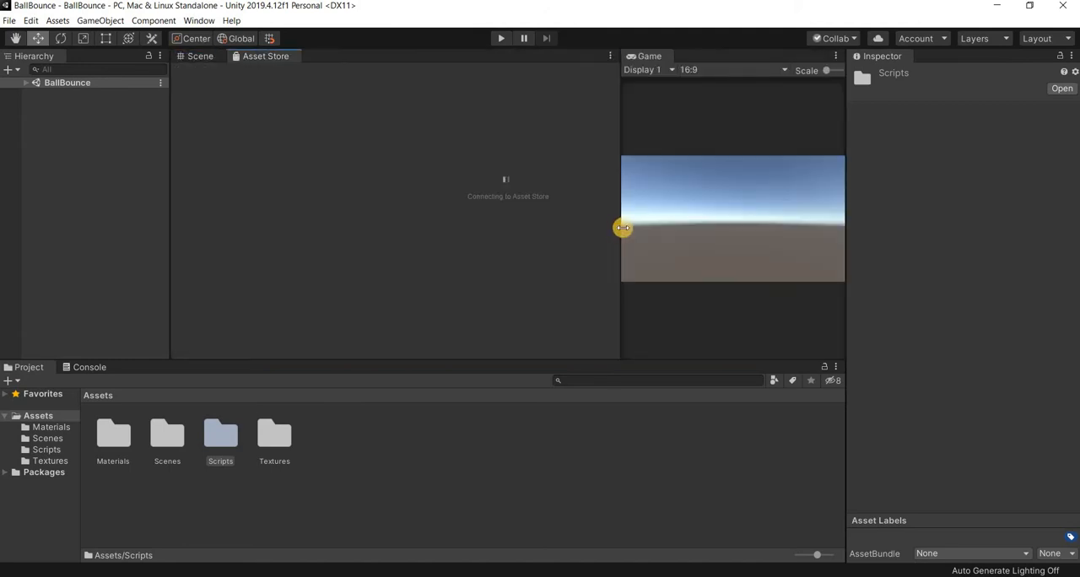
drag(428, 222, 300, 204)
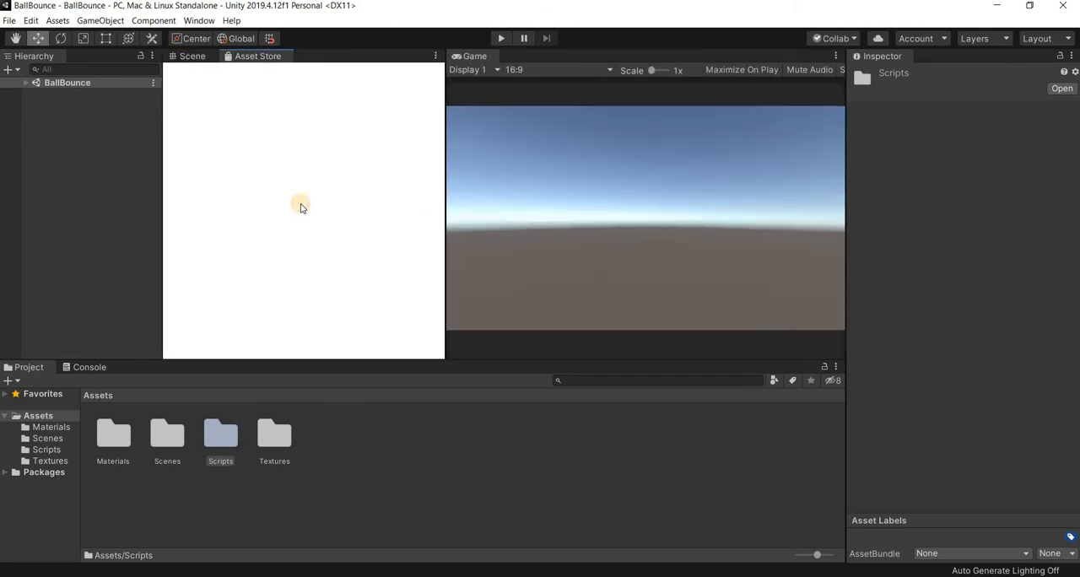
click(195, 58)
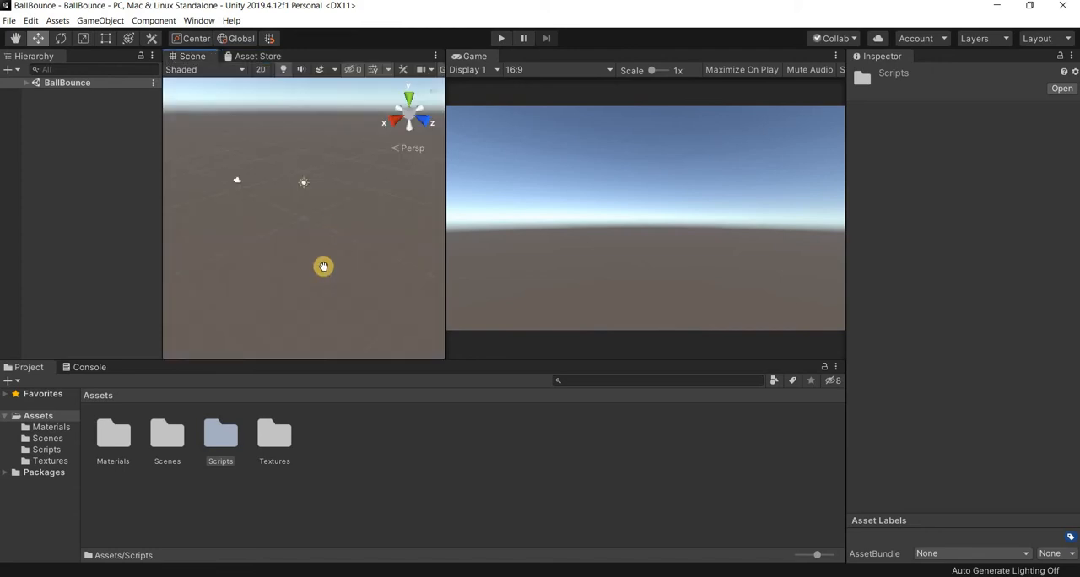
middle_drag(324, 266, 337, 259)
click(321, 264)
click(661, 239)
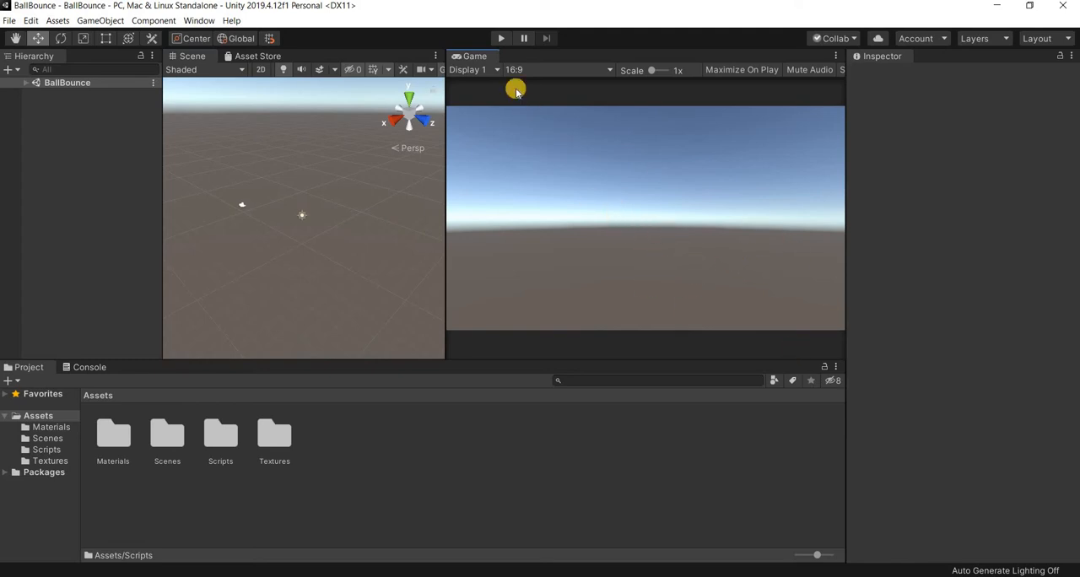
- Enter Play mode and move the Main Camera back along Z to about -11.49
click(497, 38)
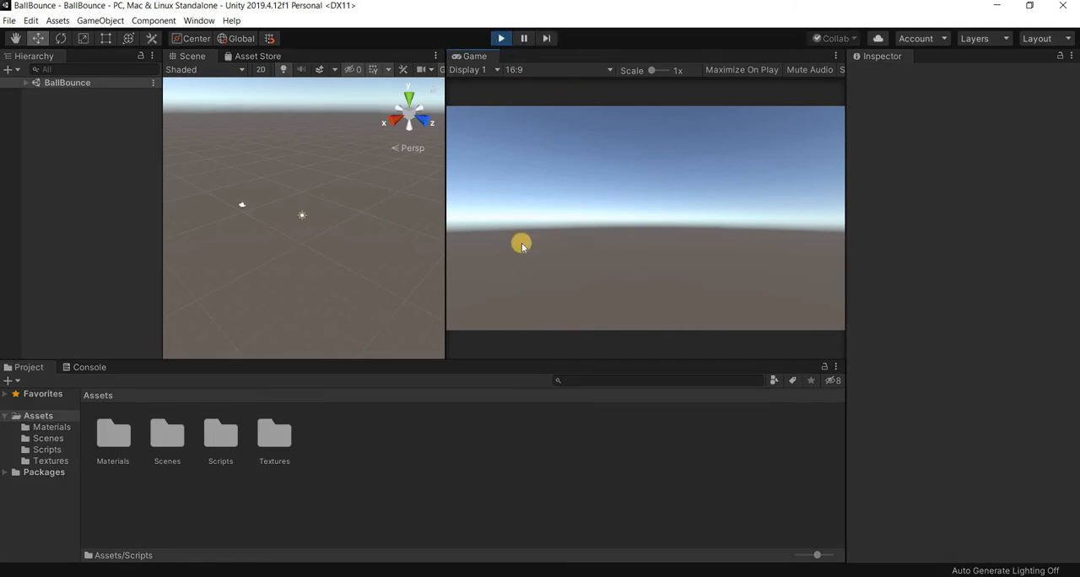
click(241, 207)
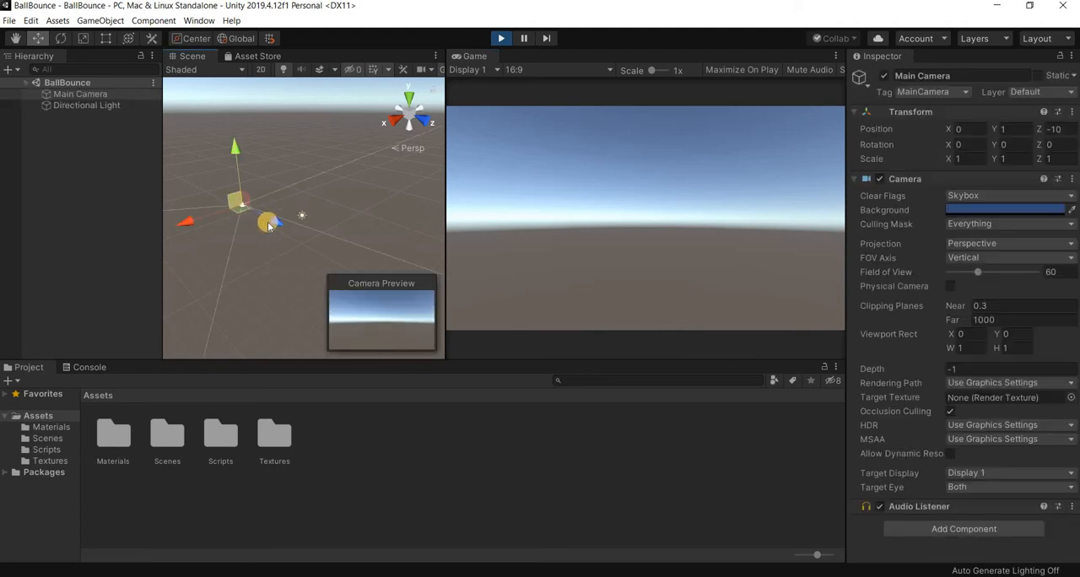
drag(247, 186, 178, 186)
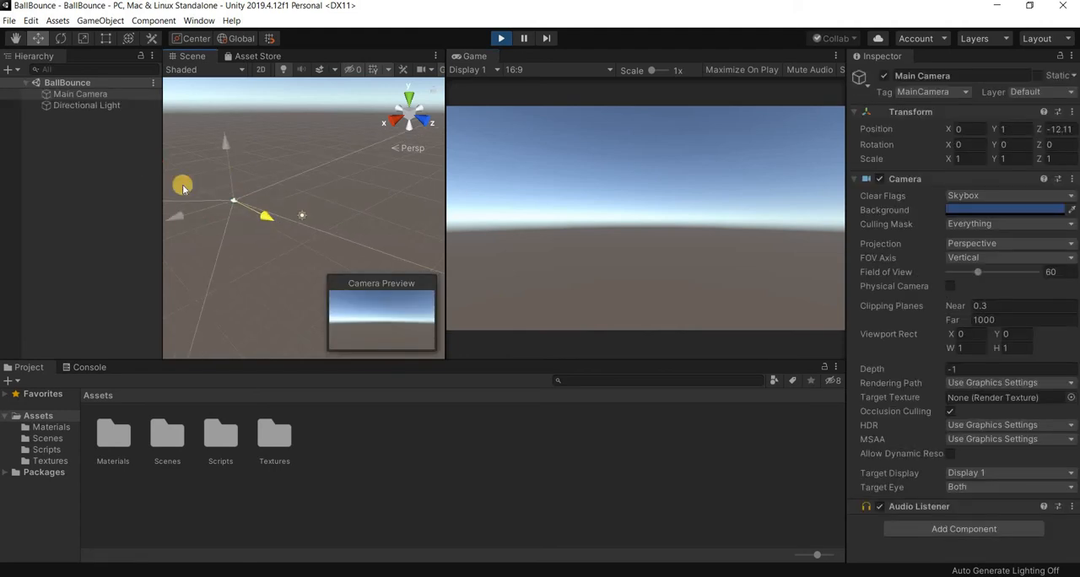
- Rotate the Main Camera to about 0.42 around Z, exit Play mode, and deselect the camera
click(61, 38)
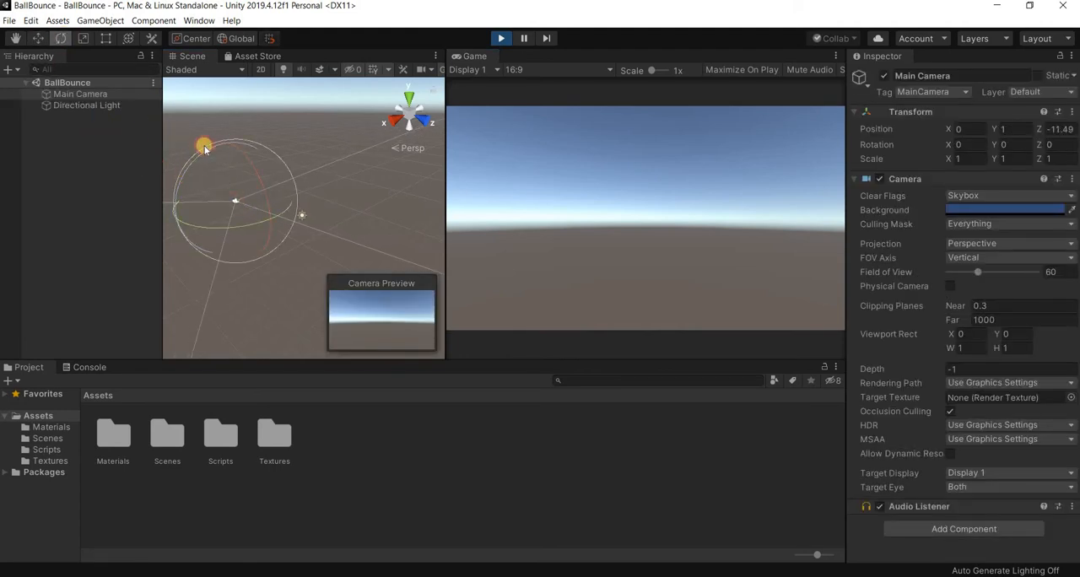
drag(203, 148, 213, 187)
drag(371, 215, 369, 223)
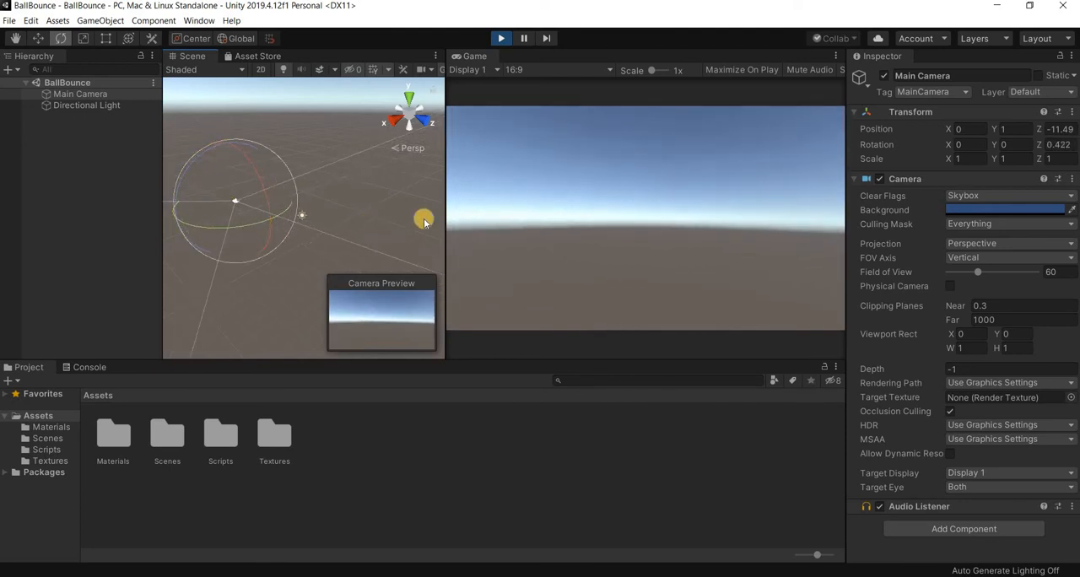
key(ctrl+p)
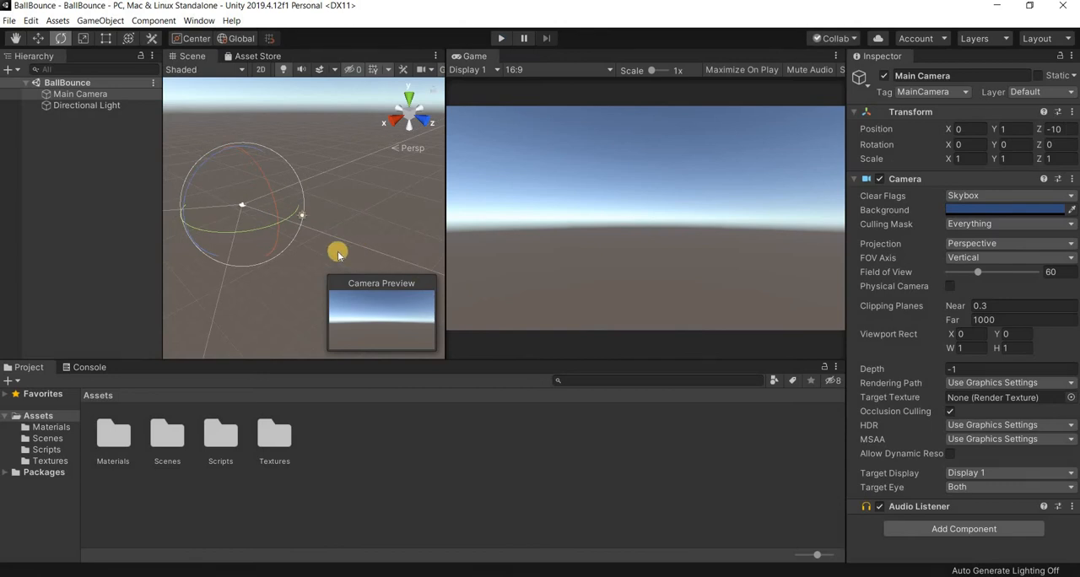
click(379, 257)
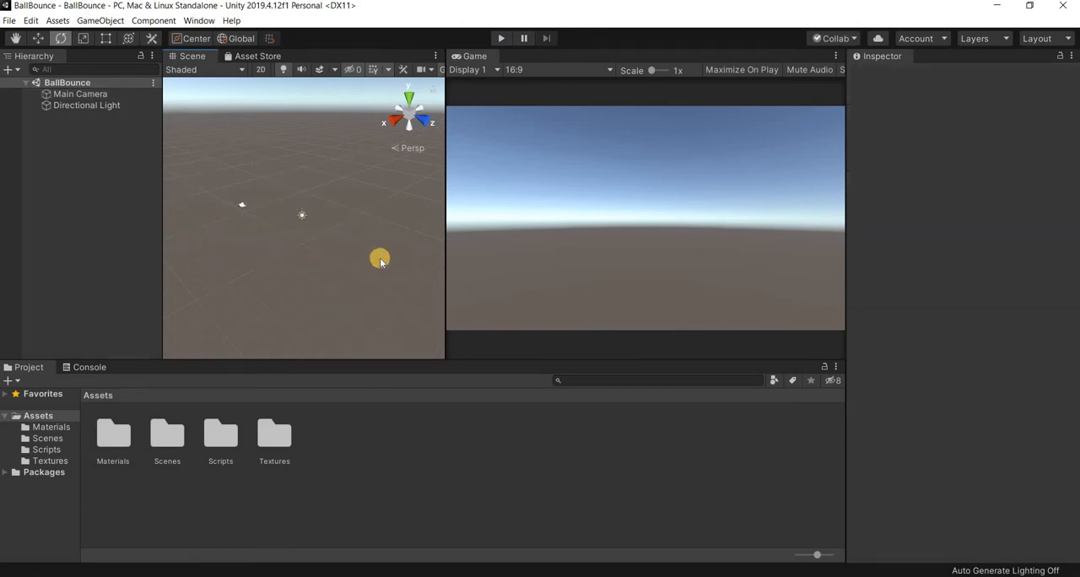
- Widen the Scene view and examine the properties of the Main Camera and Directional Light
drag(442, 231, 493, 307)
click(319, 265)
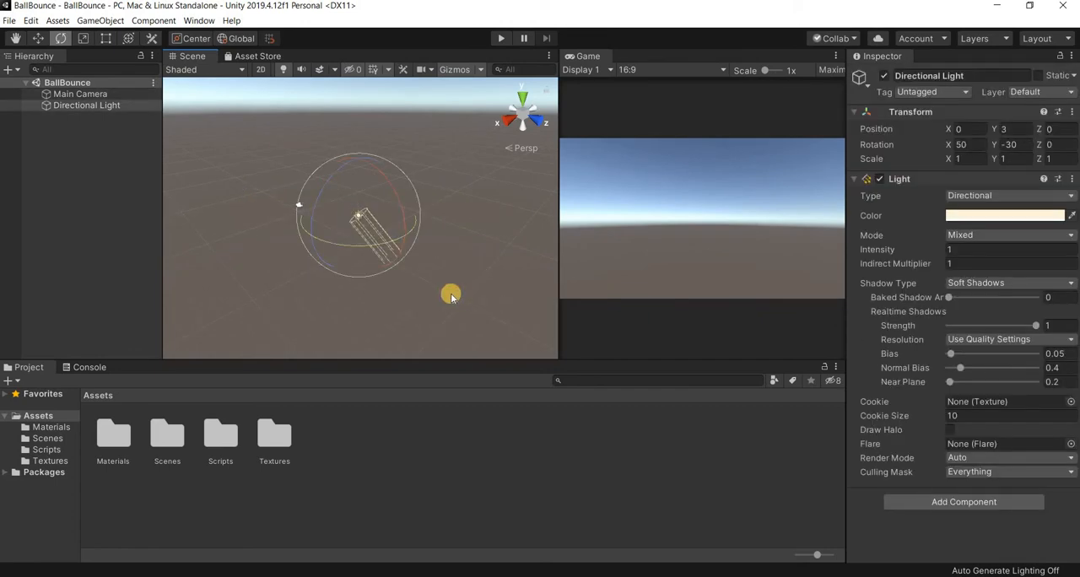
click(451, 292)
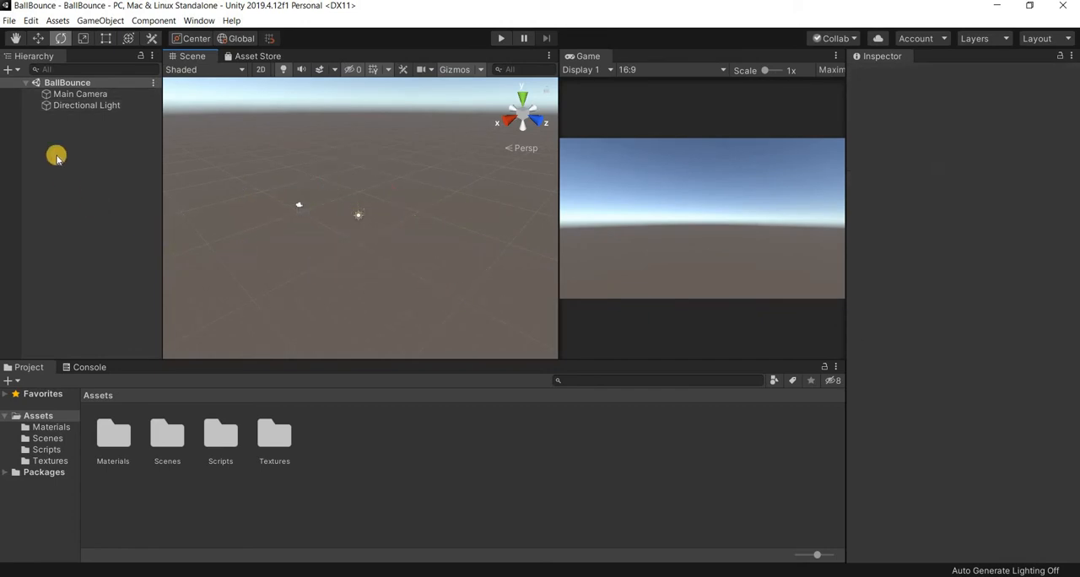
click(82, 97)
click(74, 105)
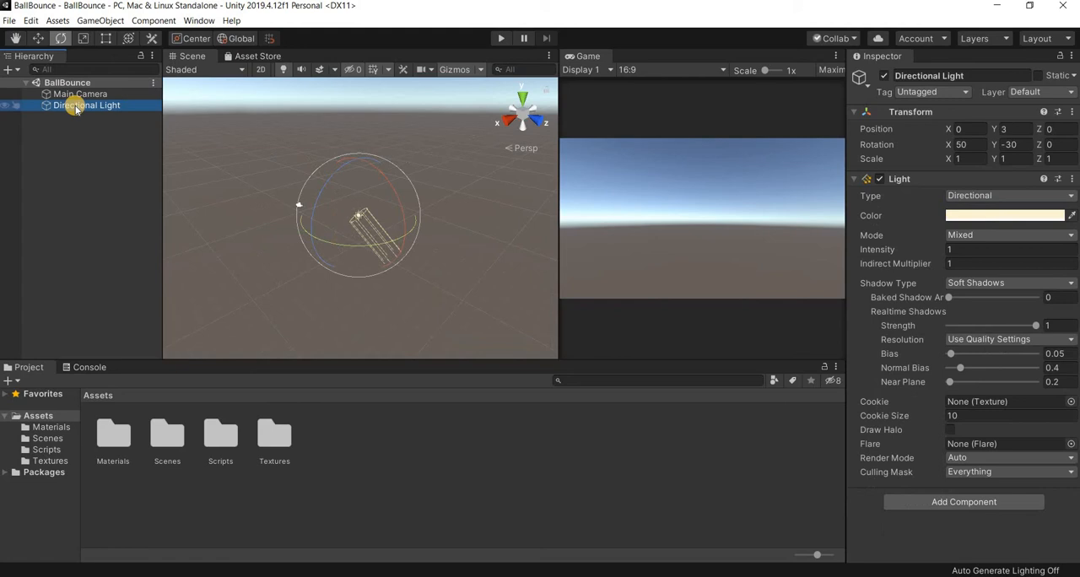
click(64, 171)
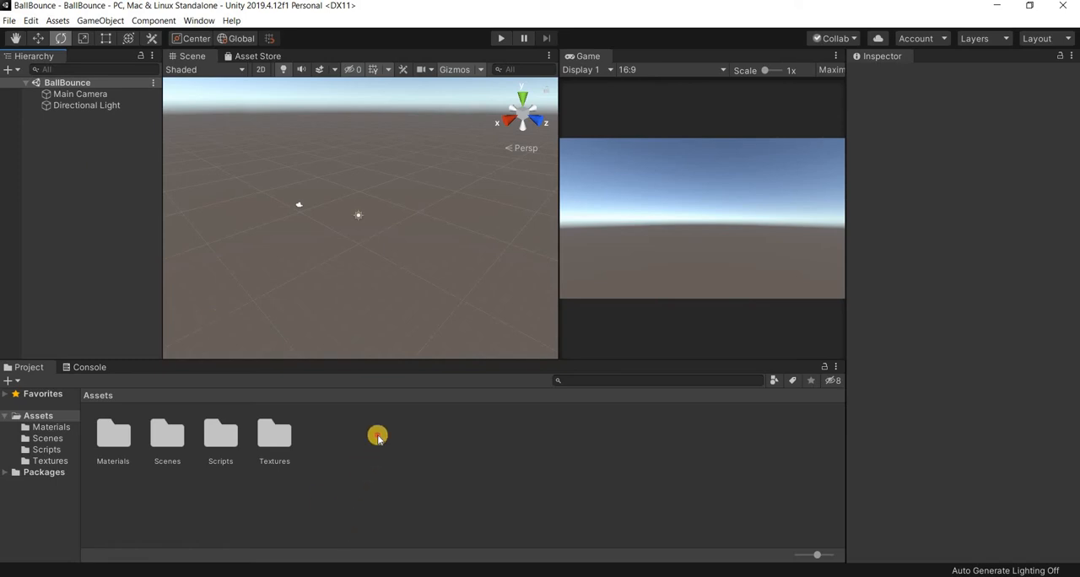
click(115, 489)
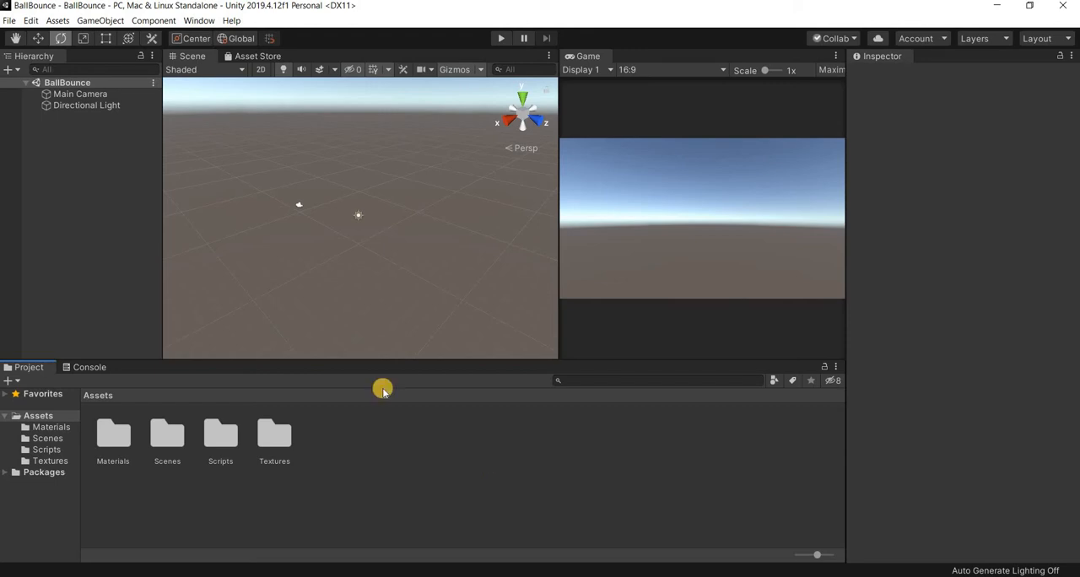
- Add a 3D Plane object to the BallBounce scene
right_click(89, 193)
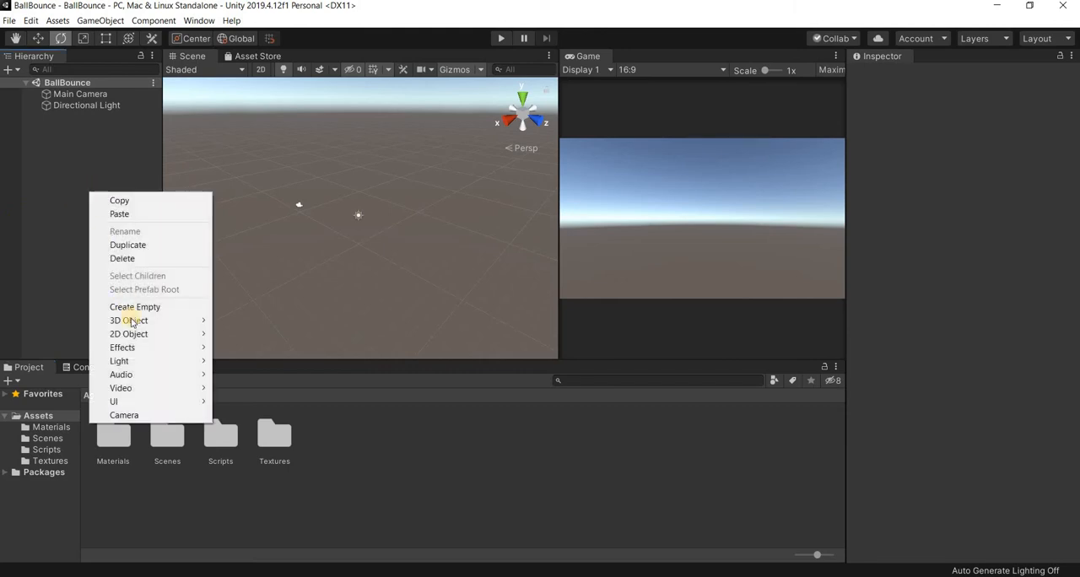
mouse_move(139, 321)
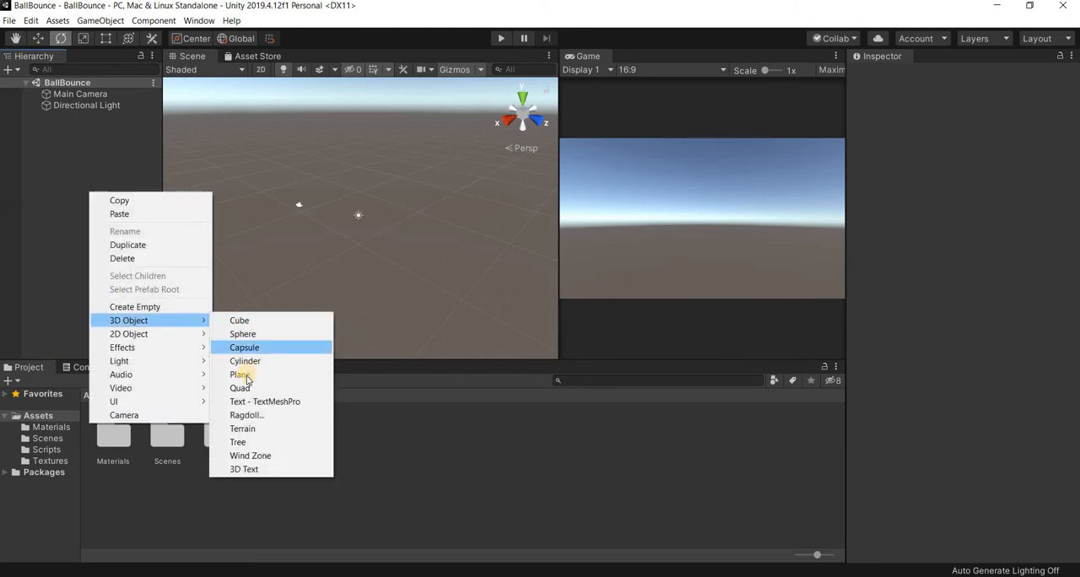
click(58, 22)
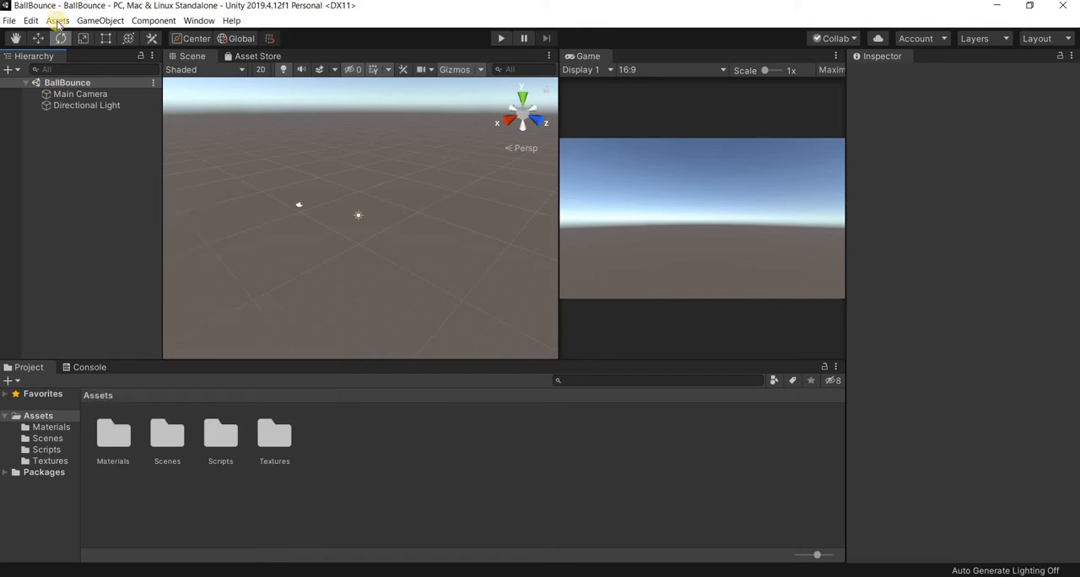
click(101, 20)
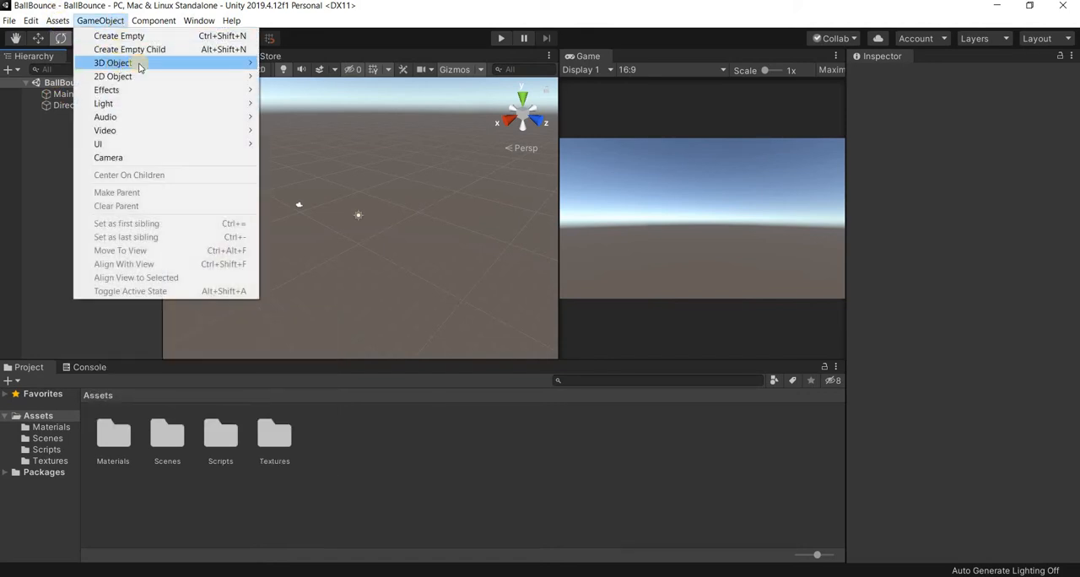
mouse_move(138, 62)
click(286, 117)
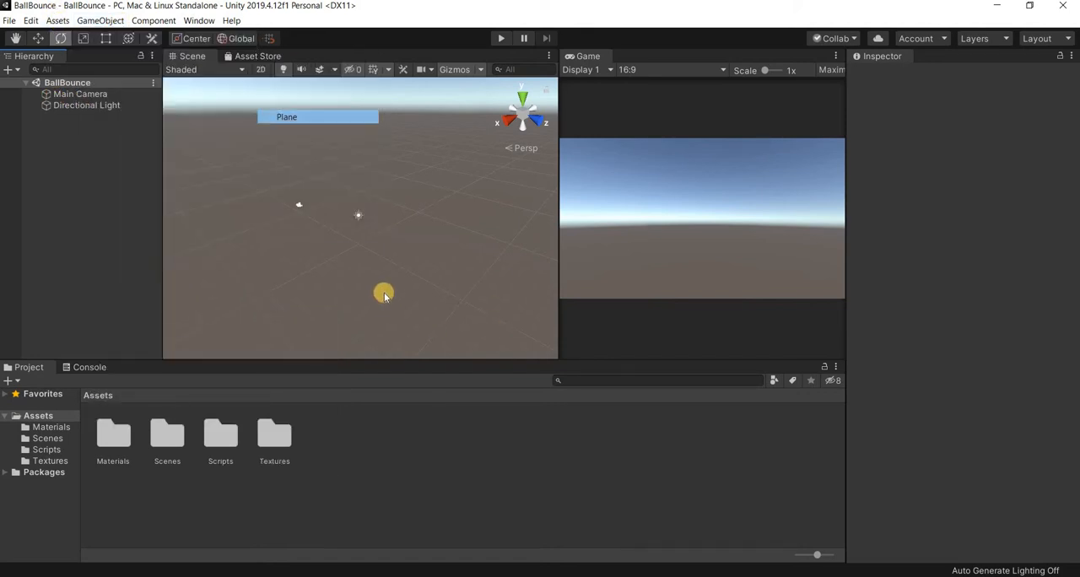
alt+drag(482, 203, 500, 254)
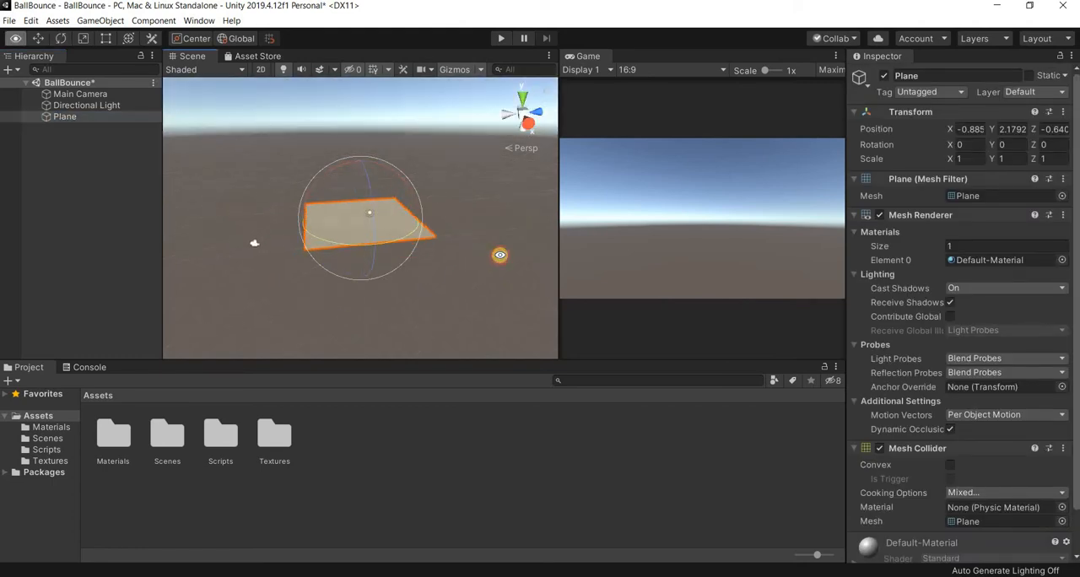
- Set the Plane's position to 0 on the X, Y and Z axes
click(960, 129)
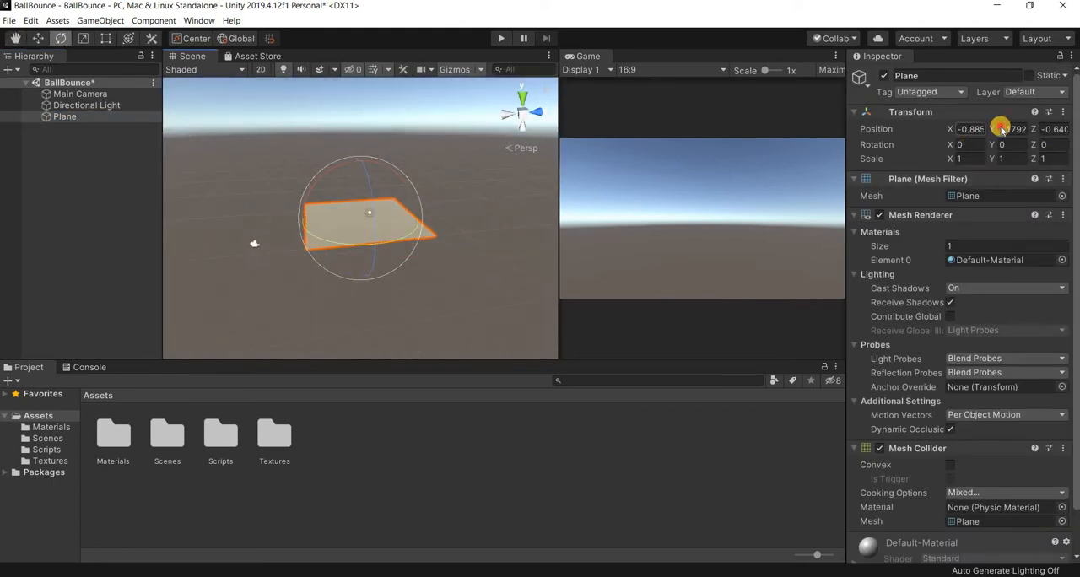
text(04)
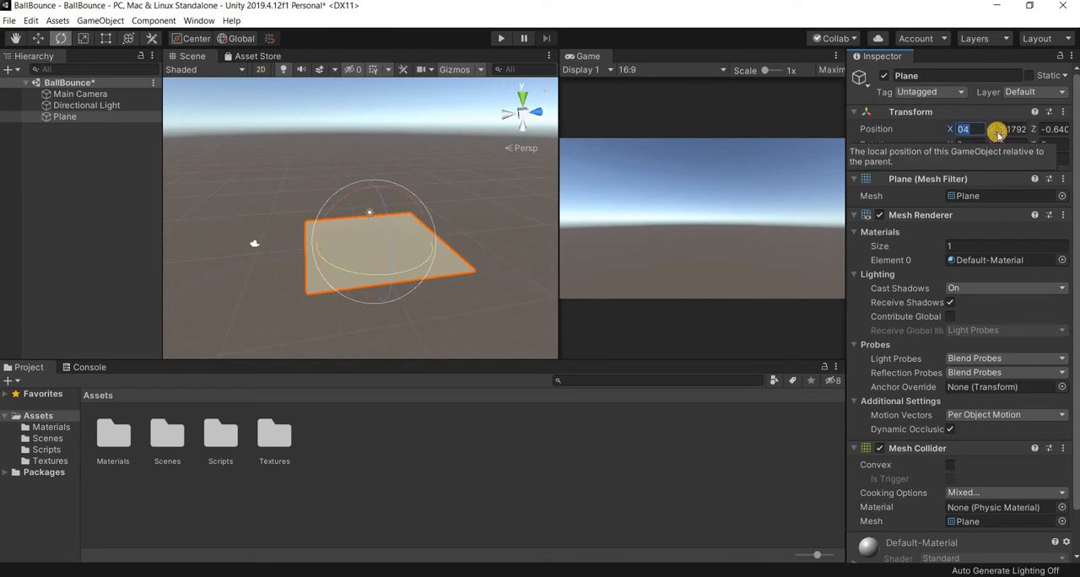
key(Return)
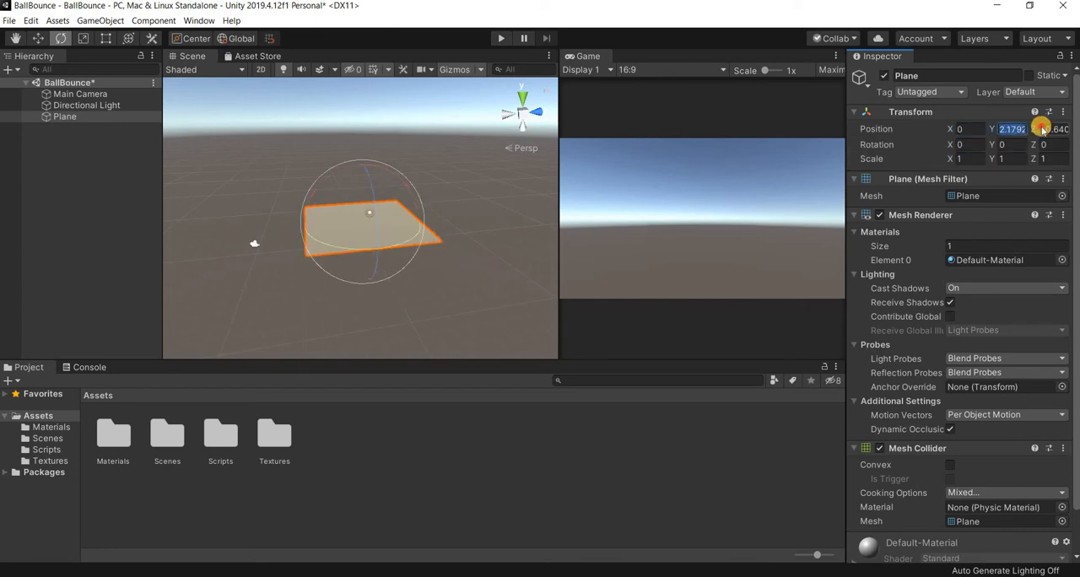
text(0)
drag(1065, 130, 790, 157)
text(00)
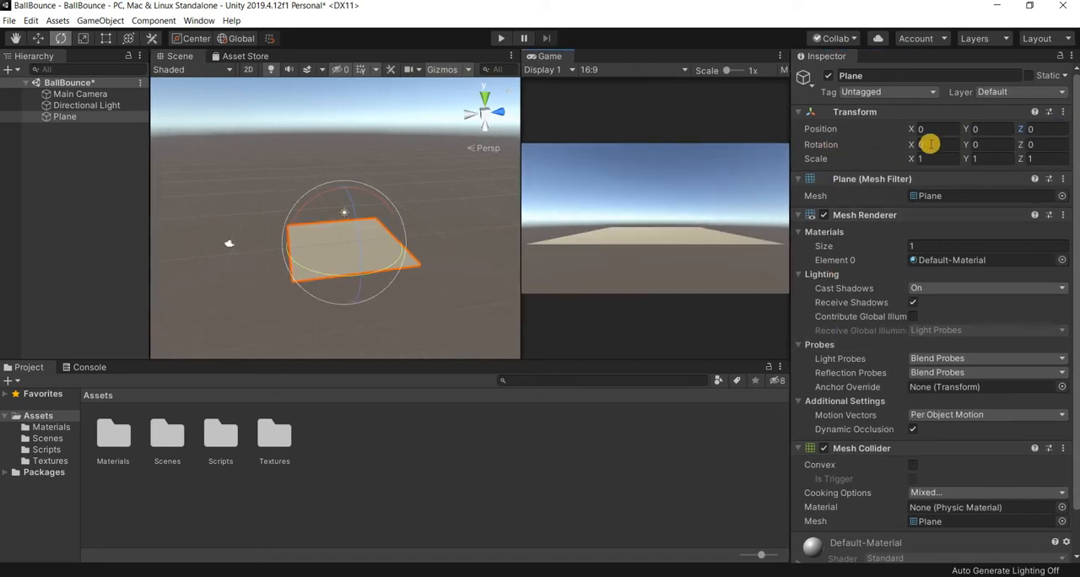
- Try tilting the Plane about 1.59 around X, and reset its X rotation to 0
drag(908, 146, 697, 149)
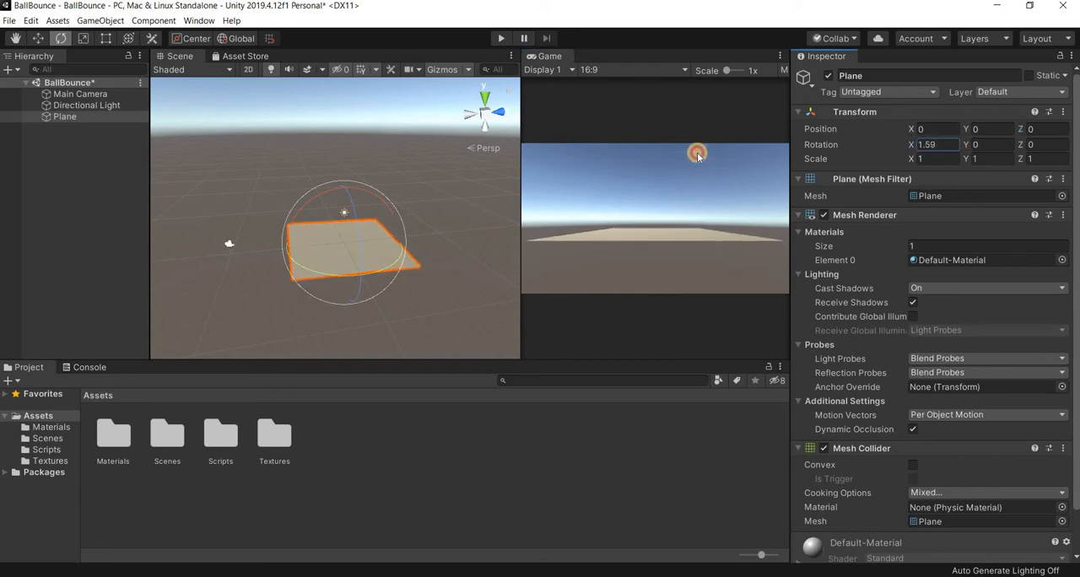
drag(124, 161, 862, 145)
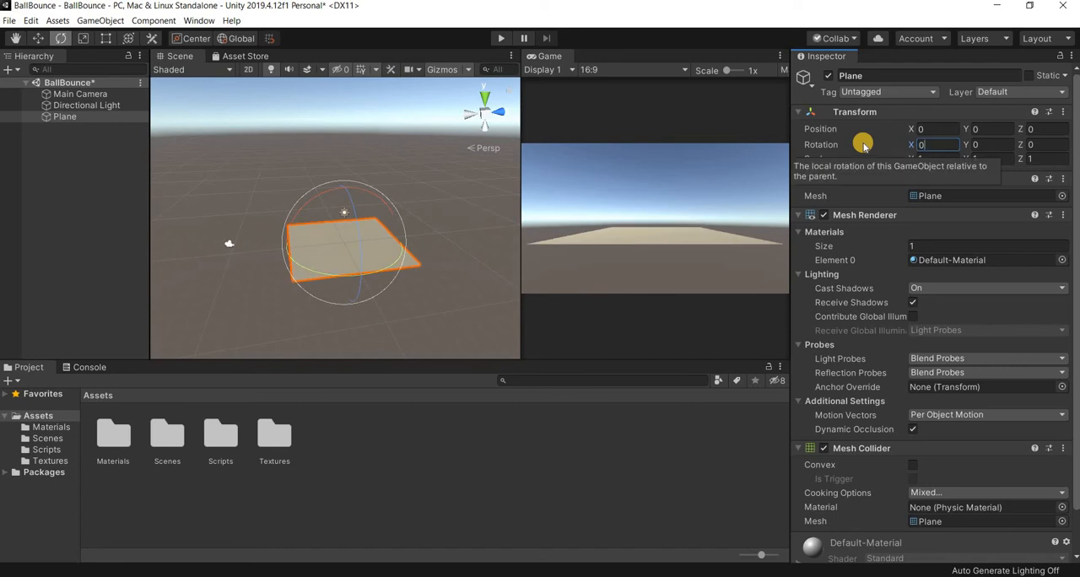
text(0)
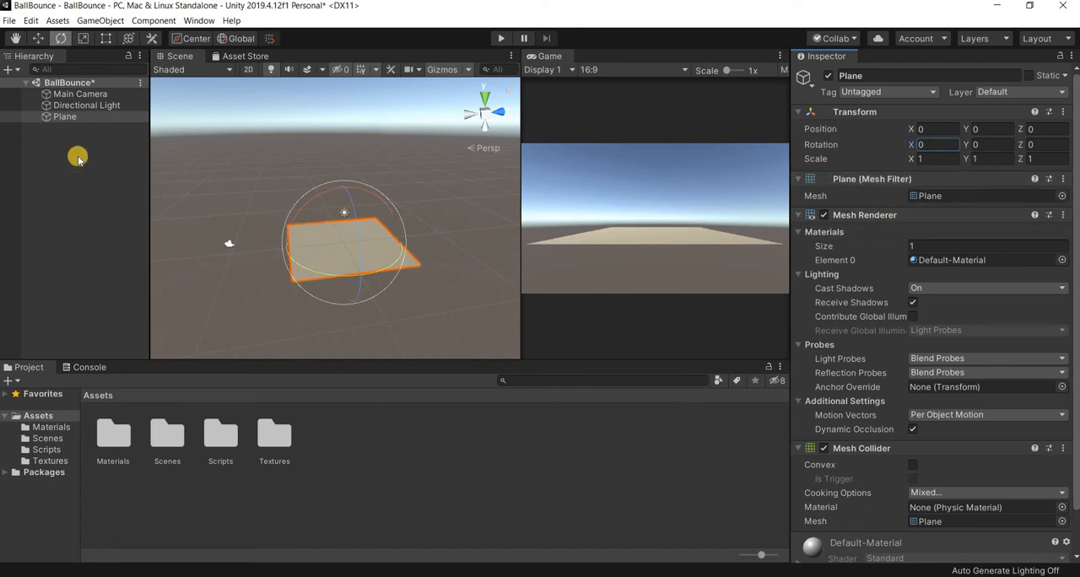
- Try the transform tools on the Plane, scale it along its X axis, and undo the scaling
click(36, 39)
click(60, 38)
click(83, 37)
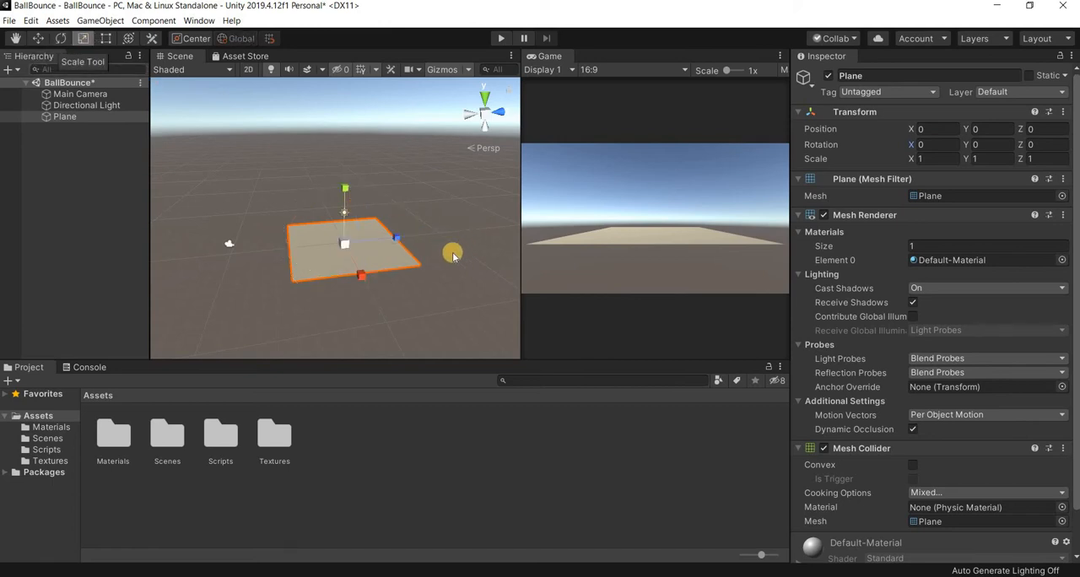
click(363, 277)
key(ctrl+z)
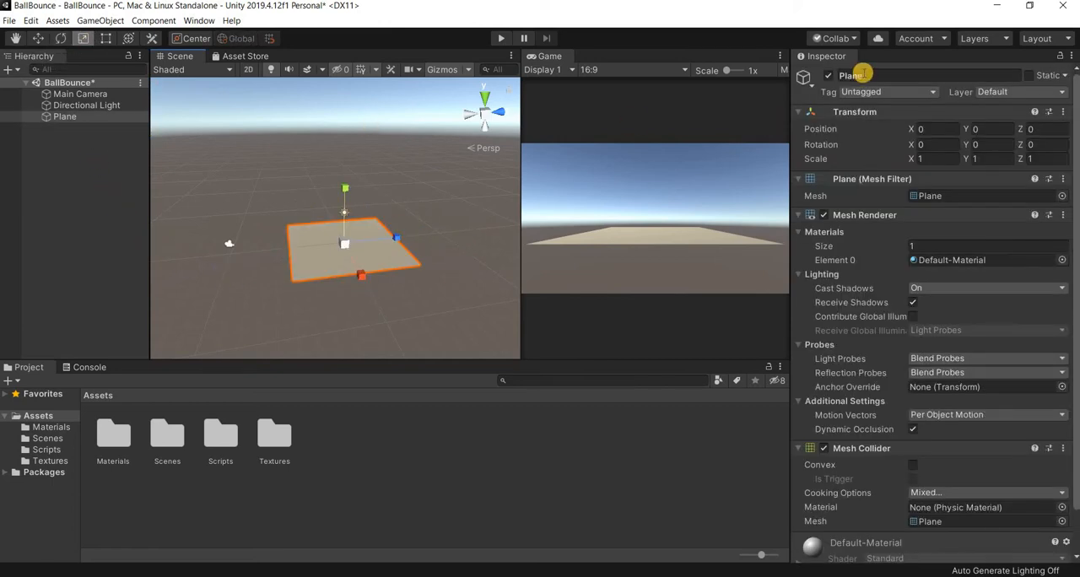
- Rename the Plane object as Floor
click(903, 71)
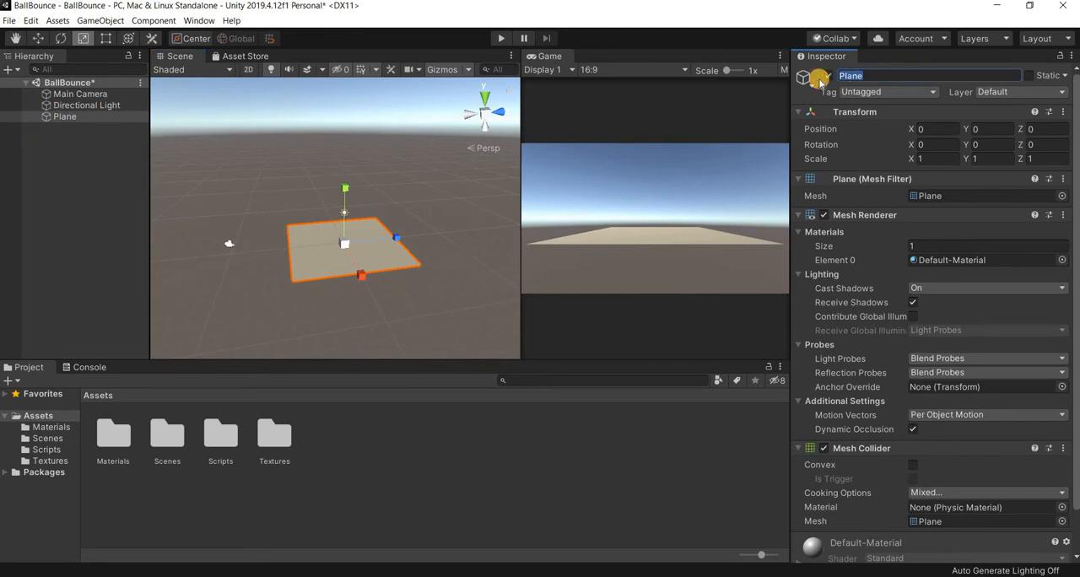
key(Return)
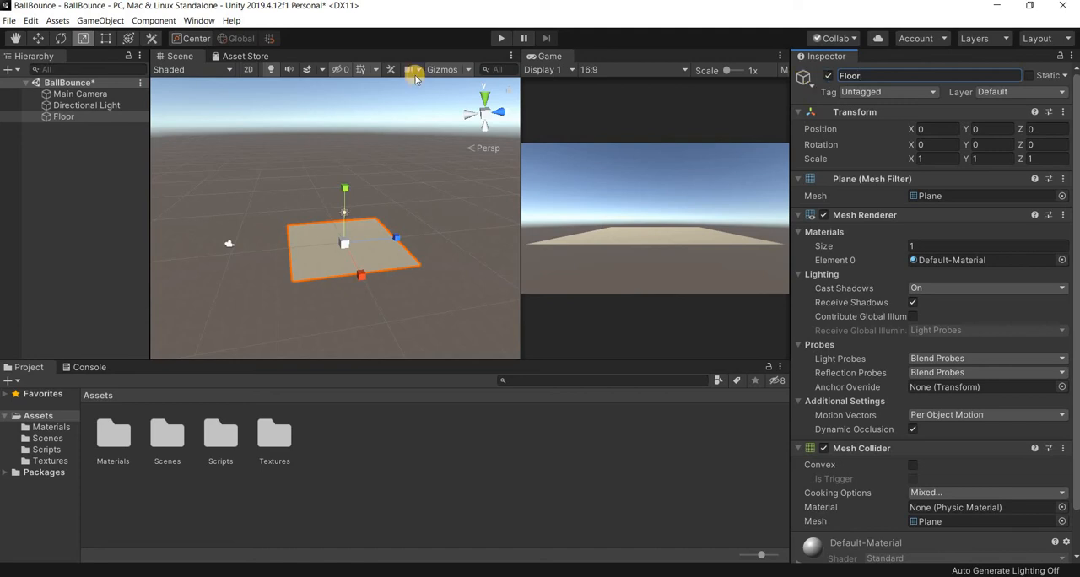
- Duplicate the Floor object and rename the copy as Wall
click(67, 124)
click(67, 118)
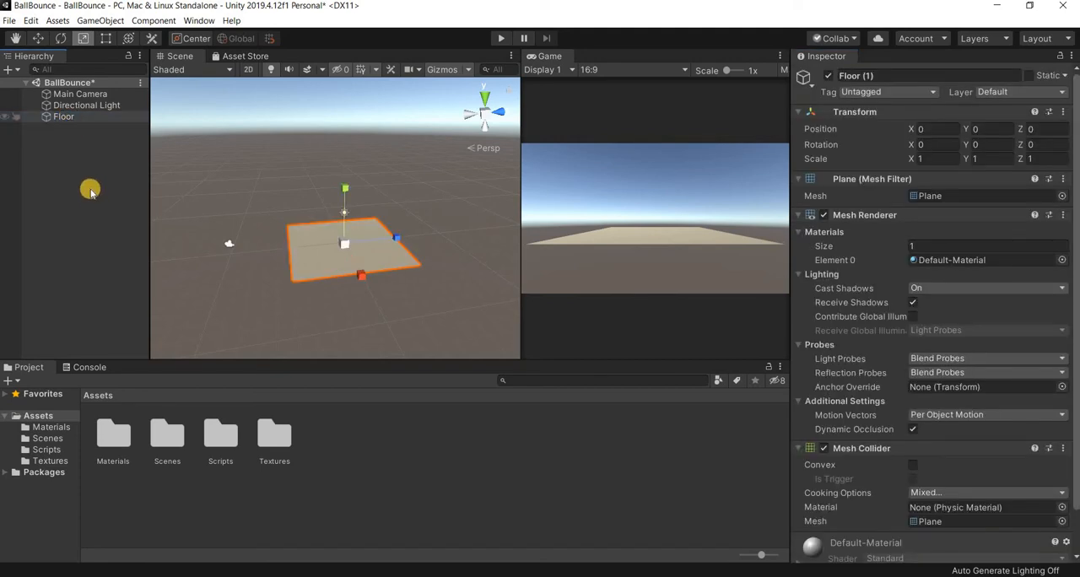
key(ctrl+d)
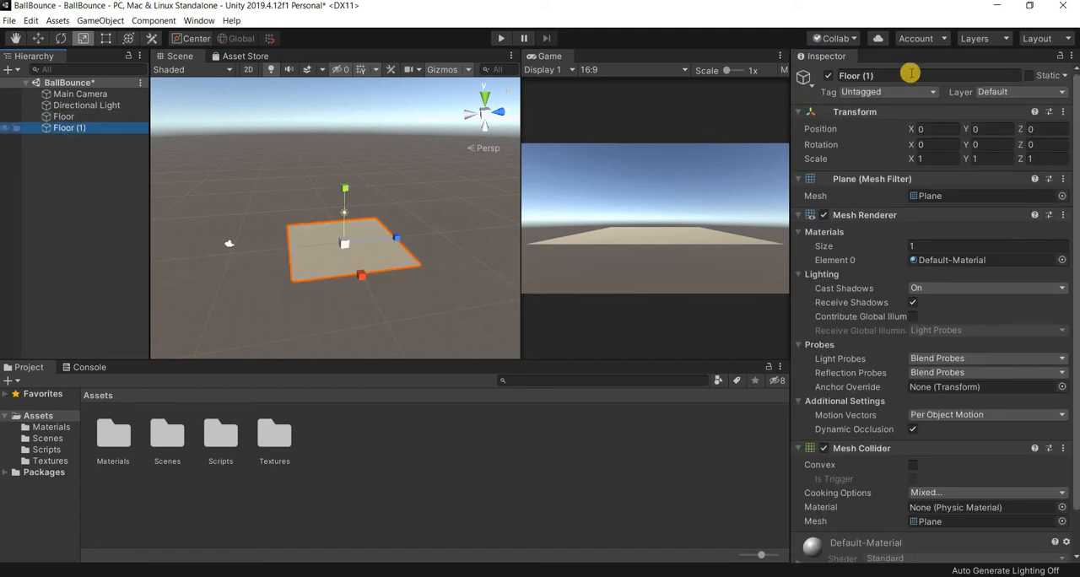
click(852, 75)
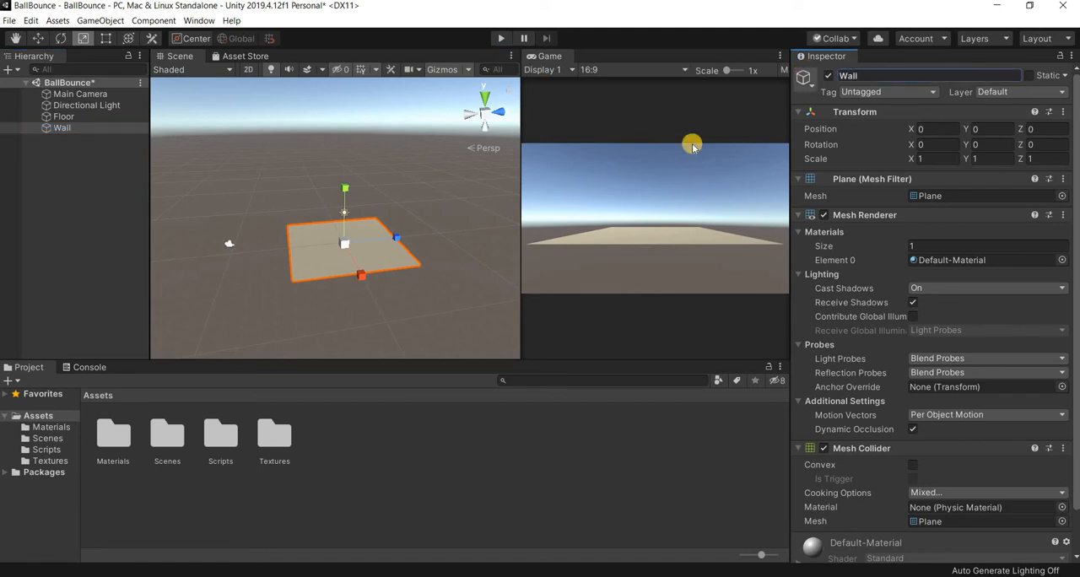
- Try rotating the Wall about 2.79 around Y and 3.24 around X, resetting each rotation to 0
click(998, 147)
text(2.79)
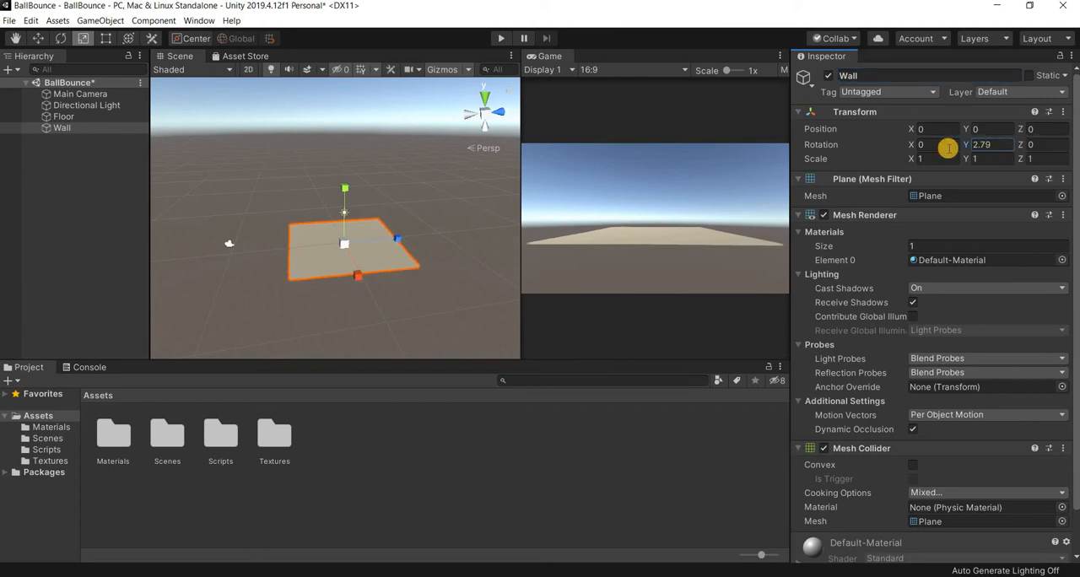
text(0)
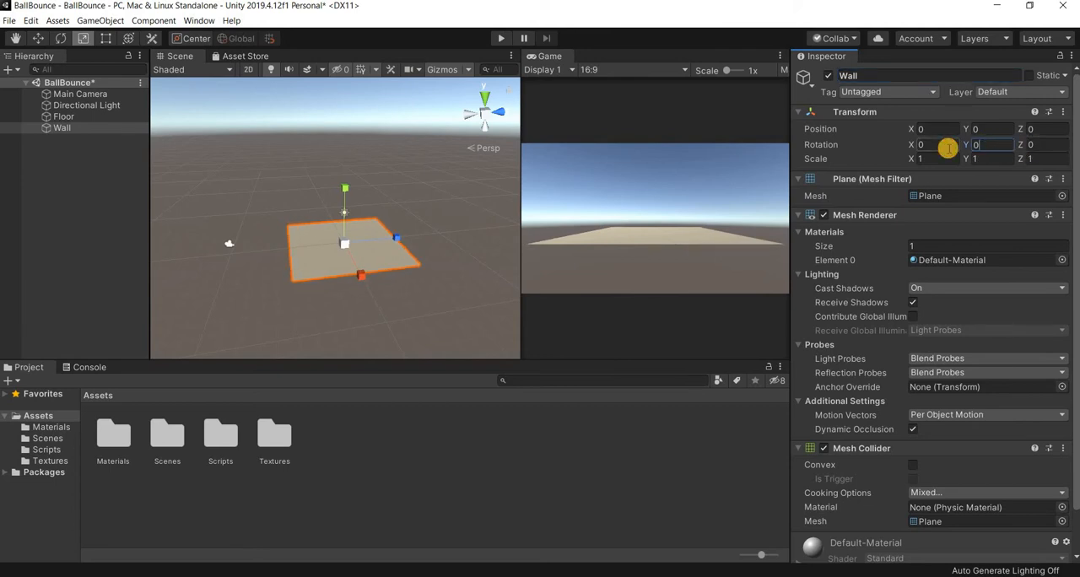
click(920, 148)
text(3.24)
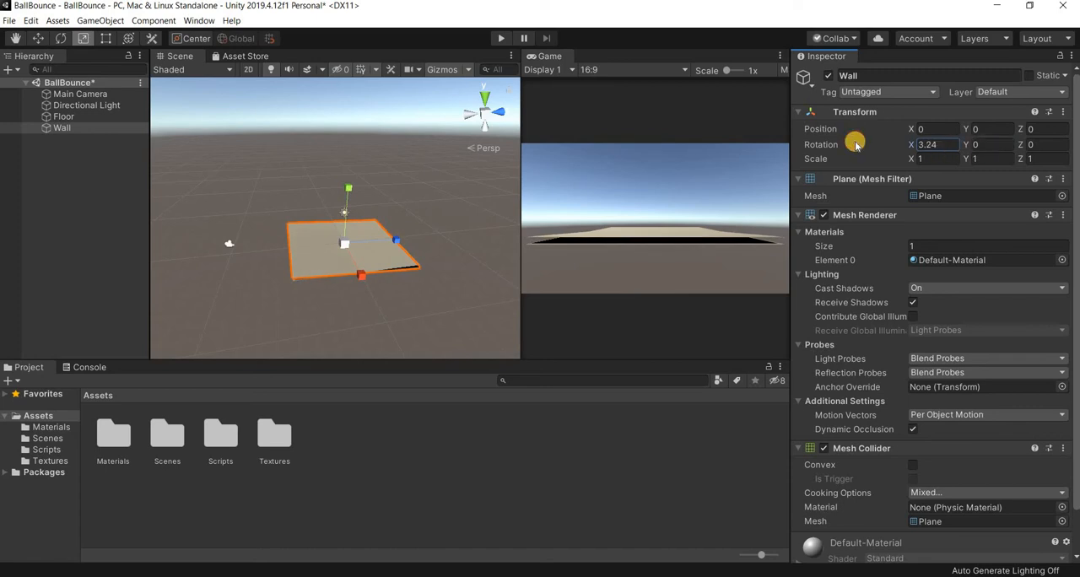
text(0)
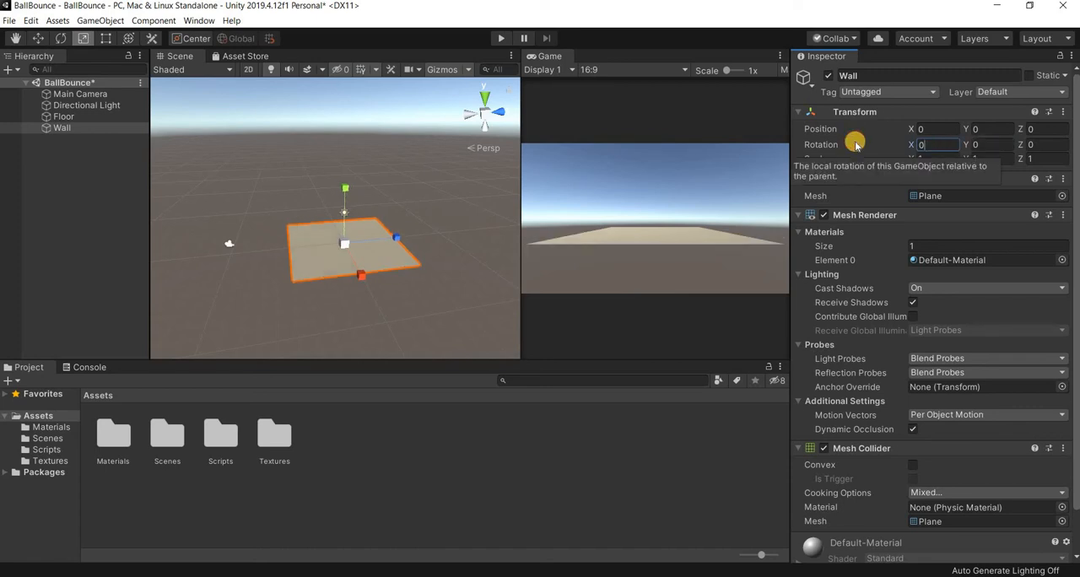
- Compare Z rotations of -90 and 90 on the Wall, and set its Z rotation to -90
click(1016, 148)
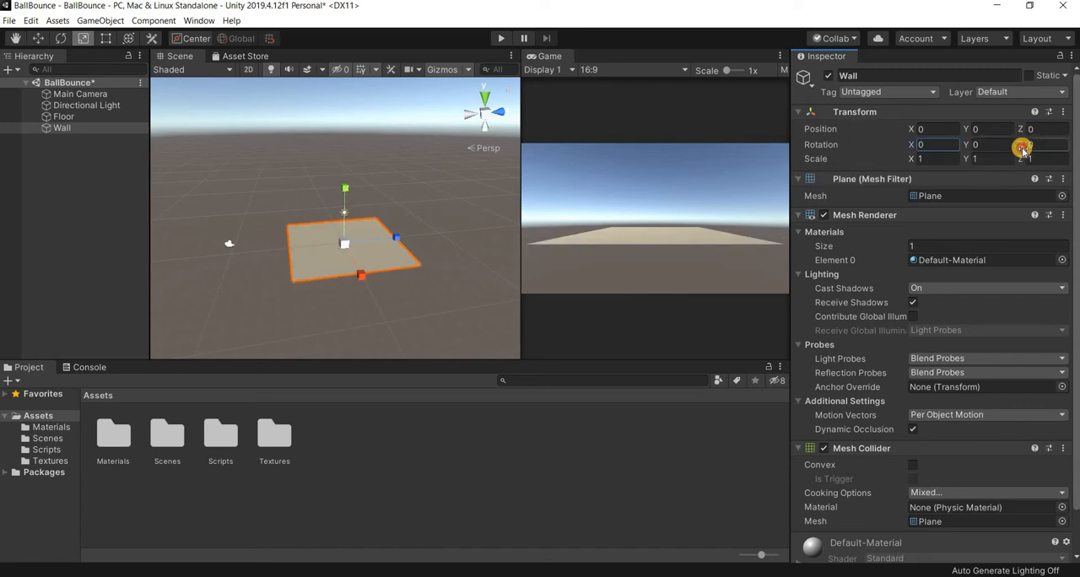
drag(1021, 148, 970, 144)
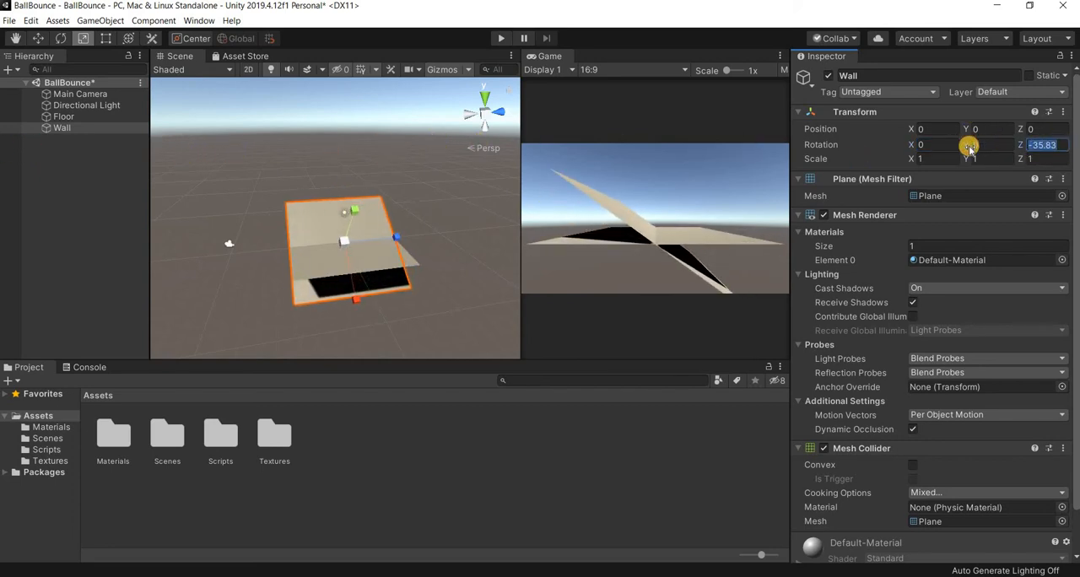
text(-90)
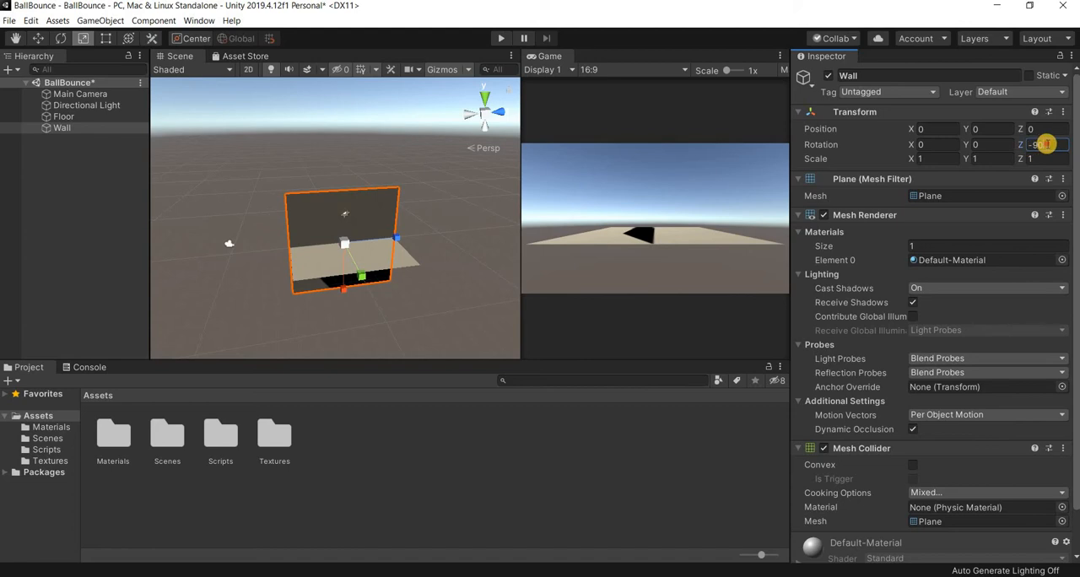
text(90)
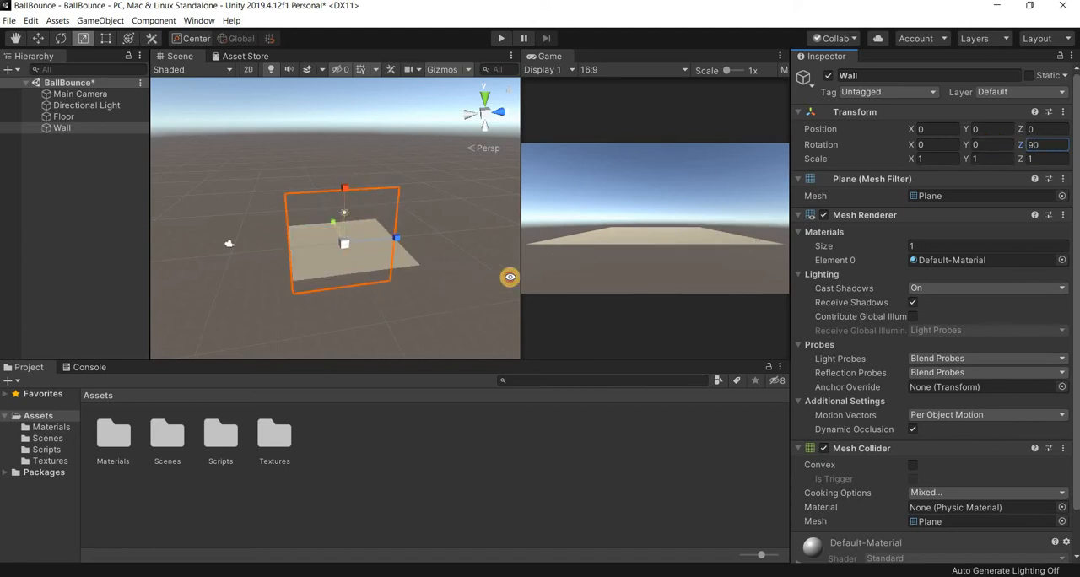
alt+drag(510, 277, 960, 145)
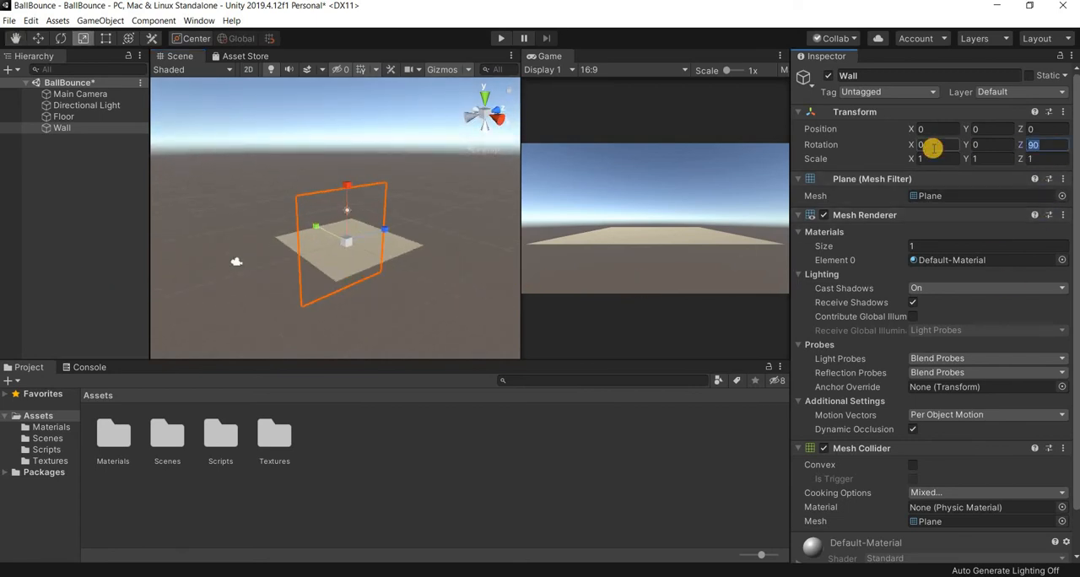
text(-90)
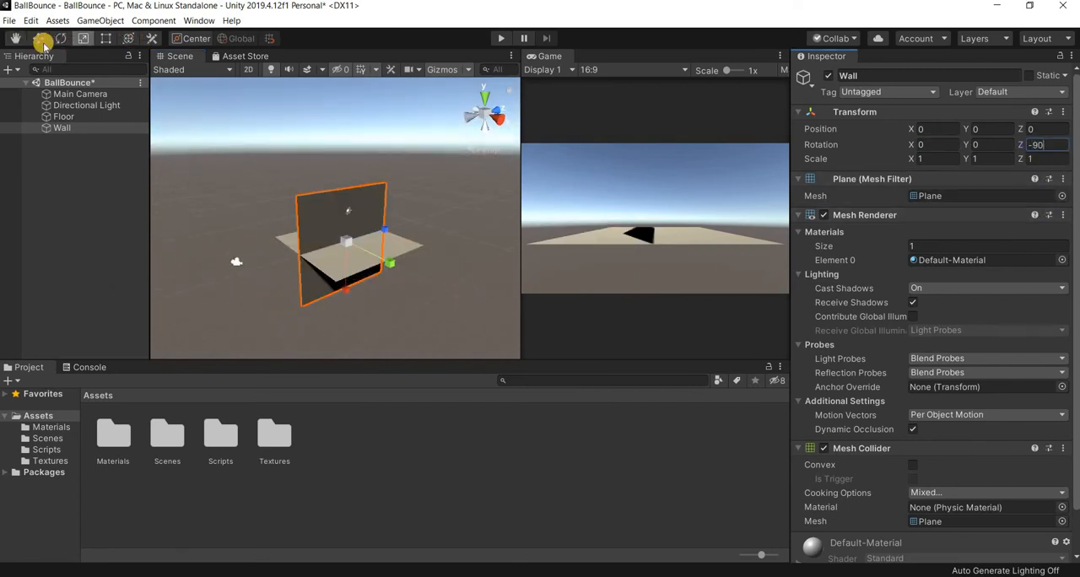
- Move the Wall along X towards the Floor's edge and set its X position to -5
click(43, 44)
scroll(396, 293, up, 2)
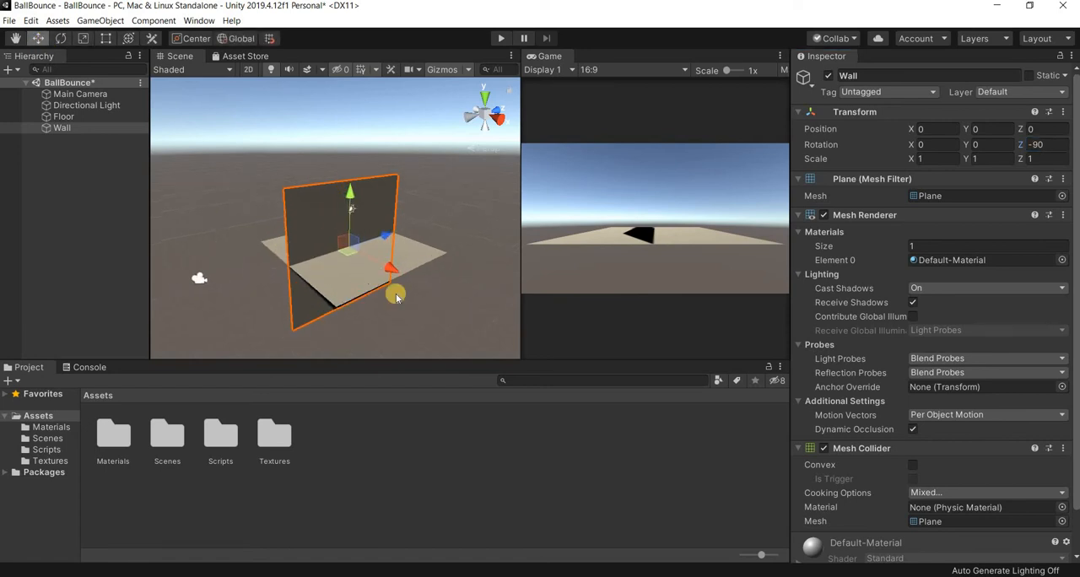
scroll(395, 293, up, 1)
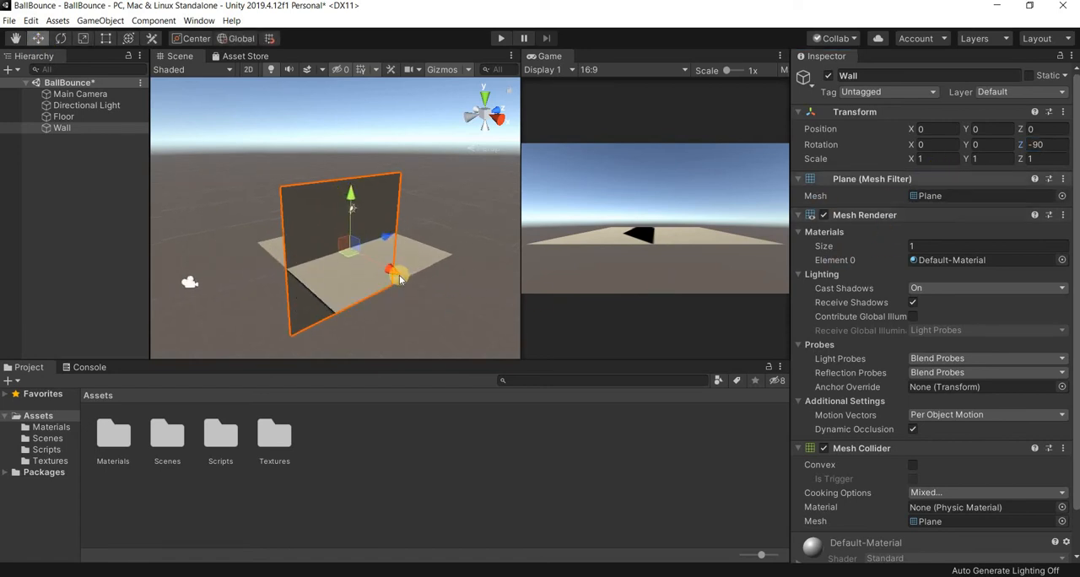
drag(399, 276, 368, 257)
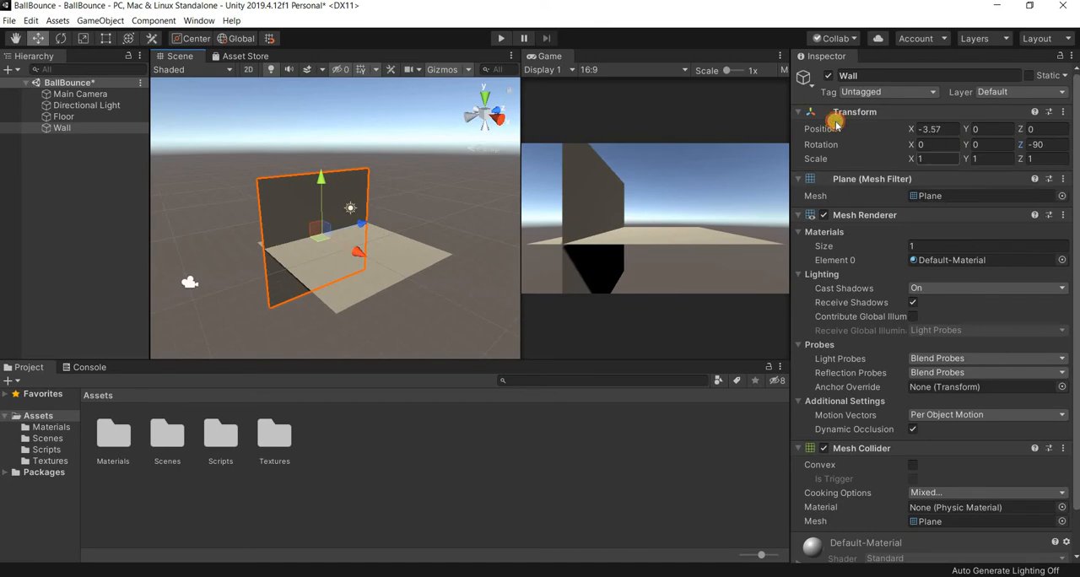
text(-5)
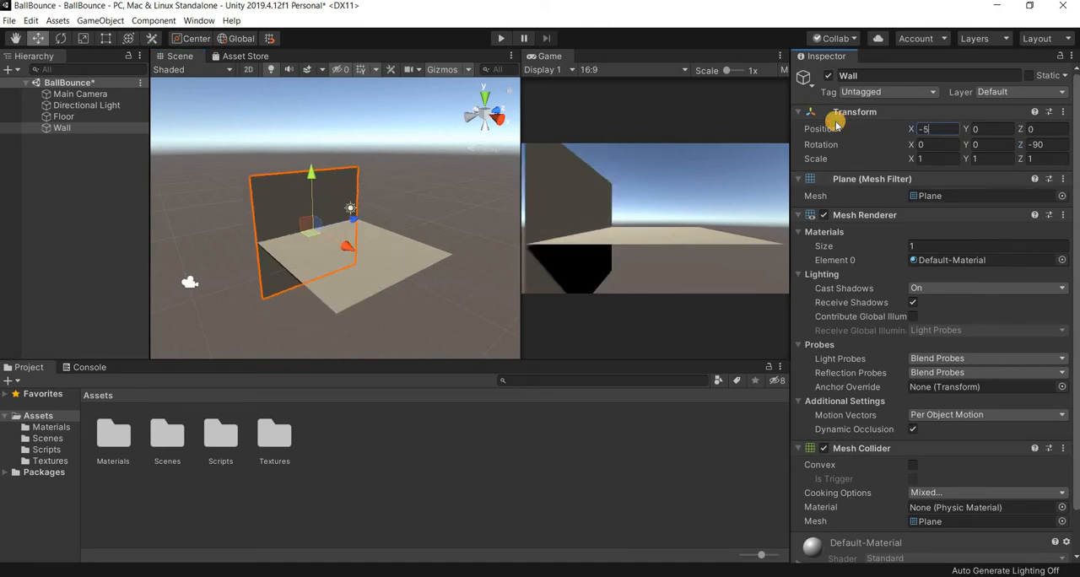
- Raise the Wall along Y and set its Y position to 5
mouse_move(311, 186)
mouse_down()
mouse_move(313, 156)
mouse_move(1012, 138)
mouse_move(839, 131)
mouse_up()
click(839, 130)
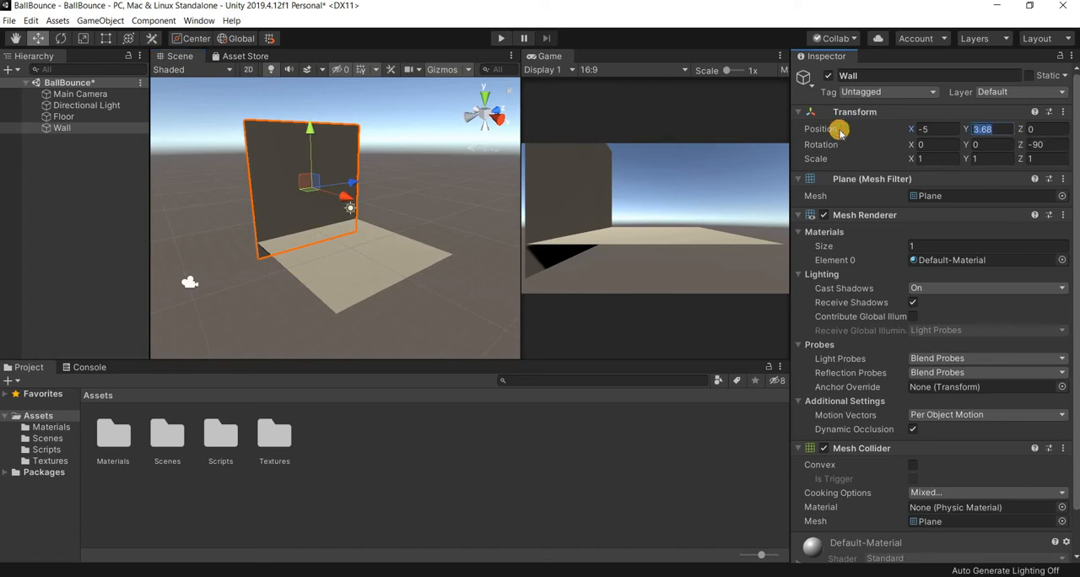
text(5)
key(Return)
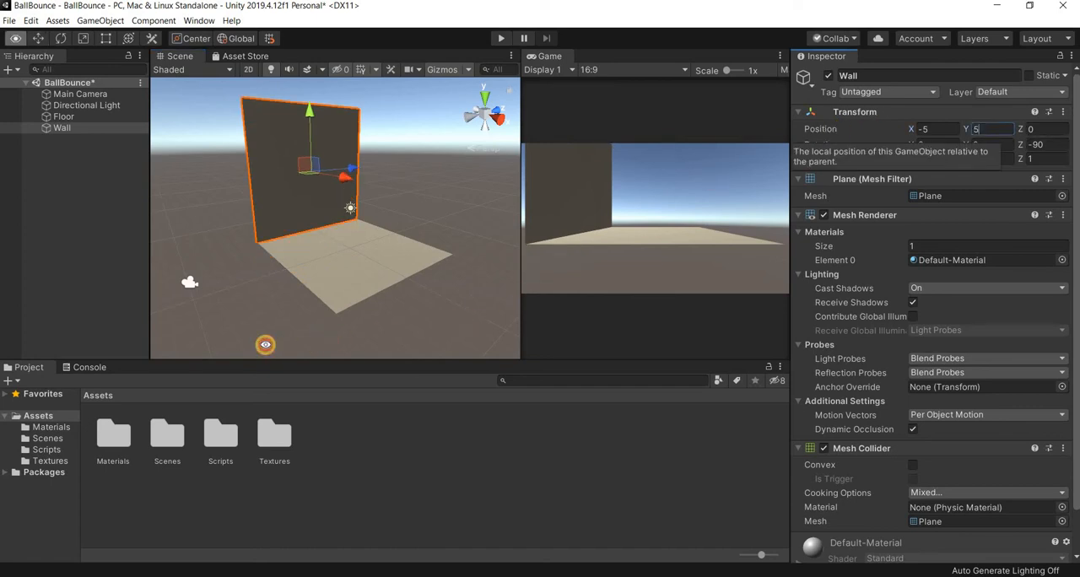
- Rotate the Wall around the Y axis and set its Y rotation to 90
alt+drag(267, 345, 279, 345)
alt+drag(494, 313, 189, 294)
click(296, 205)
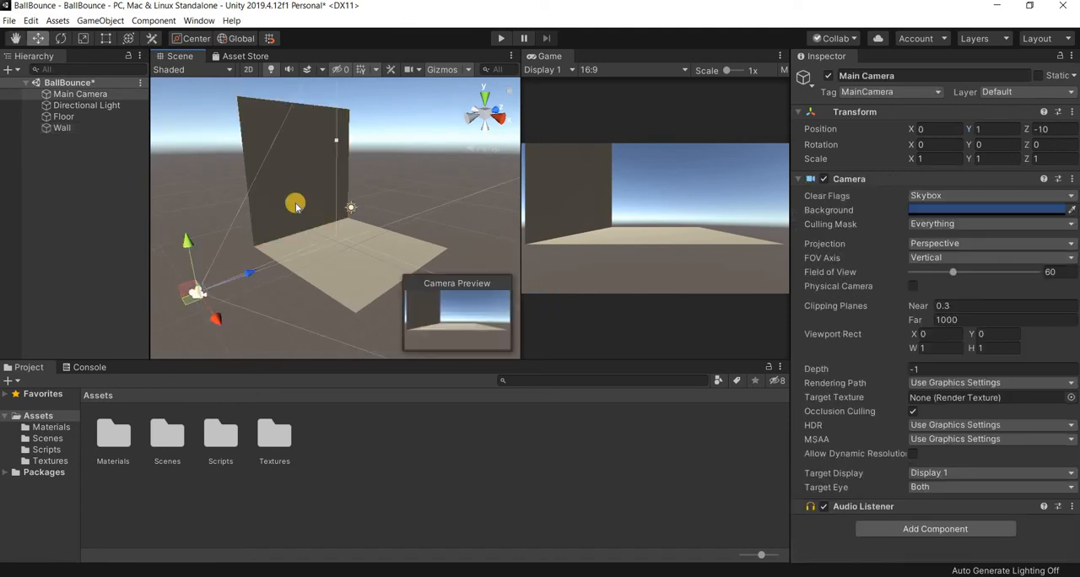
click(291, 197)
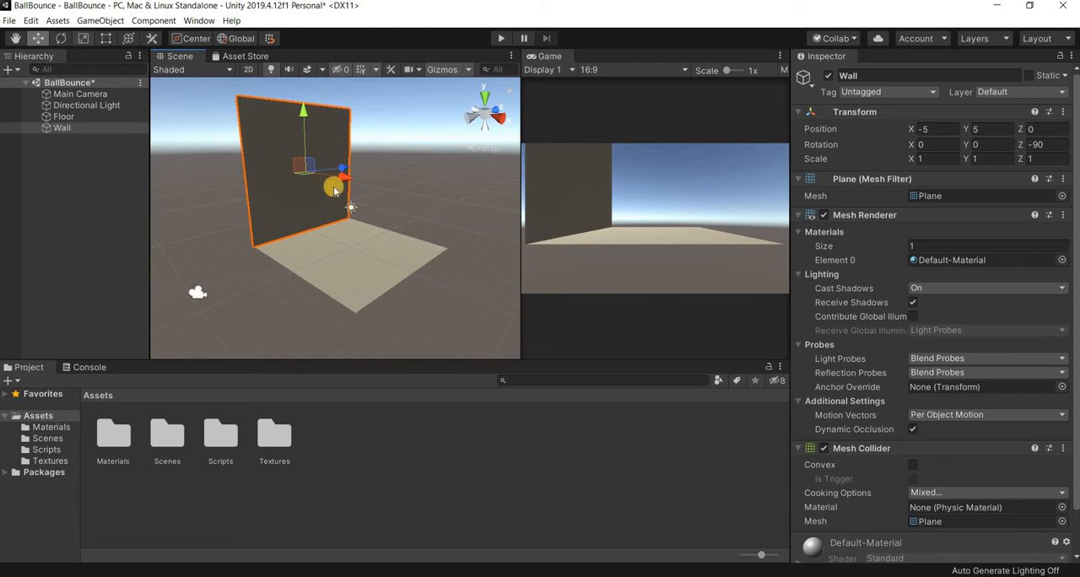
key(e)
drag(238, 177, 933, 141)
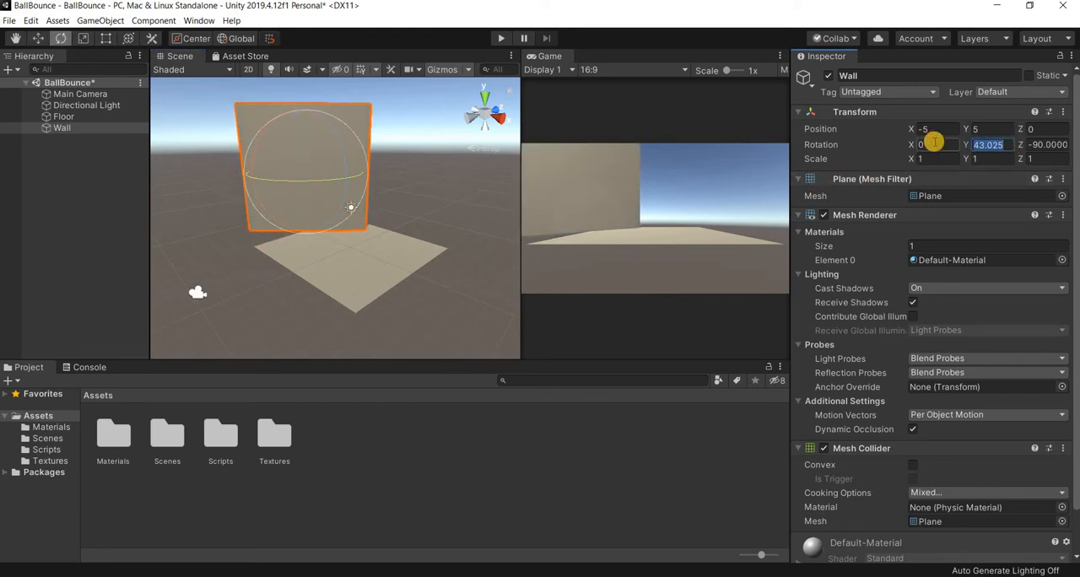
text(90)
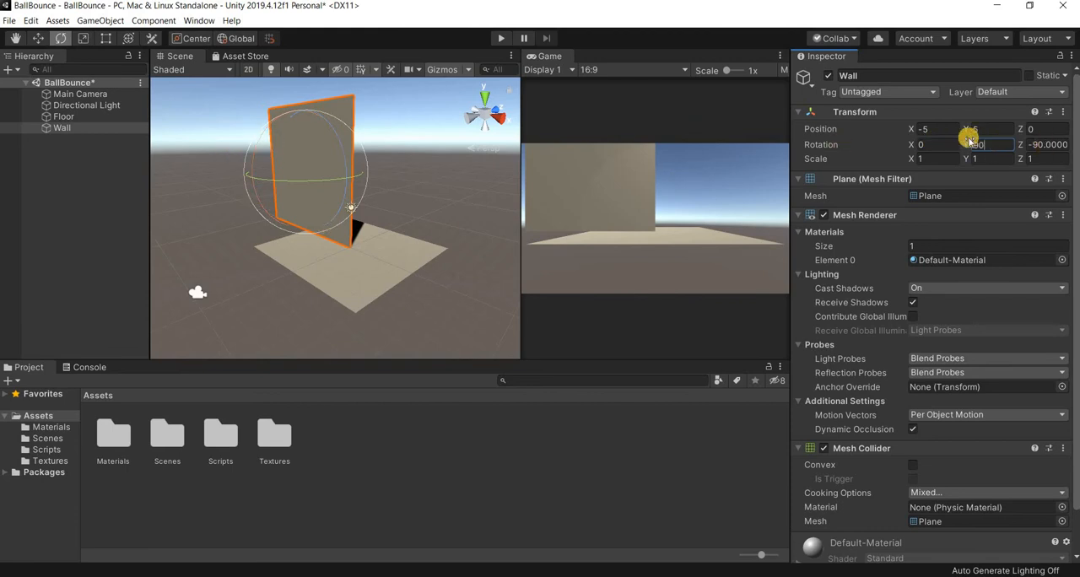
- Try the Wall at X position 5, and set its position to X 0 and Z 5 at the Floor's far edge
click(880, 139)
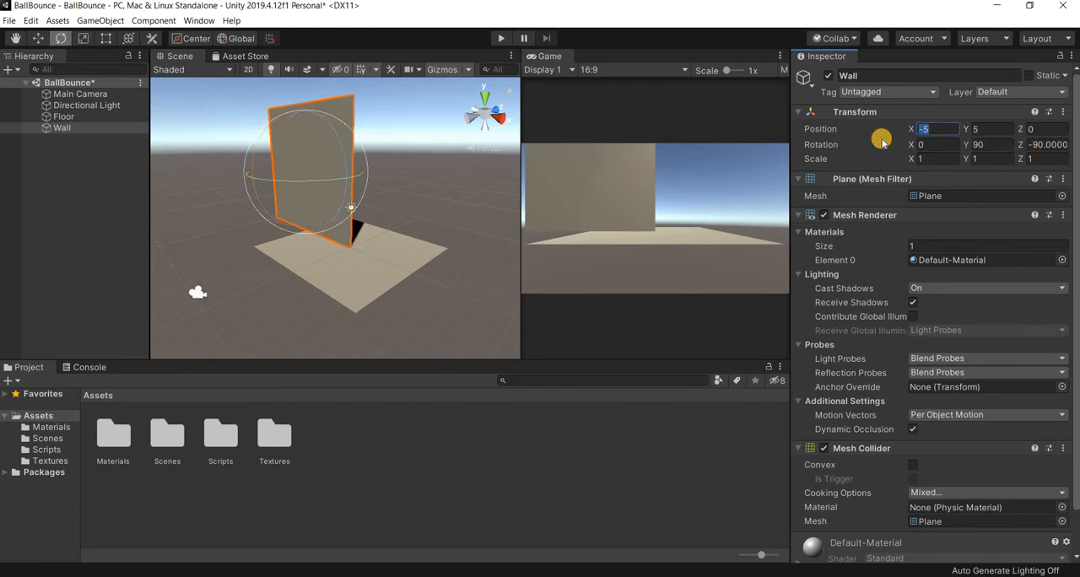
text(5)
alt+drag(321, 301, 547, 338)
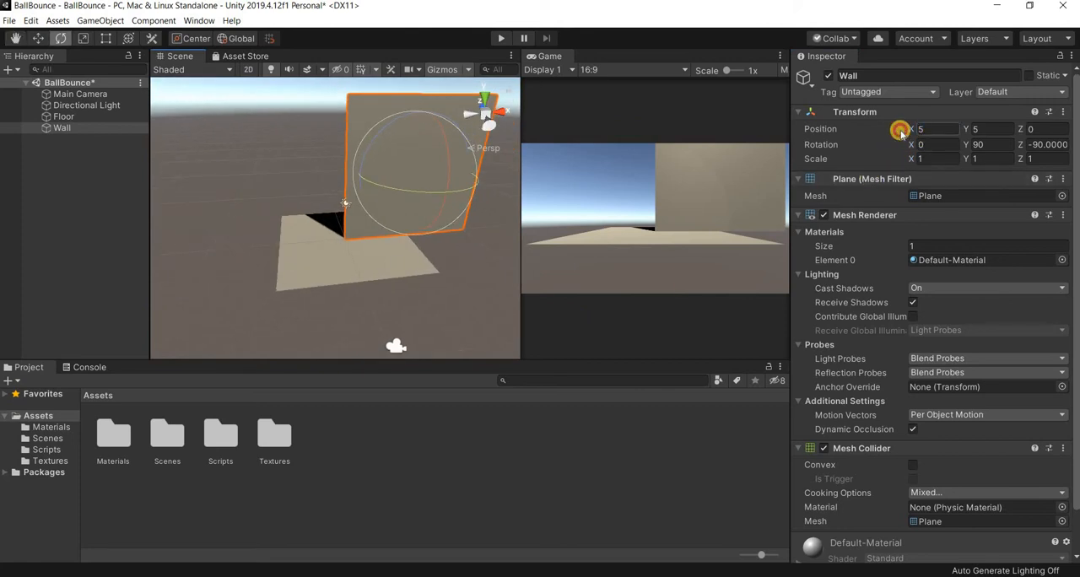
drag(900, 129, 795, 128)
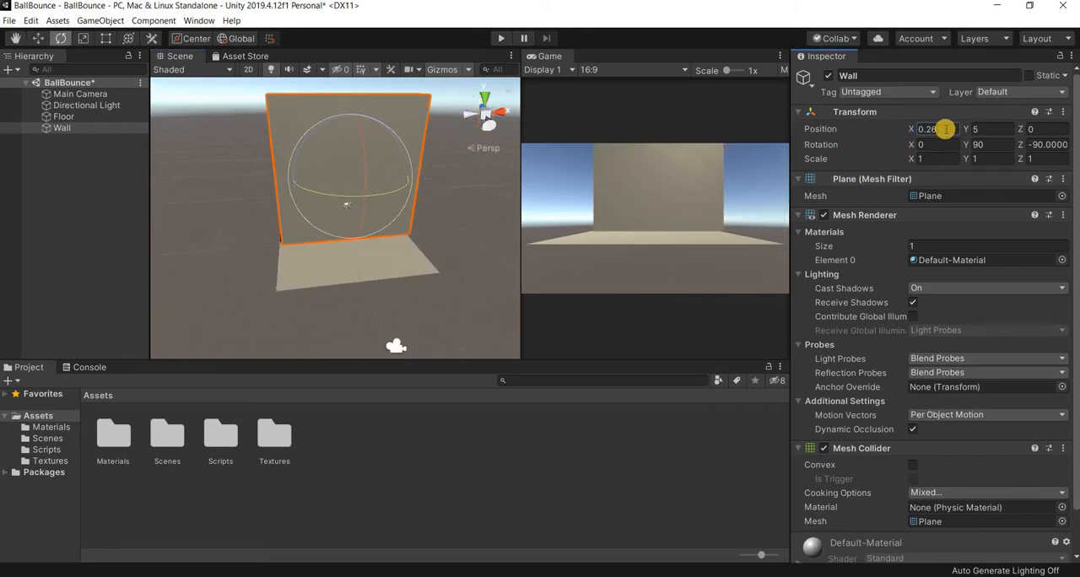
text(0)
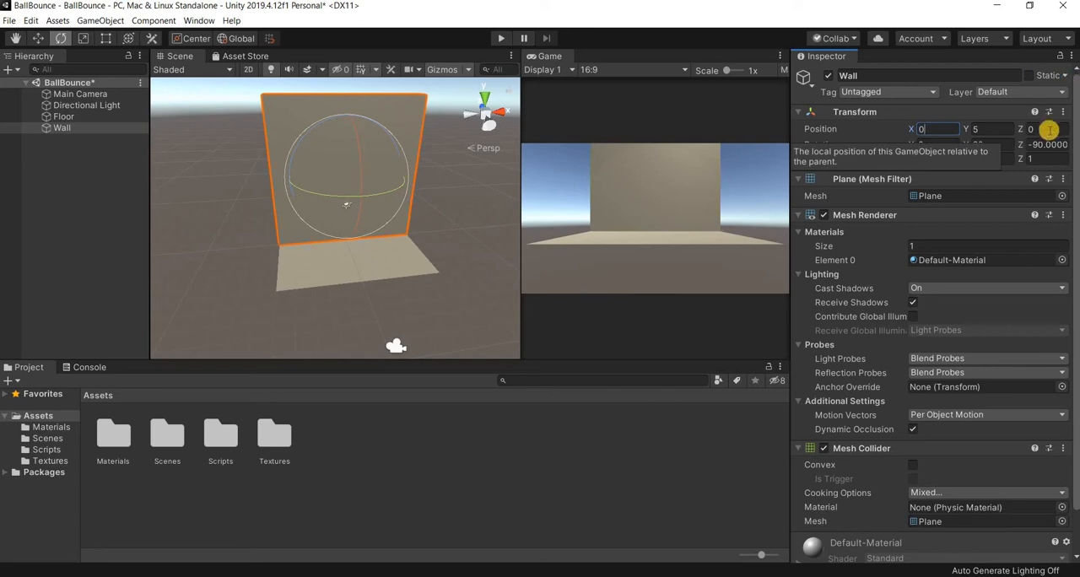
text(5)
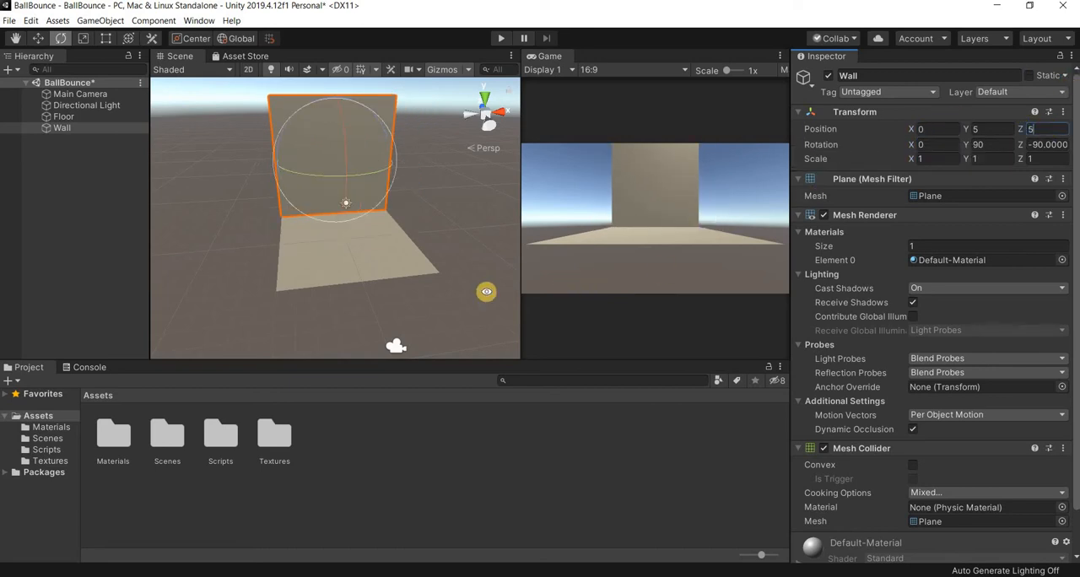
alt+drag(438, 273, 476, 294)
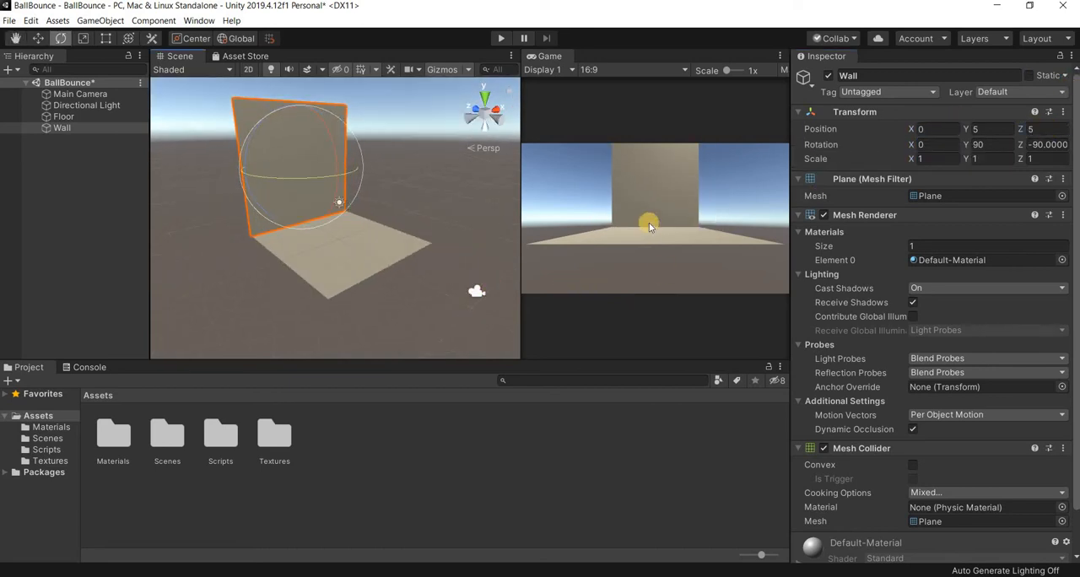
- Move the Main Camera closer to the Wall, trying Z positions -4 and about -6.57, and set its Z position to -4
click(476, 291)
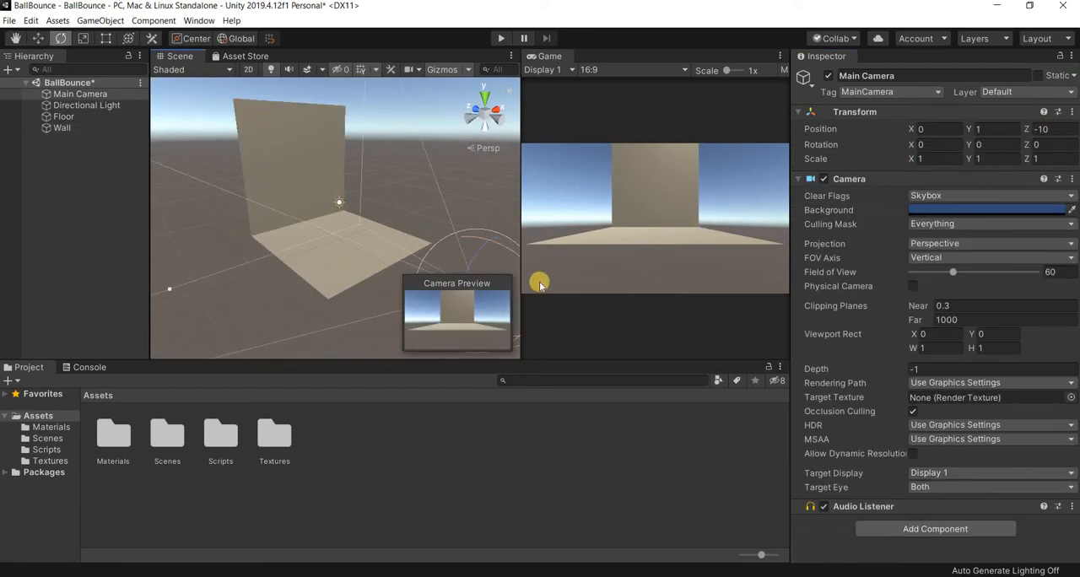
click(38, 38)
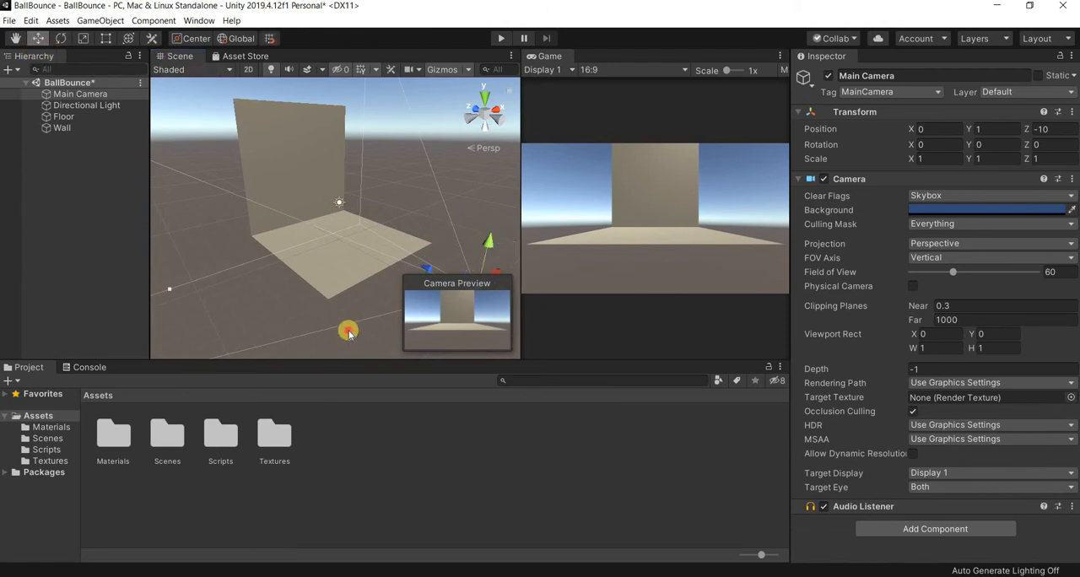
click(382, 291)
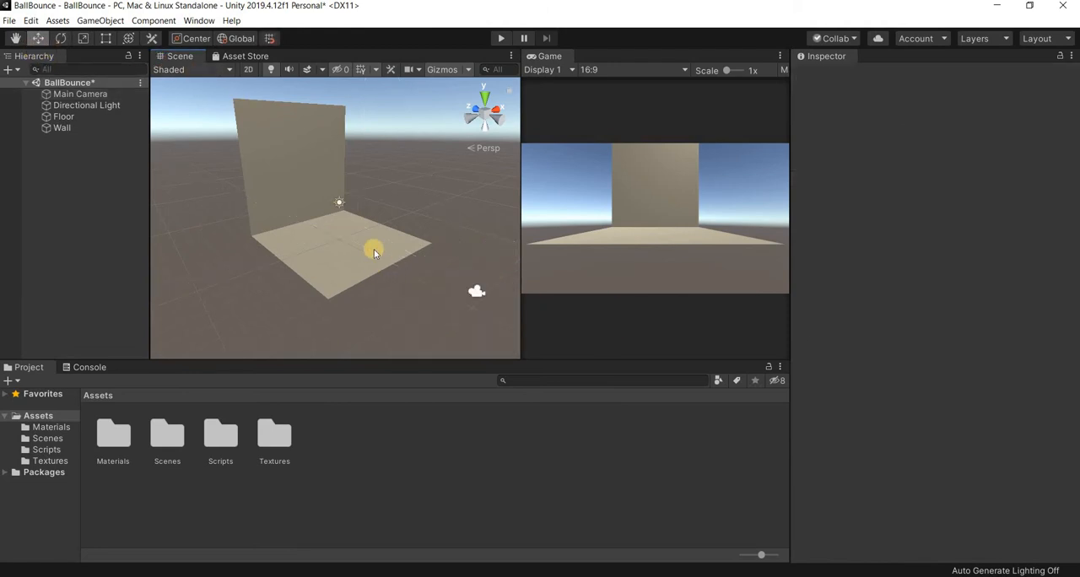
click(477, 294)
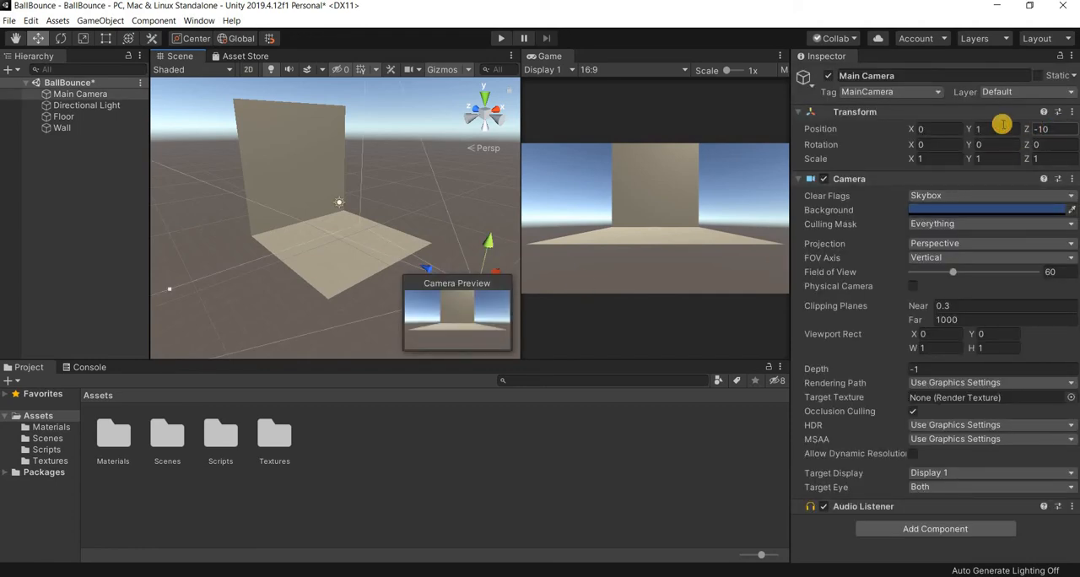
text(-4)
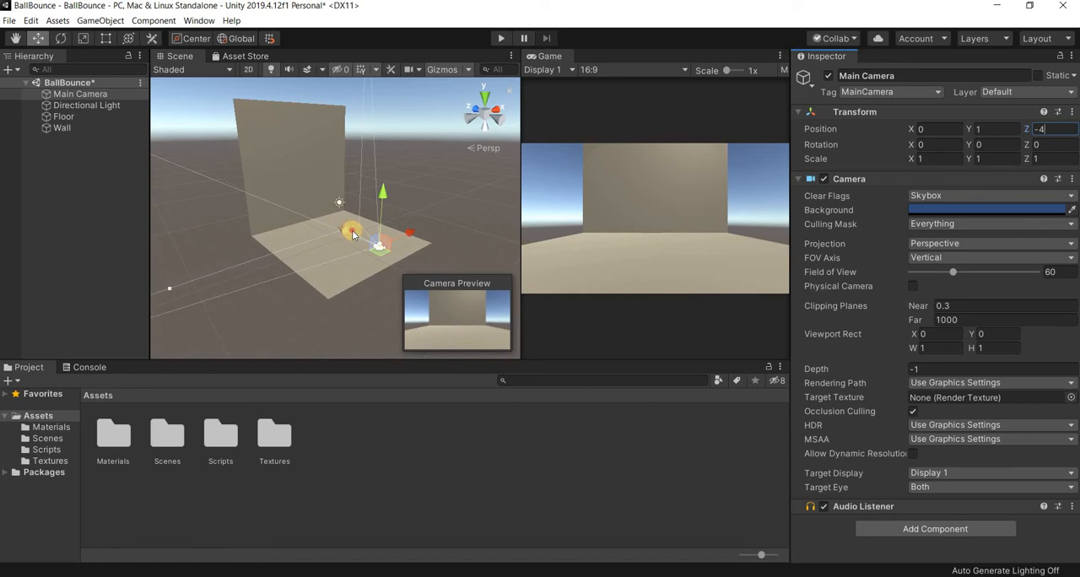
drag(353, 235, 374, 239)
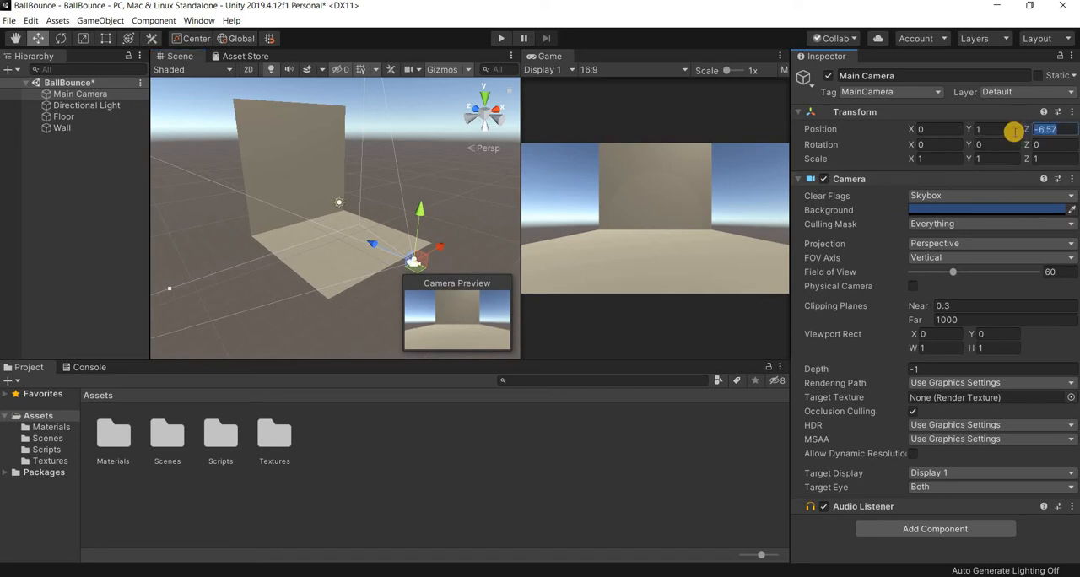
text(-4)
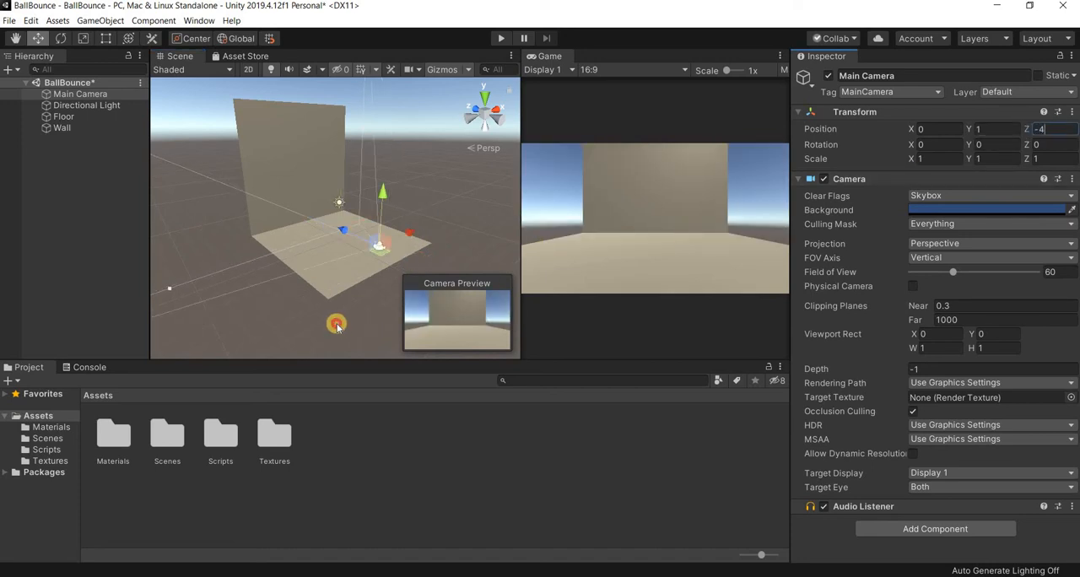
- Stretch the Wall sideways and set its Z scale to 2
click(280, 195)
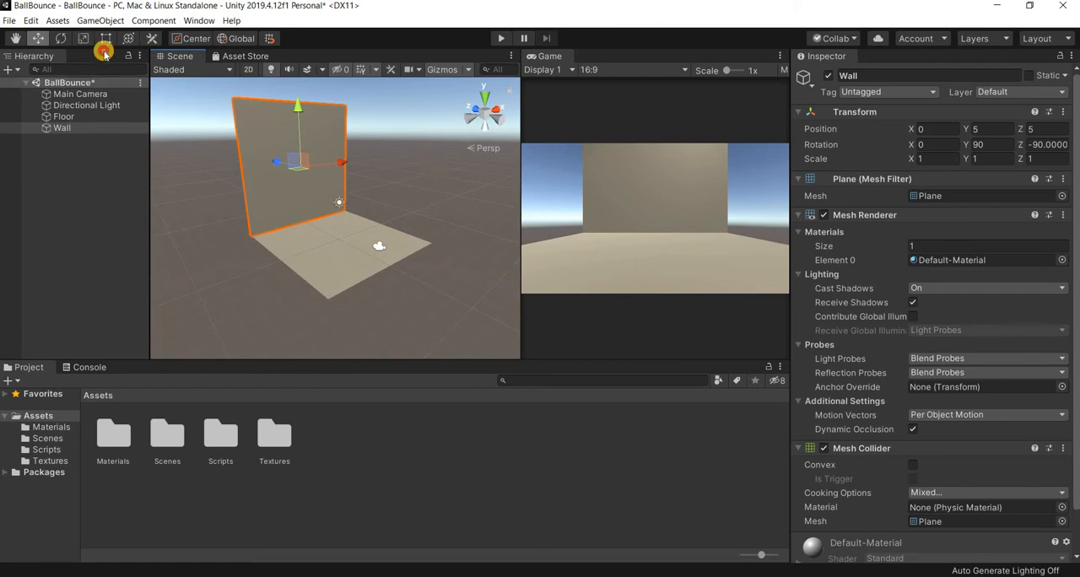
key(r)
drag(1020, 158, 1040, 140)
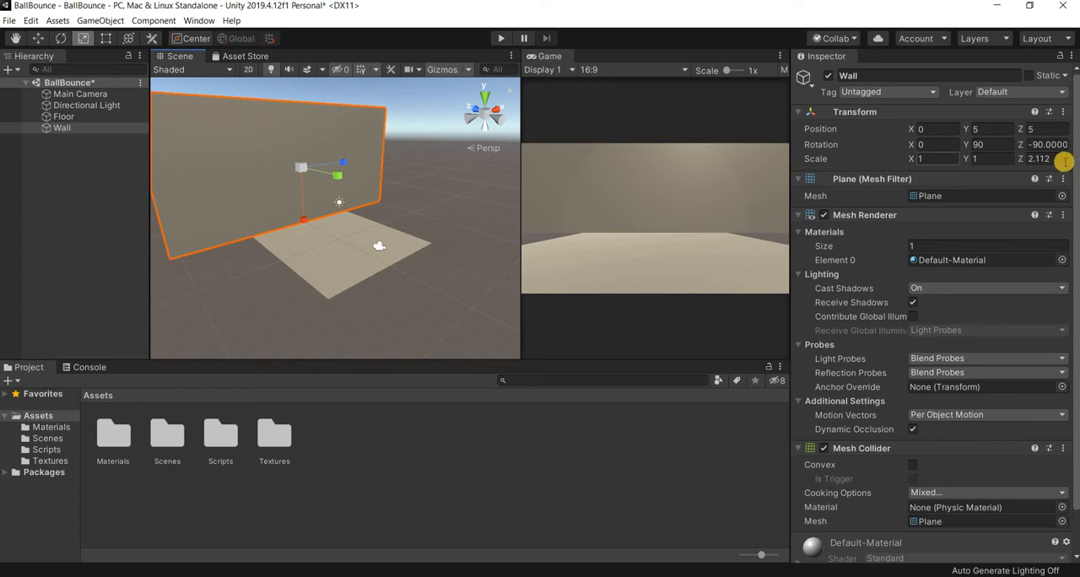
text(2)
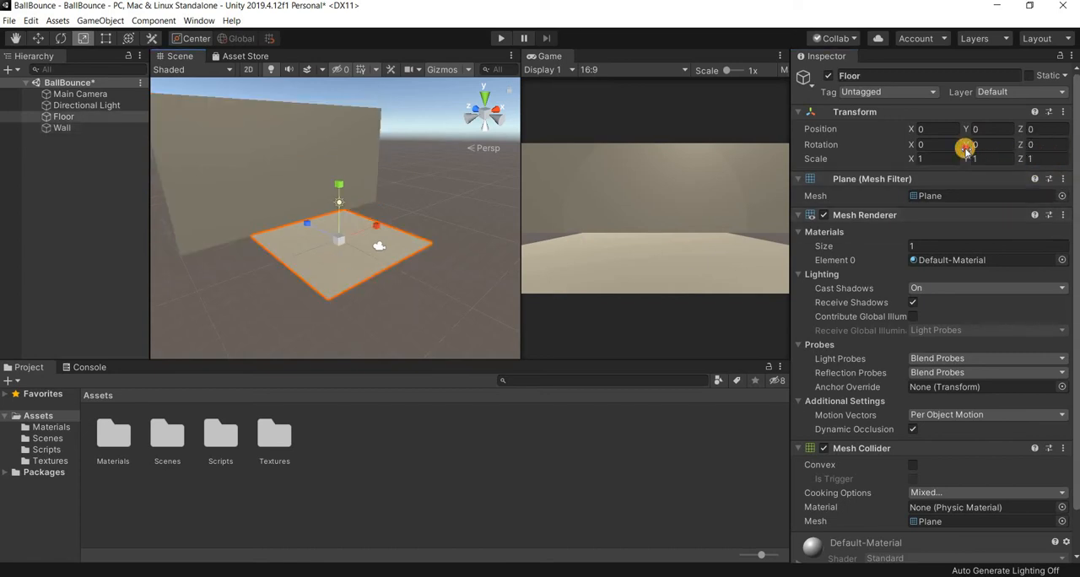
- Try a Z scale of 2 and a Y scale of about 3.74 on the Floor, resetting each to 1
text(2)
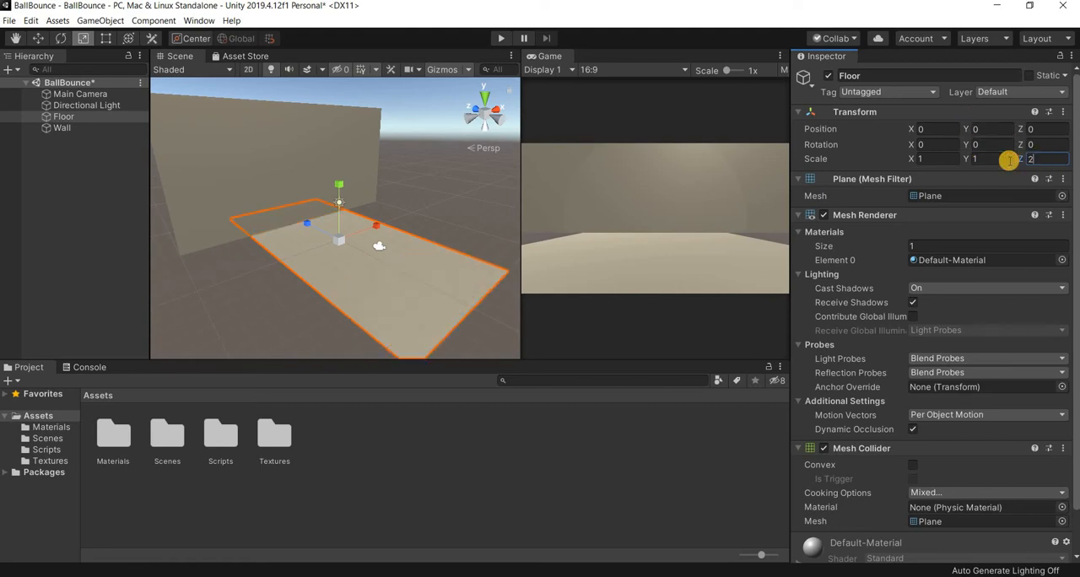
text(0)
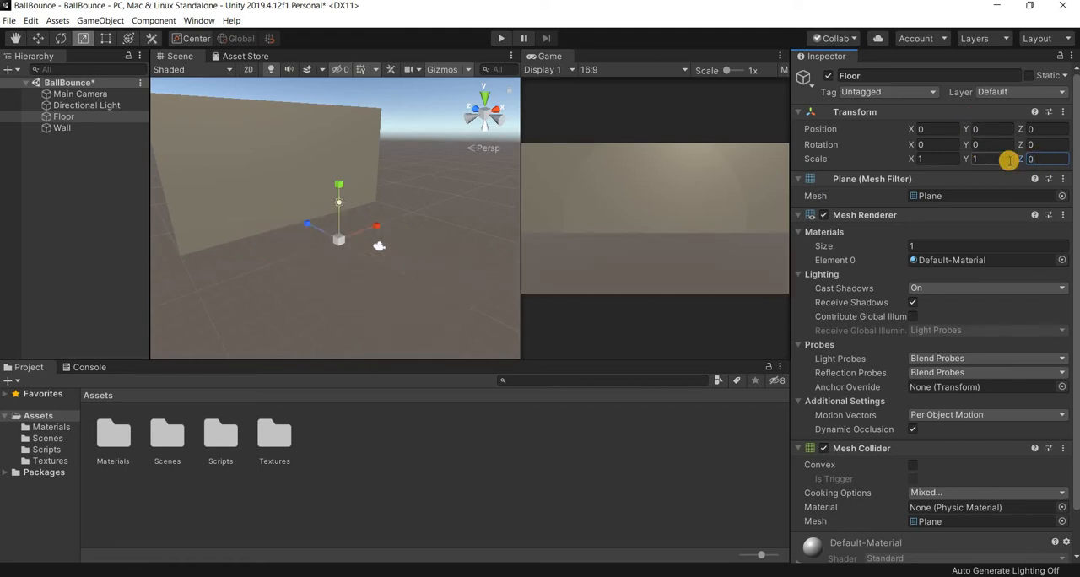
key(BackSpace)
text(1)
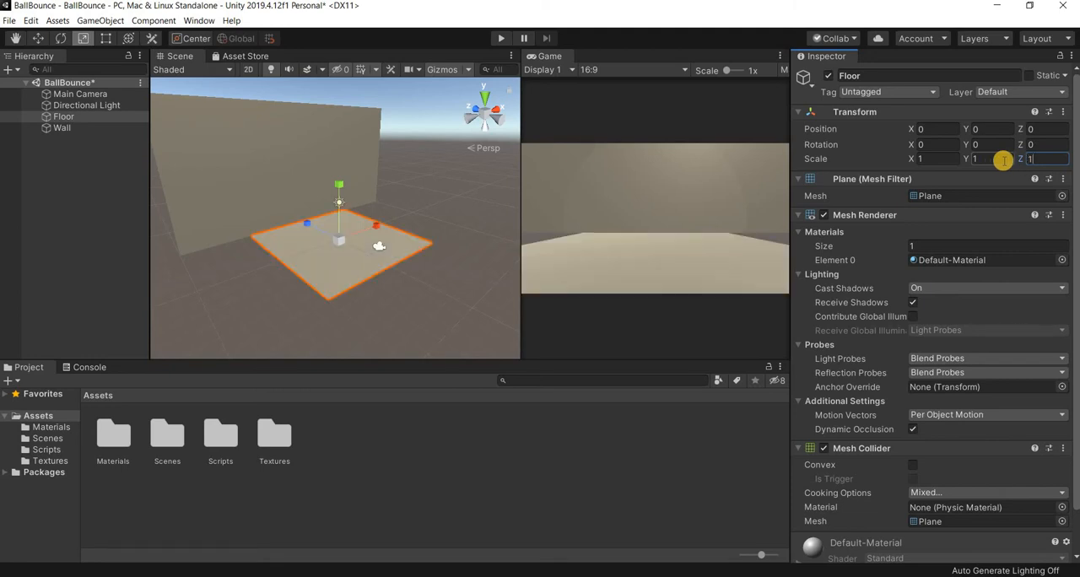
mouse_move(973, 158)
mouse_down()
mouse_move(995, 157)
mouse_move(945, 158)
mouse_move(998, 158)
mouse_move(957, 157)
mouse_up()
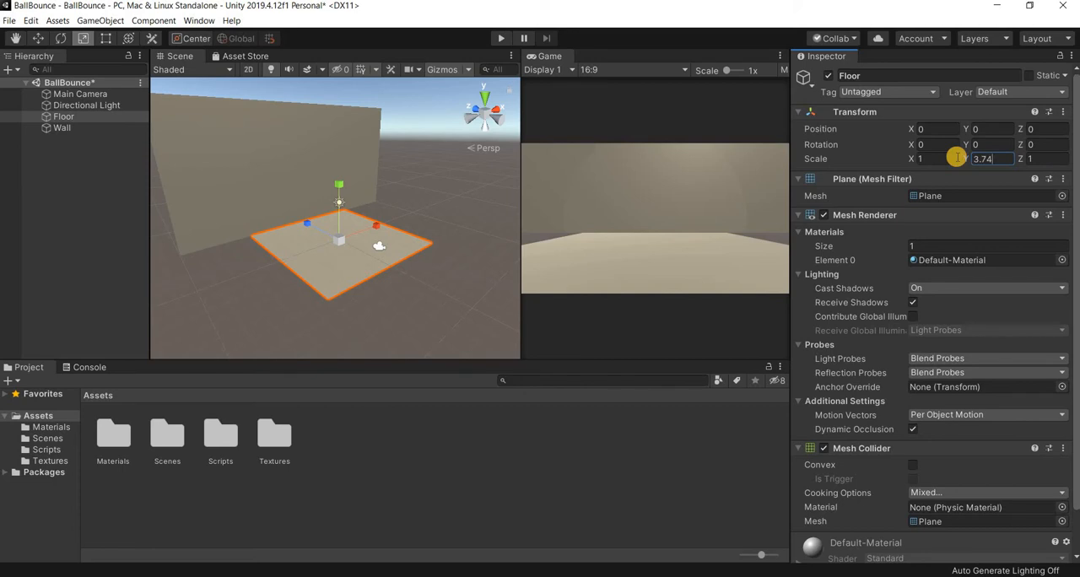
text(1)
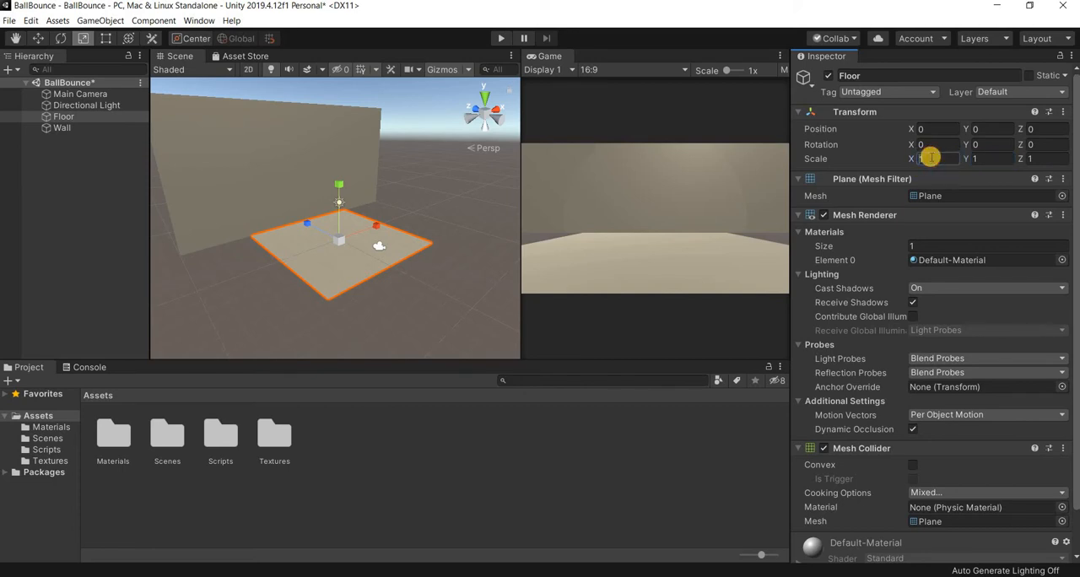
text(2)
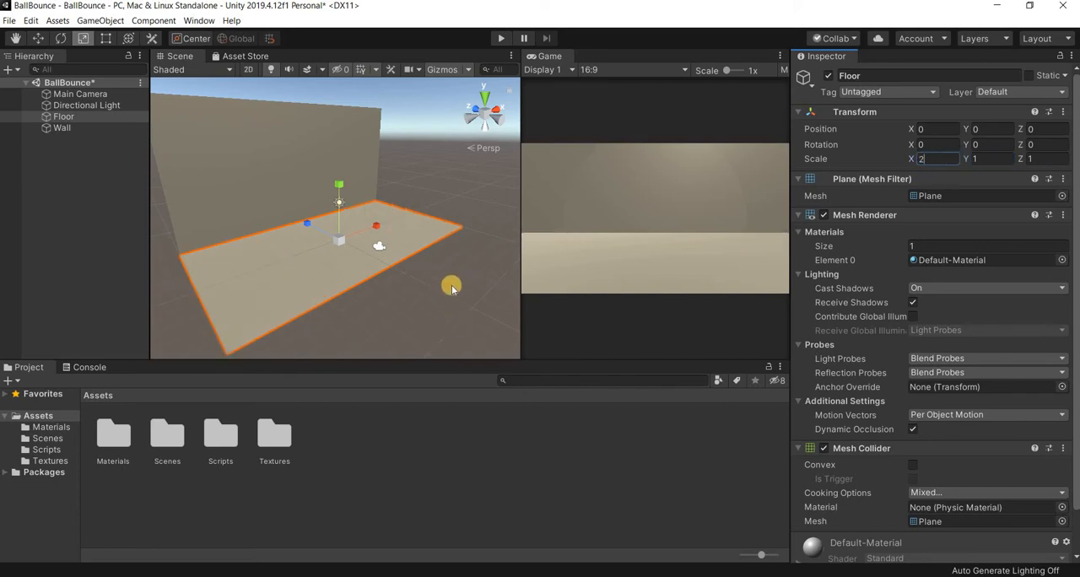
- Set the Floor's X scale to 2 so that it matches the Wall's width
click(393, 306)
alt+drag(337, 280, 365, 250)
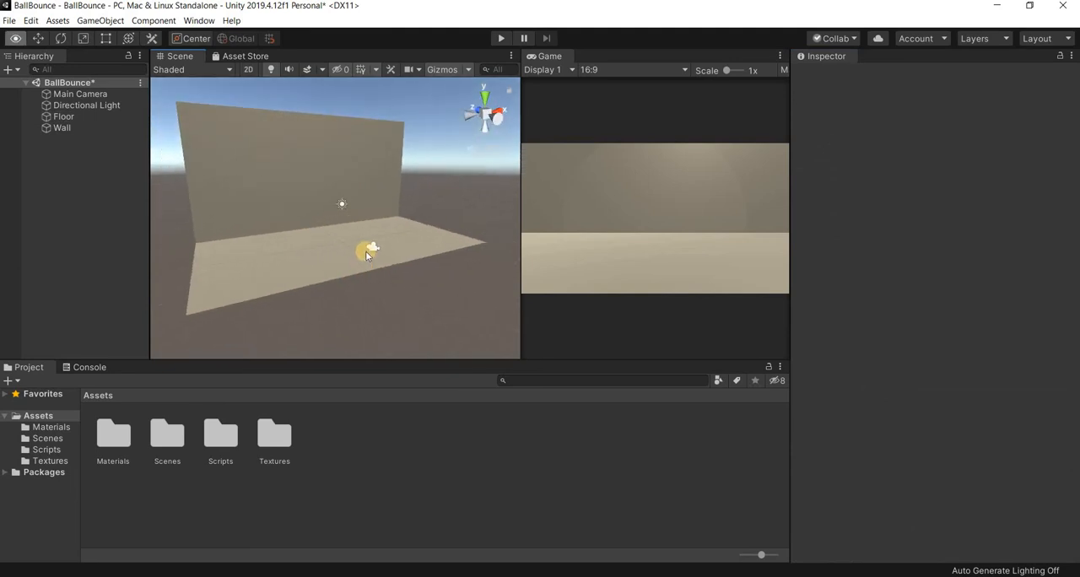
- Enlarge the Game view beside the Scene view and check the Main Camera's framing
click(582, 196)
drag(519, 184, 456, 198)
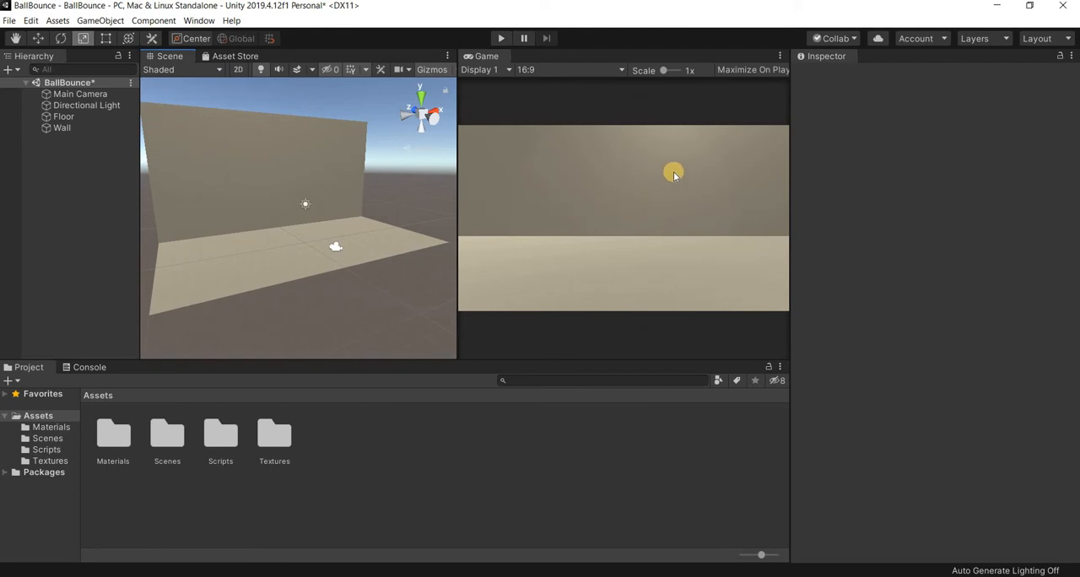
click(336, 247)
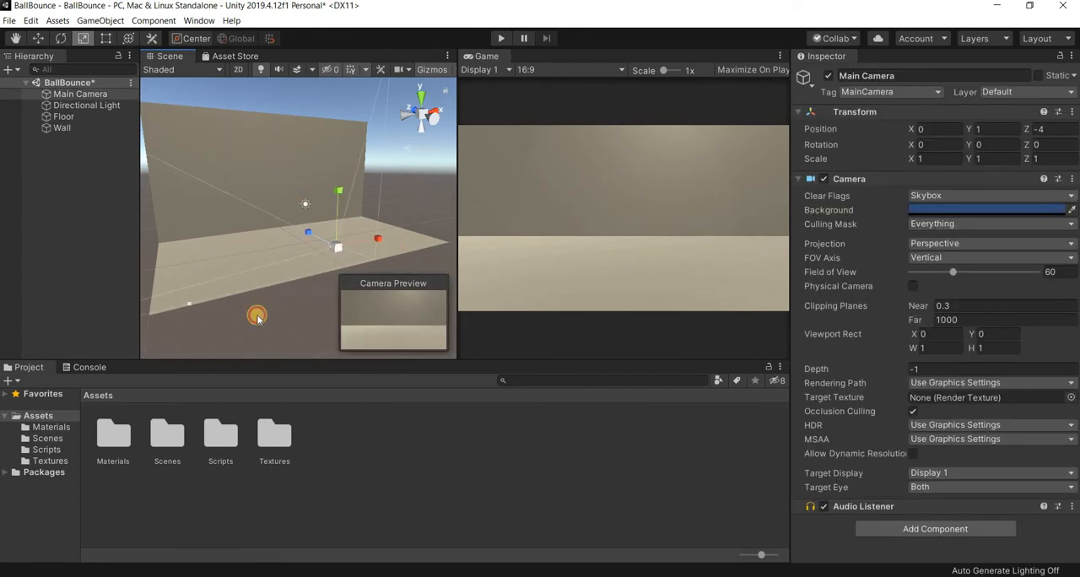
click(63, 182)
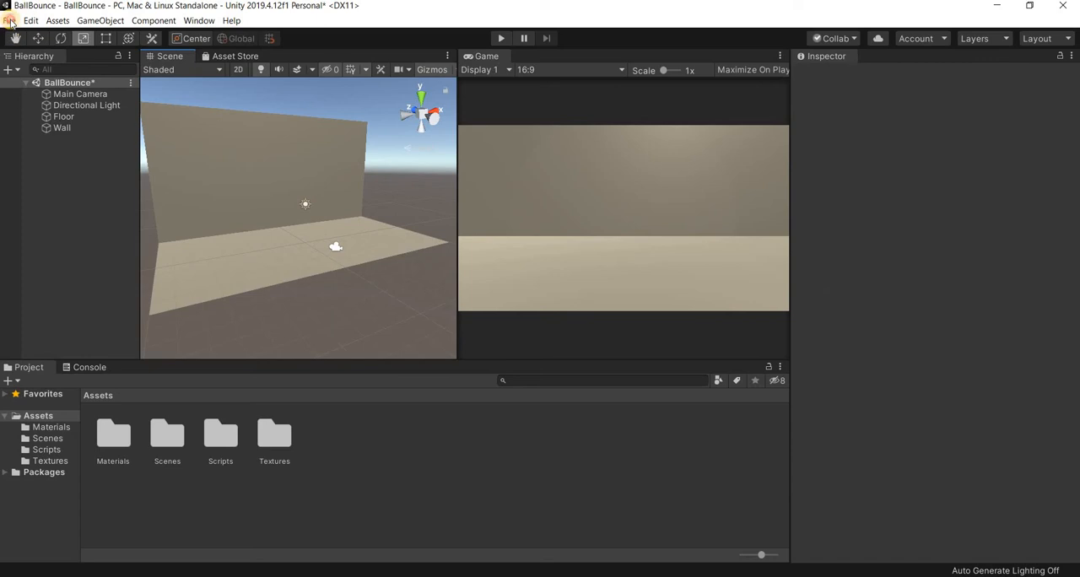
- Save the BallBounce scene and open the project's Scenes folder
click(10, 21)
click(35, 65)
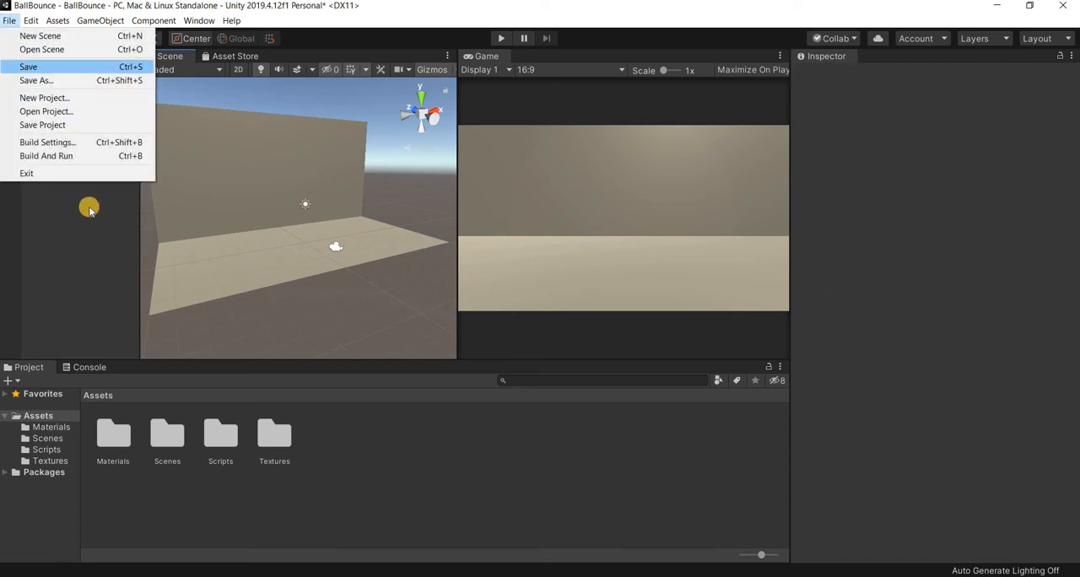
click(40, 439)
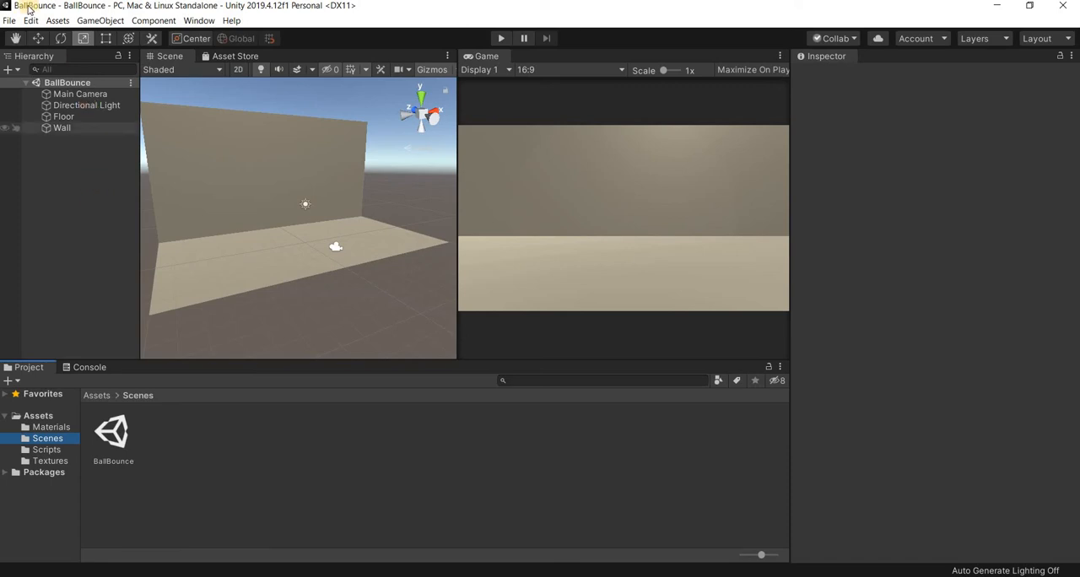
- Add a 3D sphere to the scene and rename it Ball
click(100, 21)
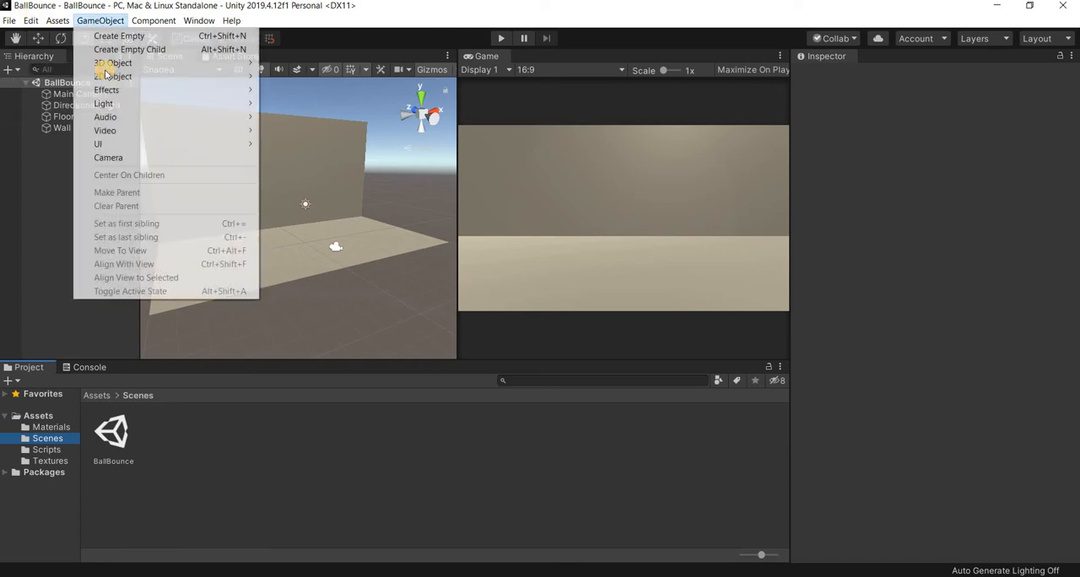
mouse_move(169, 62)
click(289, 76)
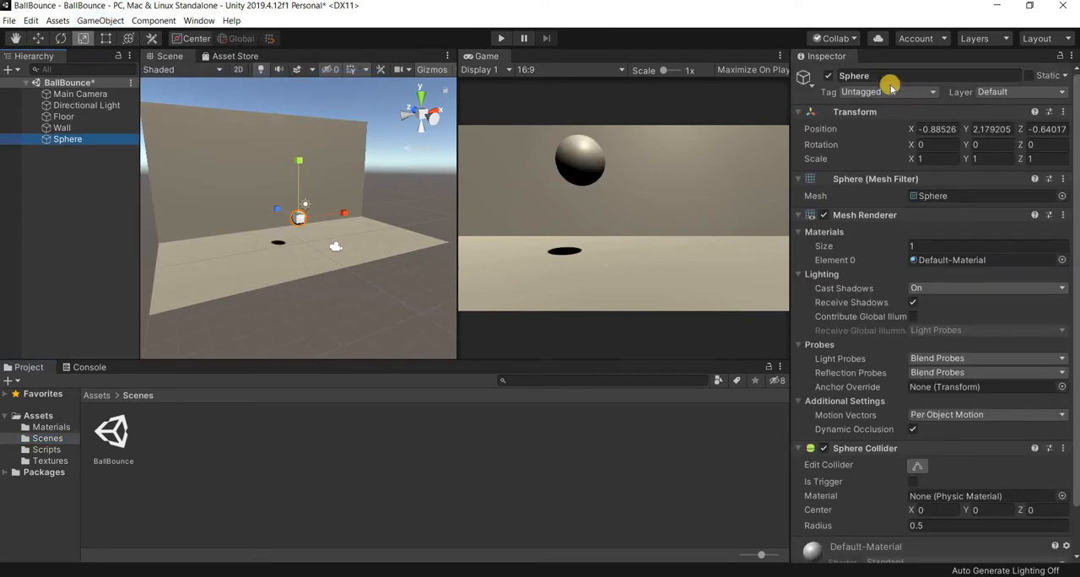
click(886, 76)
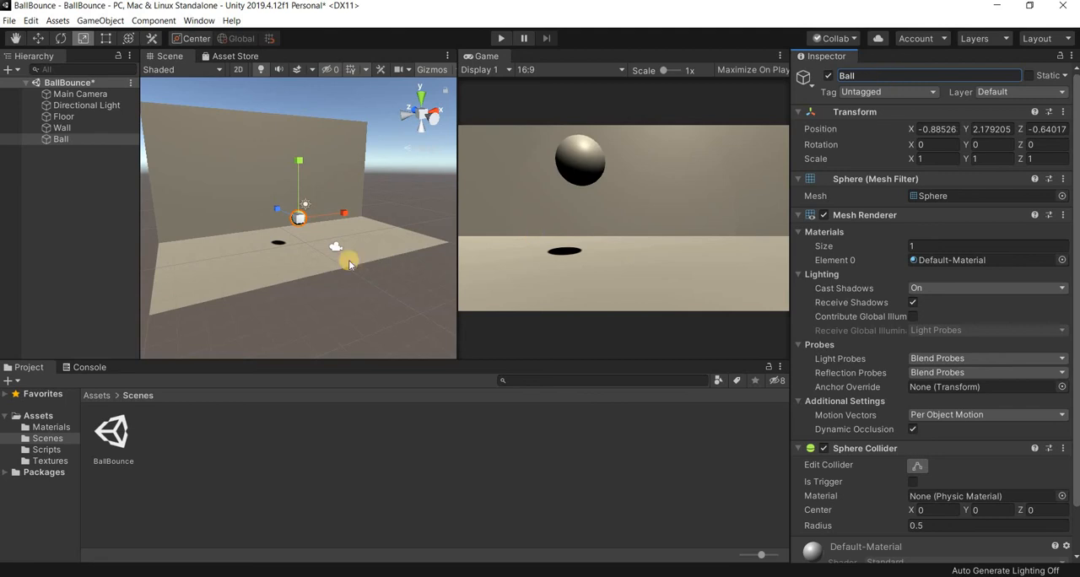
- Move the Ball freehand upwards and back towards the Wall, to about Y 4.18 and Z 2.54
click(39, 39)
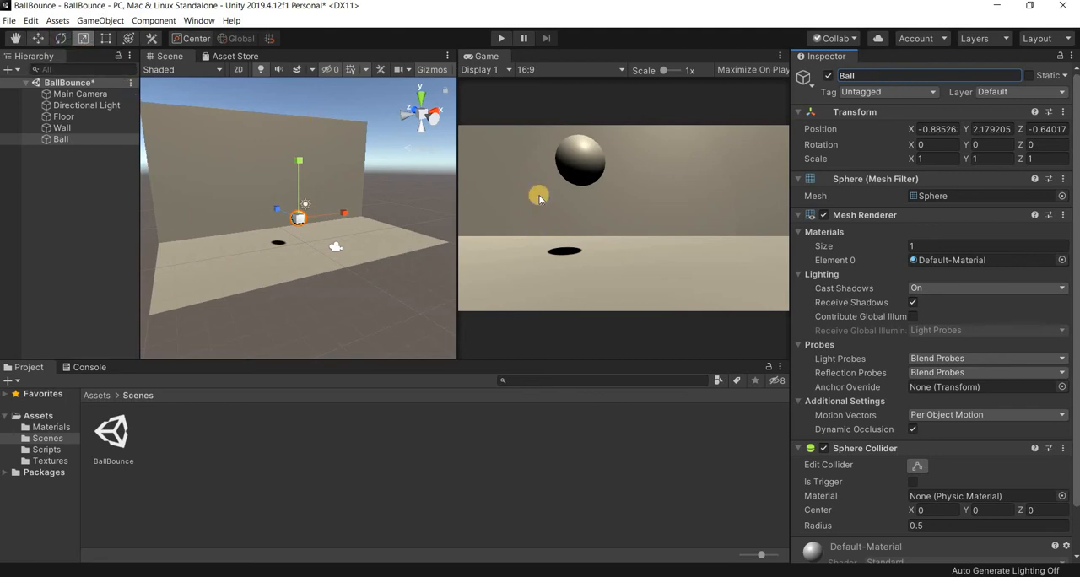
alt+drag(441, 282, 743, 184)
drag(226, 213, 220, 211)
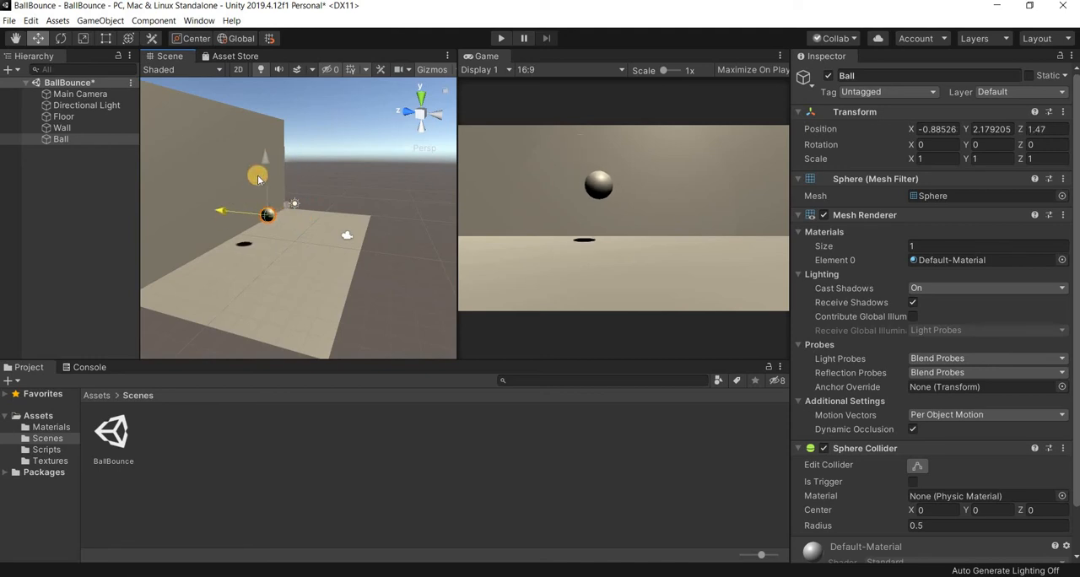
drag(258, 175, 255, 150)
alt+drag(354, 263, 261, 269)
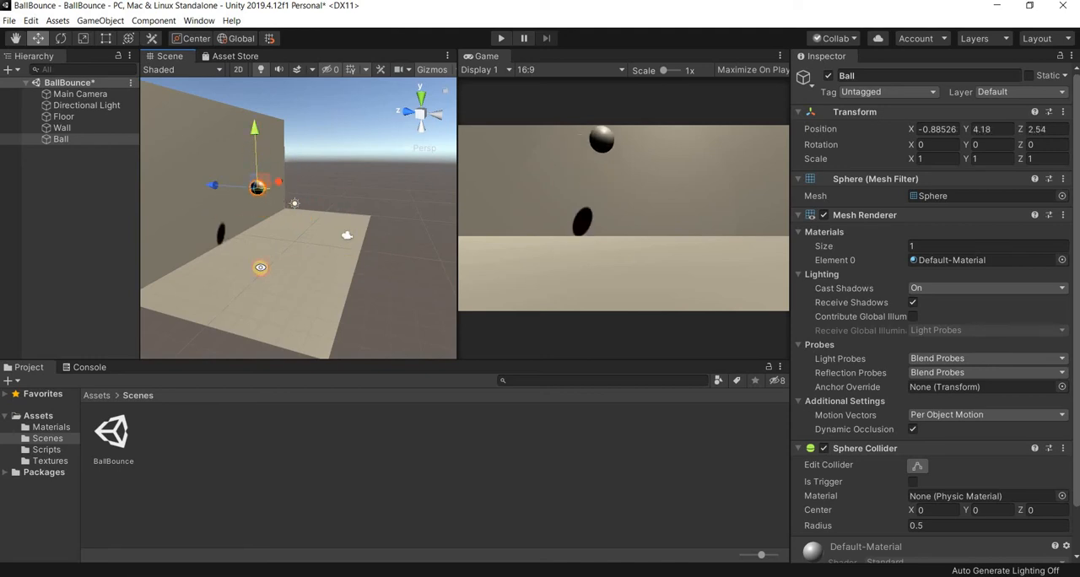
- Set the Ball's position to X 0, Y 4 and Z 2
click(949, 131)
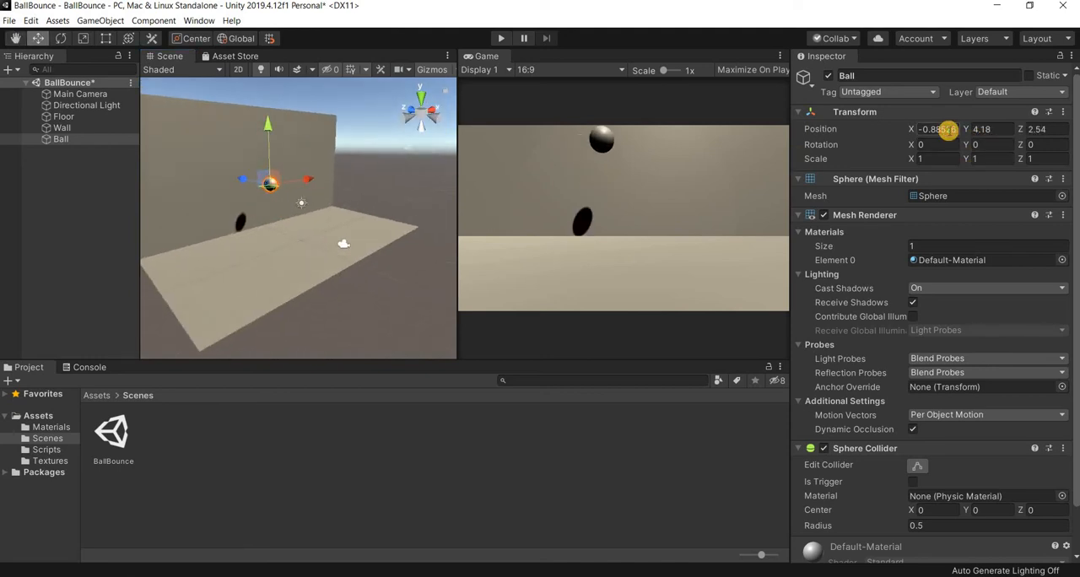
text(-0.0)
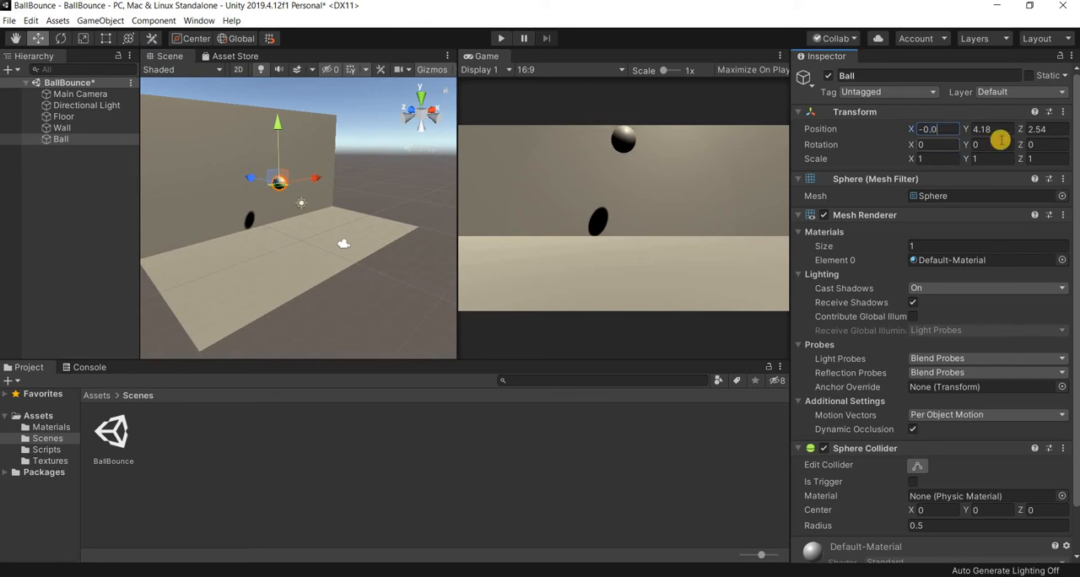
key(Tab)
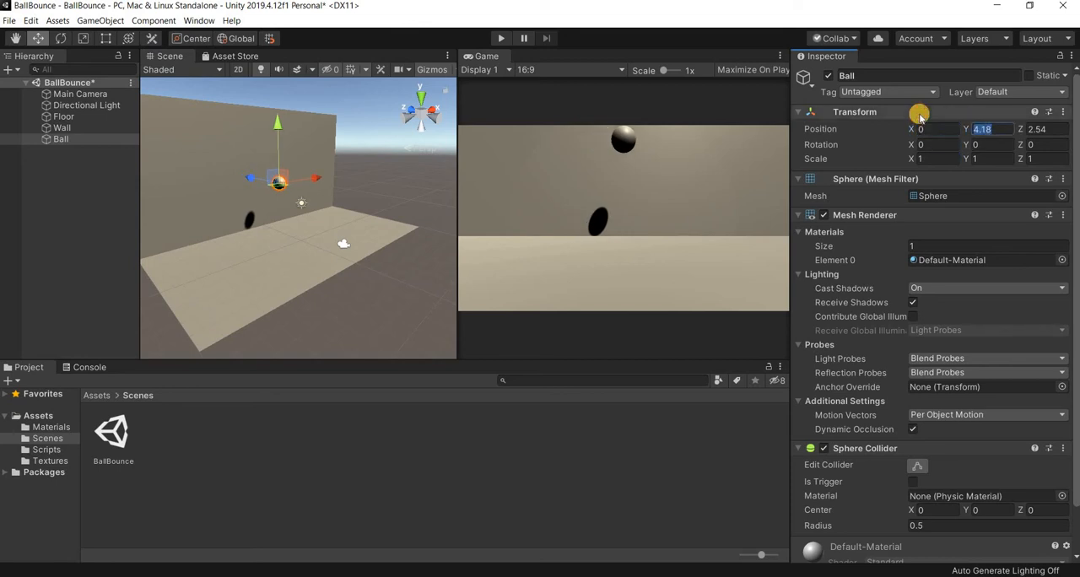
text(4)
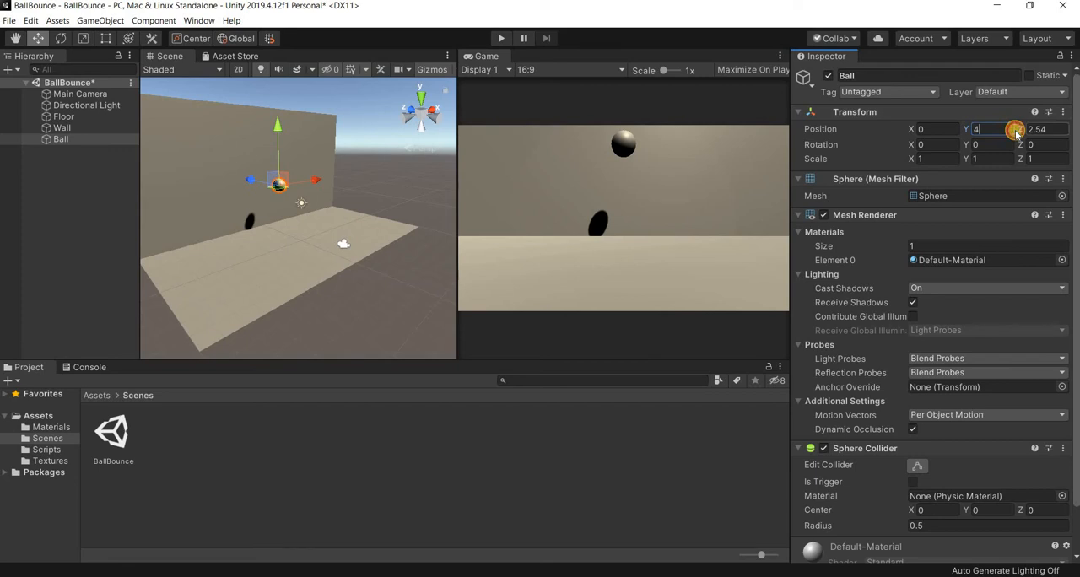
text(2)
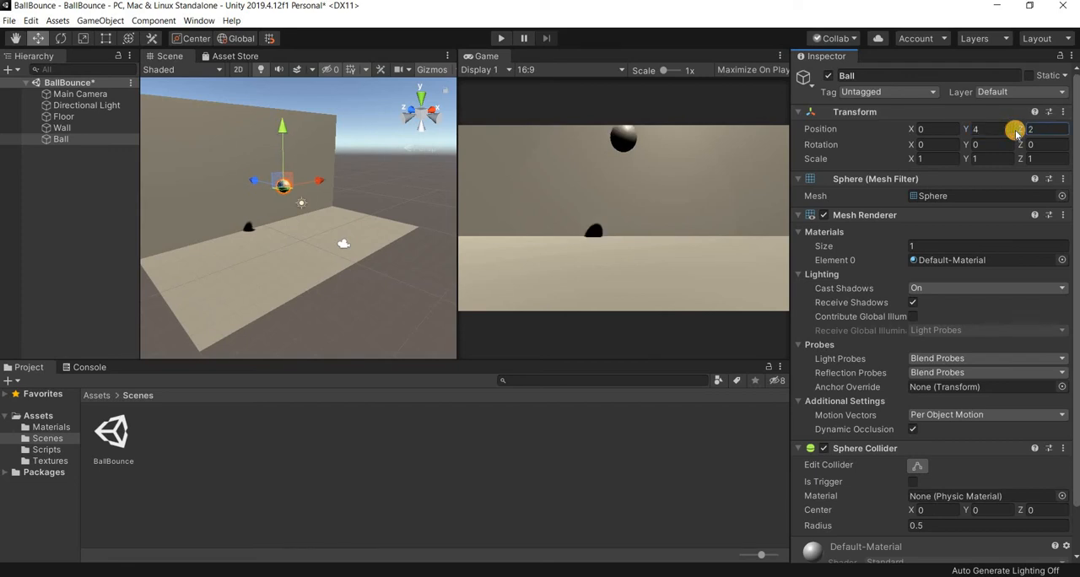
- Inspect the Ball's placement in front of the Wall, and run the scene briefly to check whether the Ball moves
click(279, 296)
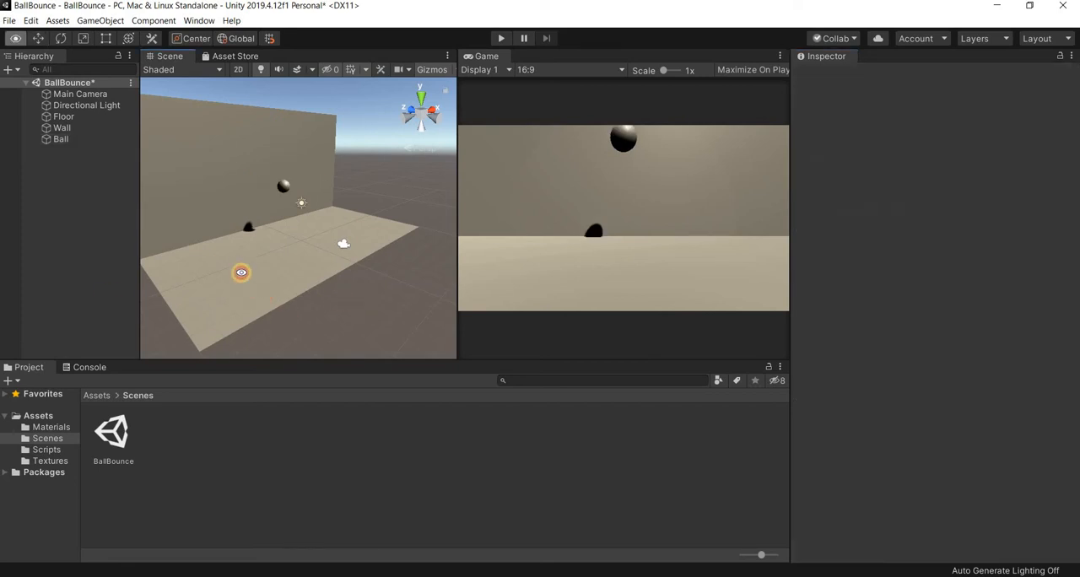
alt+drag(241, 273, 311, 212)
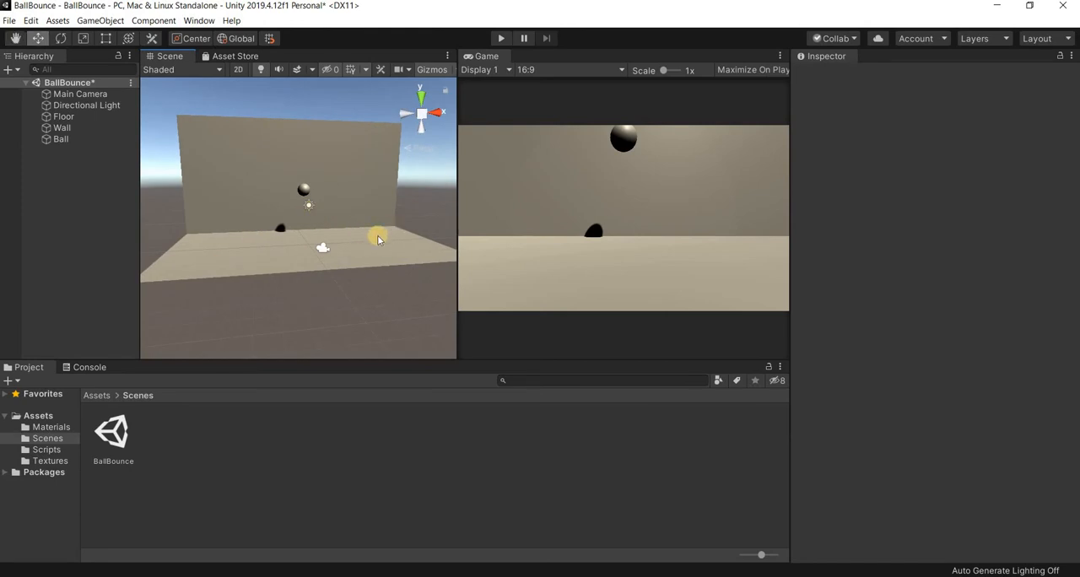
scroll(378, 237, up, 3)
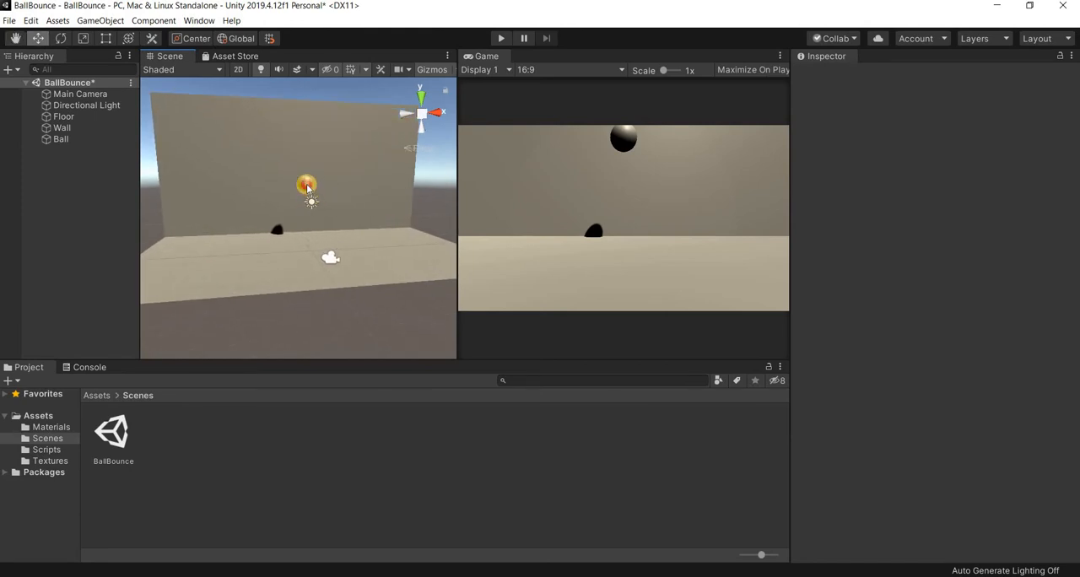
alt+drag(356, 268, 379, 267)
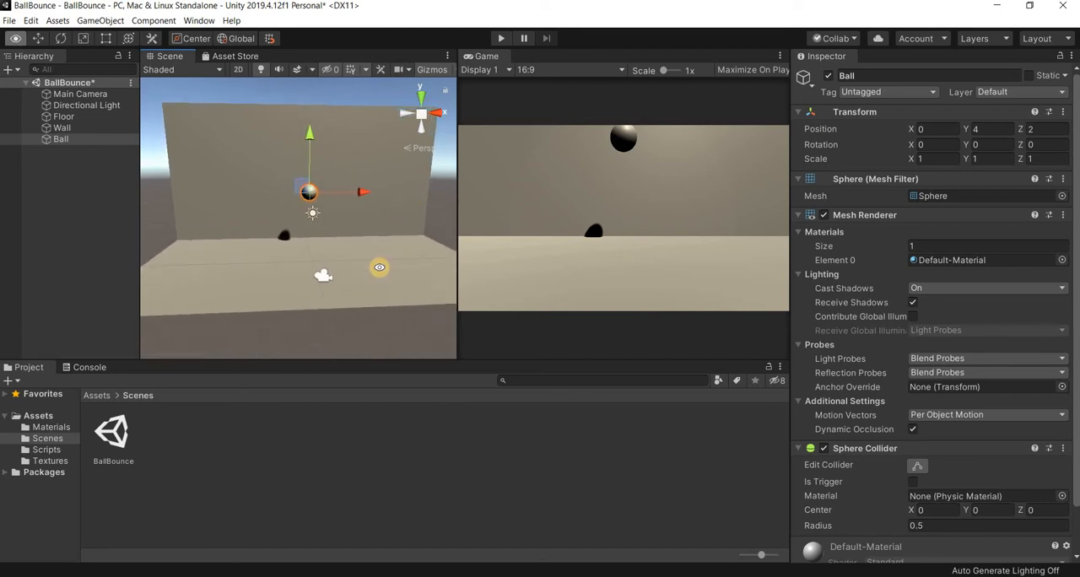
click(501, 39)
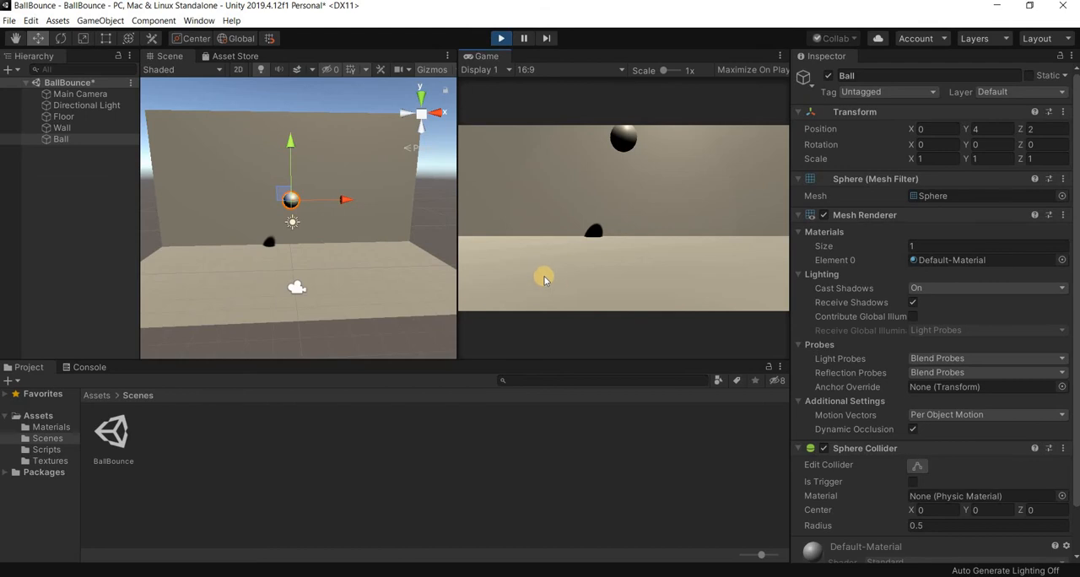
click(501, 39)
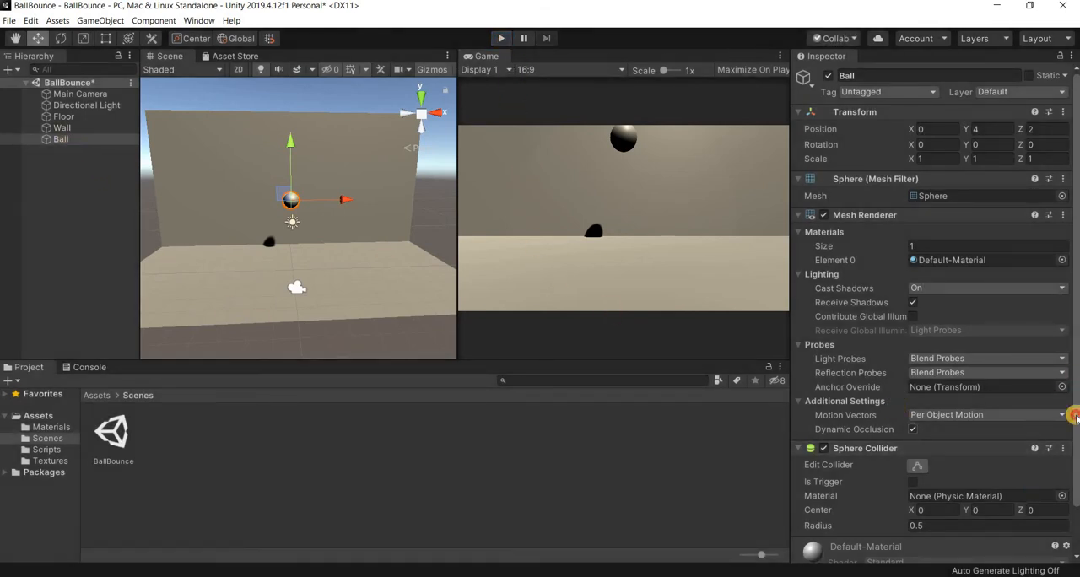
- Add a Rigidbody physics component to the Ball
scroll(969, 479, down, 2)
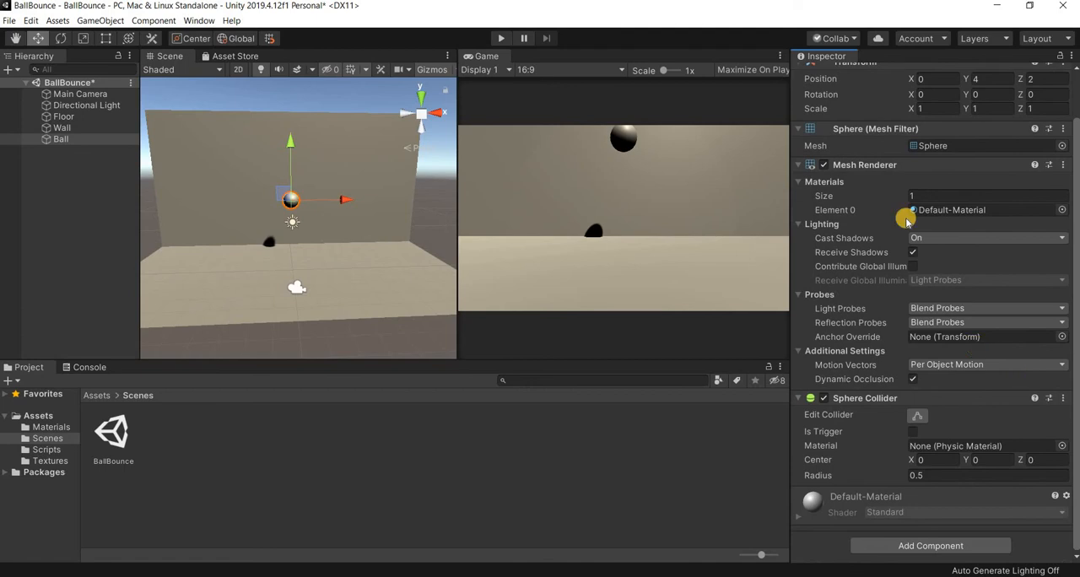
click(928, 546)
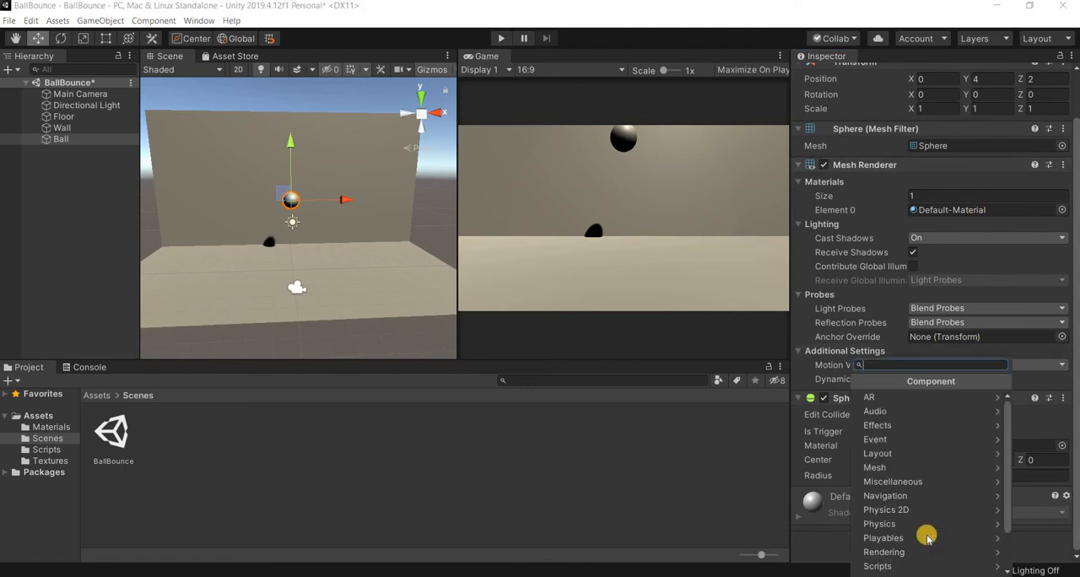
click(882, 527)
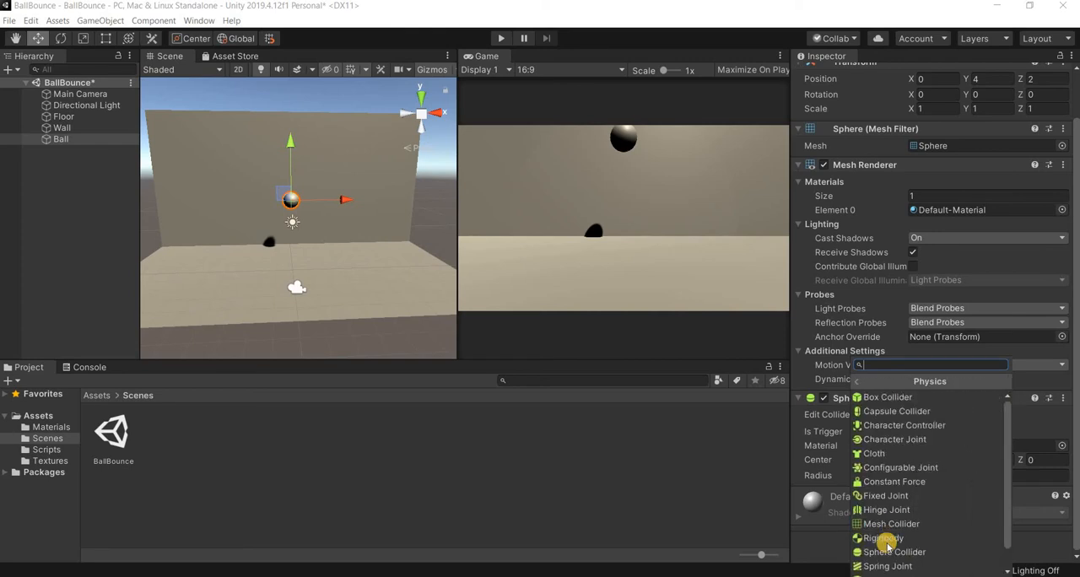
click(883, 538)
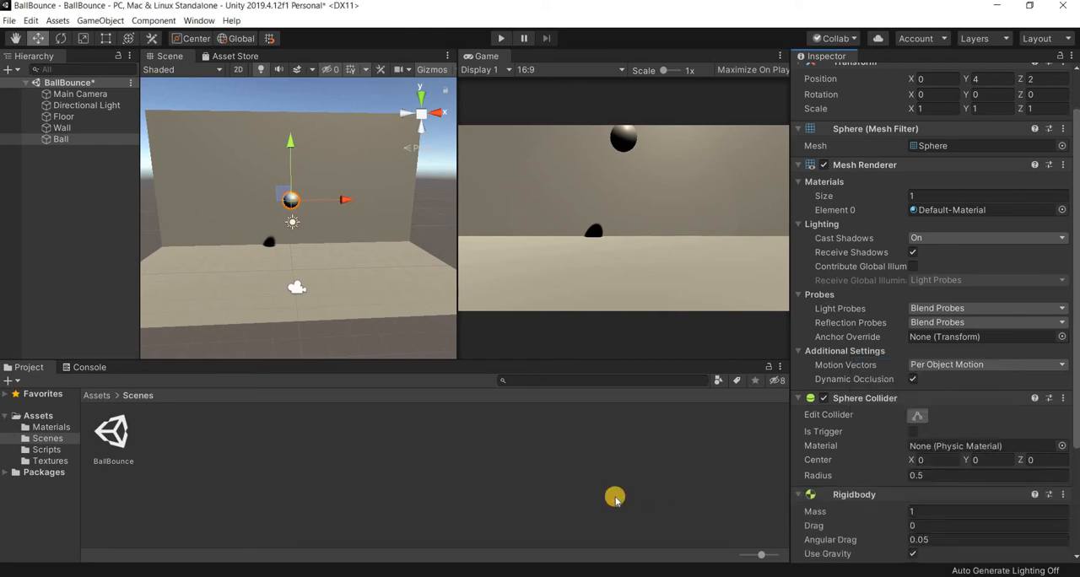
- Review the Ball's Rigidbody settings and run the scene to test how it falls onto the Floor
scroll(1009, 417, down, 3)
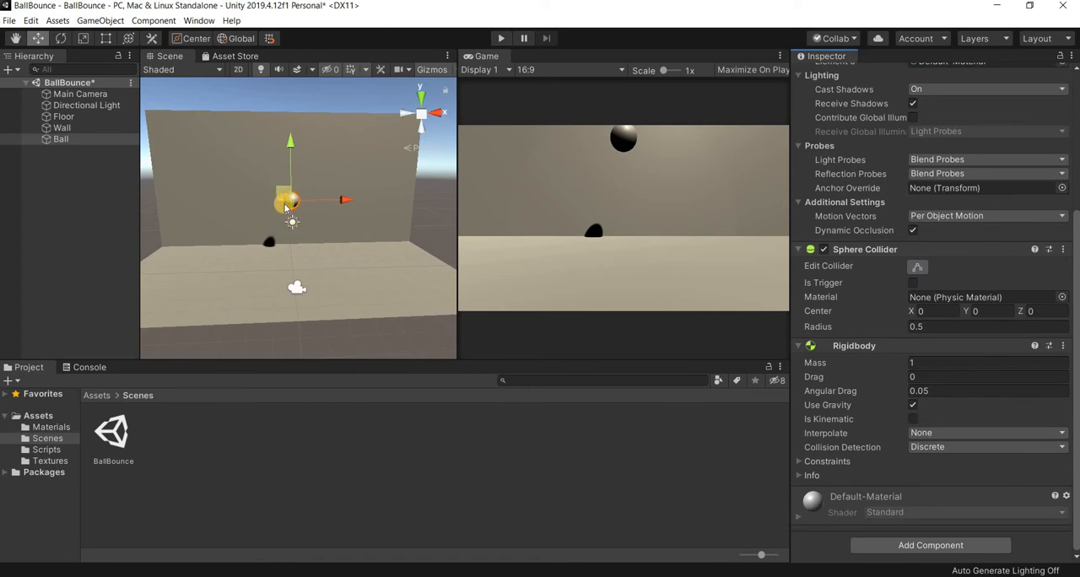
scroll(285, 207, up, 8)
scroll(290, 195, down, 4)
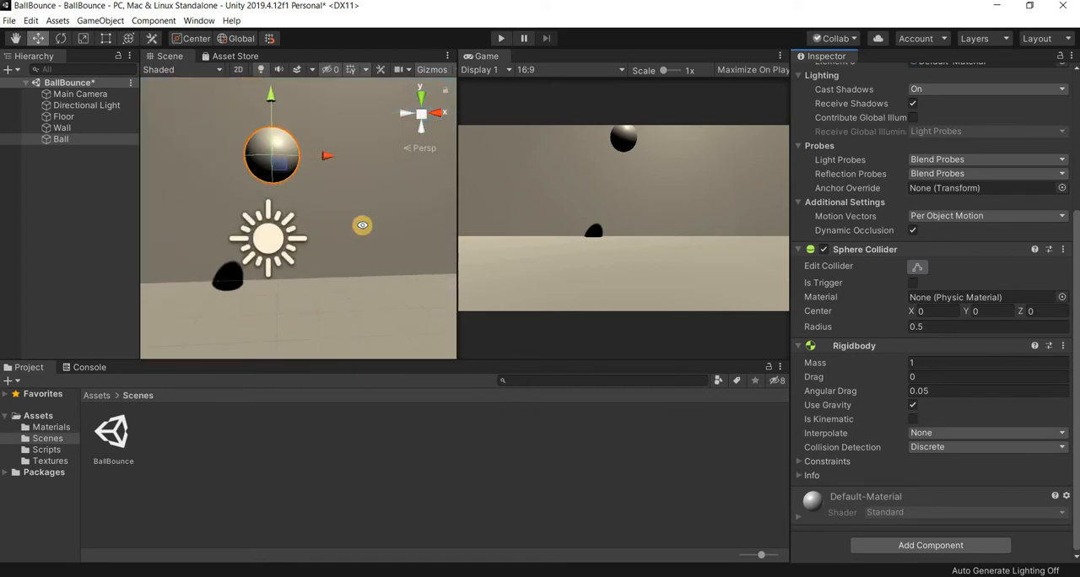
alt+drag(153, 111, 258, 138)
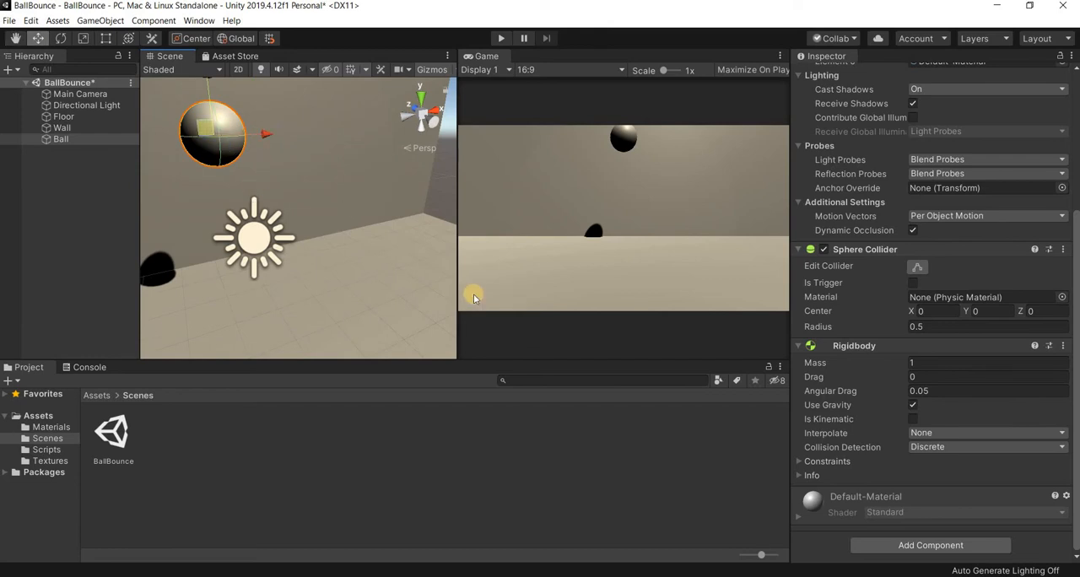
scroll(369, 249, down, 5)
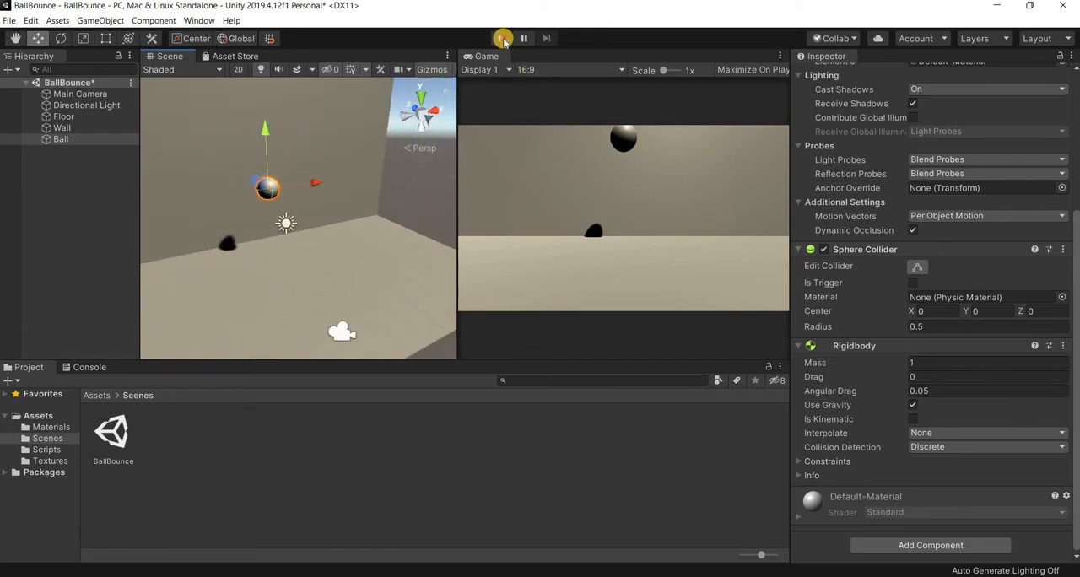
click(501, 38)
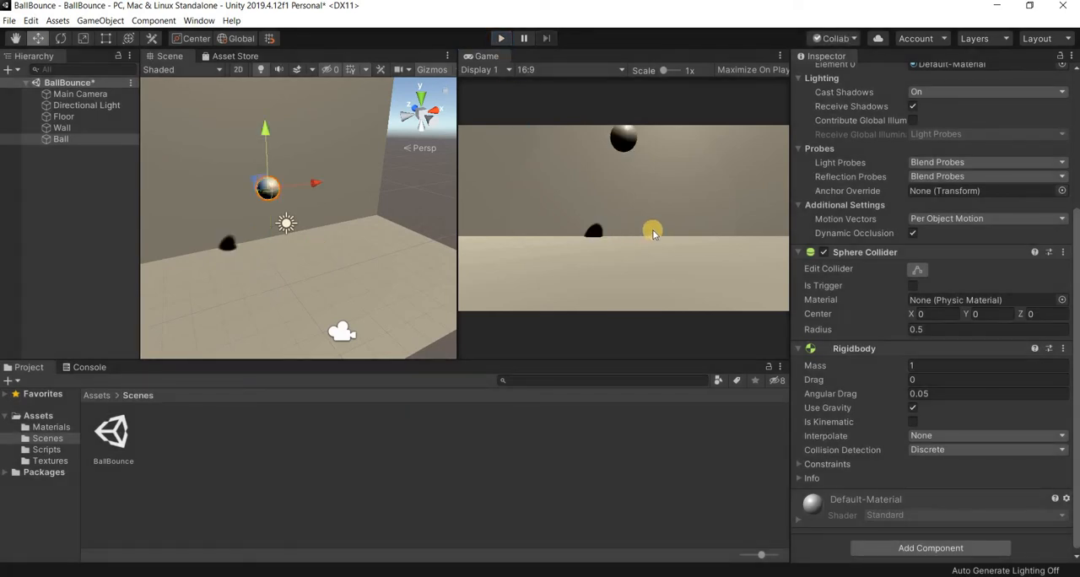
- Add a second Sphere Collider to the Ball and run the scene to test its effect
click(942, 547)
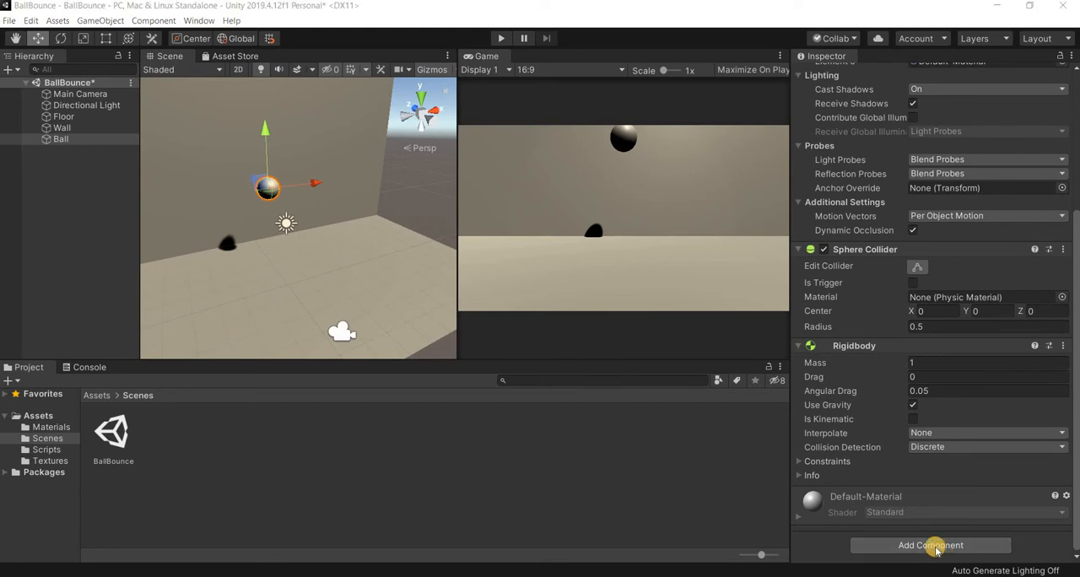
click(900, 526)
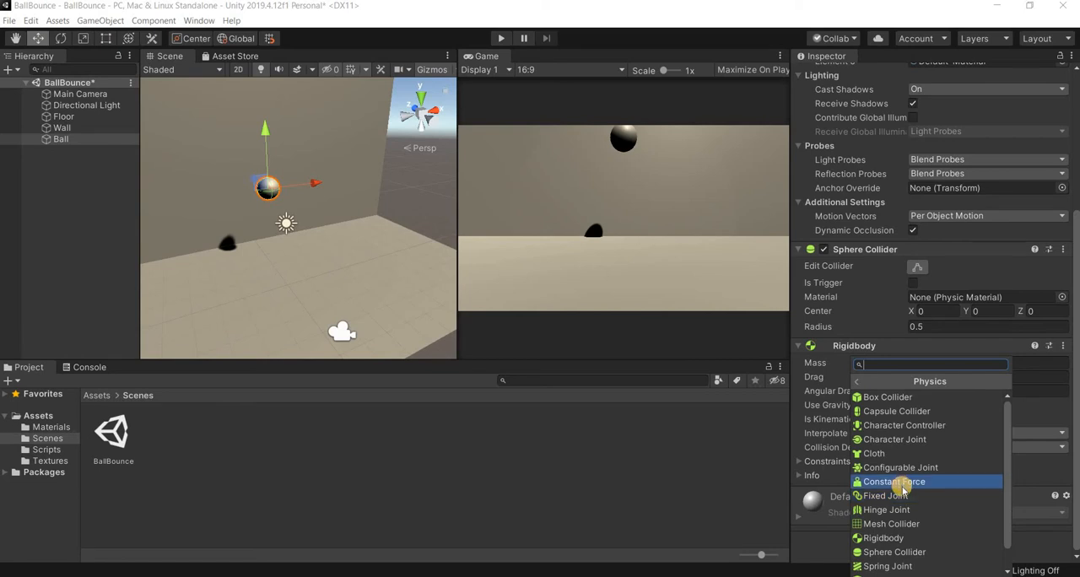
scroll(901, 525, down, 1)
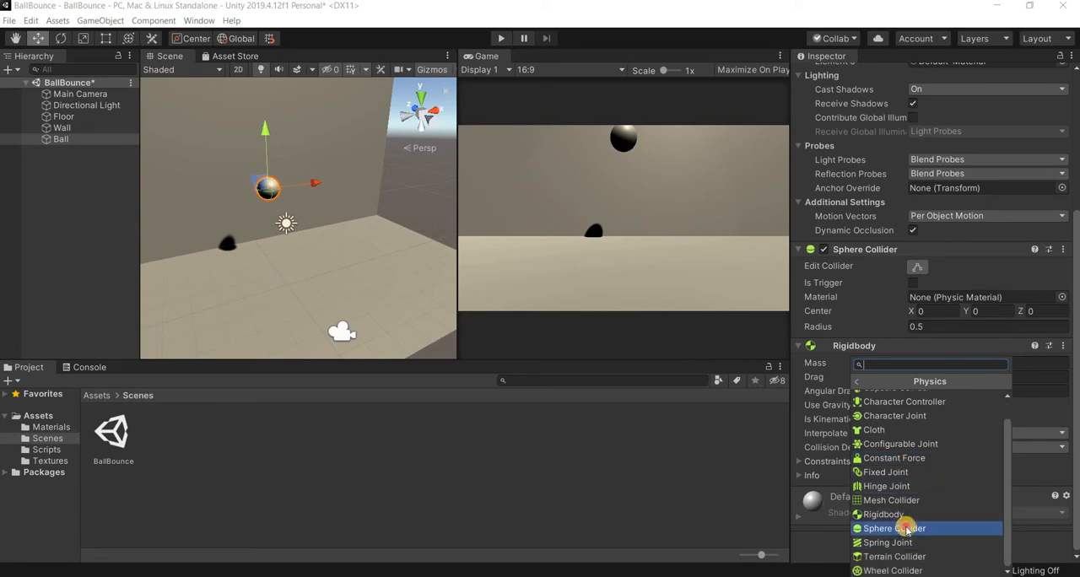
key(Return)
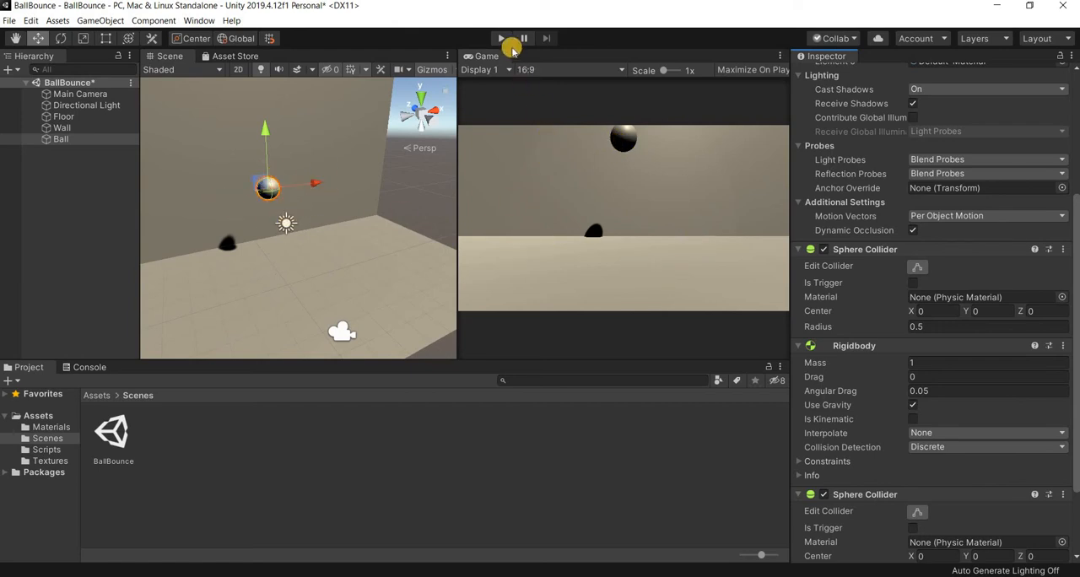
click(503, 39)
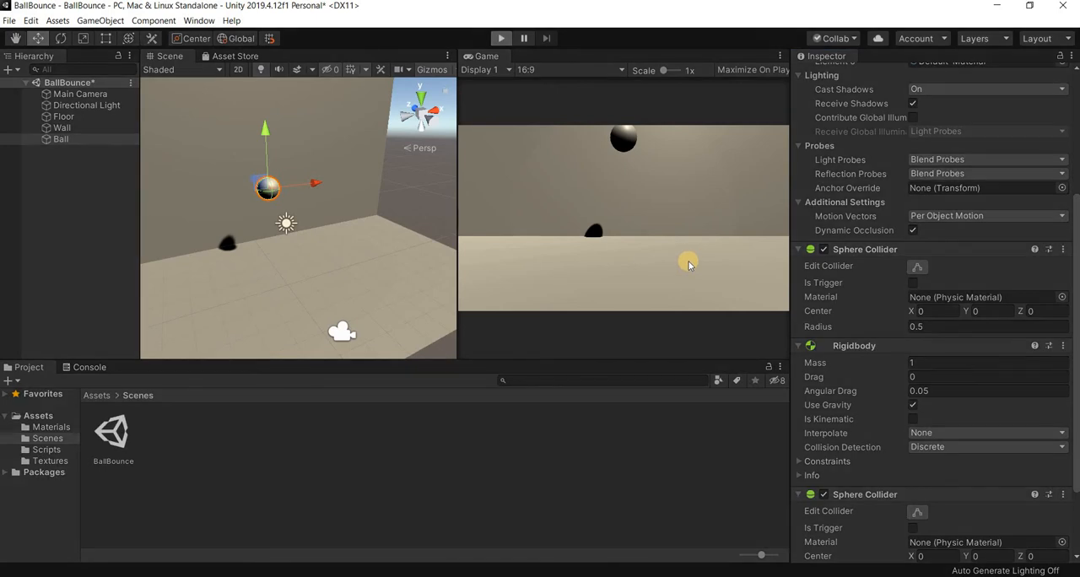
click(495, 39)
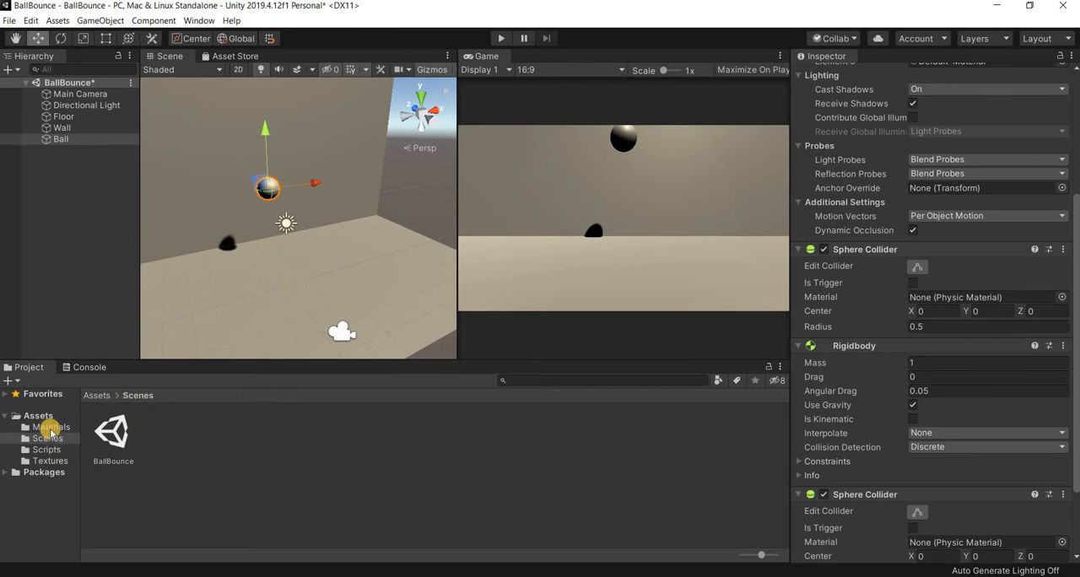
- Create a Physic Material in the Materials folder and assign it to the Ball's first Sphere Collider
click(84, 429)
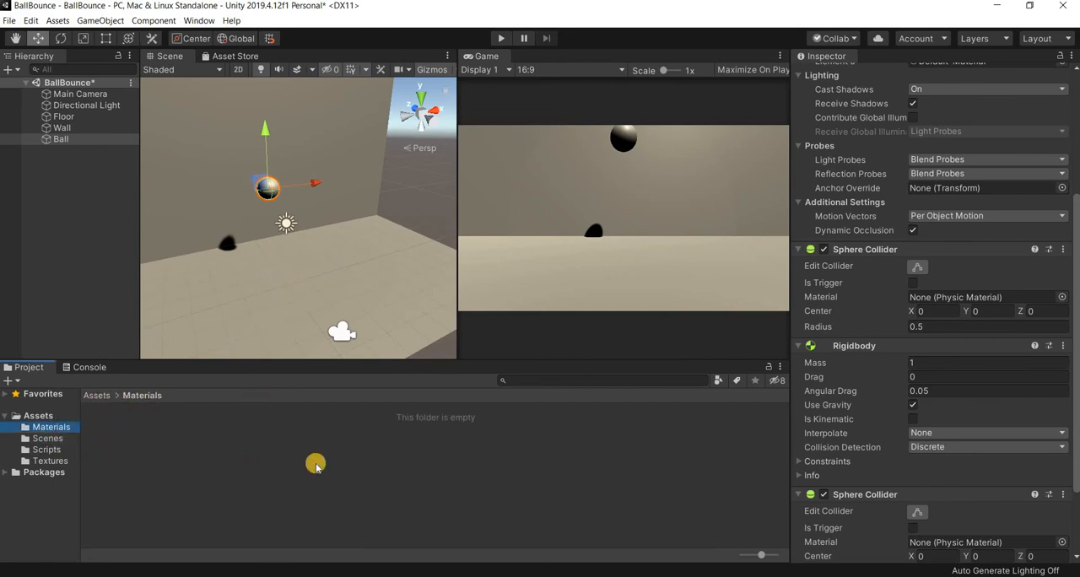
right_click(314, 434)
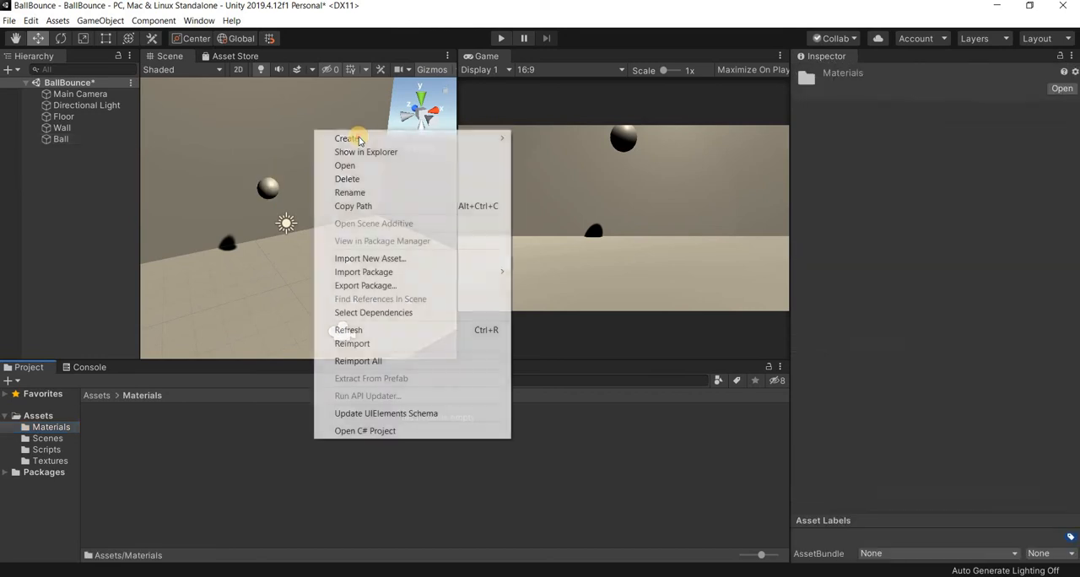
mouse_move(355, 138)
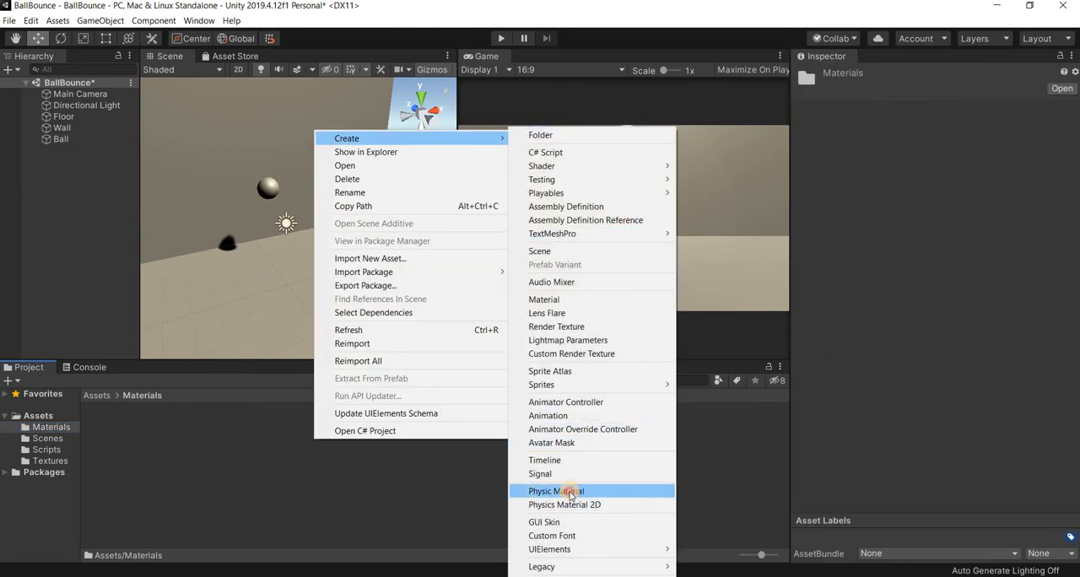
click(570, 492)
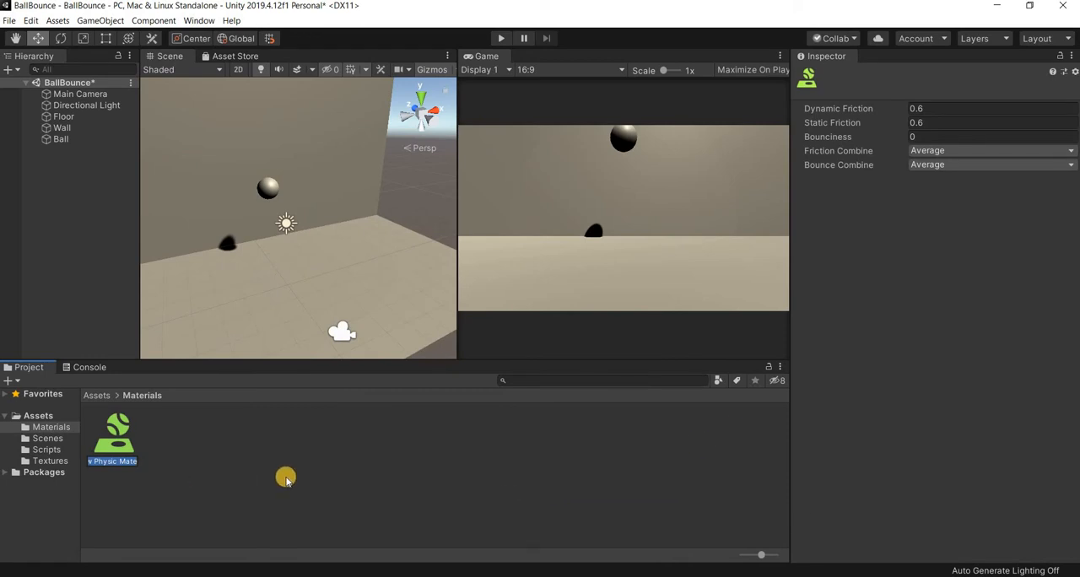
click(272, 198)
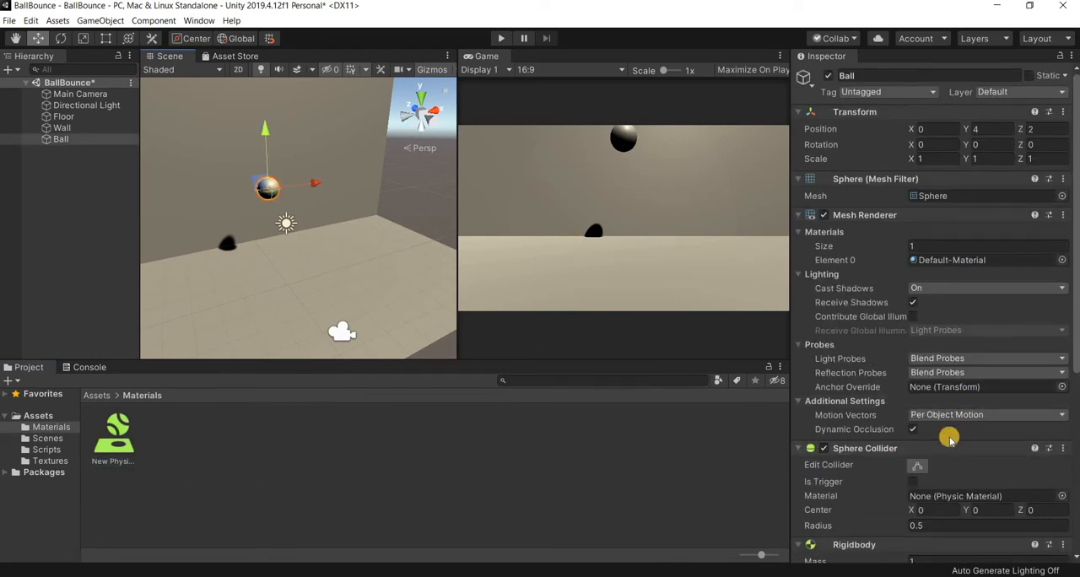
drag(114, 435, 966, 499)
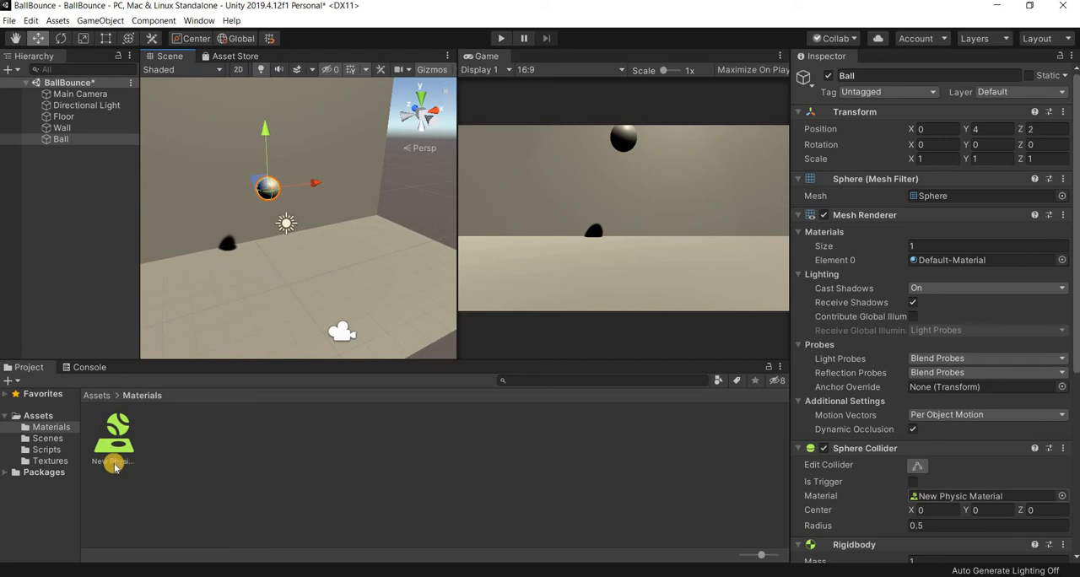
- Rename the new Physic Material as BallBounce
right_click(114, 460)
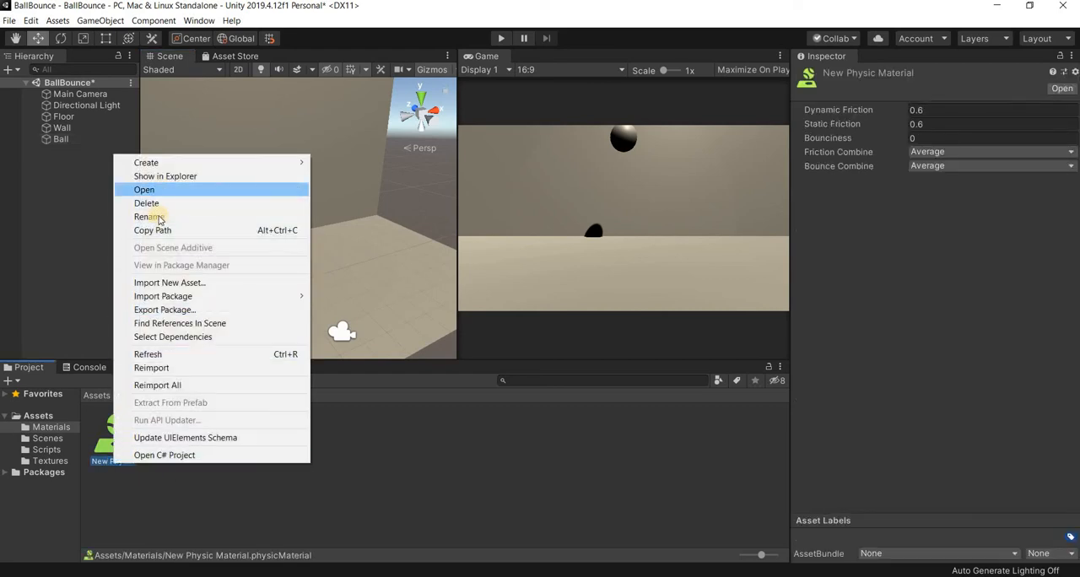
click(160, 217)
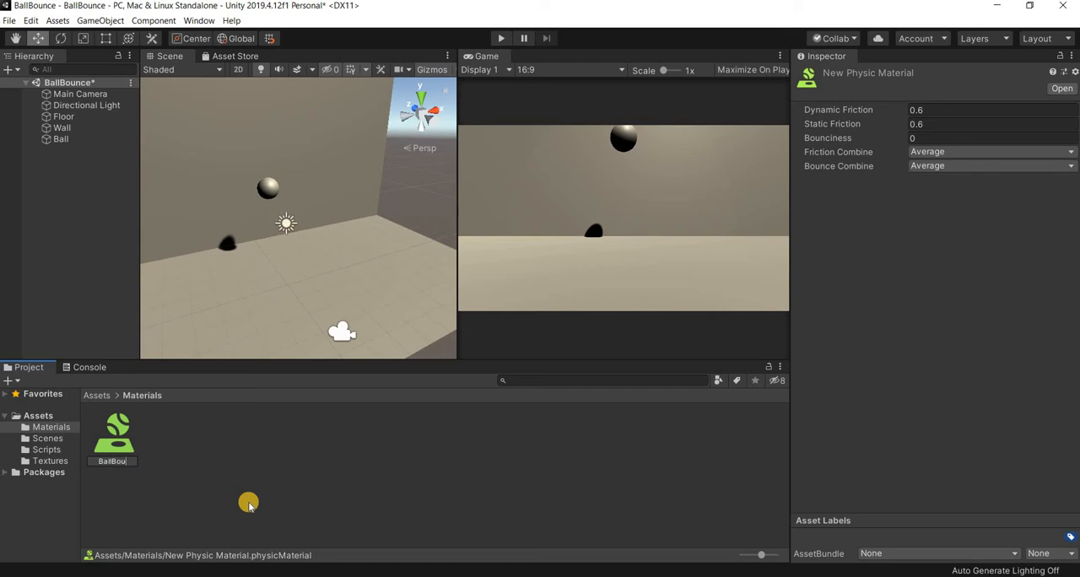
text(BallBounce)
key(Return)
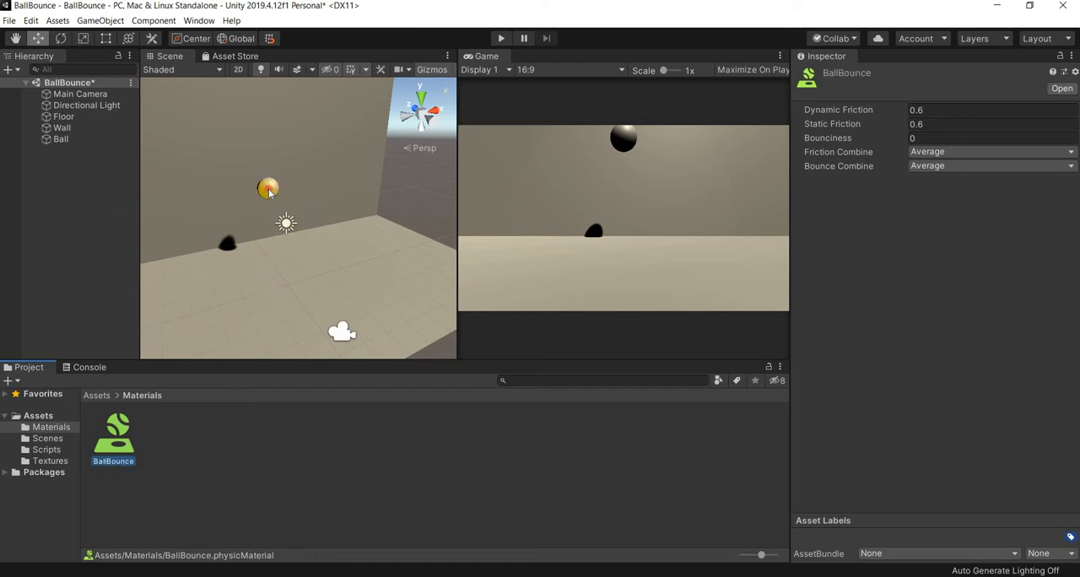
- Check the BallBounce material on the Ball's Sphere Collider and run the scene briefly to test the fall
drag(268, 189, 268, 190)
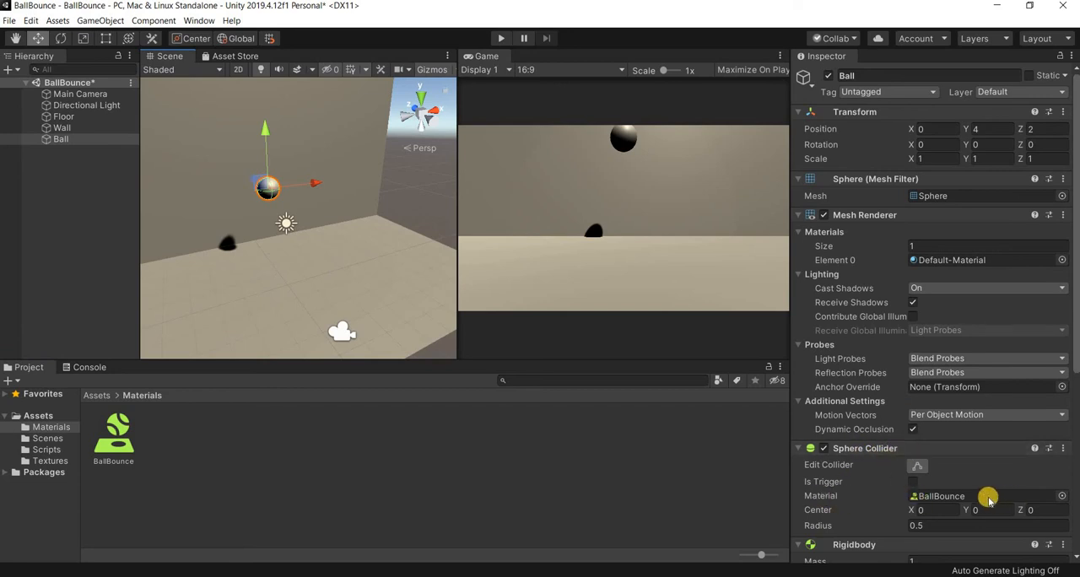
drag(114, 446, 979, 493)
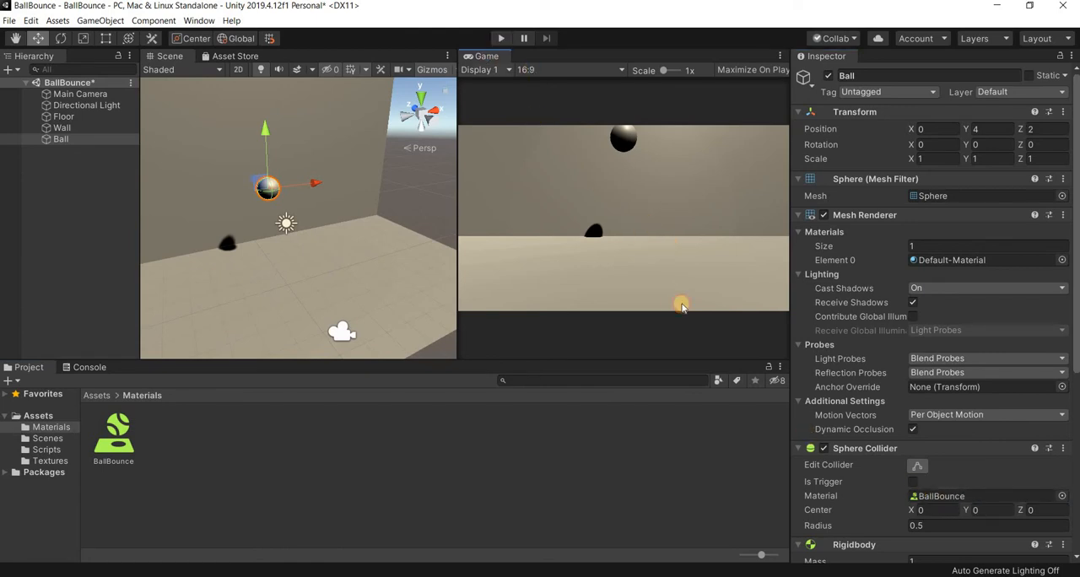
key(ctrl+p)
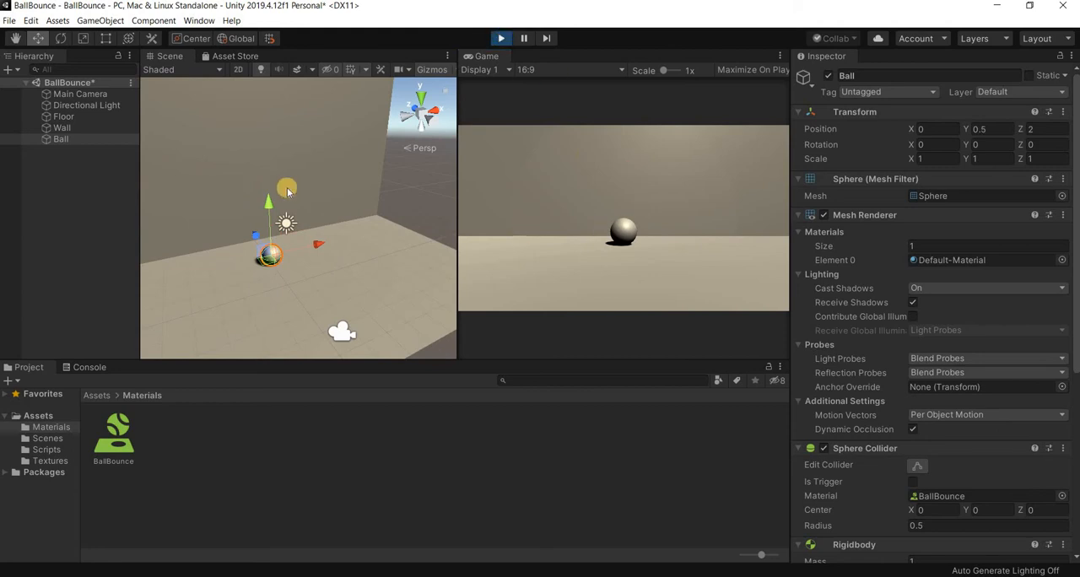
key(ctrl+p)
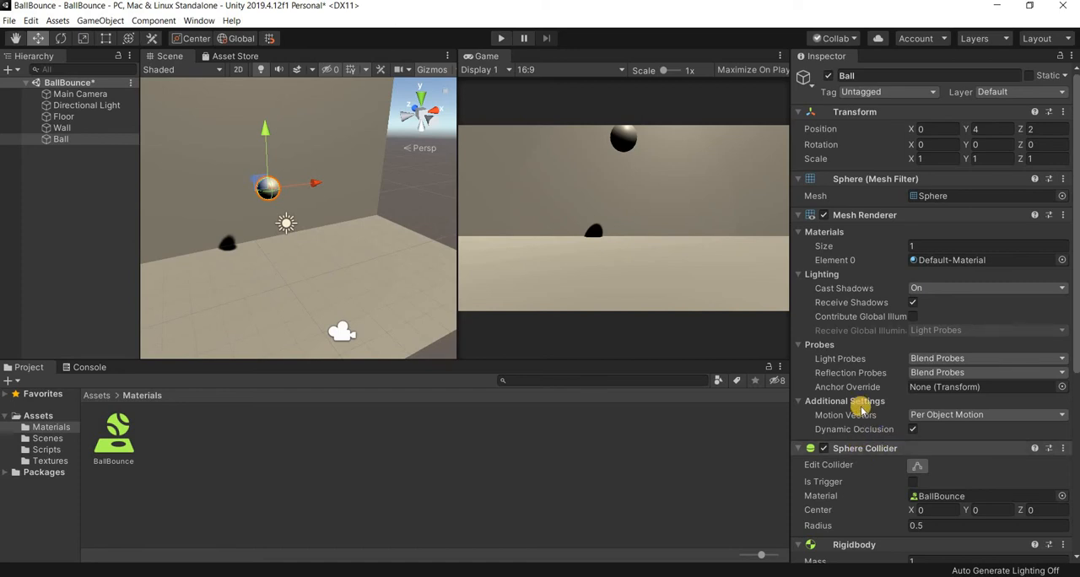
- Set the BallBounce material's Bounciness to 0.6 and run the scene to test it
scroll(862, 403, down, 5)
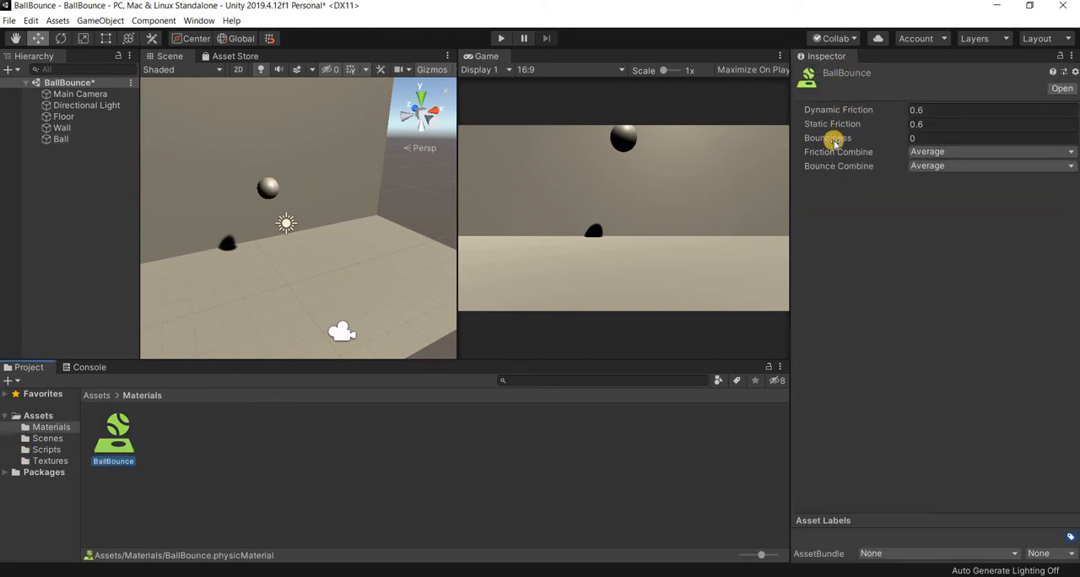
click(928, 138)
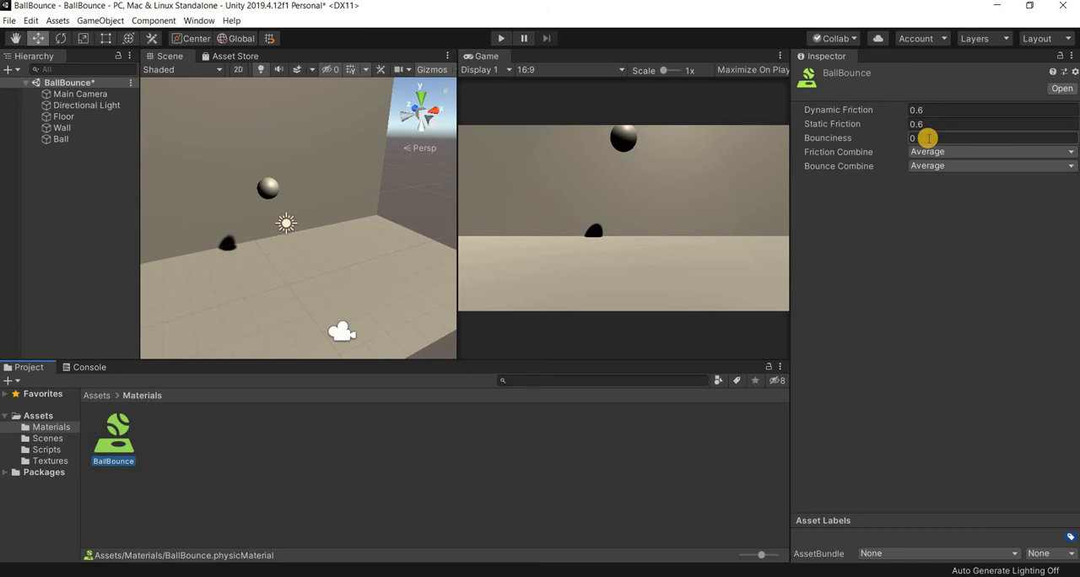
click(920, 137)
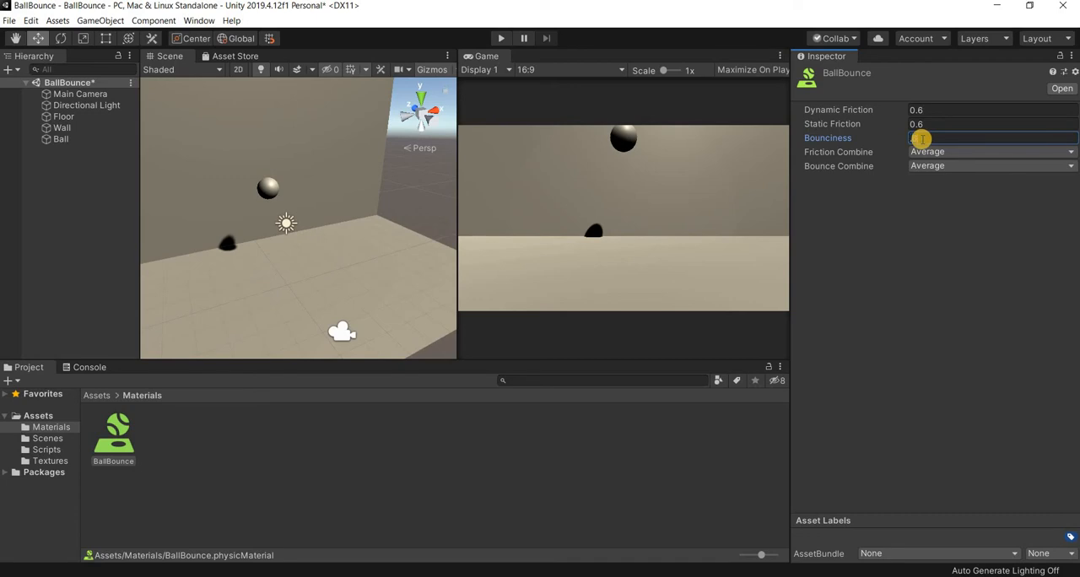
text(0.6)
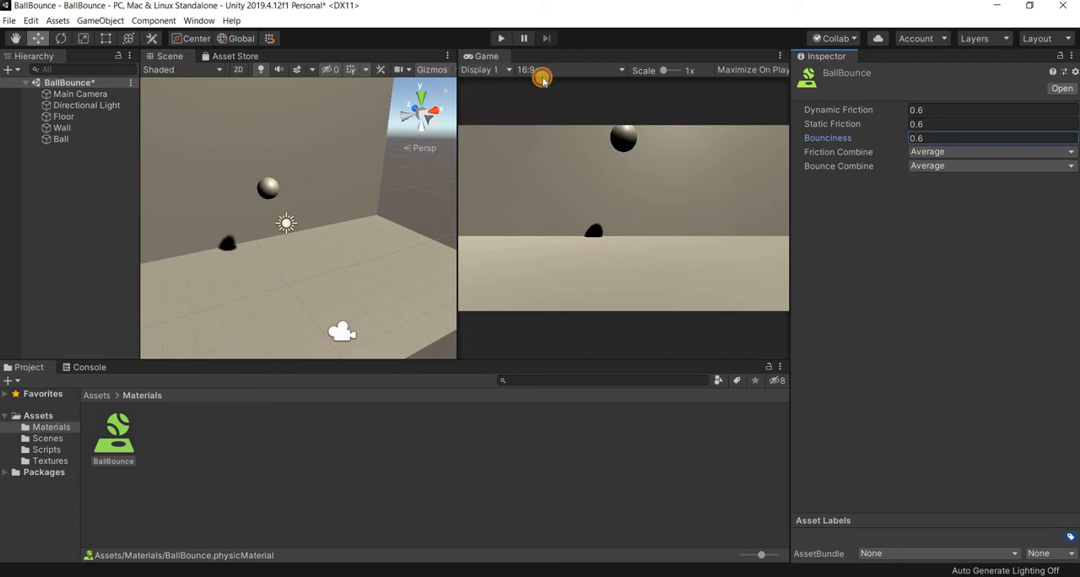
key(ctrl+p)
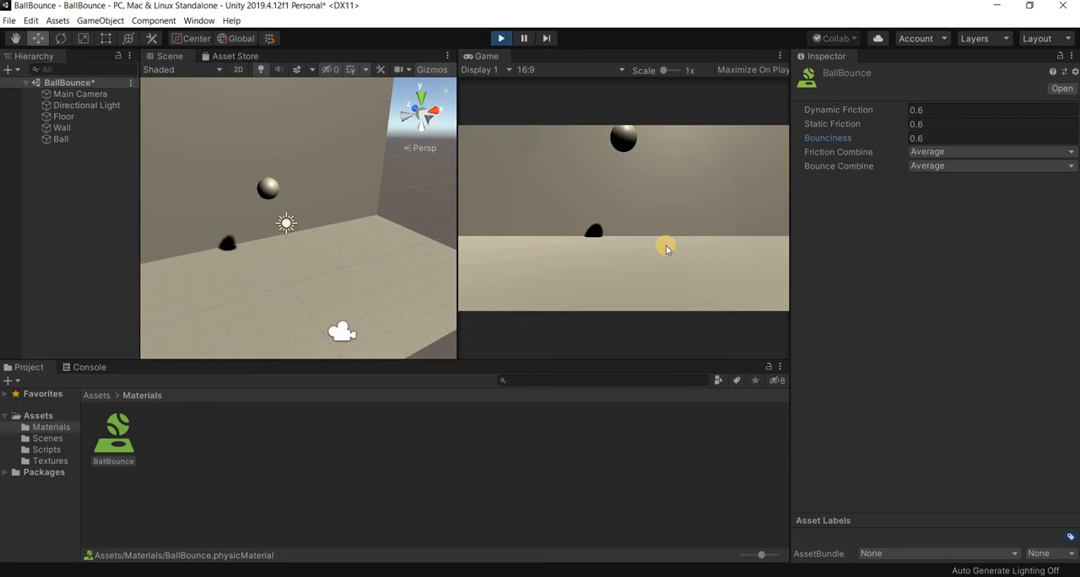
click(501, 39)
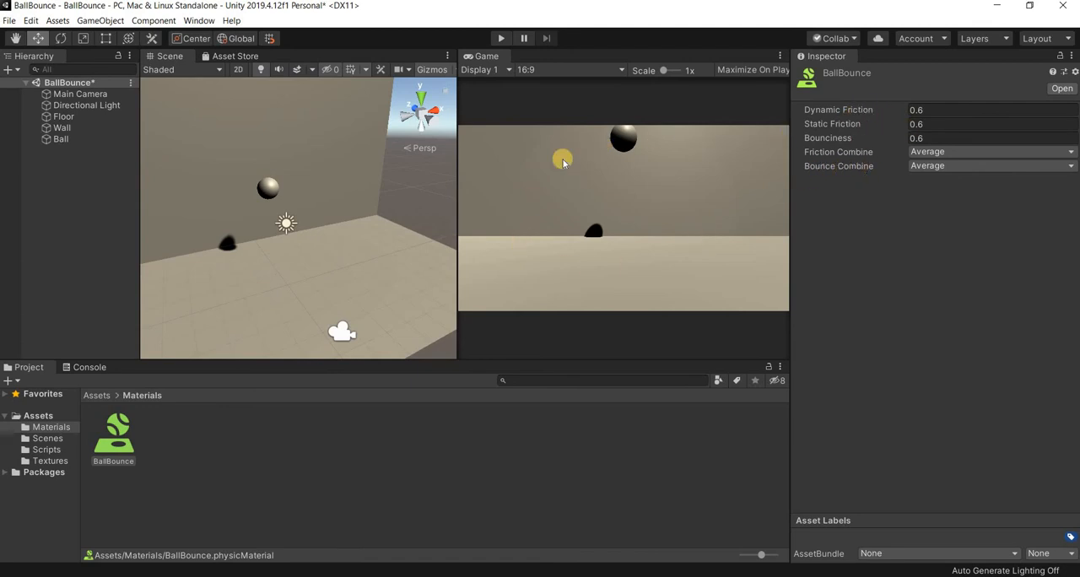
- Set the BallBounce material's Bounce Combine to Maximum and run the scene to test the bounce
click(984, 166)
click(978, 222)
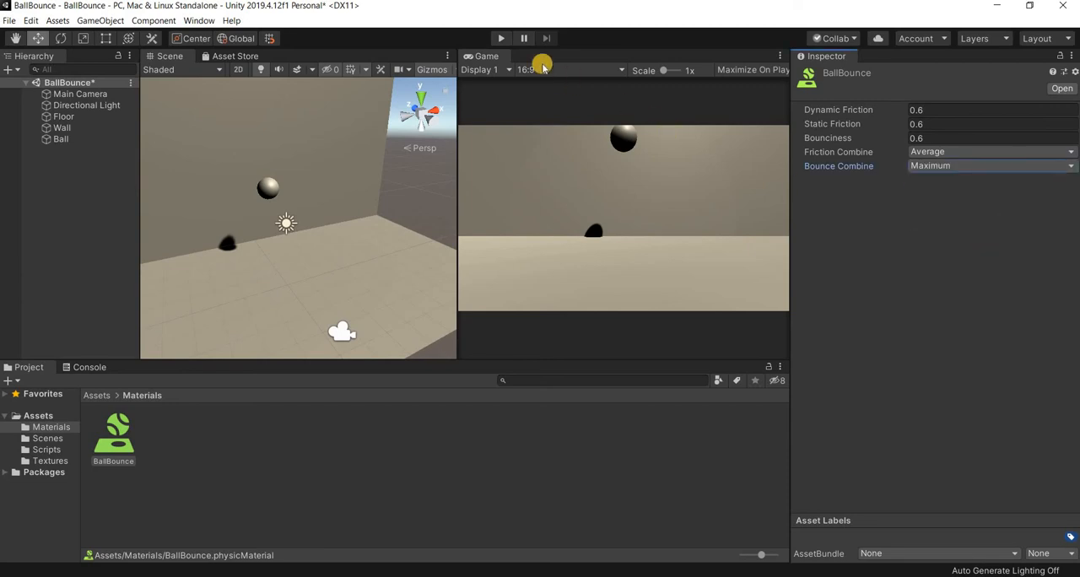
click(501, 38)
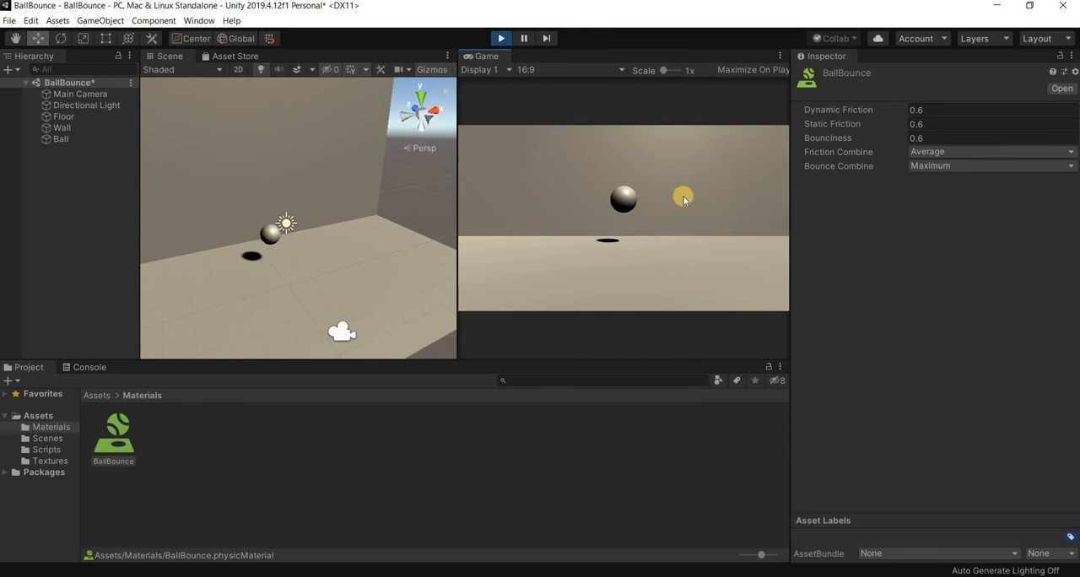
click(501, 38)
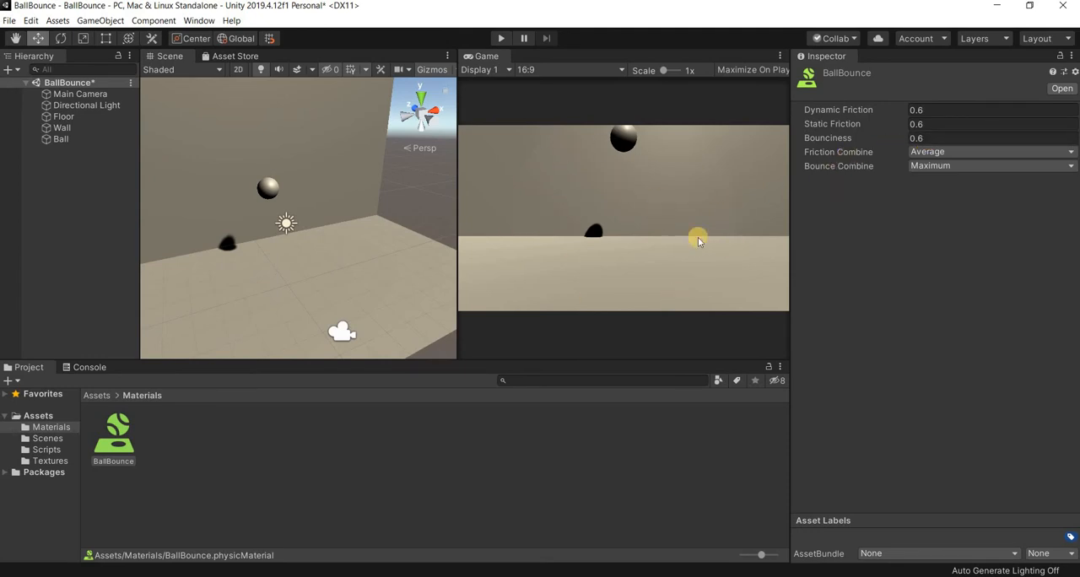
- Rotate the Directional Light to about X 55.3, Y -34.3, Z -5.5 to shift the Ball's shadow
click(286, 224)
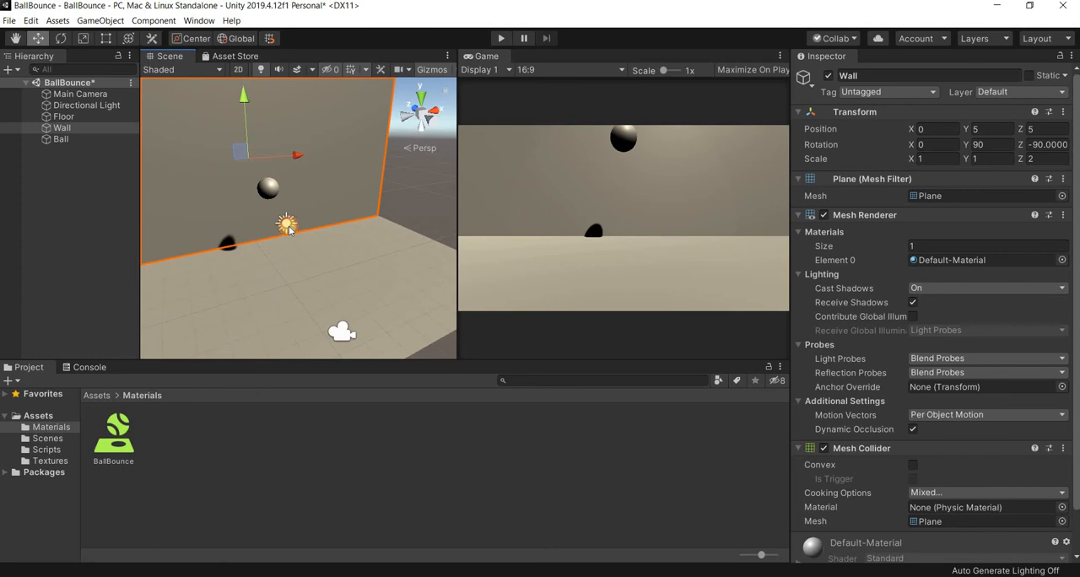
click(288, 228)
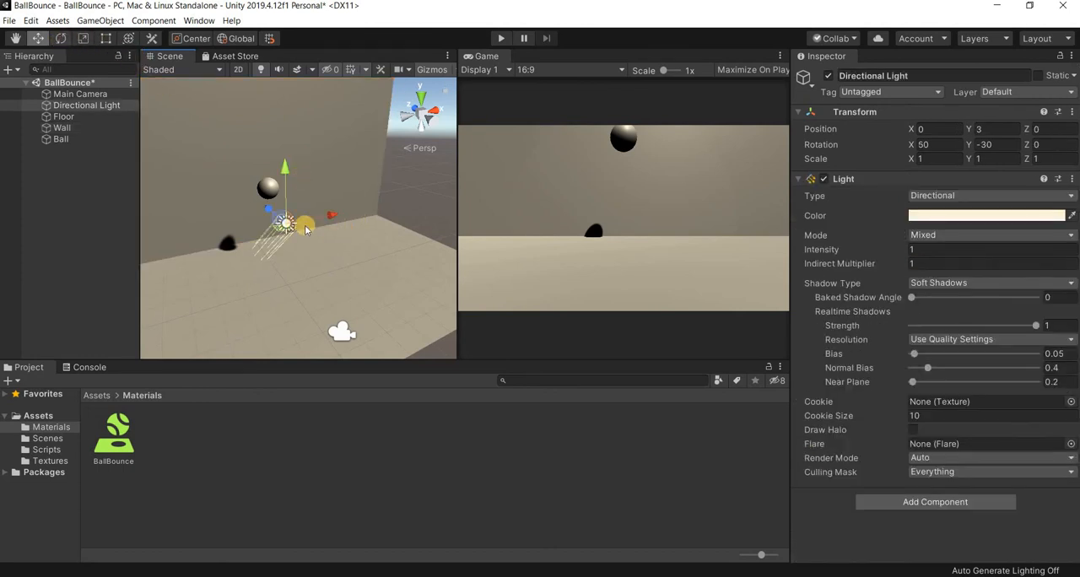
key(e)
mouse_move(312, 220)
mouse_down()
mouse_move(309, 192)
mouse_move(293, 209)
mouse_move(270, 194)
mouse_up()
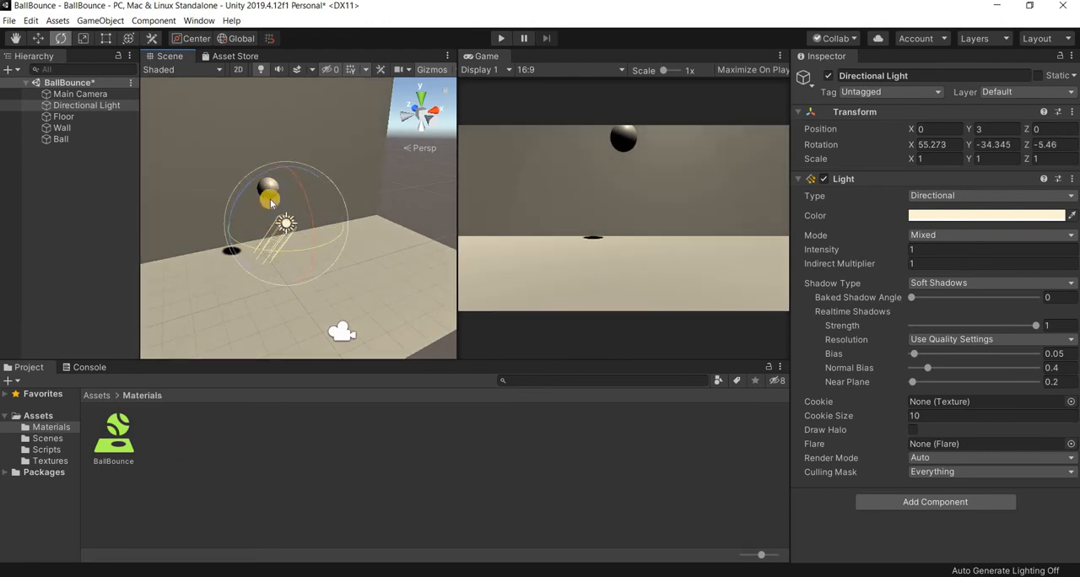
- Set the Ball's Z position to 1 with the Move tool active, and check its placement relative to the Wall and camera
click(277, 201)
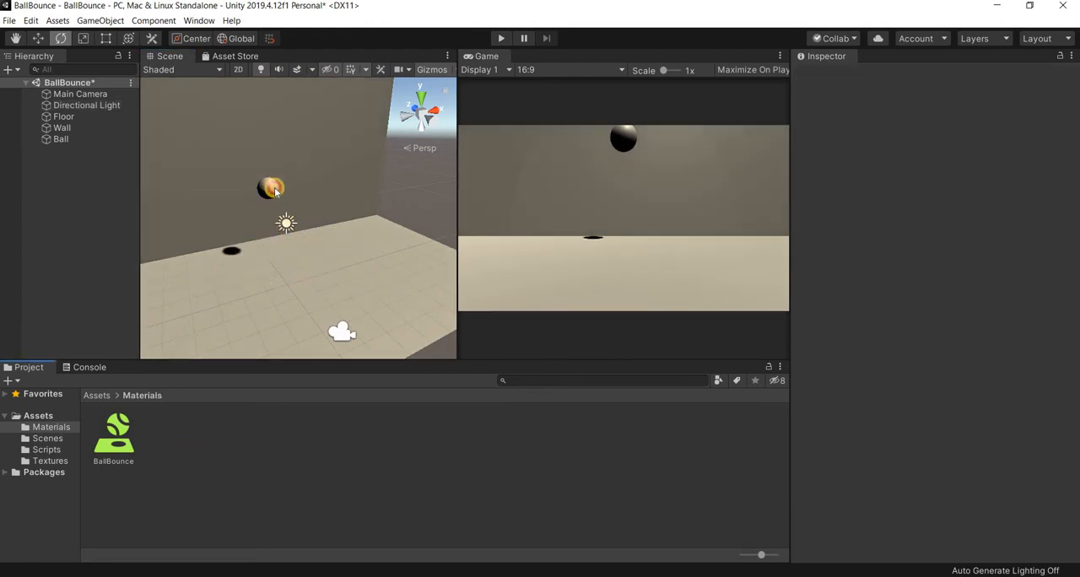
click(38, 38)
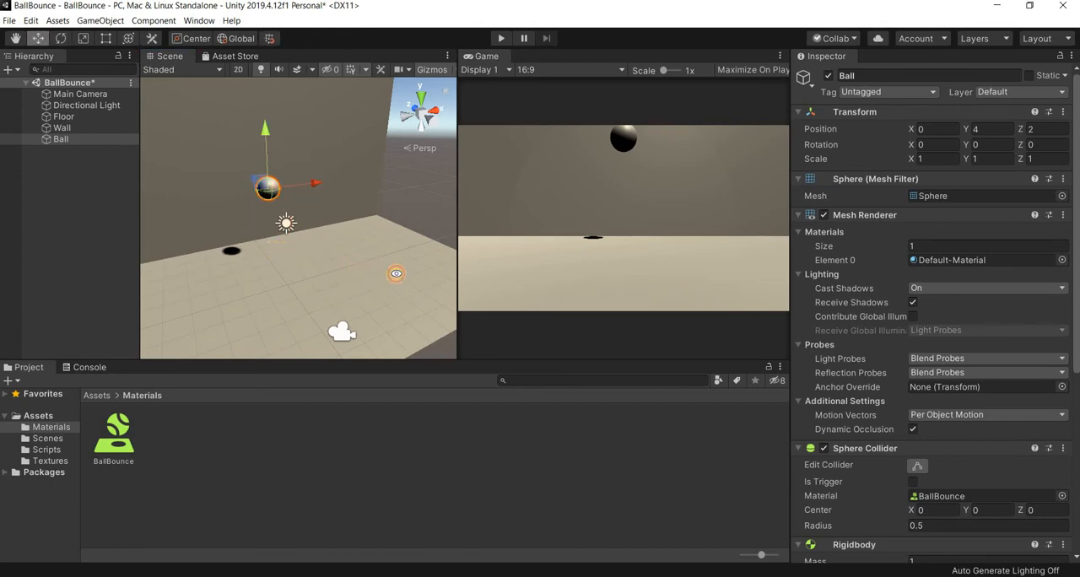
alt+drag(397, 273, 230, 186)
drag(1050, 132, 962, 137)
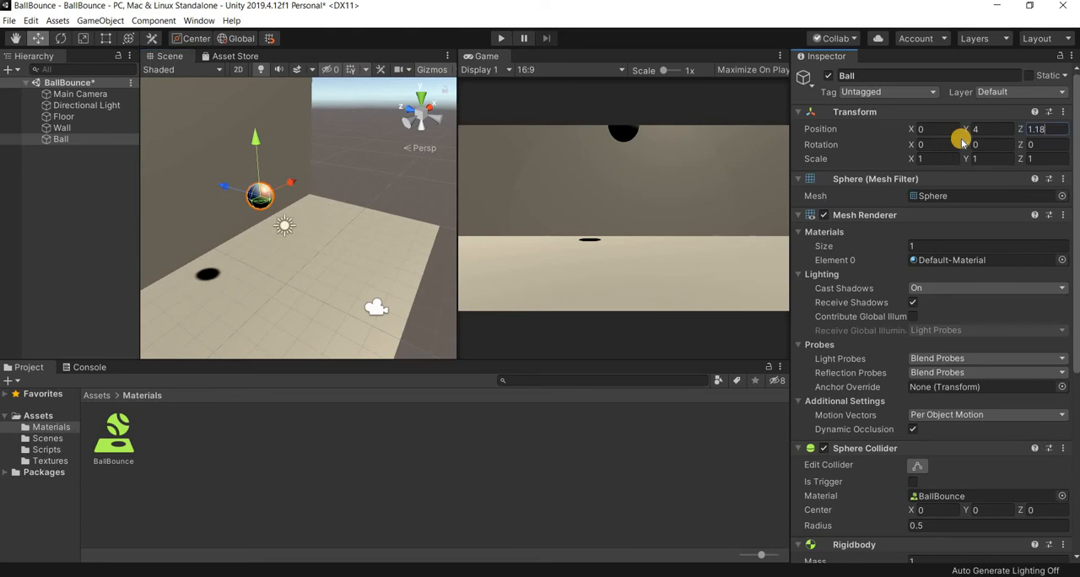
text(1)
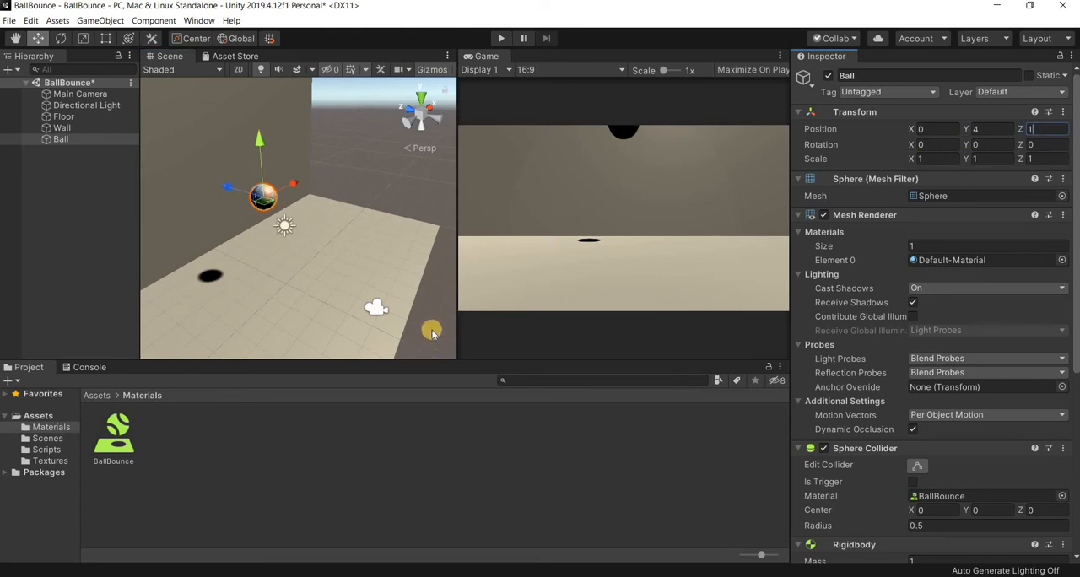
click(450, 283)
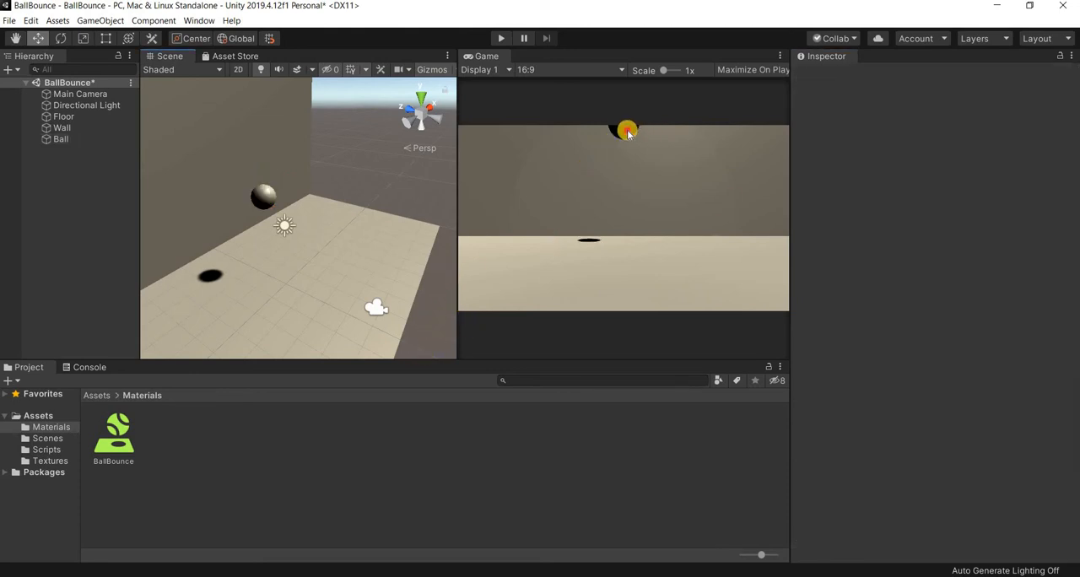
click(263, 196)
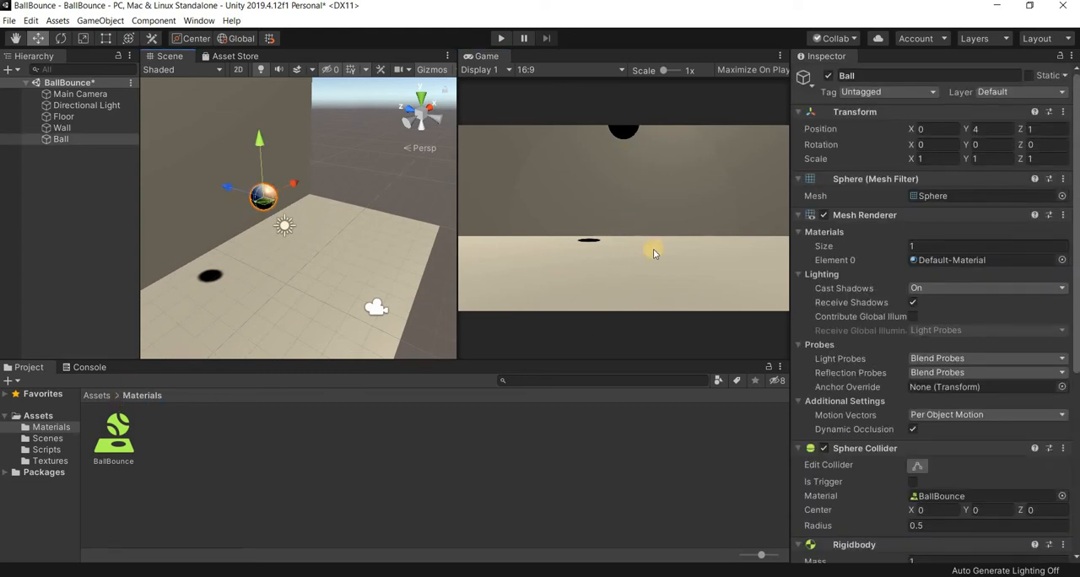
alt+drag(245, 249, 308, 282)
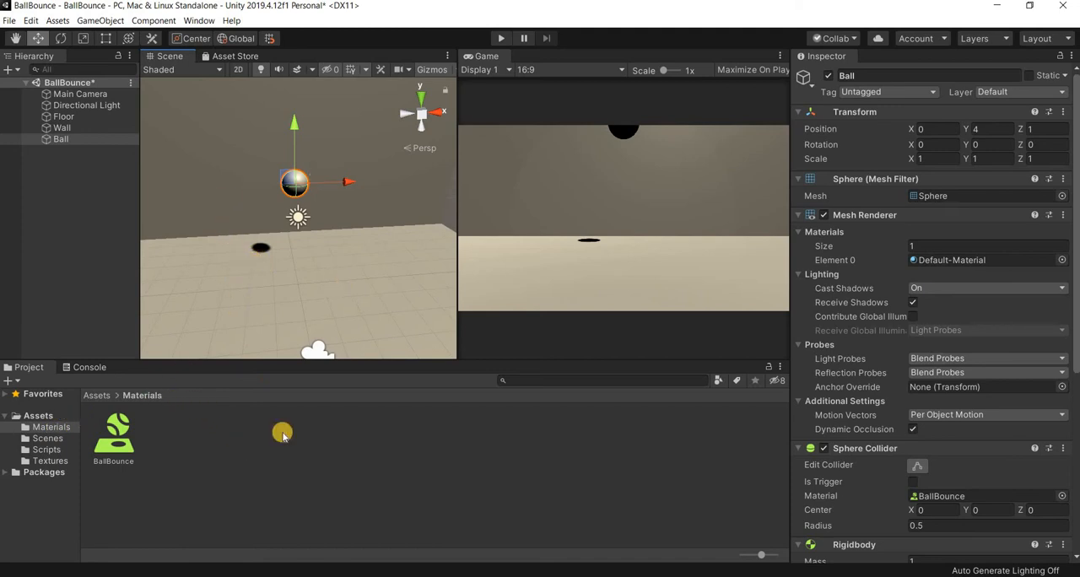
- Create a new material in the Materials folder and name it Floor Material
right_click(223, 417)
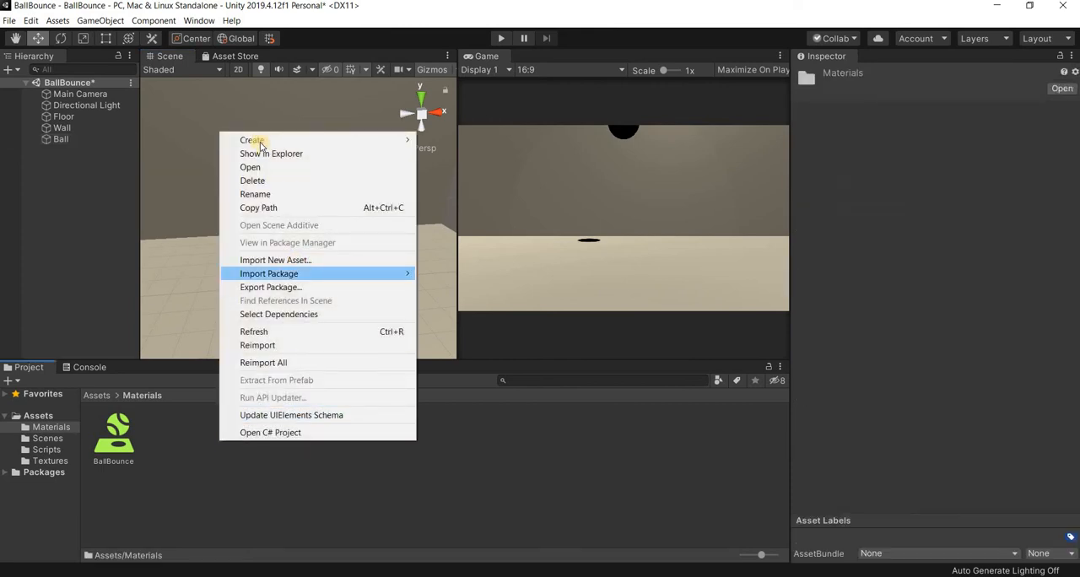
mouse_move(260, 142)
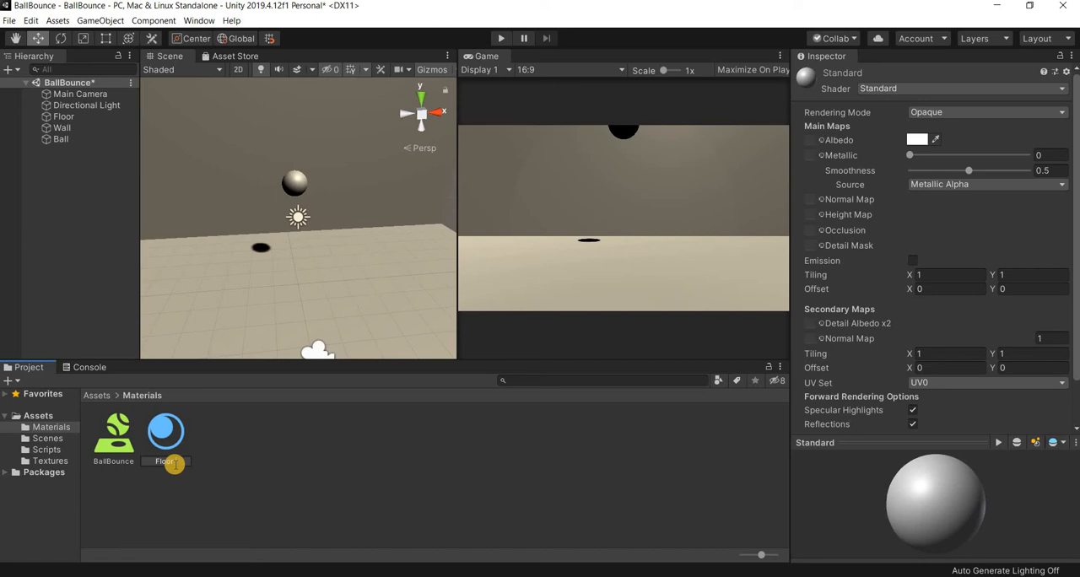
key(Return)
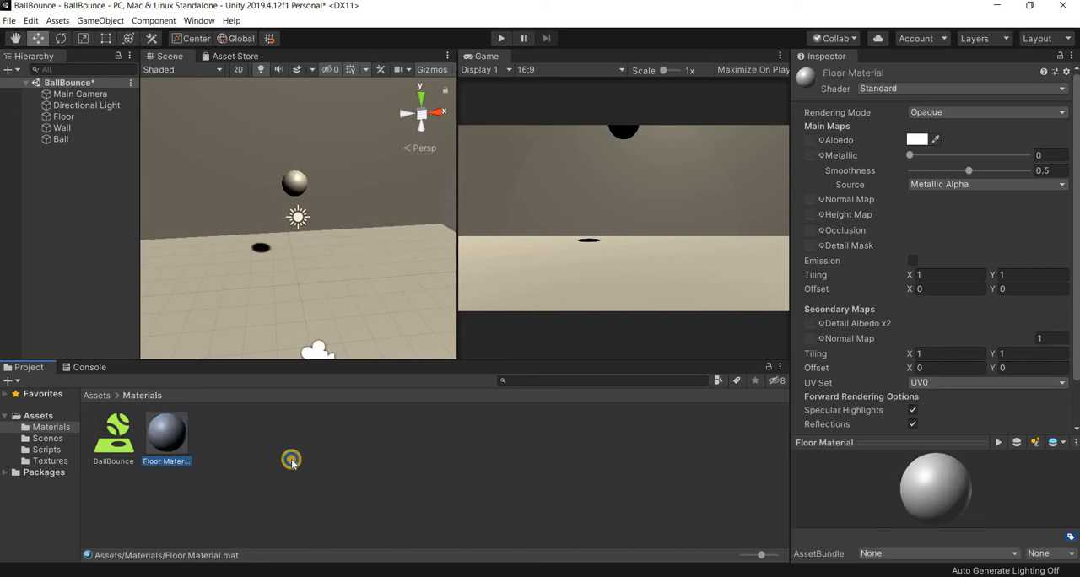
- Create a second material in the Materials folder and name it Wall Material
right_click(291, 459)
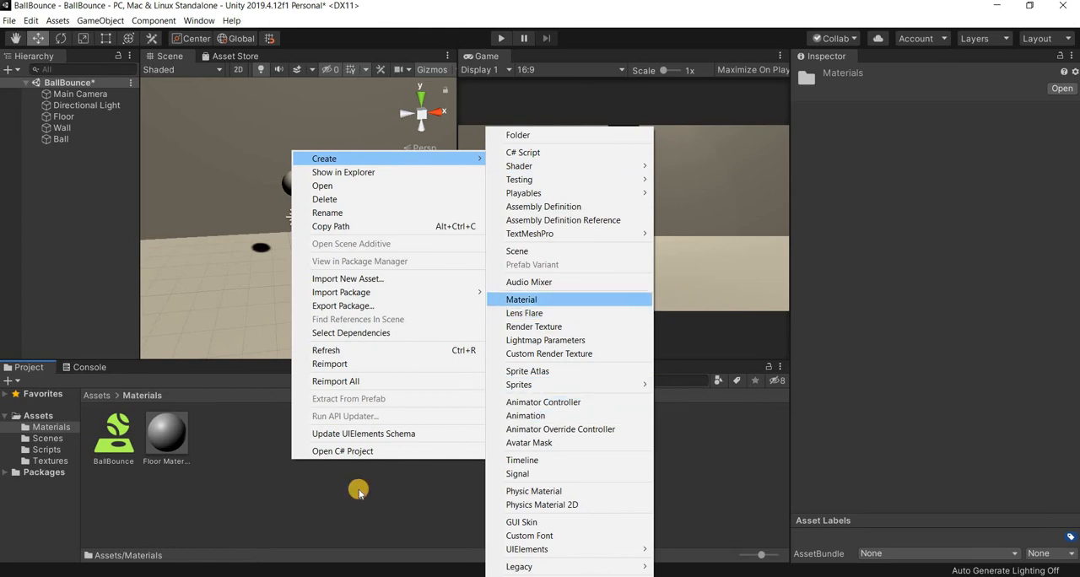
key(Return)
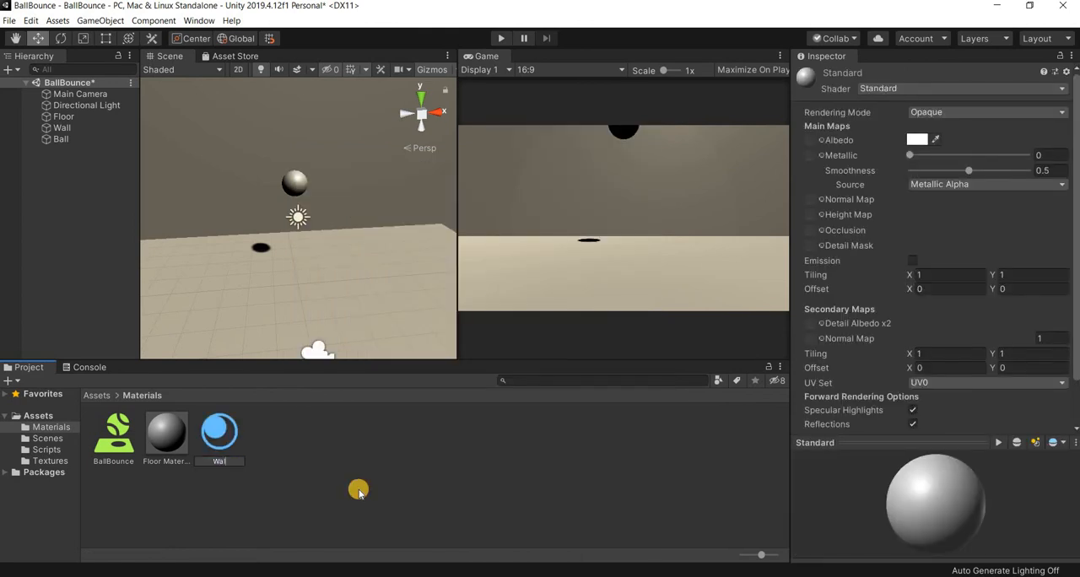
text(Wall Material)
key(Return)
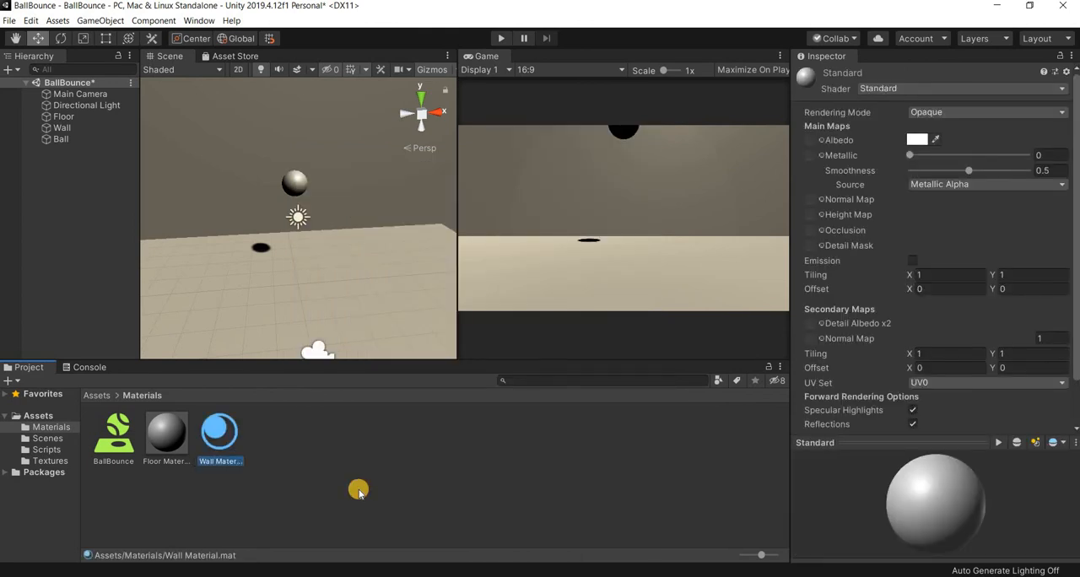
- Create a third material in the Materials folder and name it Ball Material
right_click(345, 422)
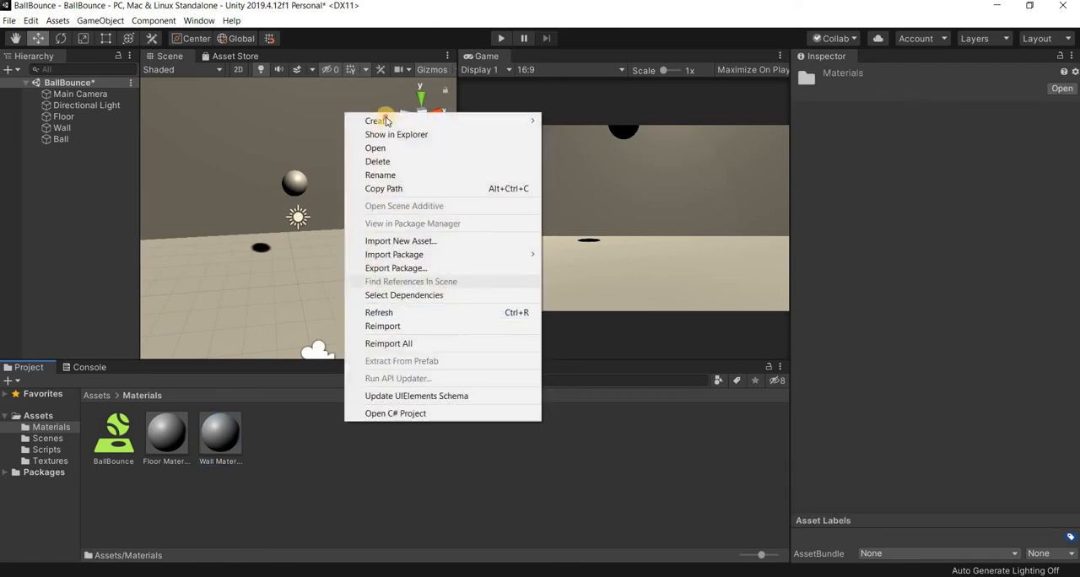
mouse_move(506, 121)
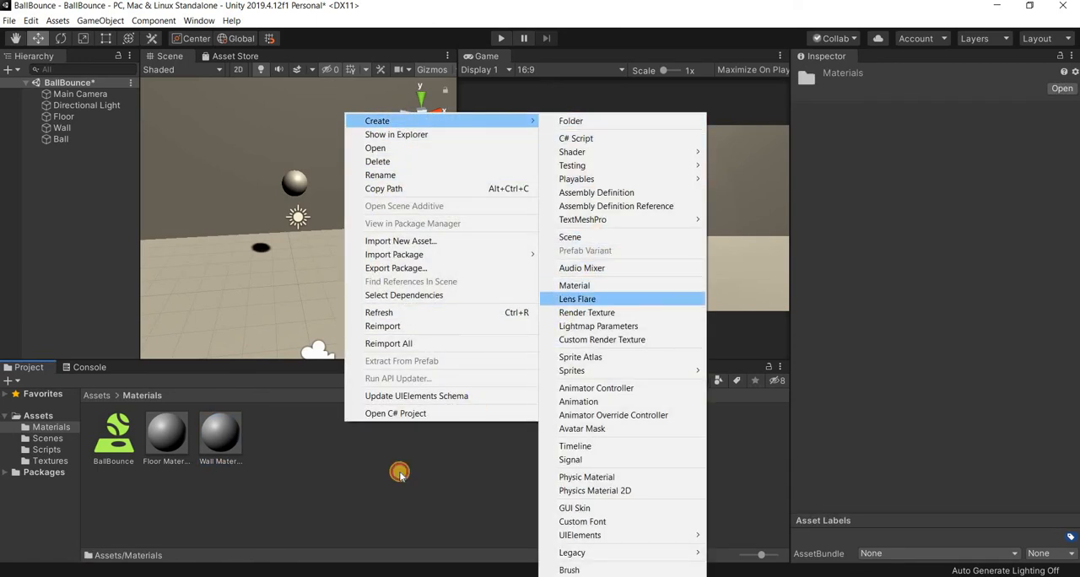
click(574, 285)
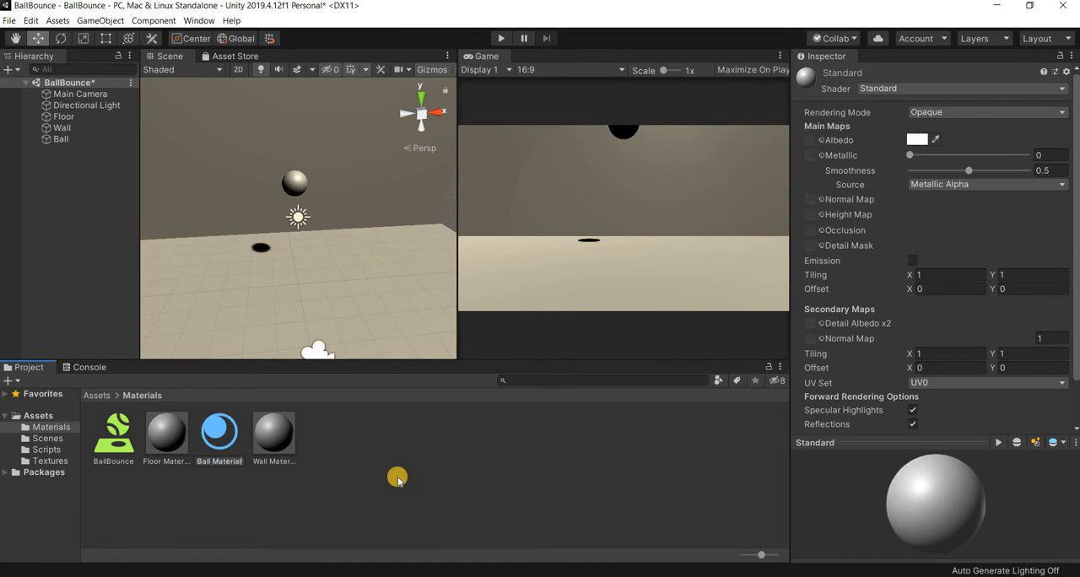
key(Return)
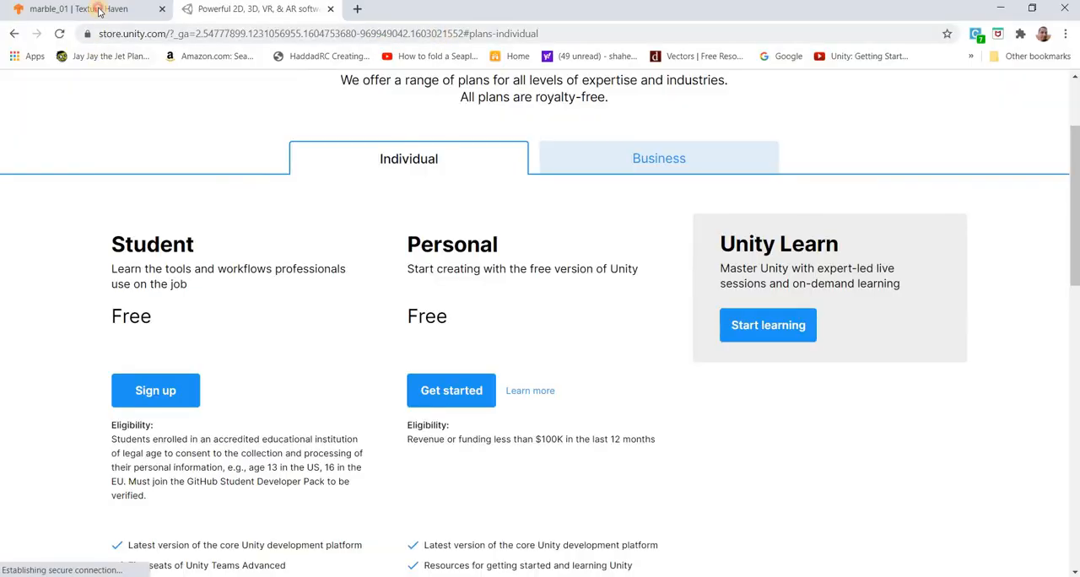
- Switch to the Texture Haven page in Chrome and examine the marble_01 texture's downloadable maps in the Floor category
click(99, 10)
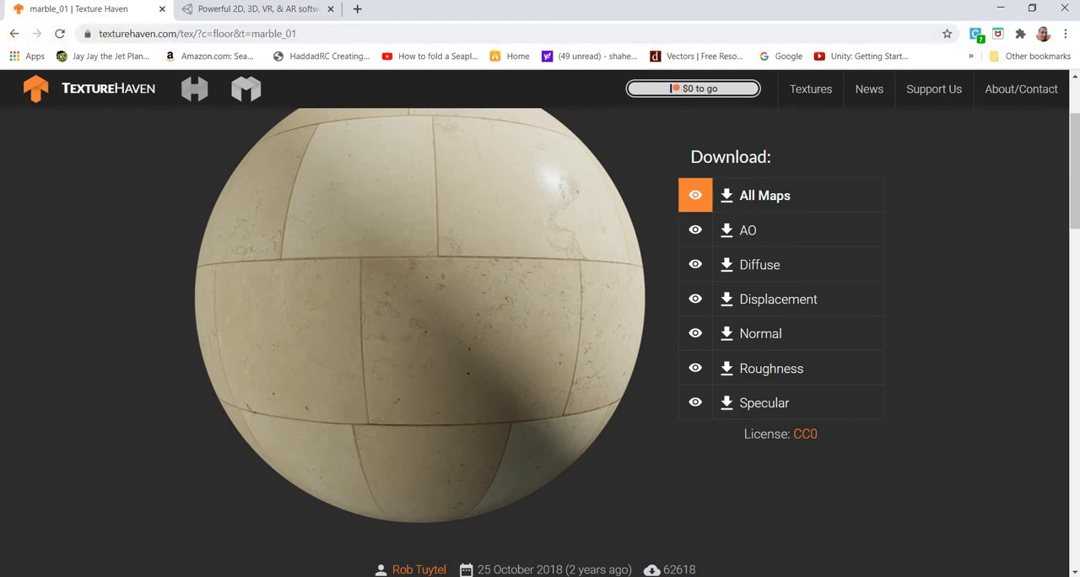
click(14, 35)
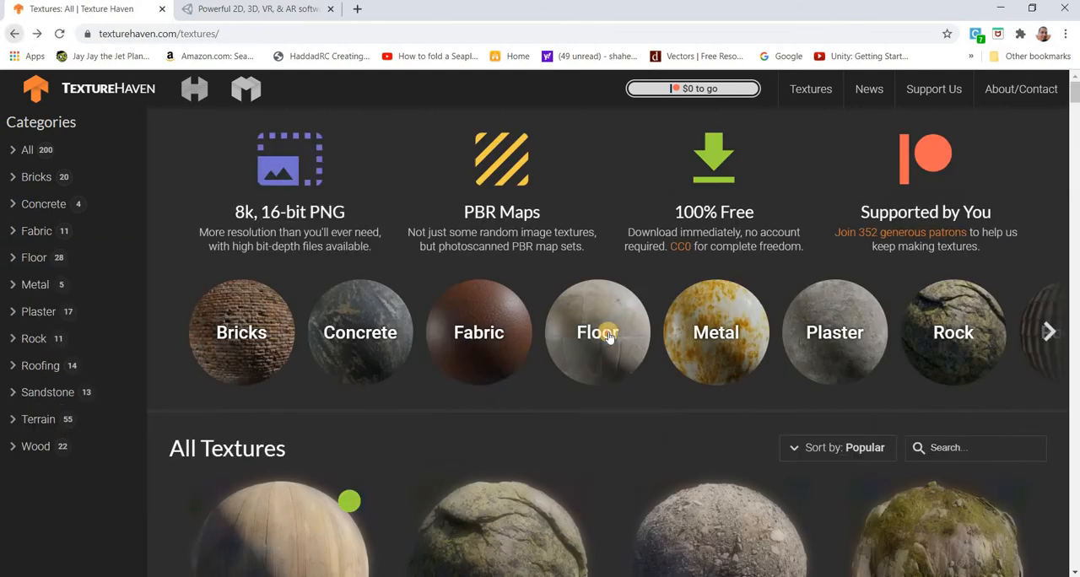
click(607, 331)
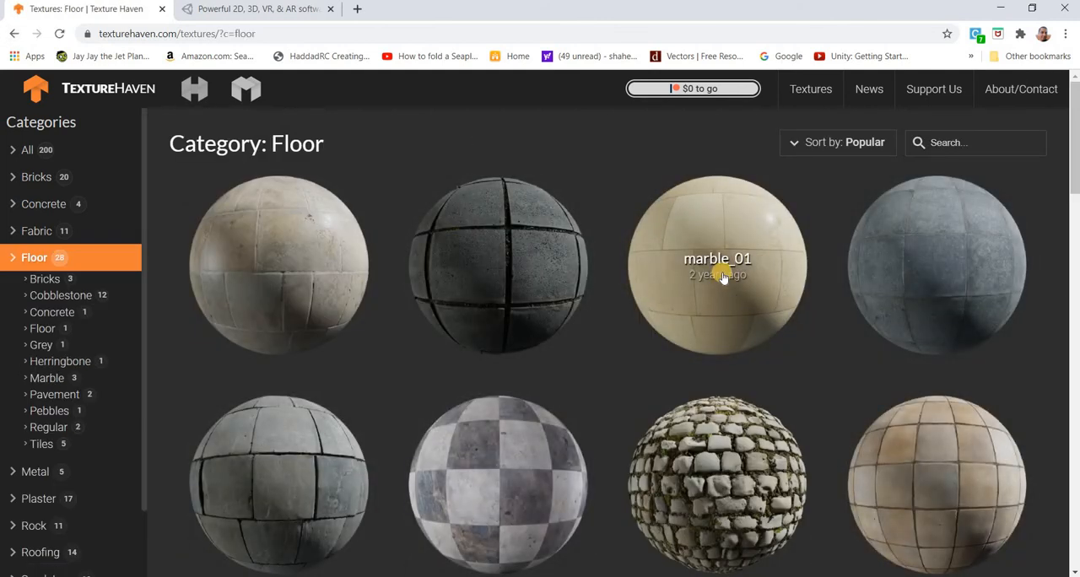
click(694, 341)
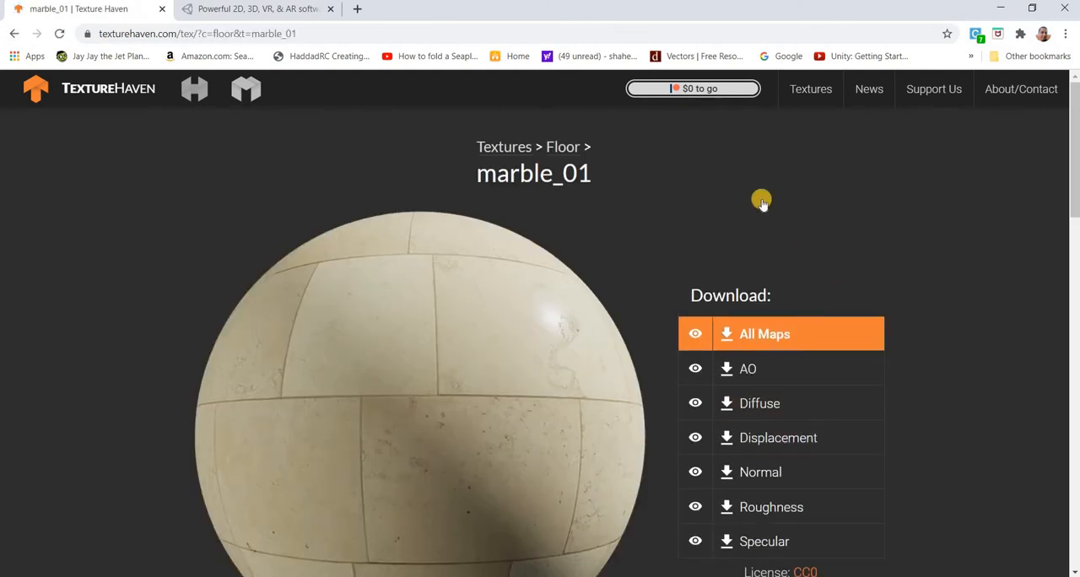
scroll(762, 200, down, 2)
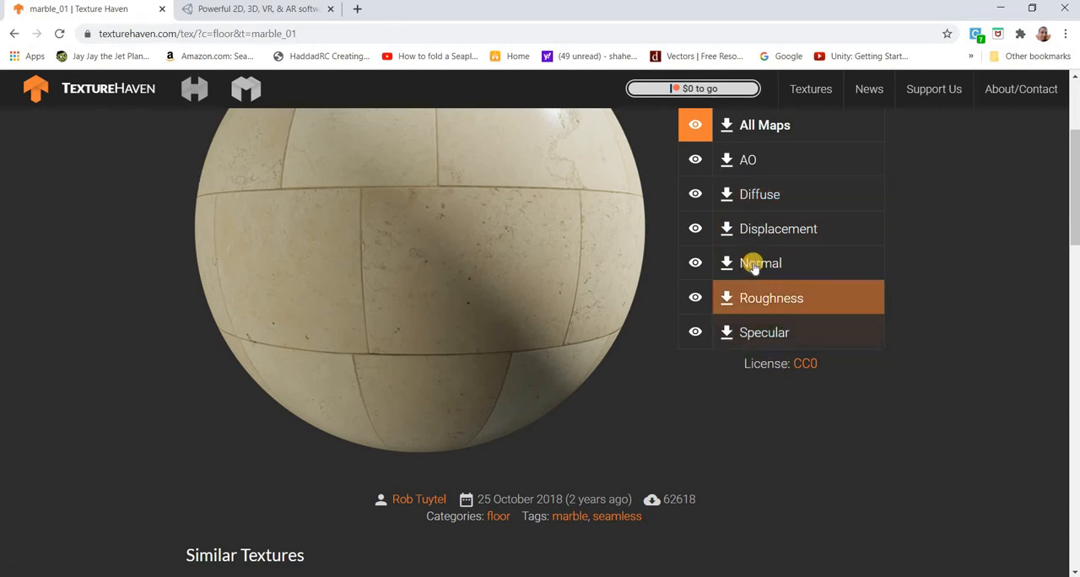
- Browse the Bricks category, open the factory_brick texture and show its Diffuse map download options
key(alt+Left)
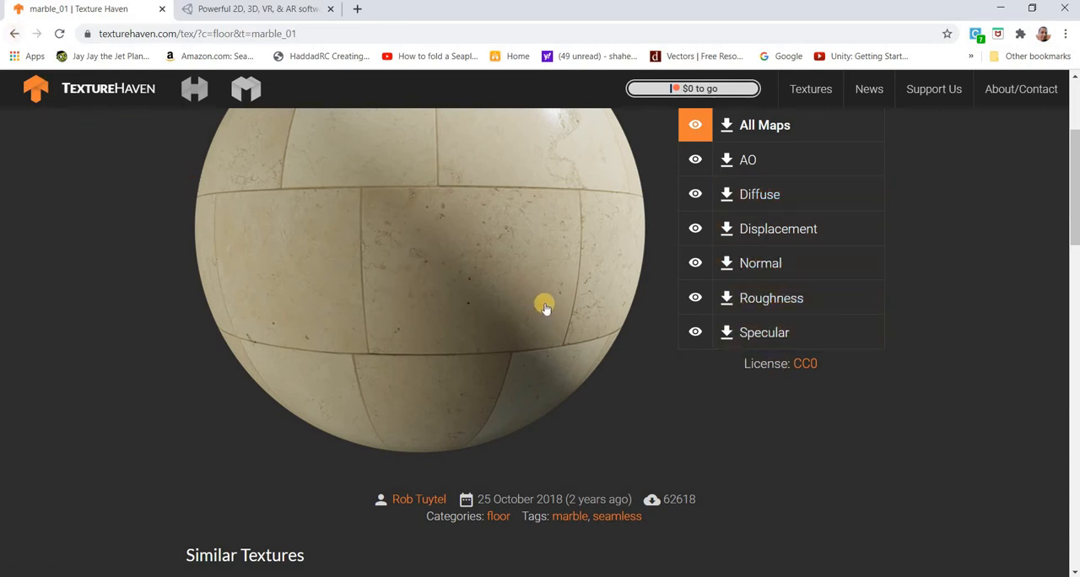
key(alt+Left)
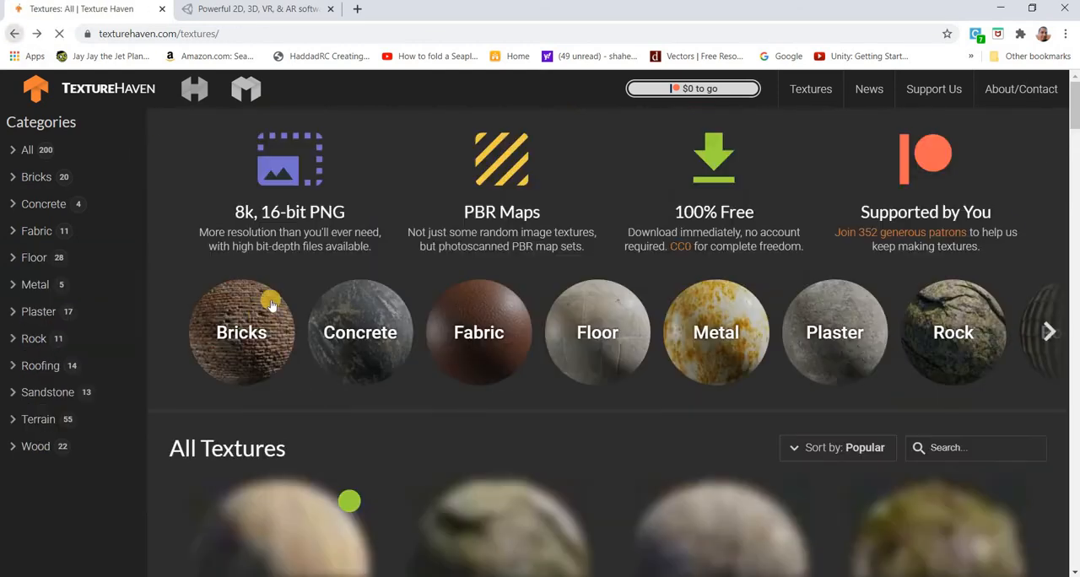
key(alt+Left)
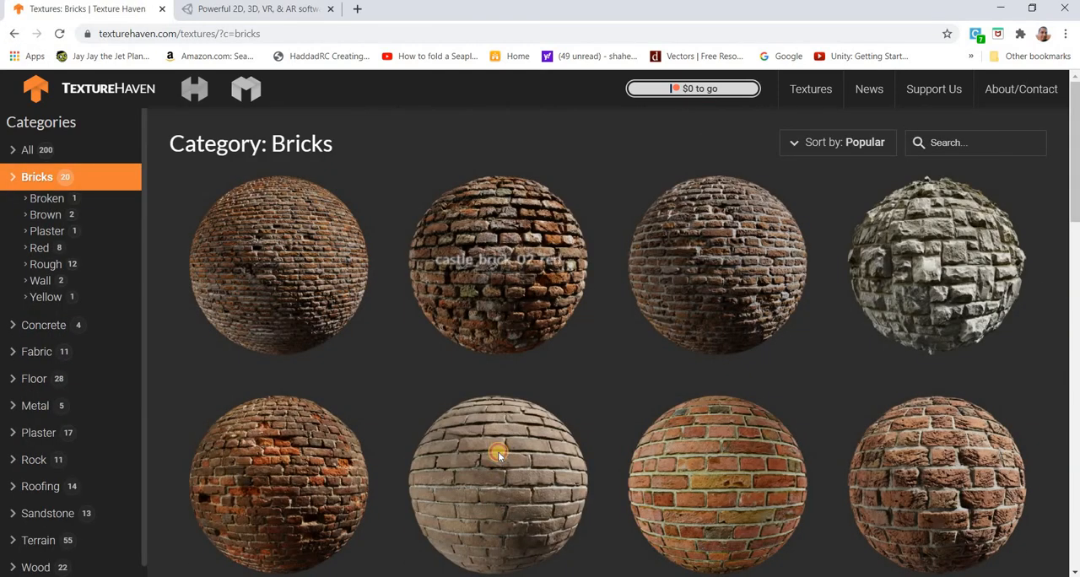
click(509, 382)
scroll(511, 386, down, 5)
scroll(737, 376, up, 4)
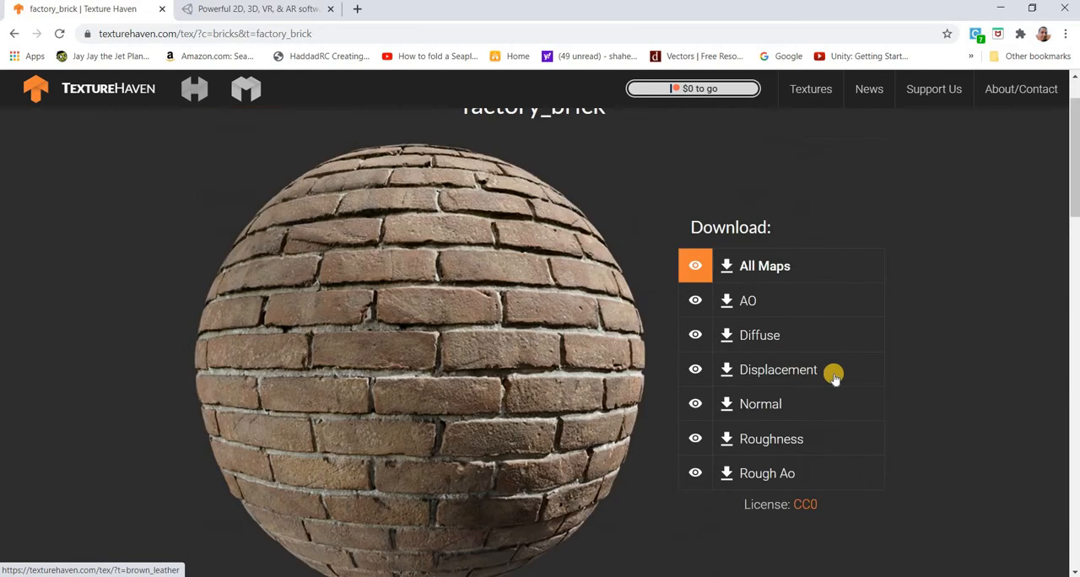
click(767, 338)
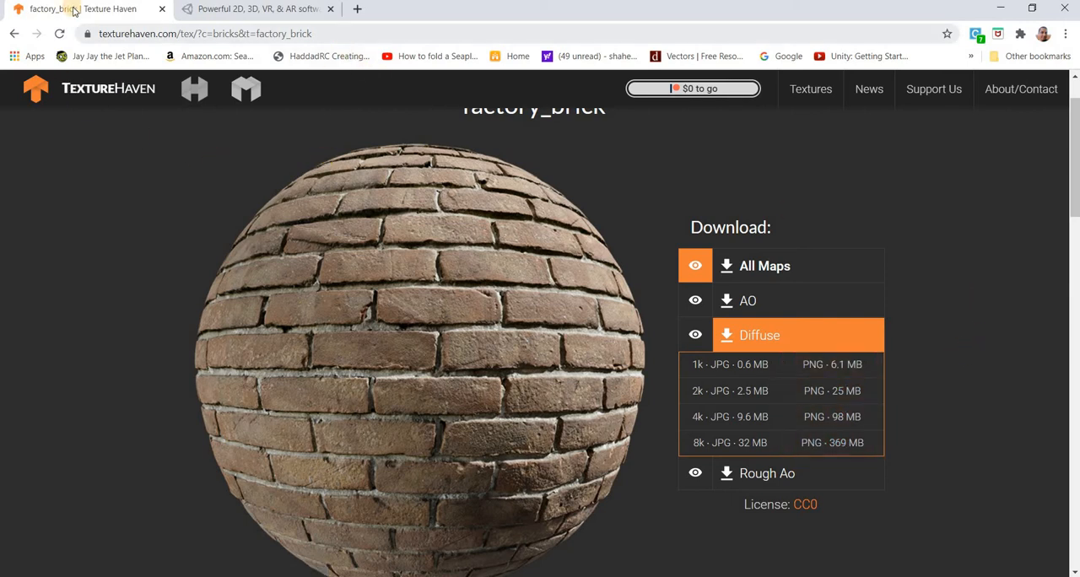
- Search Google Images for "tennis ball texture" and examine the flat green tennis ball texture with the white seam outline
key(ctrl+l)
text(ball)
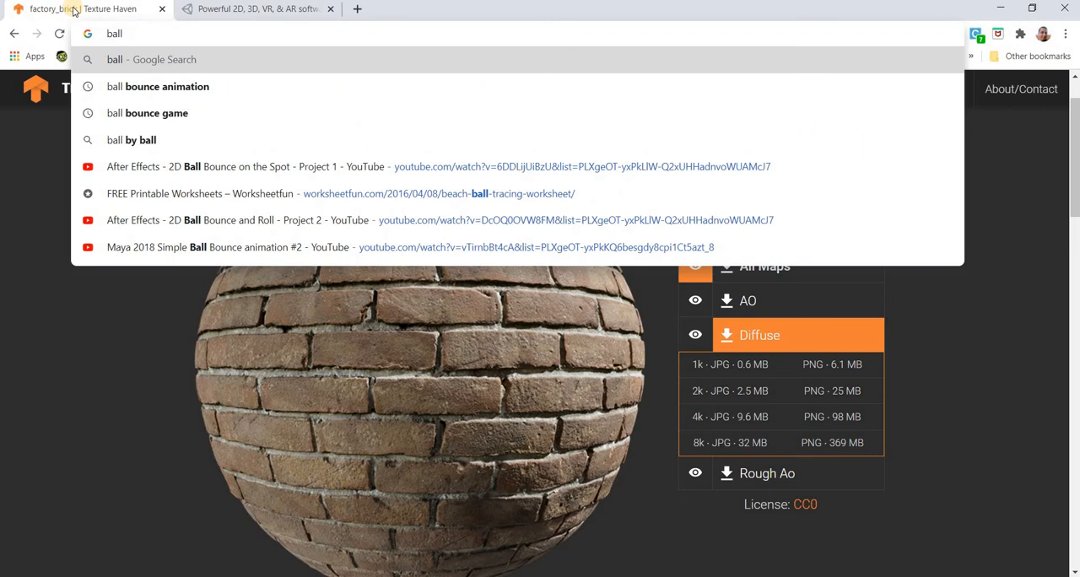
key(BackSpace)
key(BackSpace)
key(BackSpace)
key(BackSpace)
text(te)
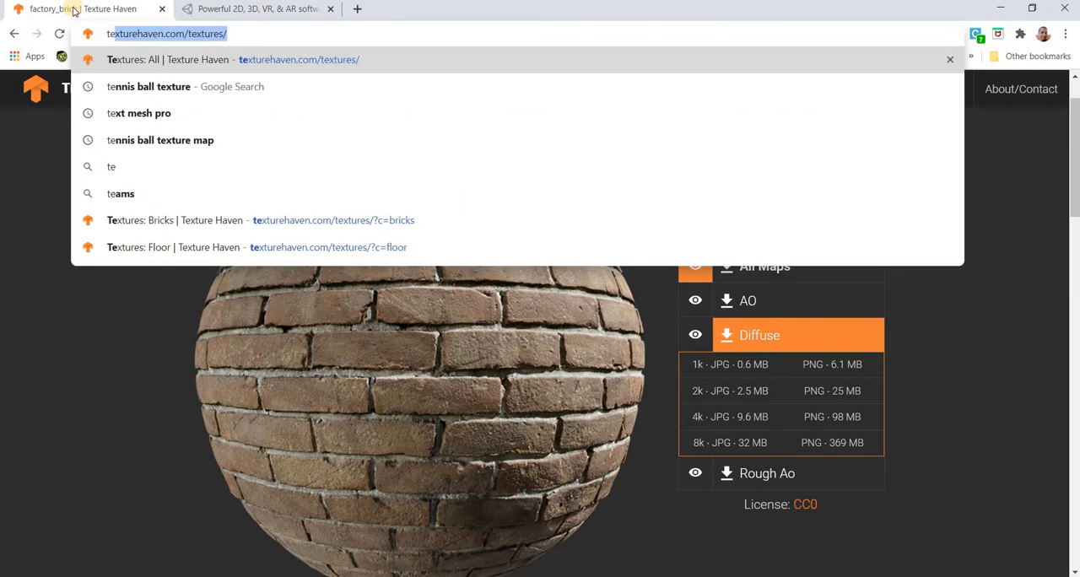
text(nnis ball texture)
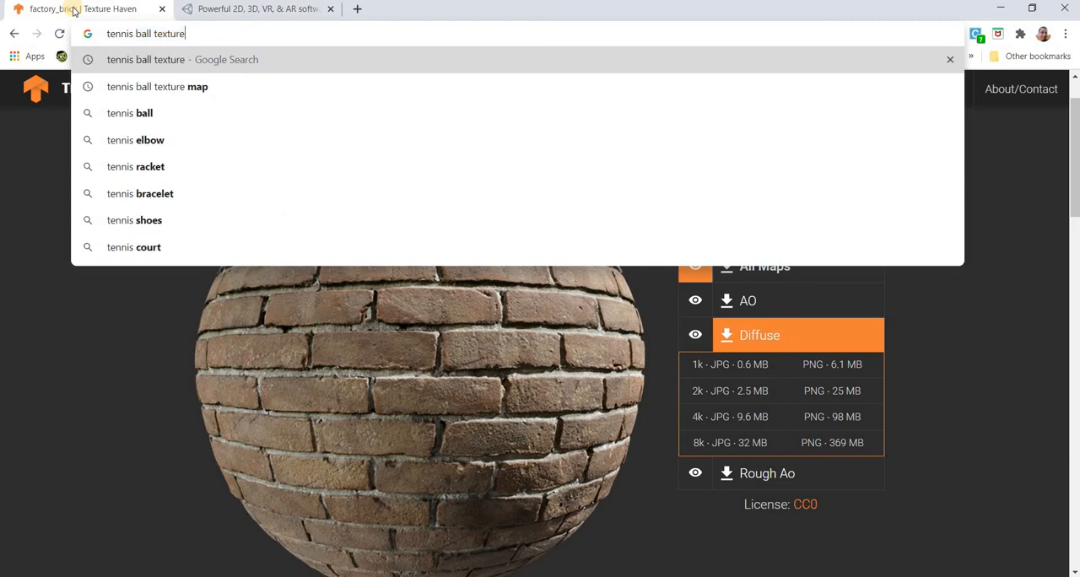
key(Return)
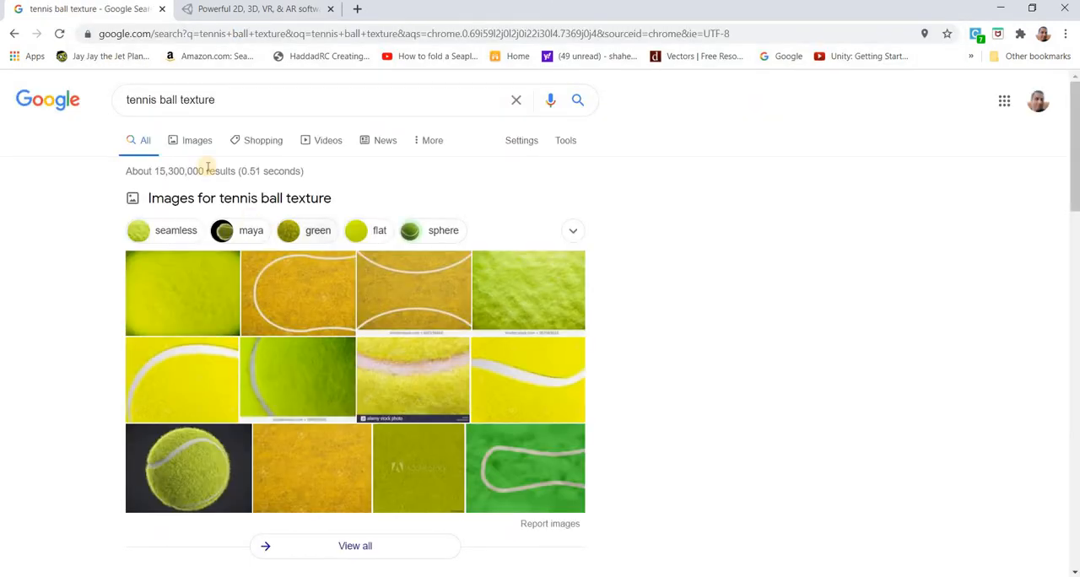
click(189, 140)
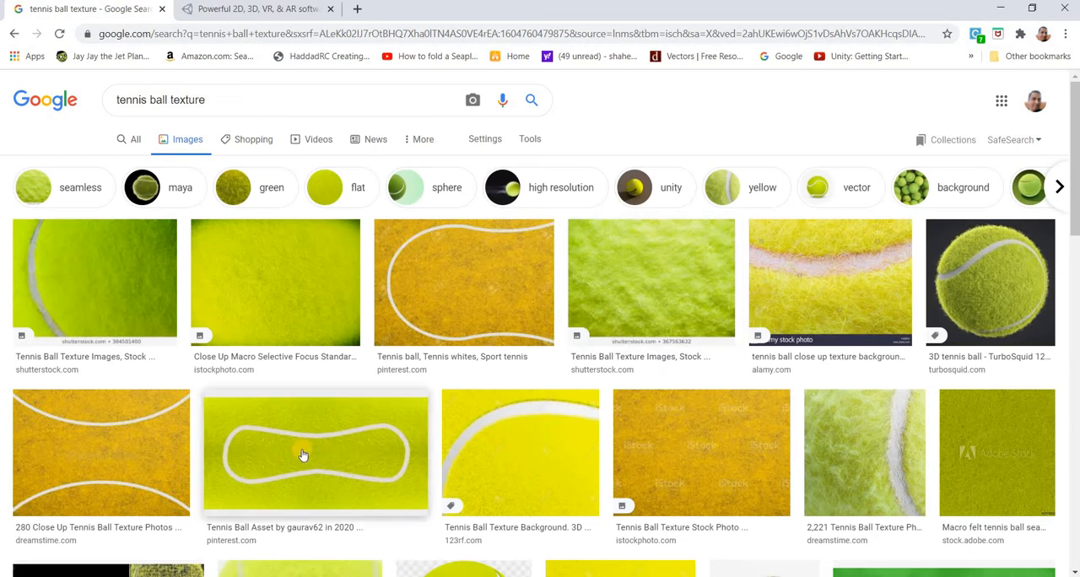
click(299, 454)
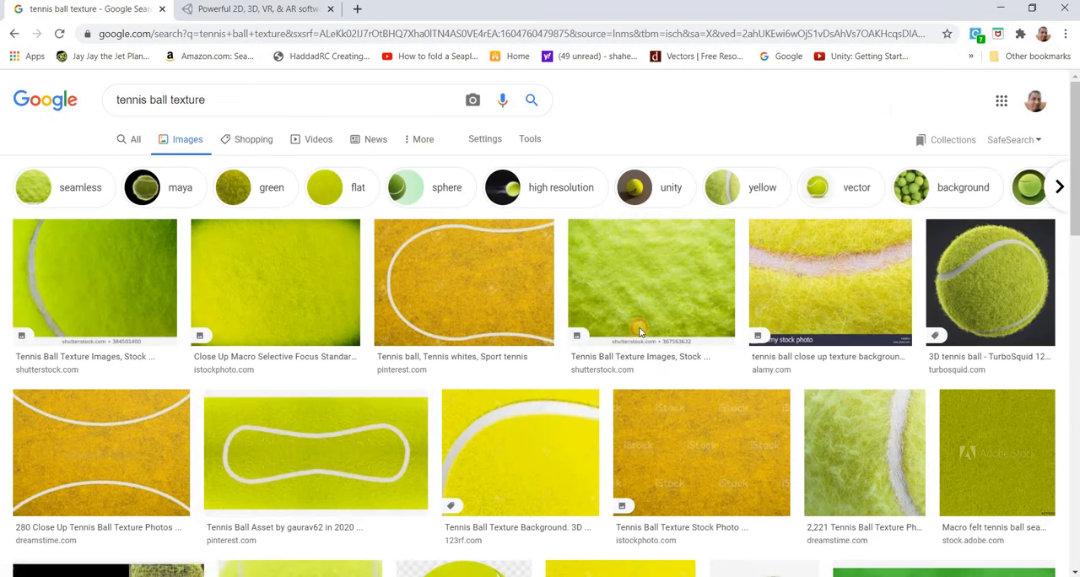
- Switch to File Explorer and open the Assets > Textures folder of the older Ball Bounce project
click(997, 9)
click(996, 5)
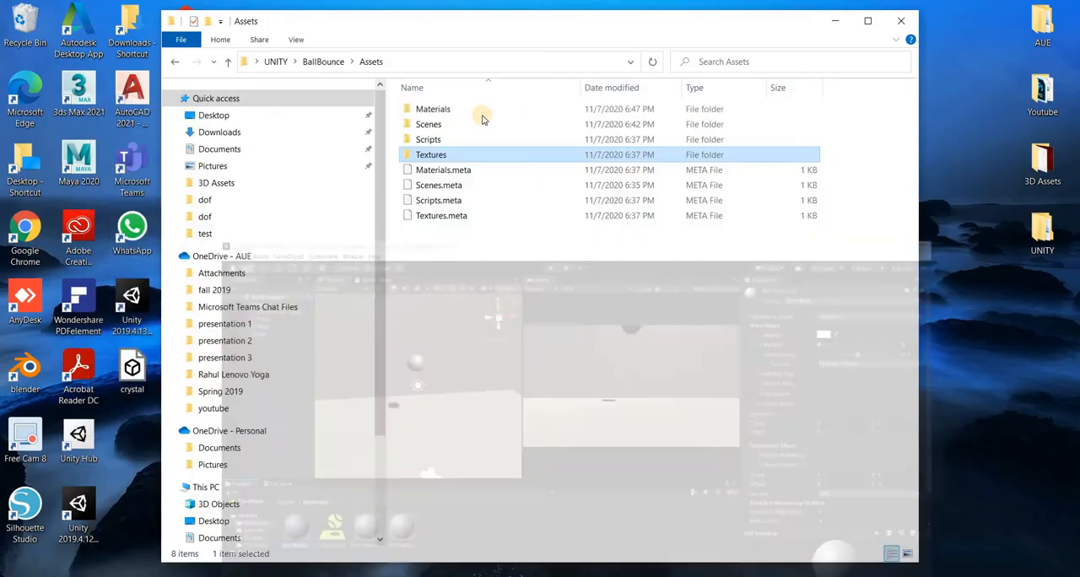
click(324, 61)
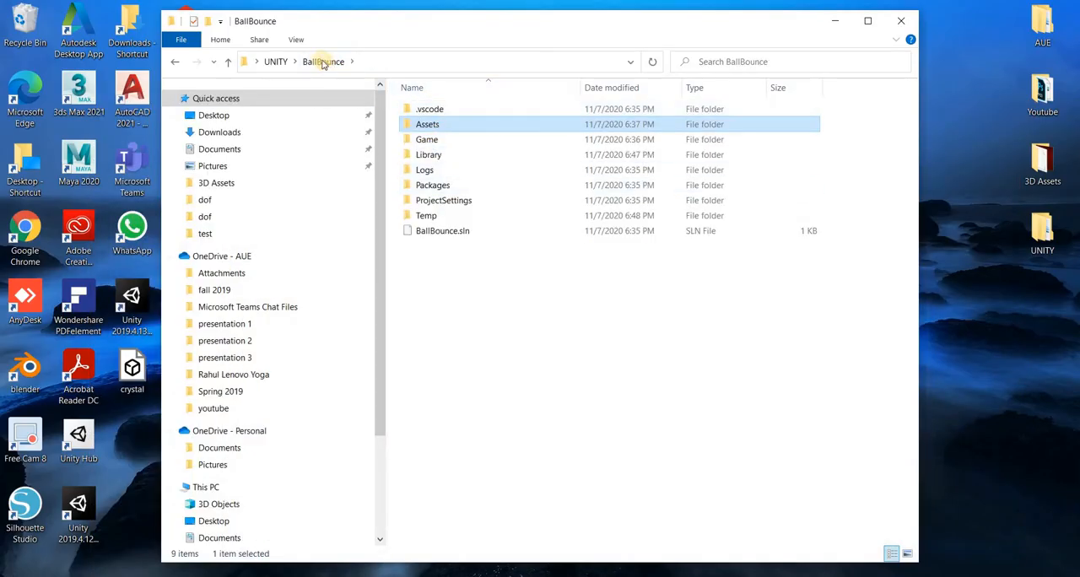
click(275, 62)
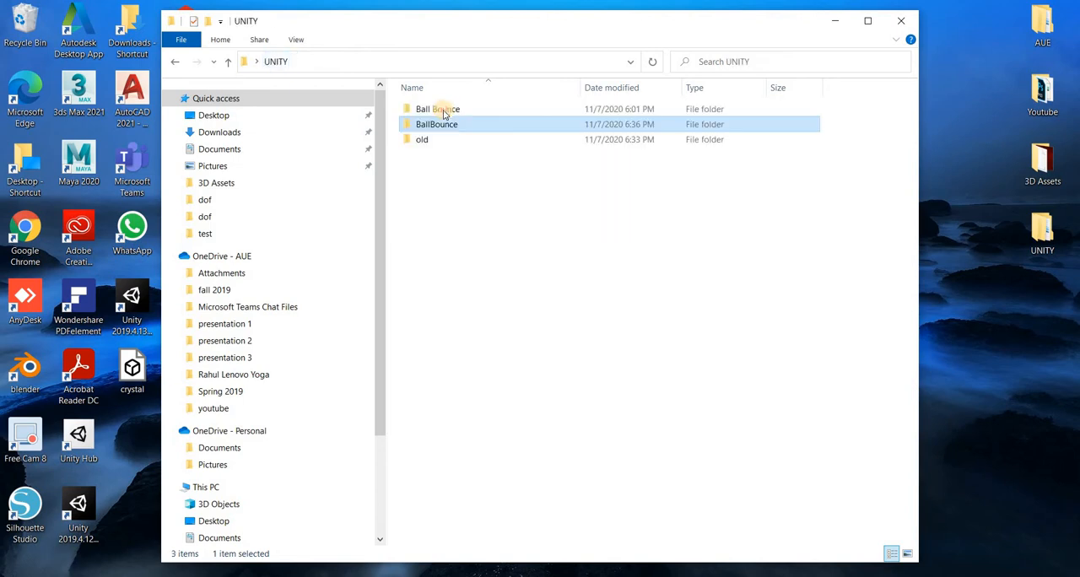
click(439, 108)
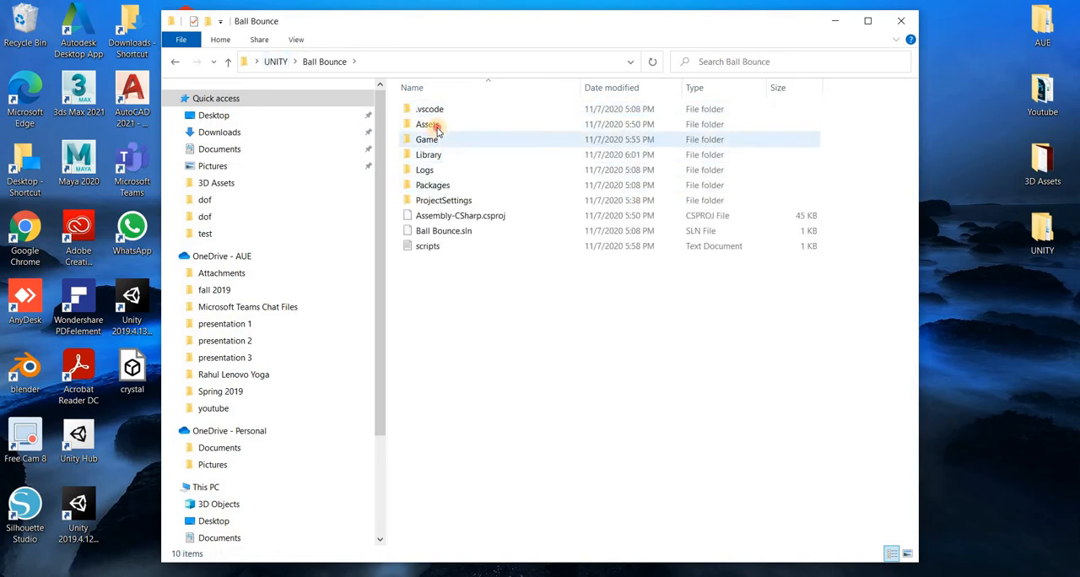
double_click(441, 127)
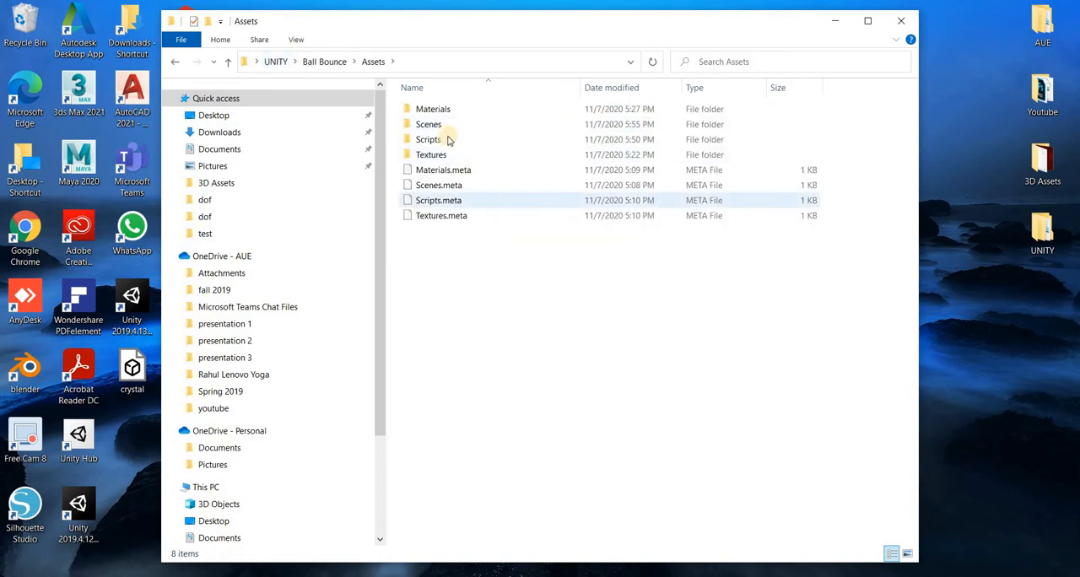
double_click(432, 155)
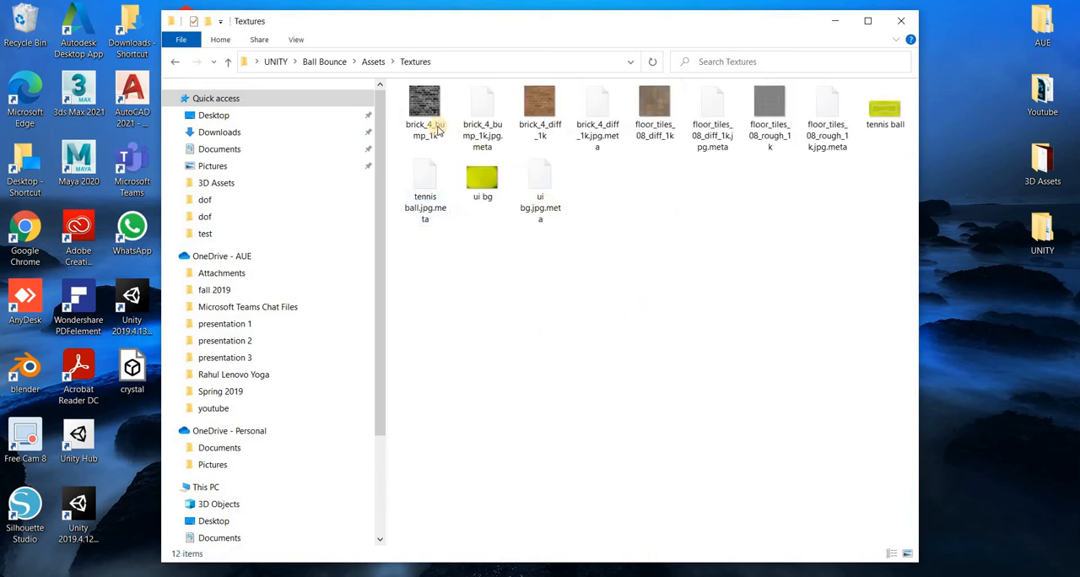
- Select the image files brick_4_bump_1k, brick_4_diff_1k, floor_tiles_08_diff_1k, floor_tiles_08_rough_1k and tennis ball together
click(426, 118)
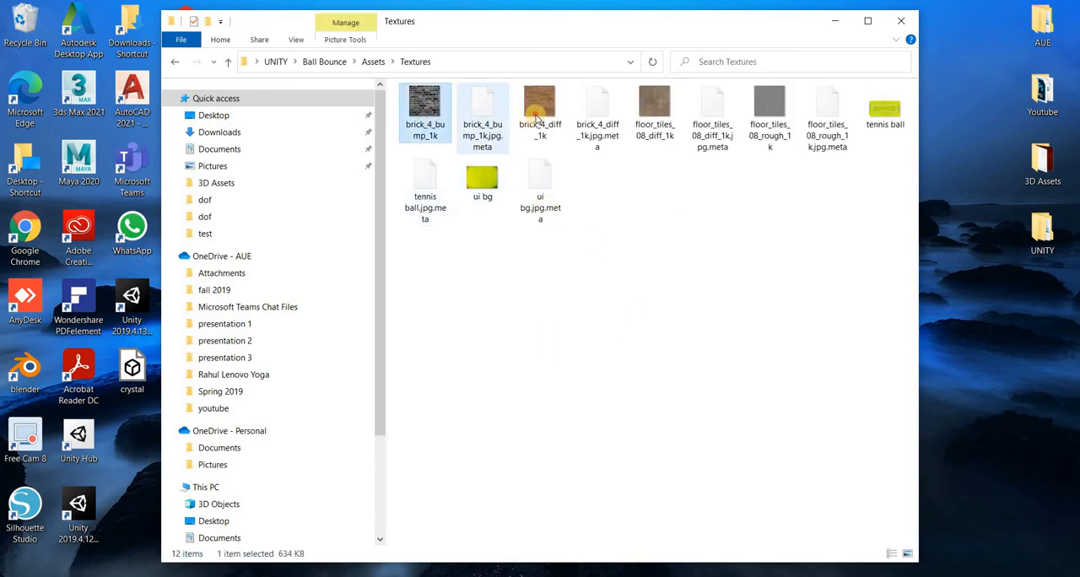
ctrl+click(538, 114)
ctrl+click(654, 110)
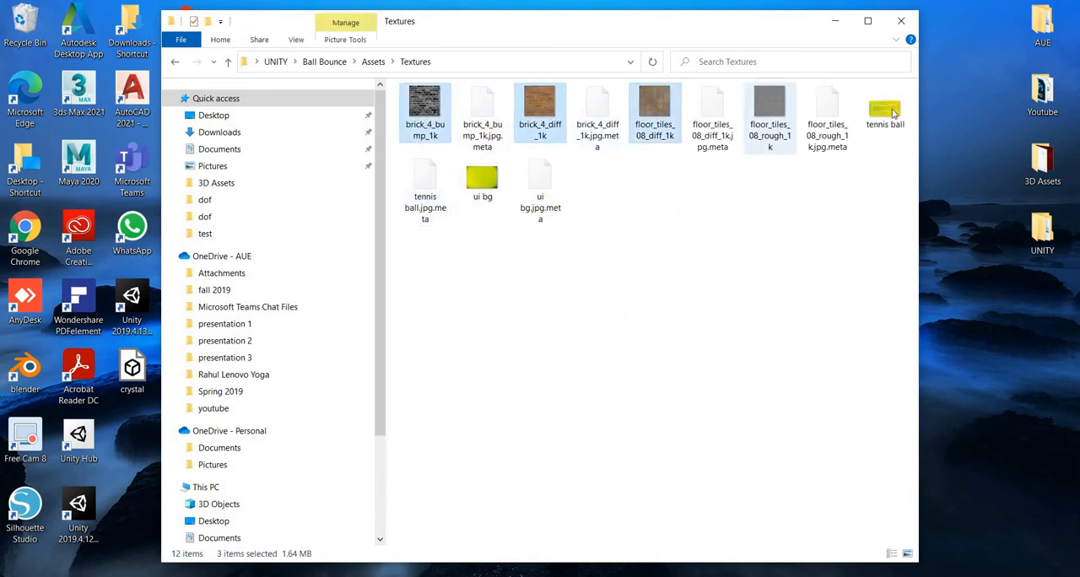
ctrl+click(894, 113)
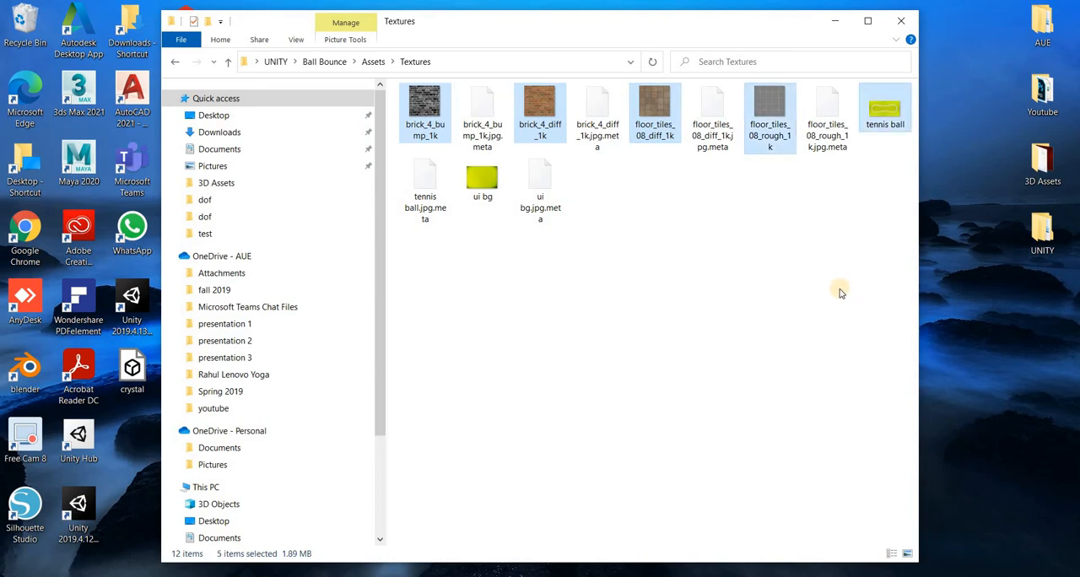
- Go back to the UNITY folder and open the Assets > Textures folder of the new BallBounce project
click(175, 61)
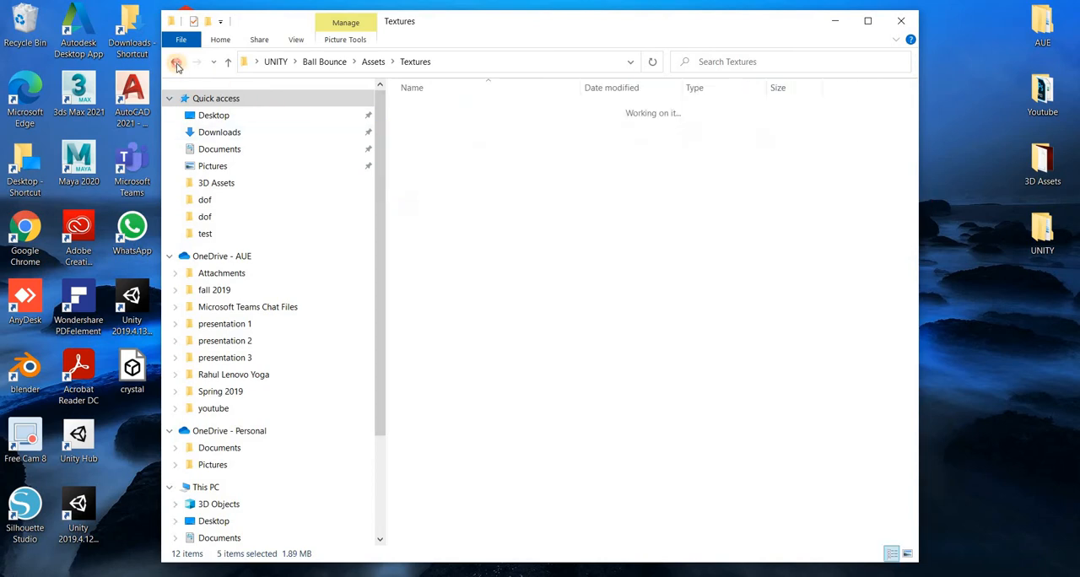
click(175, 61)
click(278, 62)
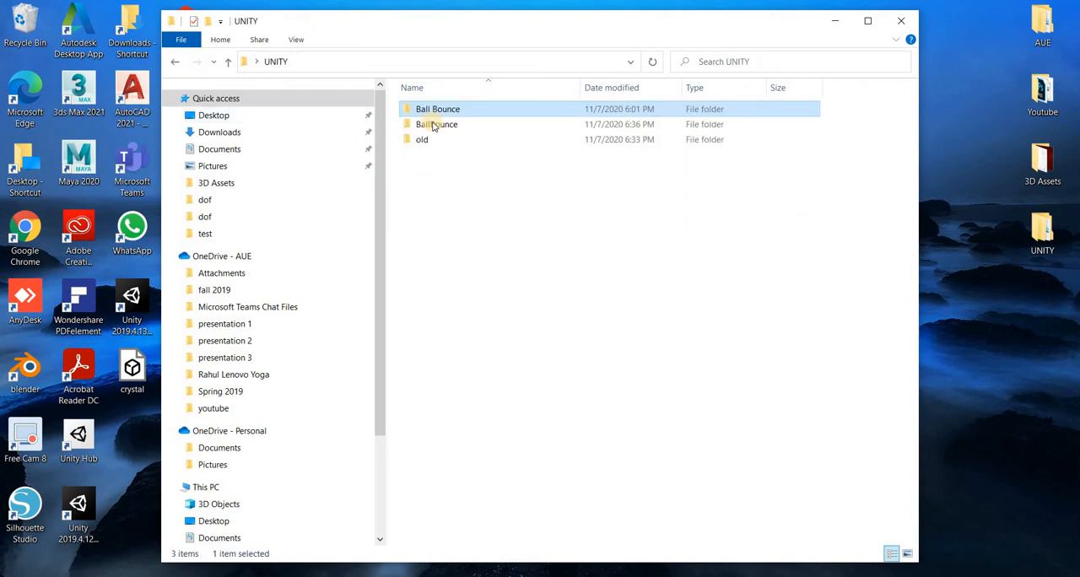
click(440, 126)
double_click(439, 124)
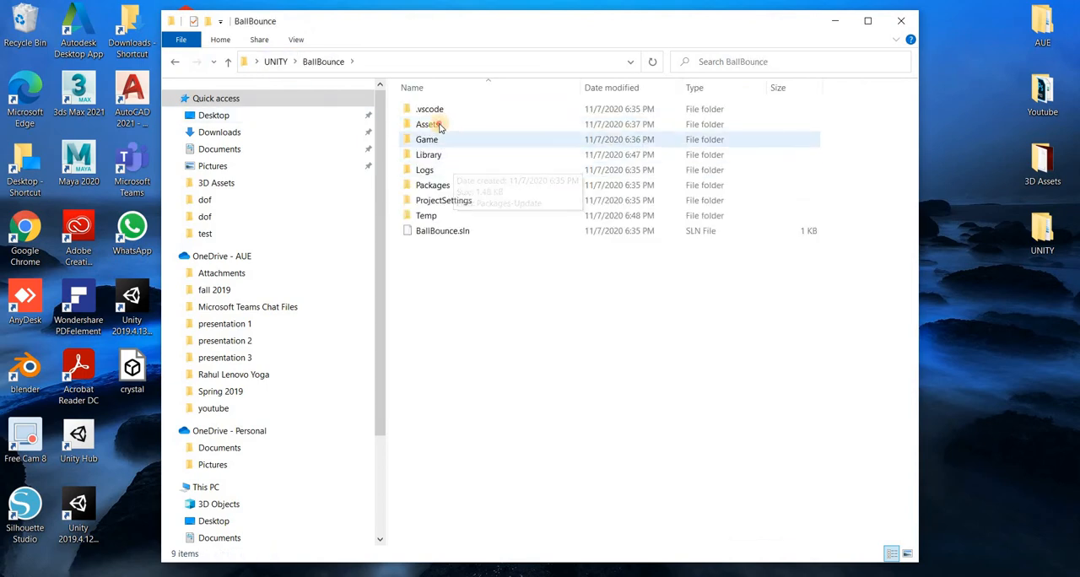
double_click(435, 126)
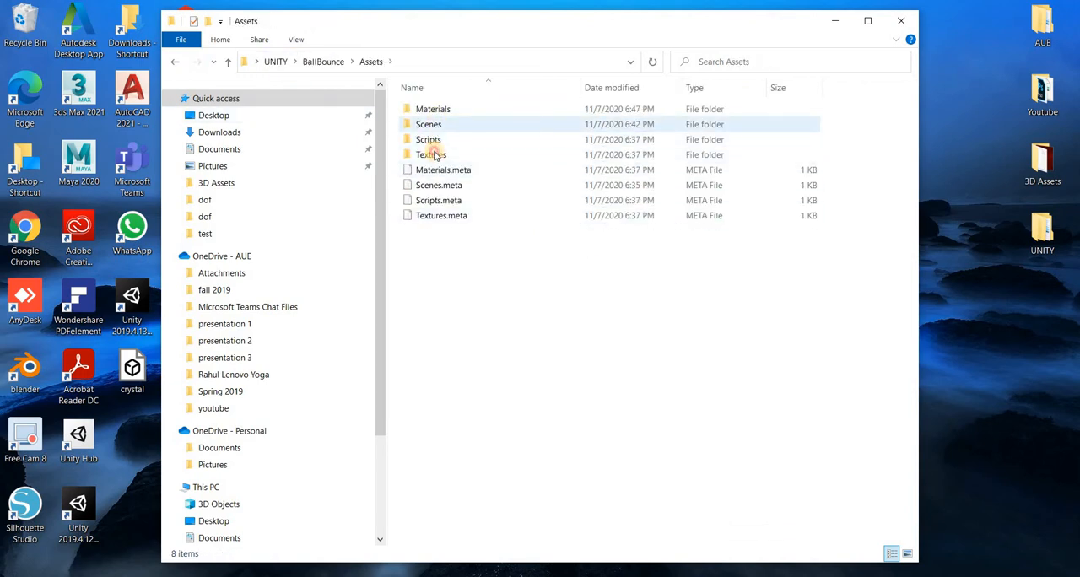
double_click(431, 155)
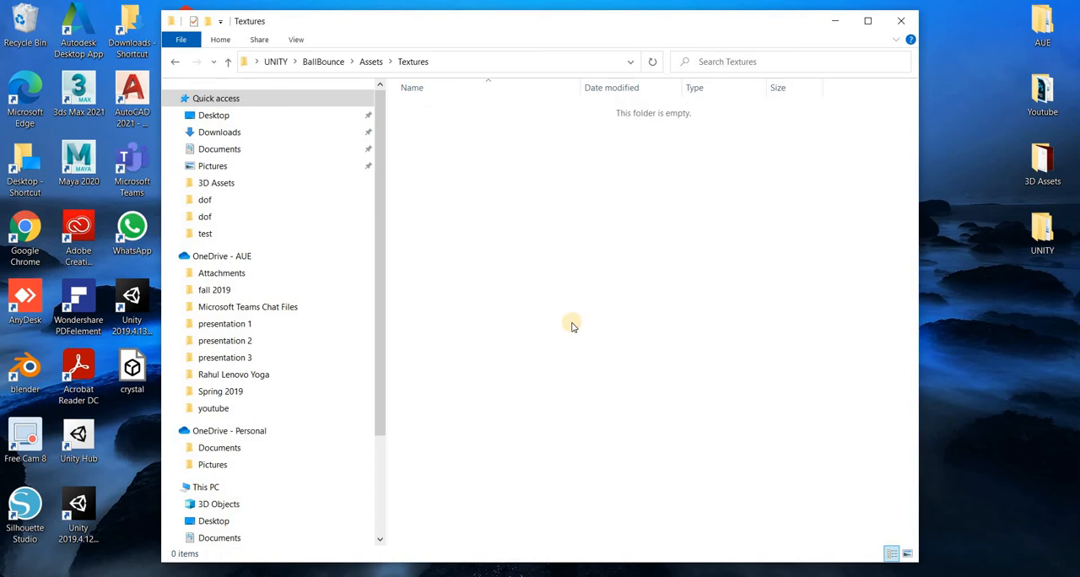
- Paste the five copied texture images into the BallBounce Textures folder and display them as large icons
key(ctrl+v)
click(567, 319)
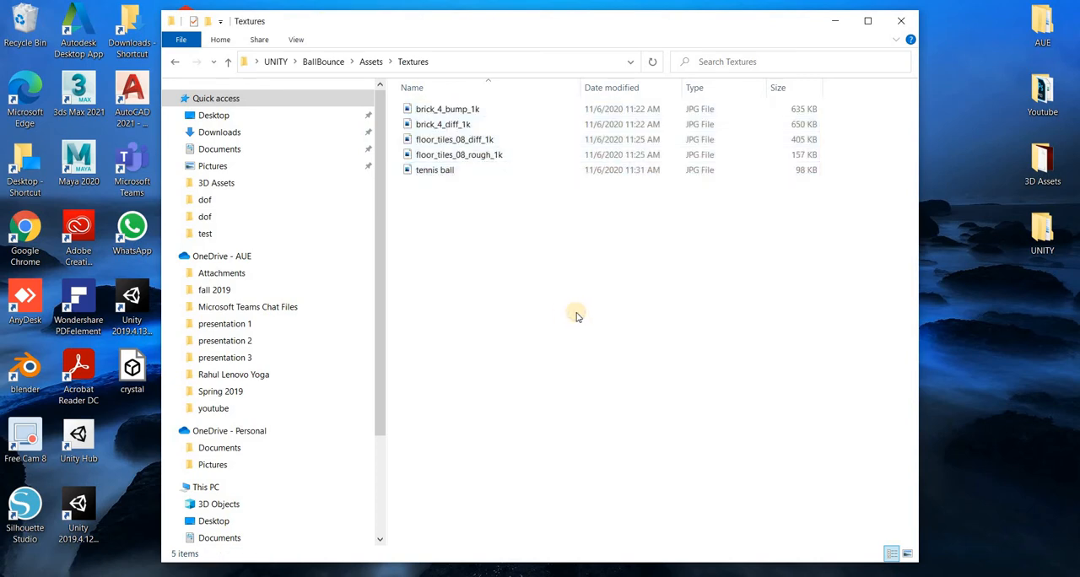
right_click(576, 316)
mouse_move(658, 328)
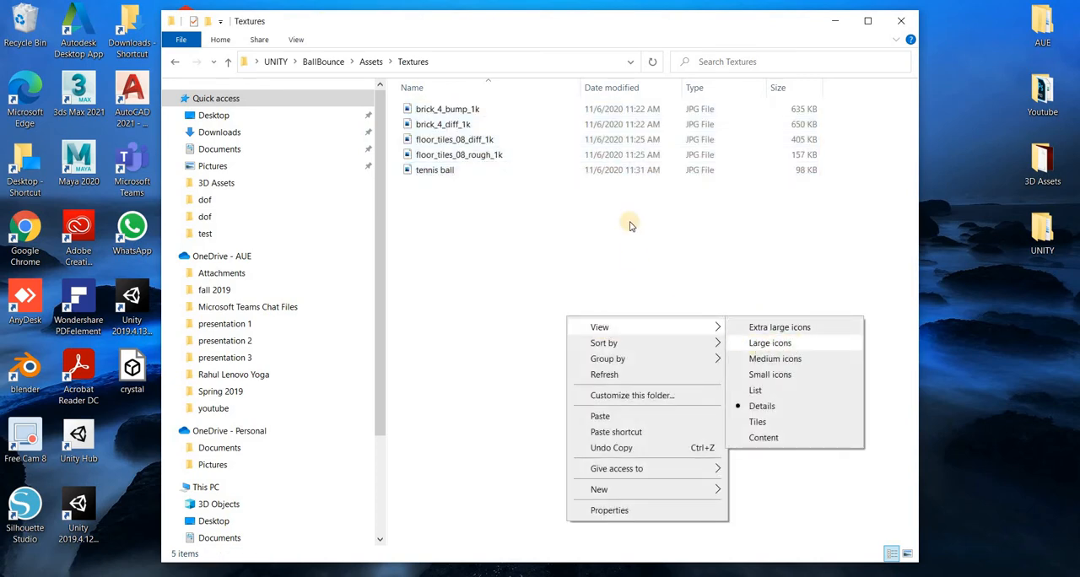
click(770, 343)
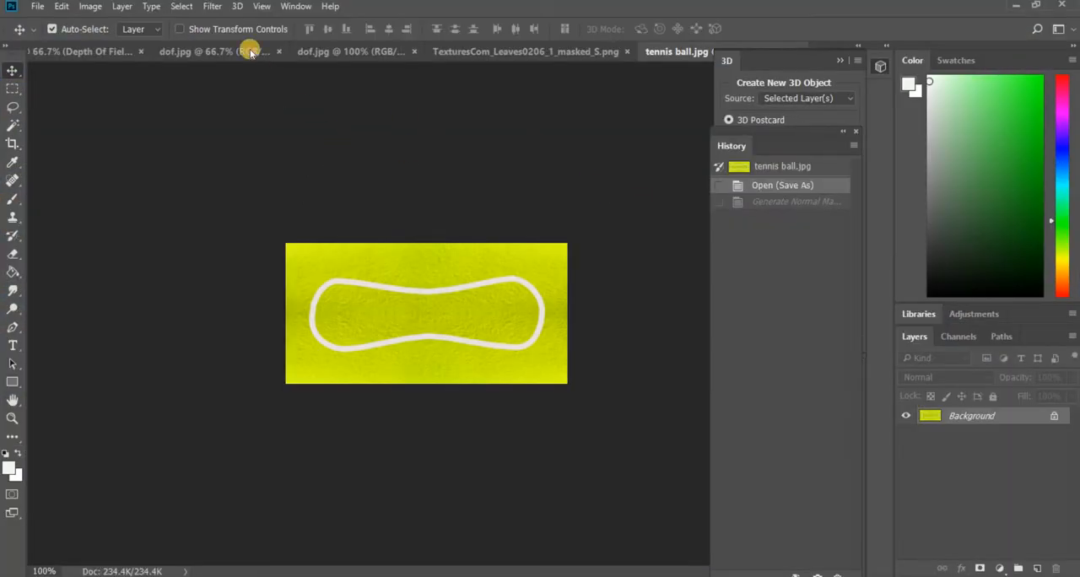
- In Photoshop, start the Generate Normal Map filter on tennis ball.jpg and rotate the sphere preview to inspect the relief
click(212, 7)
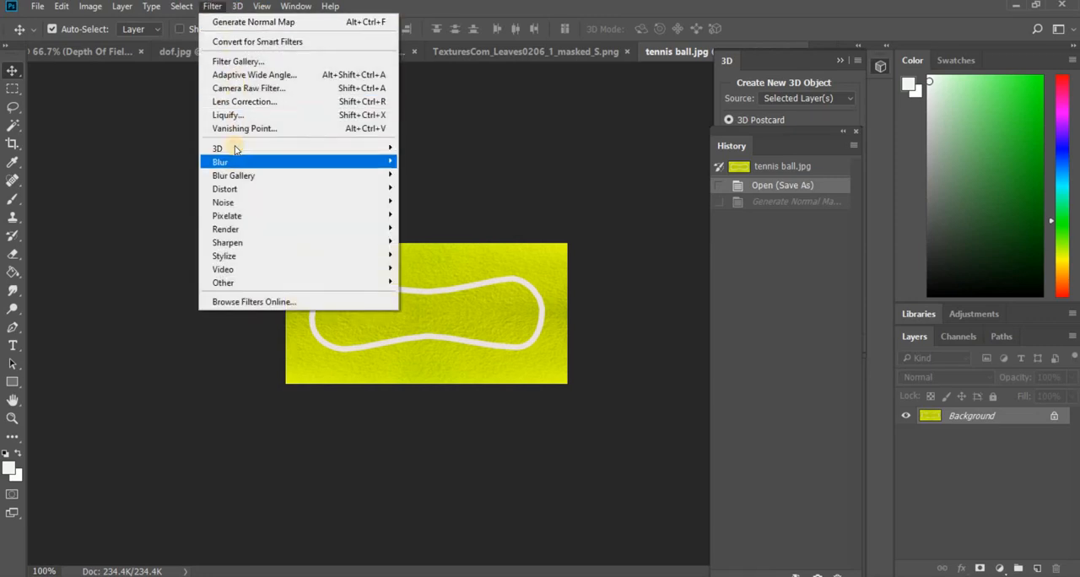
mouse_move(236, 149)
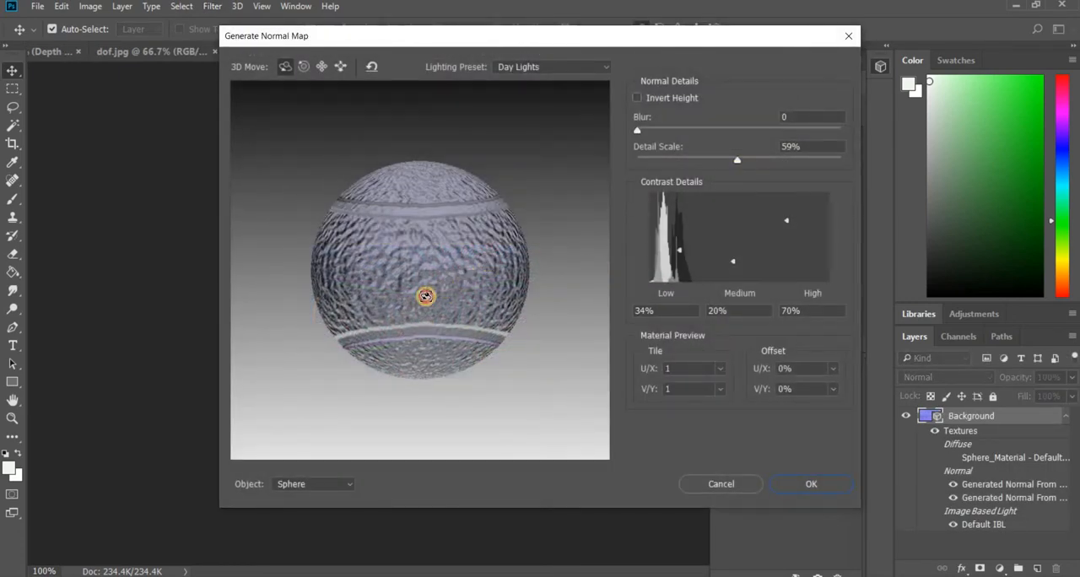
drag(361, 312, 458, 281)
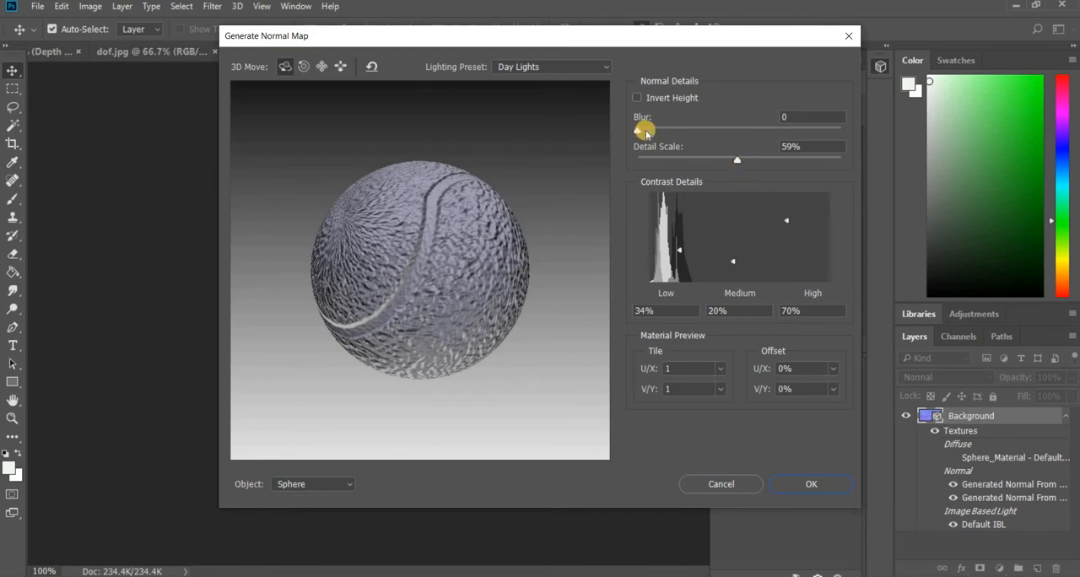
- Try blur values of 5 and 10 for the tennis ball normal map
mouse_move(655, 131)
mouse_down()
mouse_move(680, 134)
mouse_move(635, 131)
mouse_up()
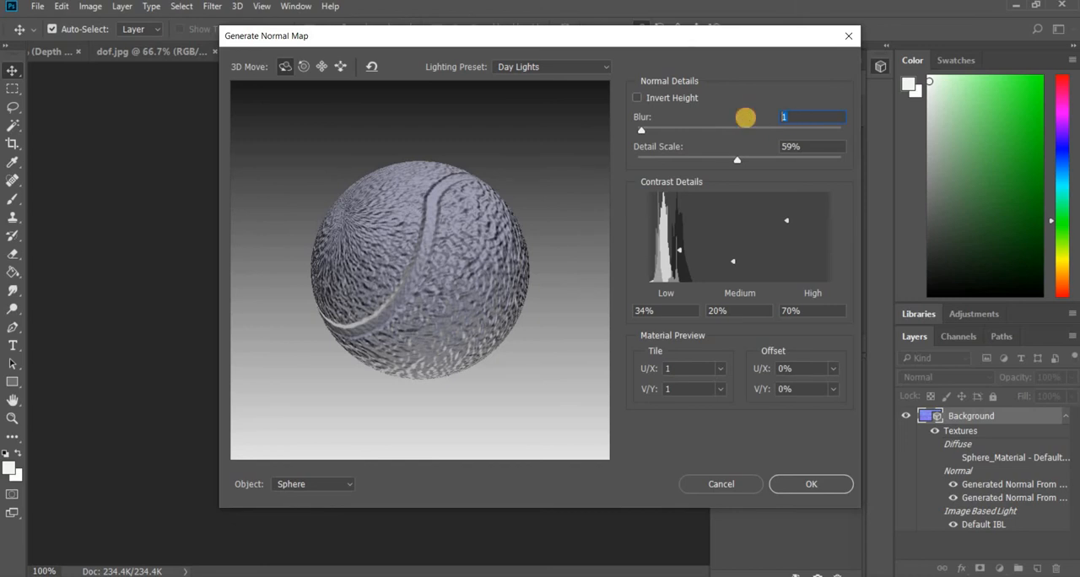
text(5)
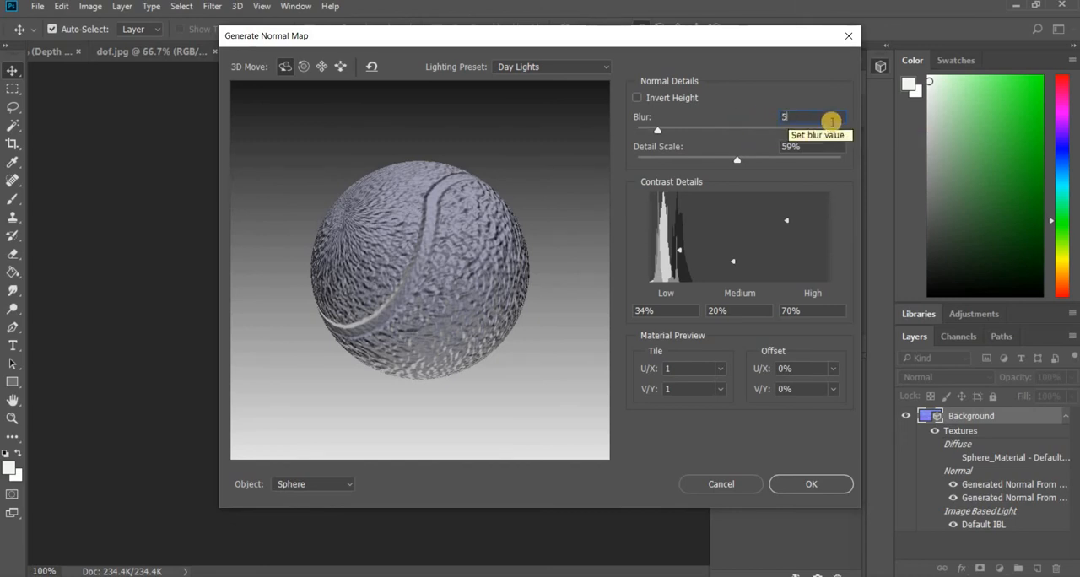
click(783, 115)
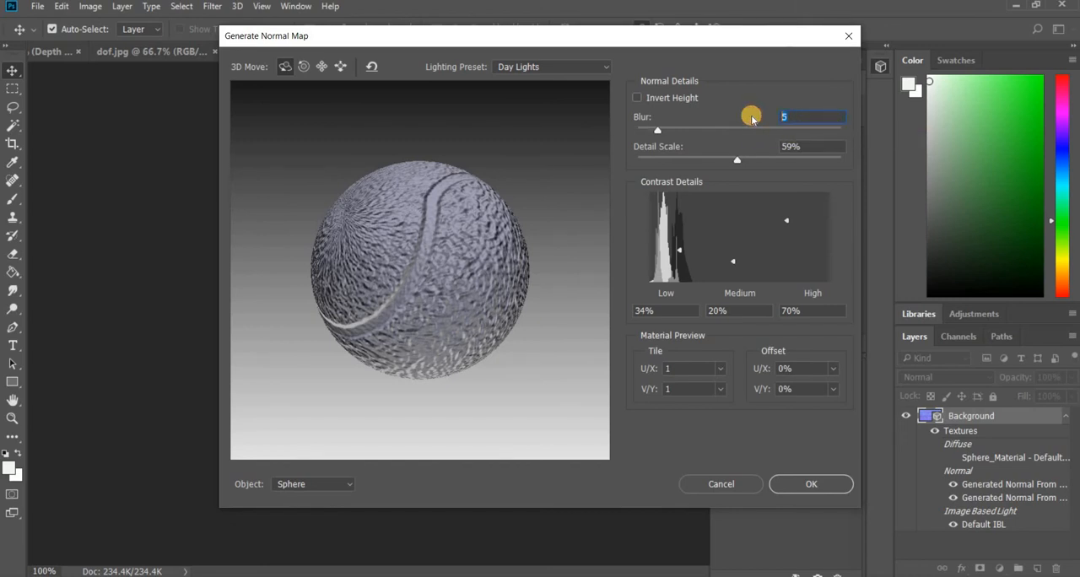
text(10)
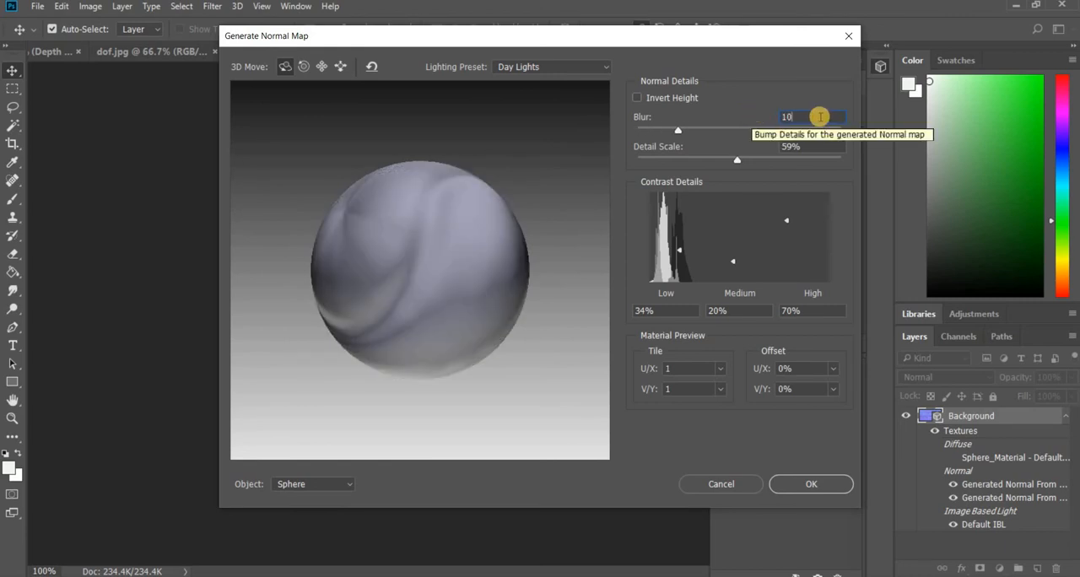
- Set the normal map's blur to 2.5
drag(677, 130, 648, 131)
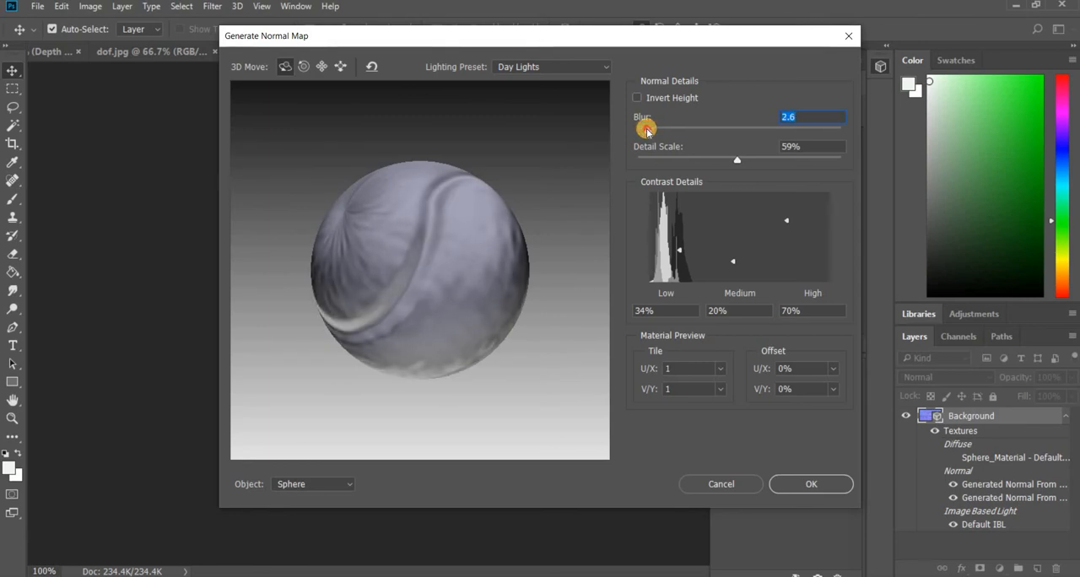
click(806, 123)
text(2.5)
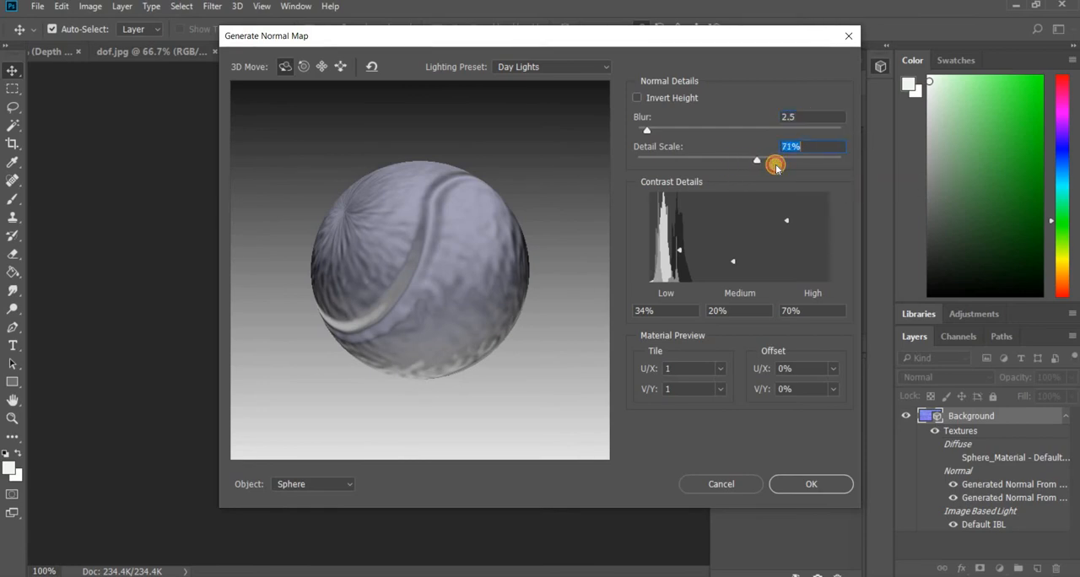
- Try the normal map's detail scale at 82%, 40%, 27% and 25%
click(776, 165)
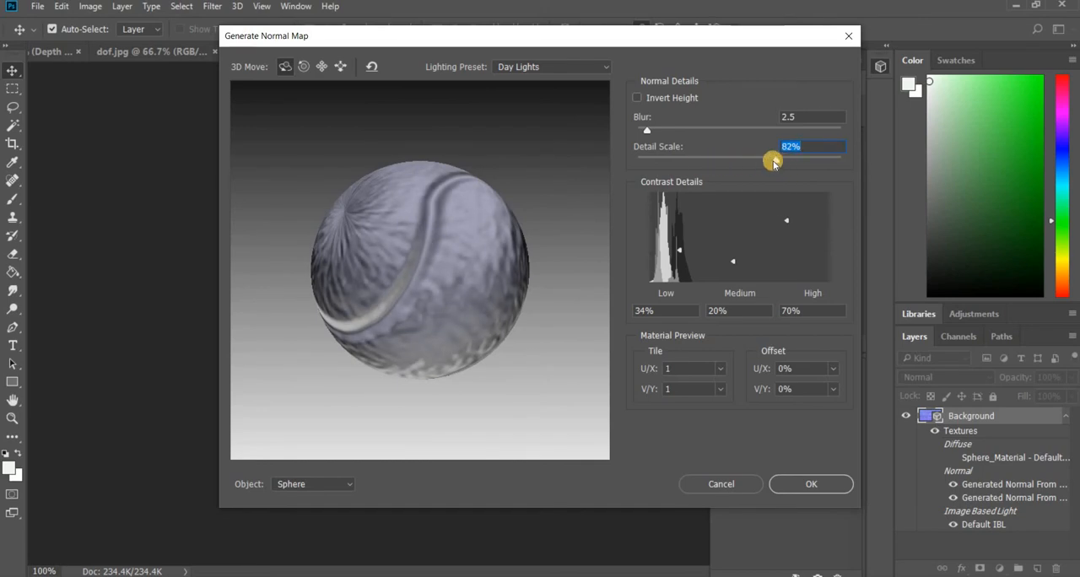
drag(707, 162, 708, 161)
click(687, 163)
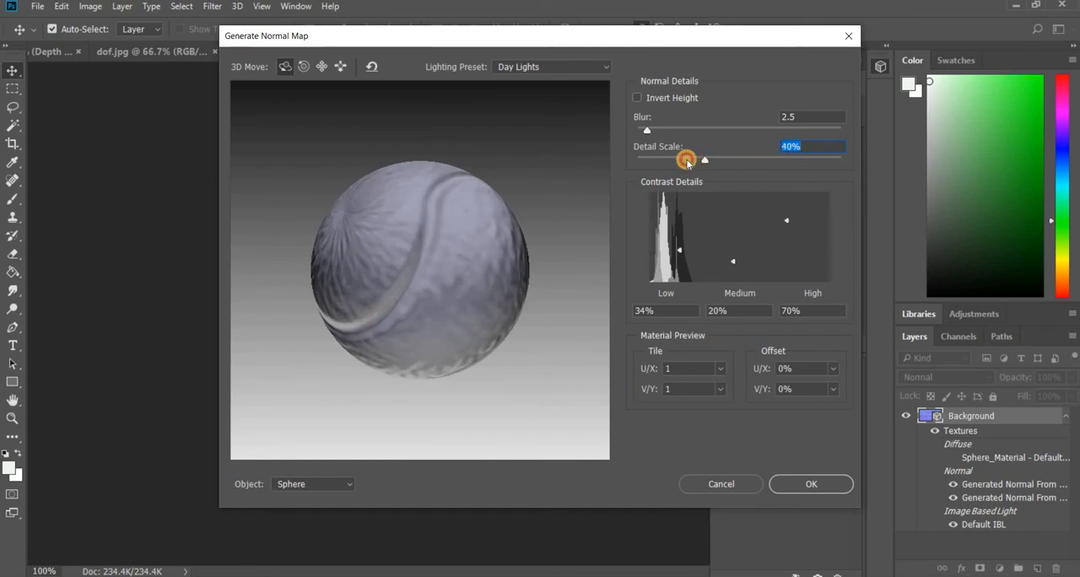
click(685, 161)
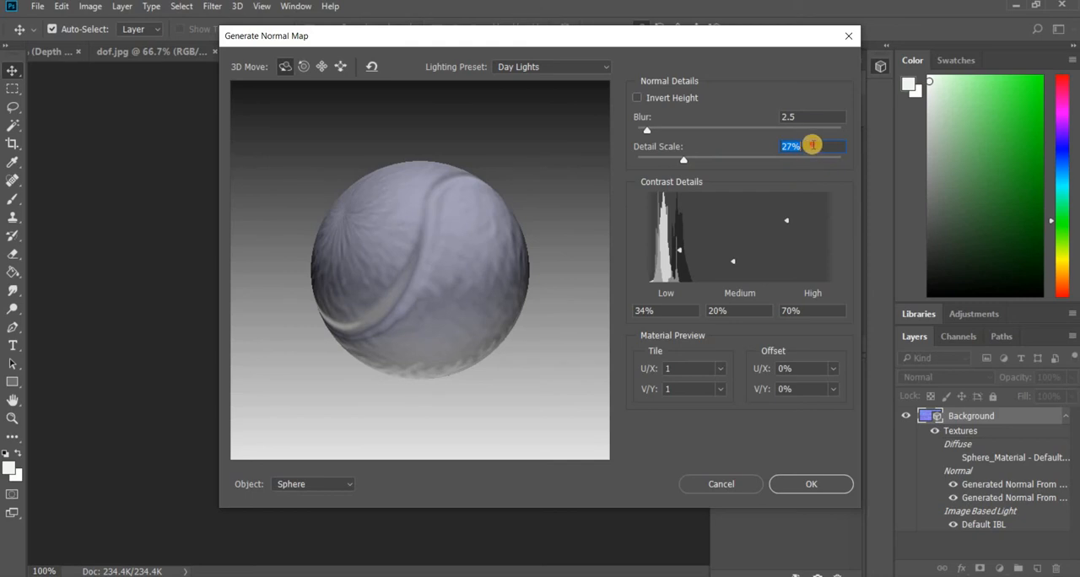
text(25)
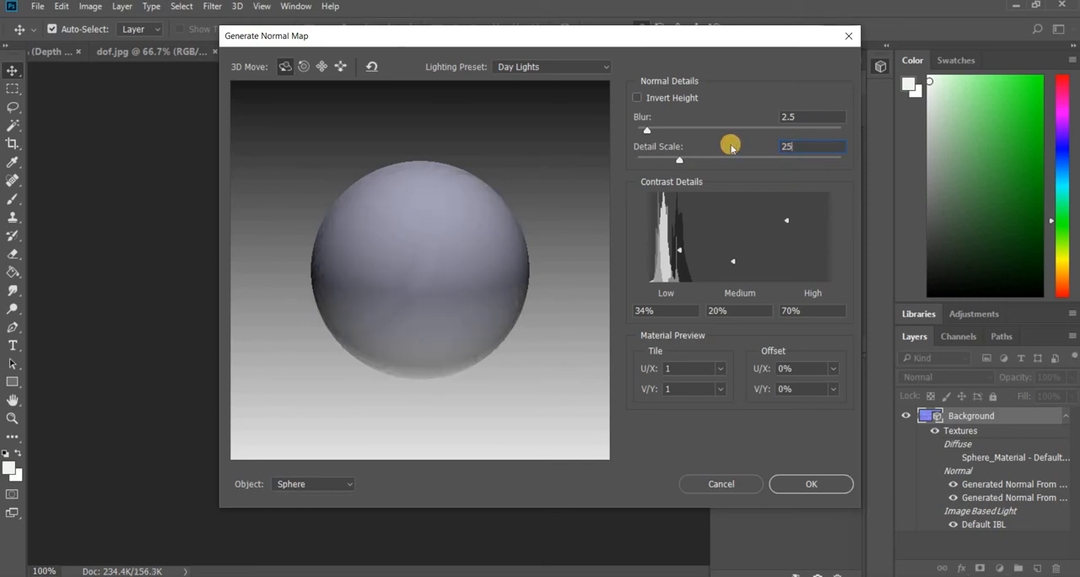
- Compare detail scale values of 90, 100, 50 and 25 on the sphere preview
click(761, 147)
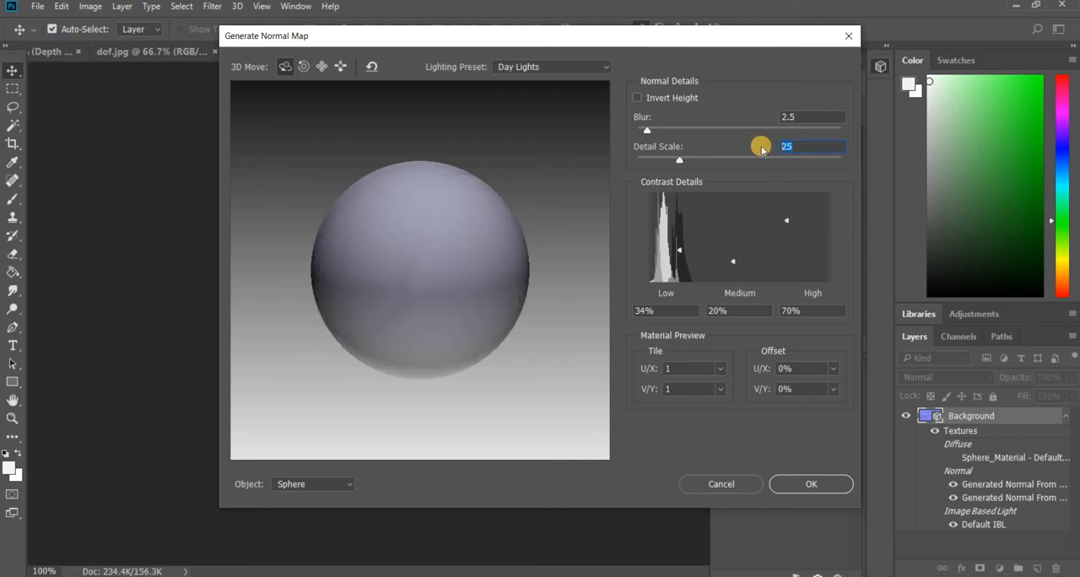
click(753, 149)
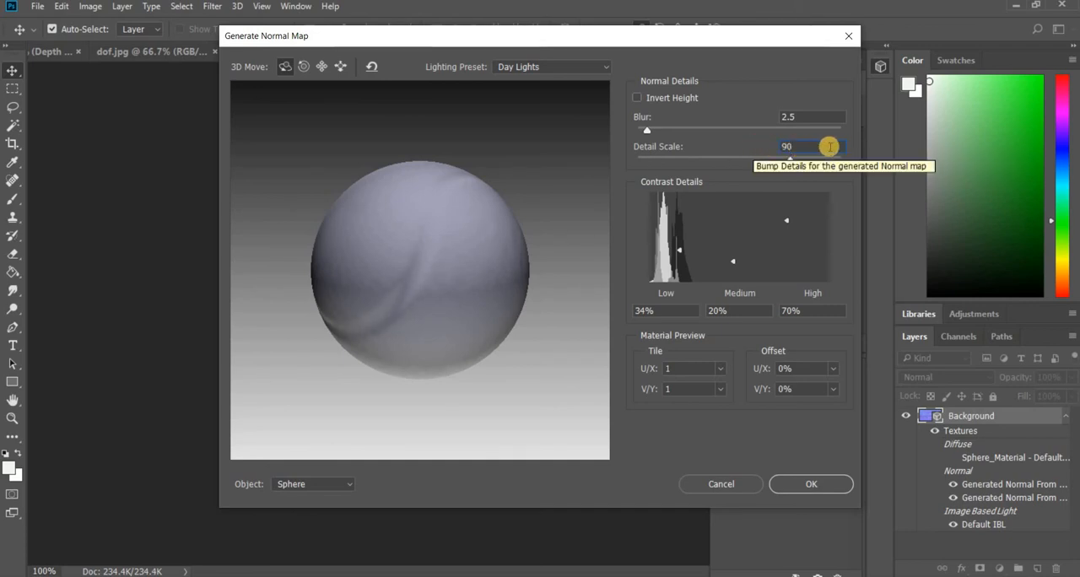
click(747, 147)
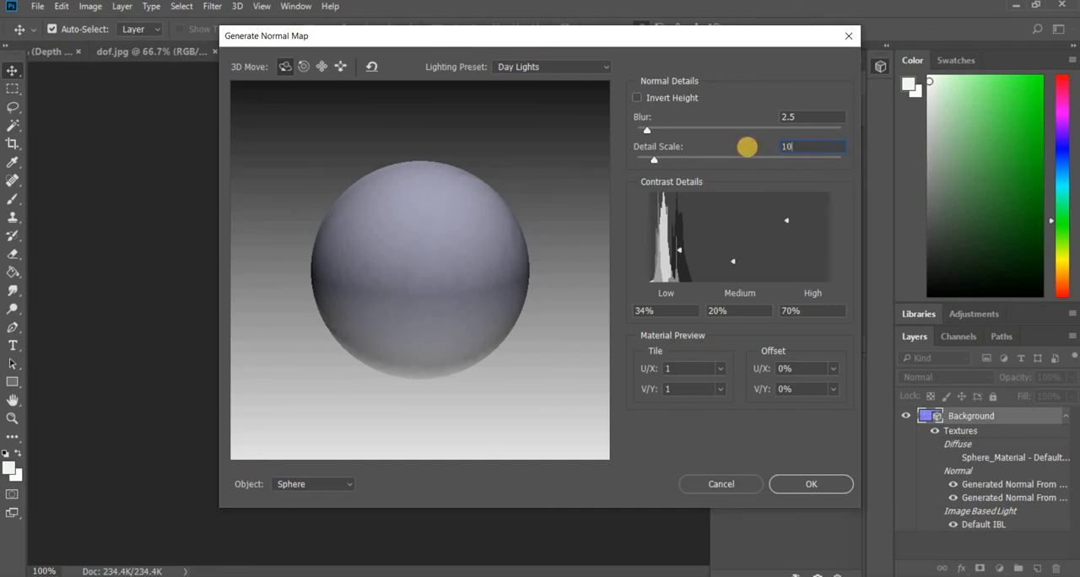
text(100)
click(733, 154)
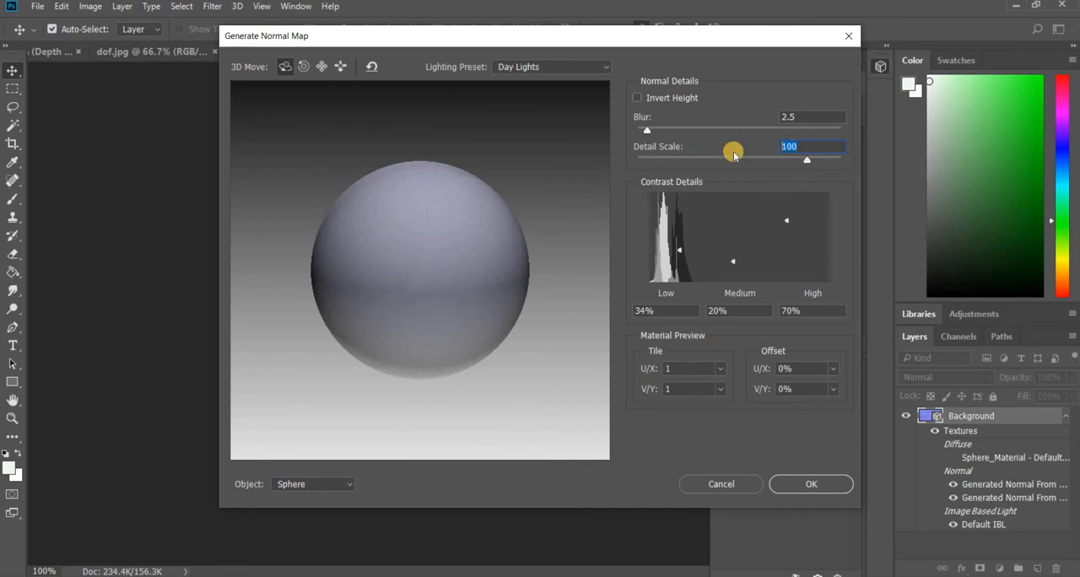
text(50)
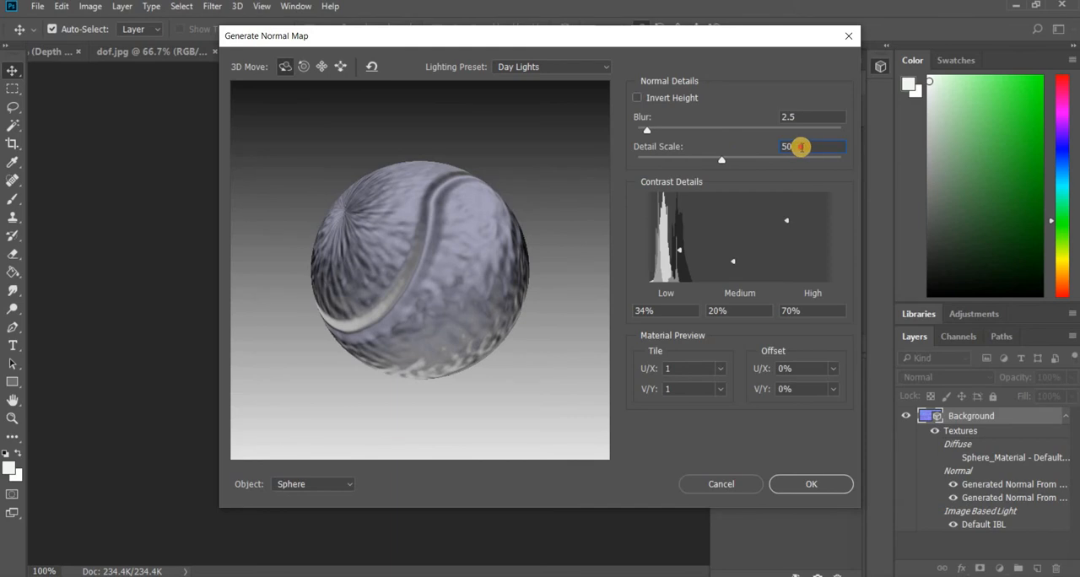
text(25)
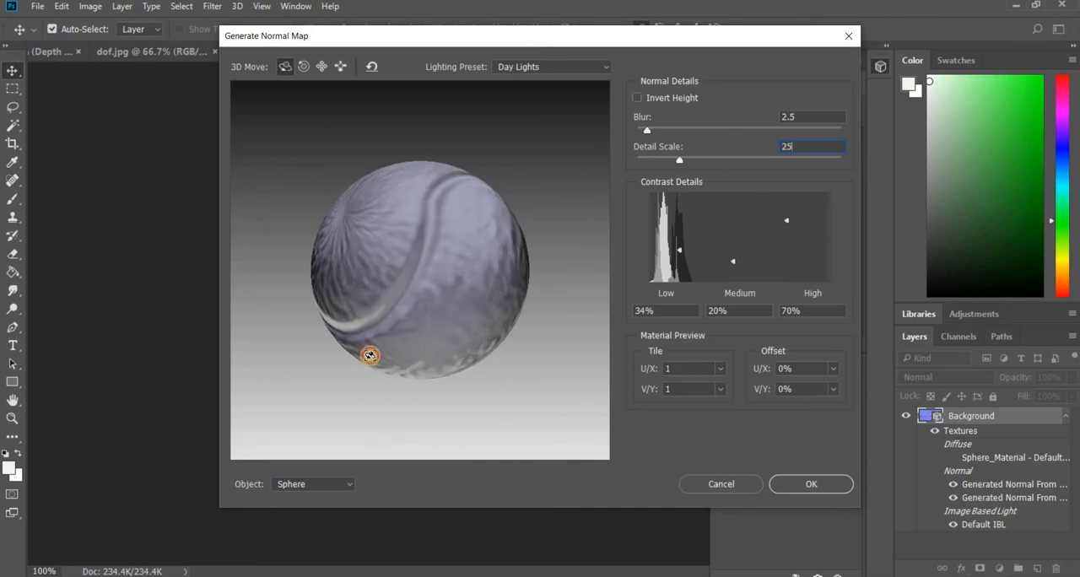
- Rotate the sphere to view the seam from another side and test detail scales of 15, 20 and 25
drag(372, 355, 452, 362)
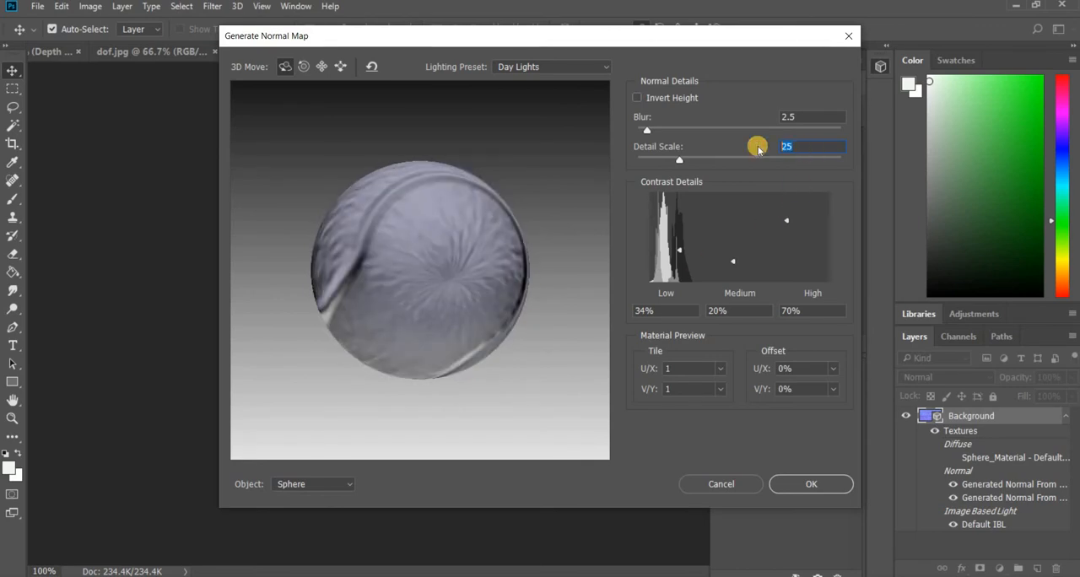
text(15)
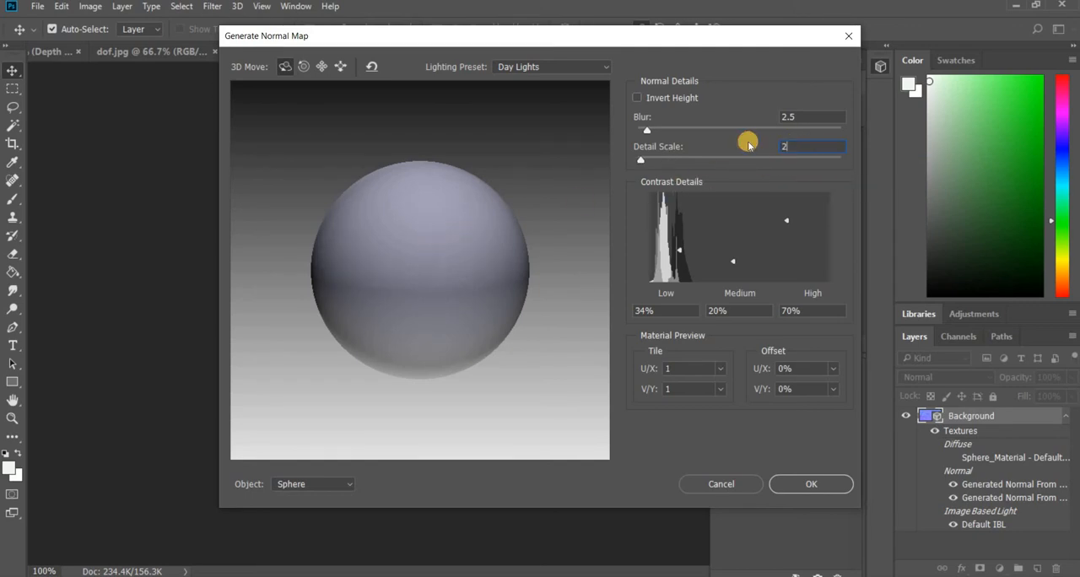
text(0)
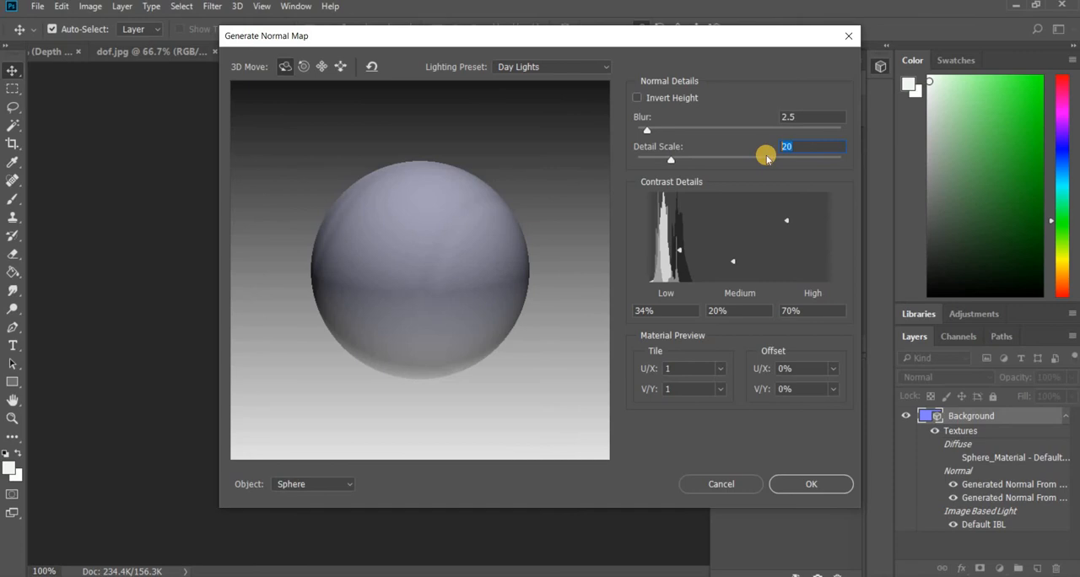
text(25)
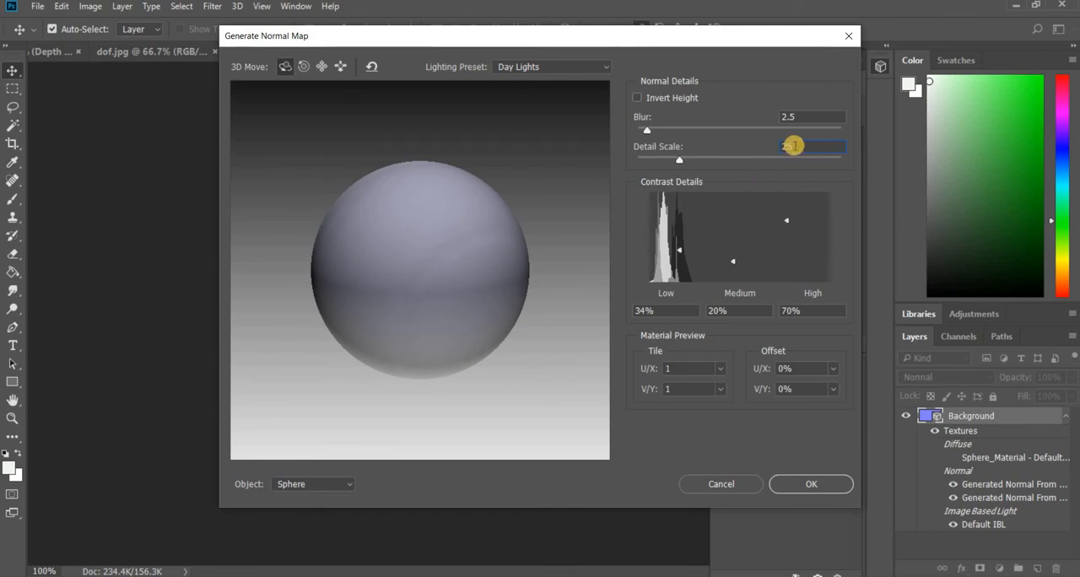
- Set the detail scale to 50 and apply the normal map to the tennis ball image
text(50)
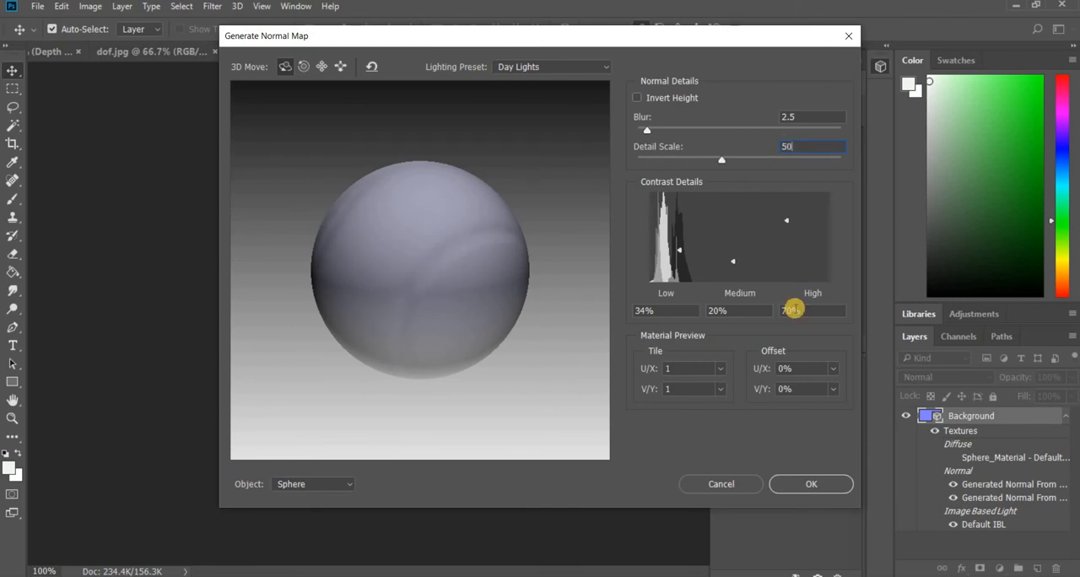
key(Return)
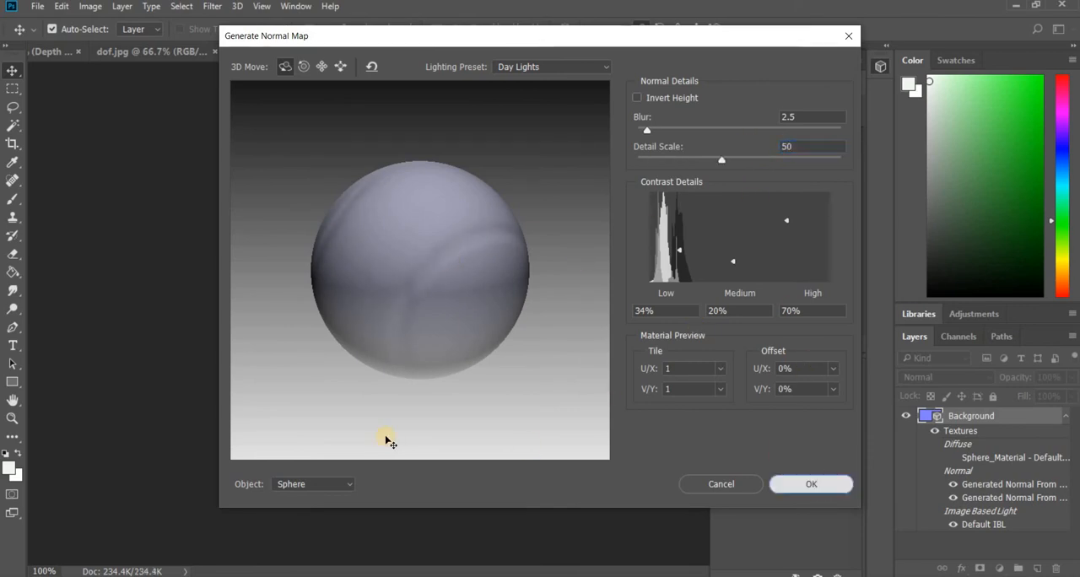
- Save the normal map as a JPEG named "tennis ball matt" in the BallBounce project's Assets/Textures folder
click(39, 7)
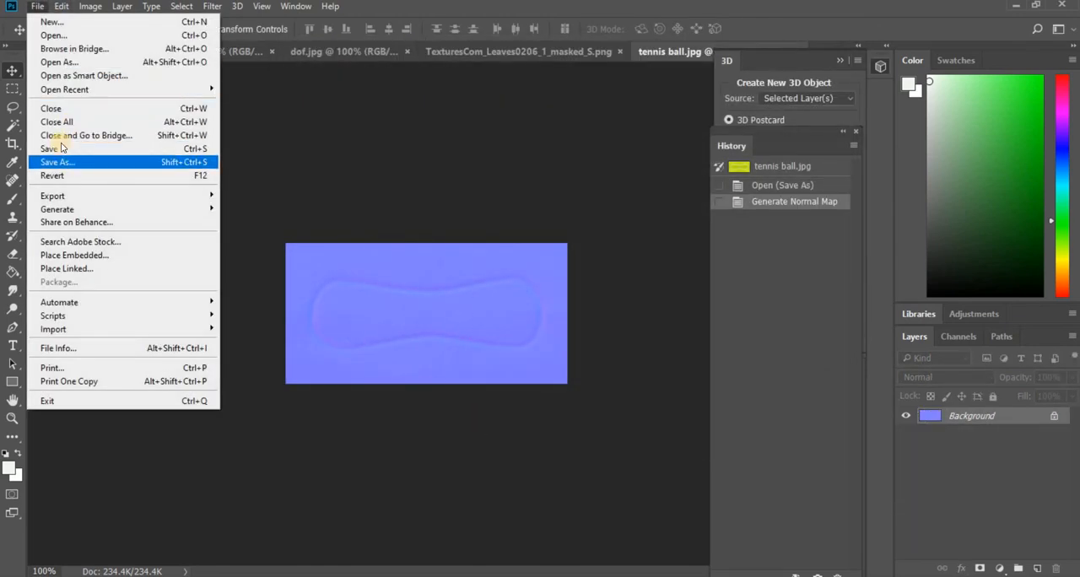
click(61, 160)
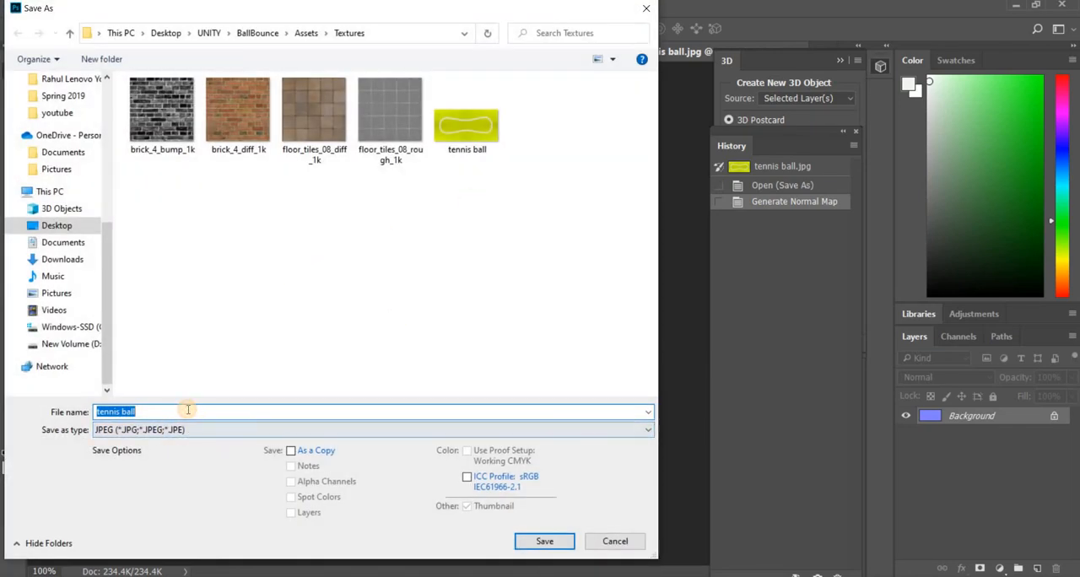
click(185, 411)
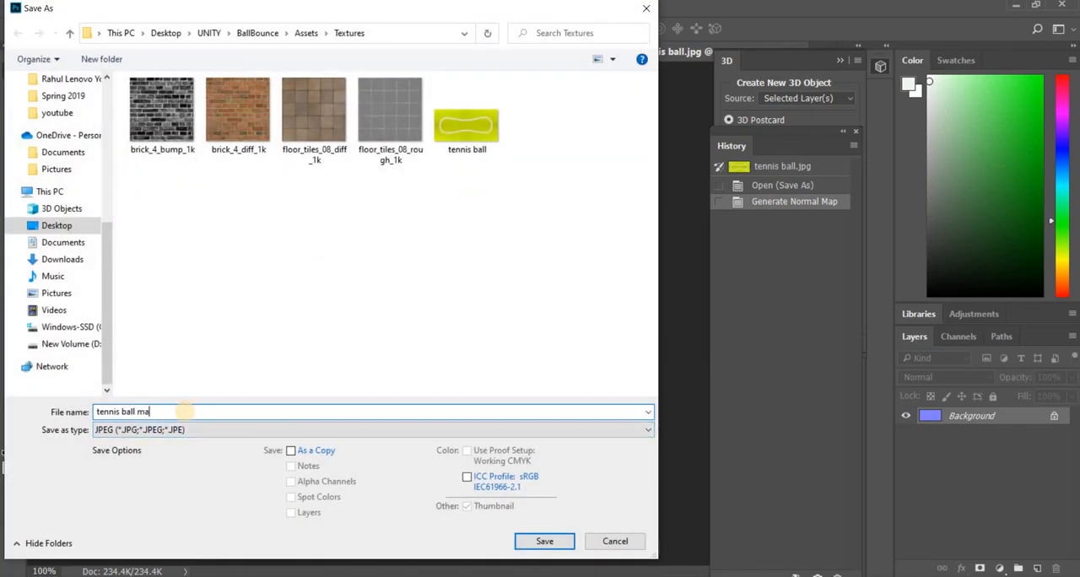
text(matt)
key(Return)
click(412, 68)
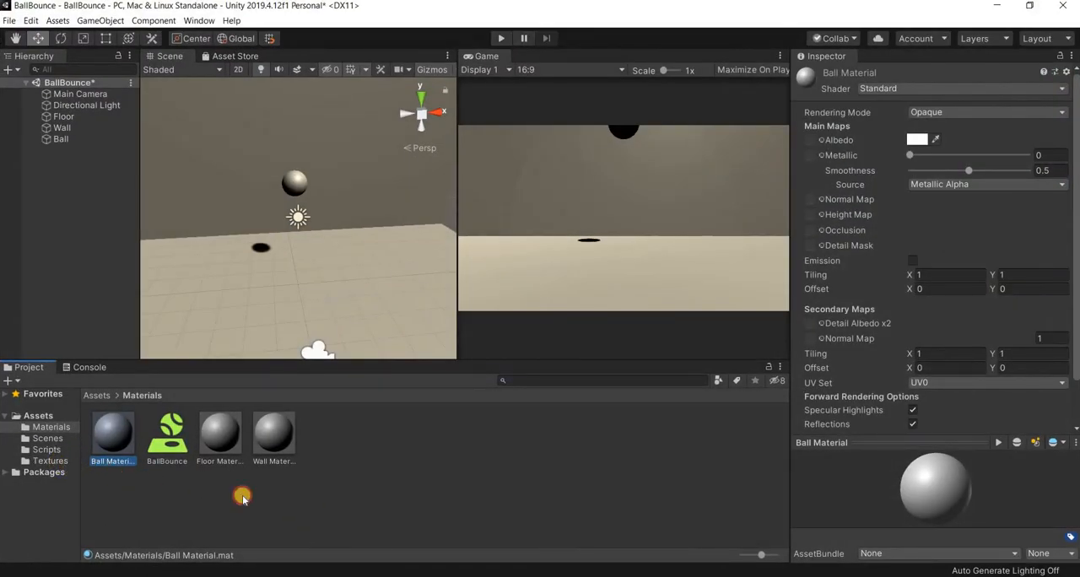
click(51, 461)
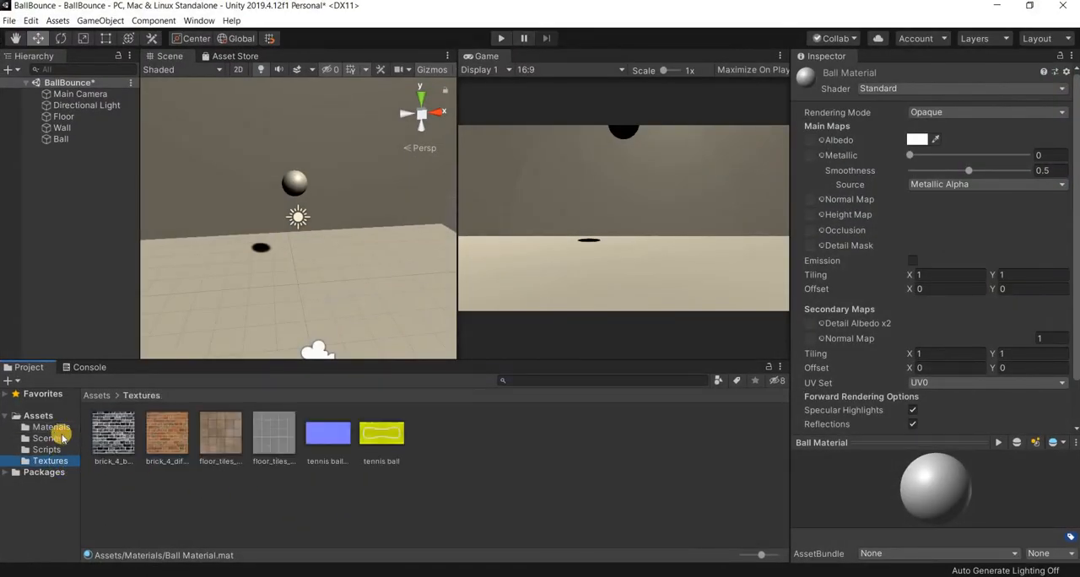
right_click(493, 442)
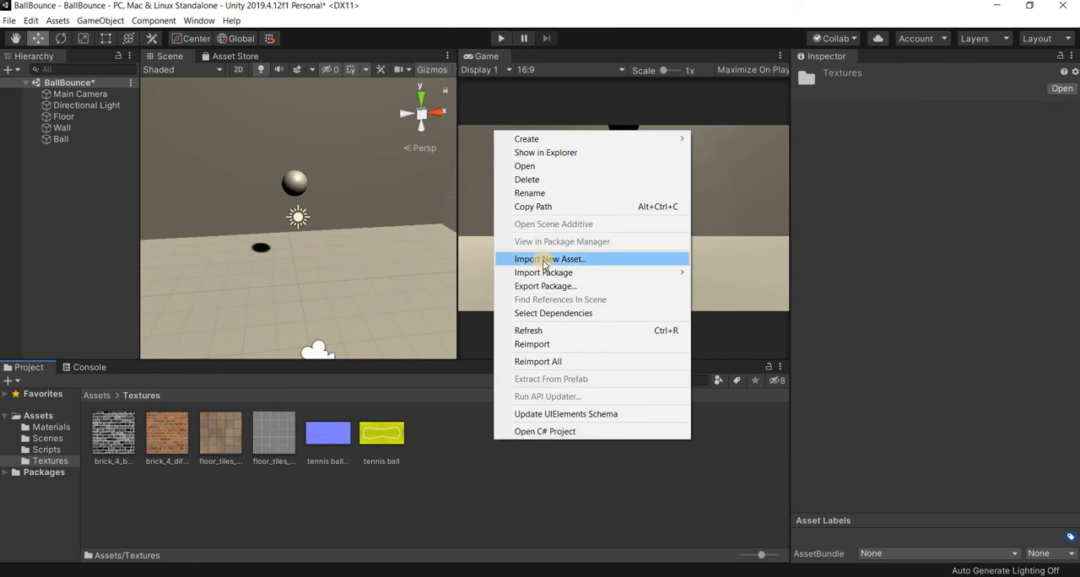
click(544, 261)
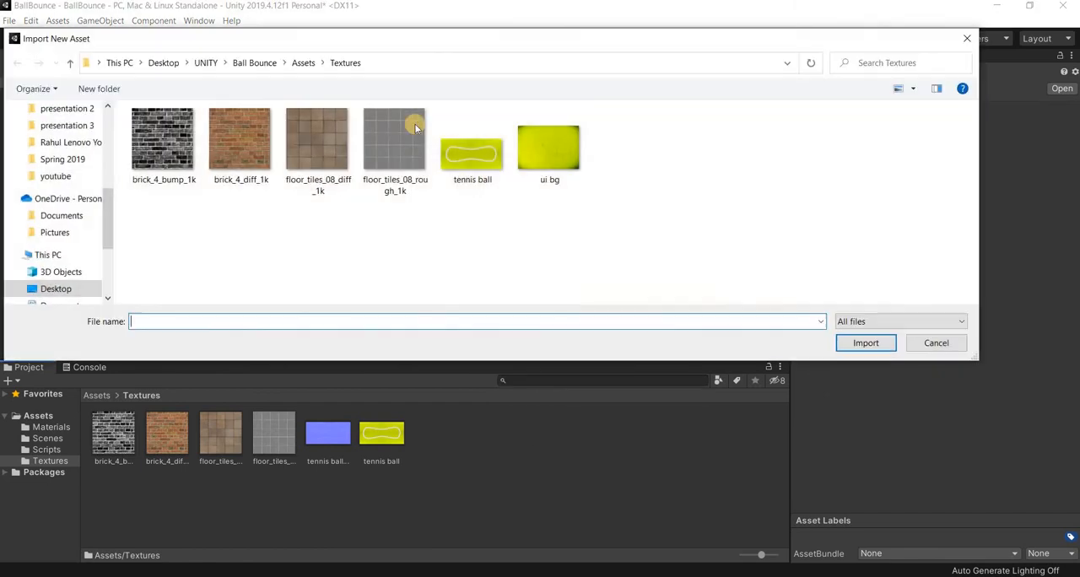
click(936, 343)
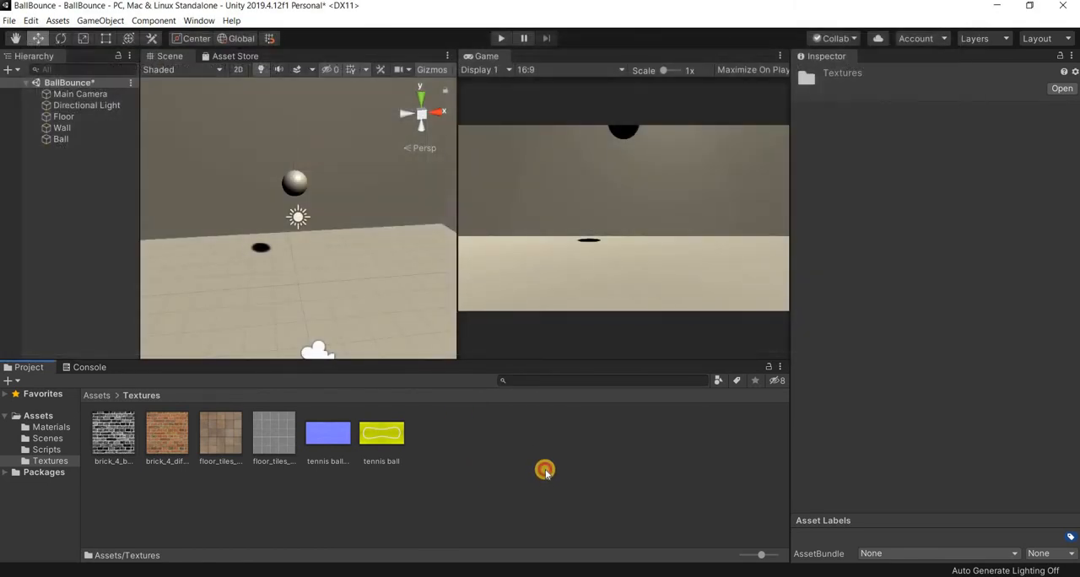
click(545, 470)
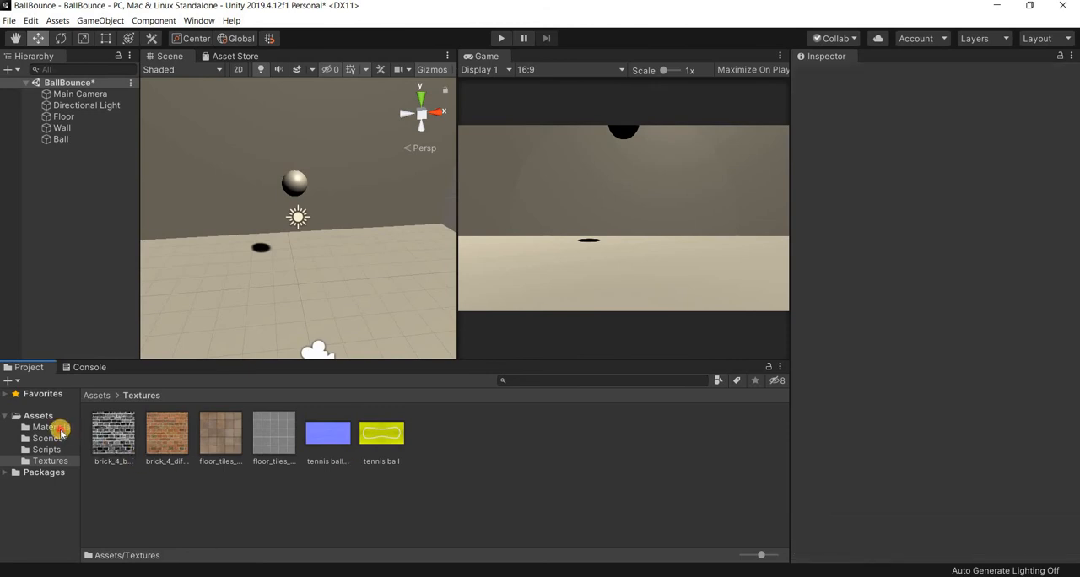
- In Unity, select Ball Material and browse to the Textures folder while keeping the material's properties open
click(52, 428)
click(113, 435)
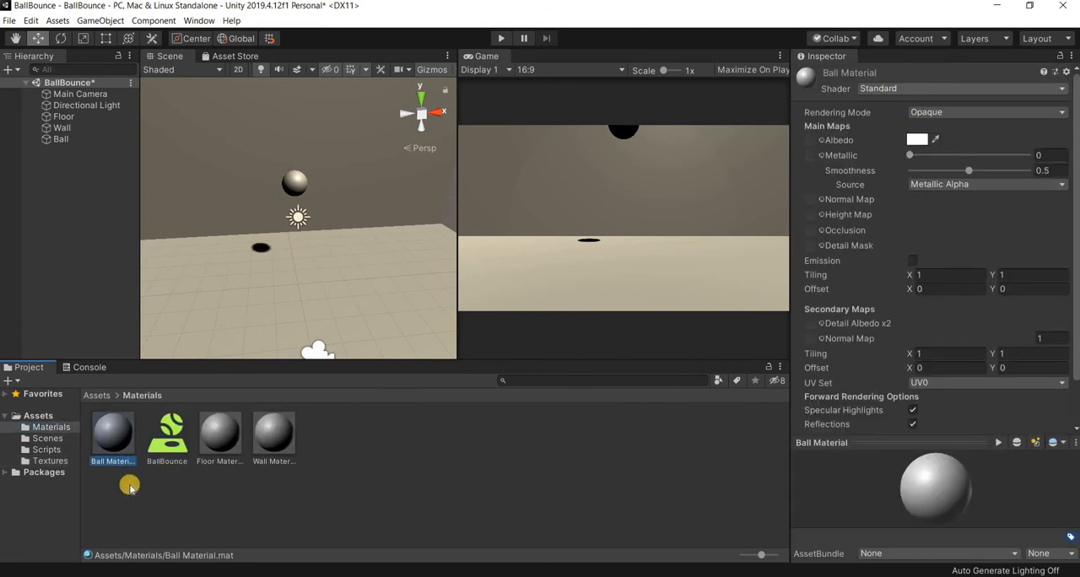
click(42, 460)
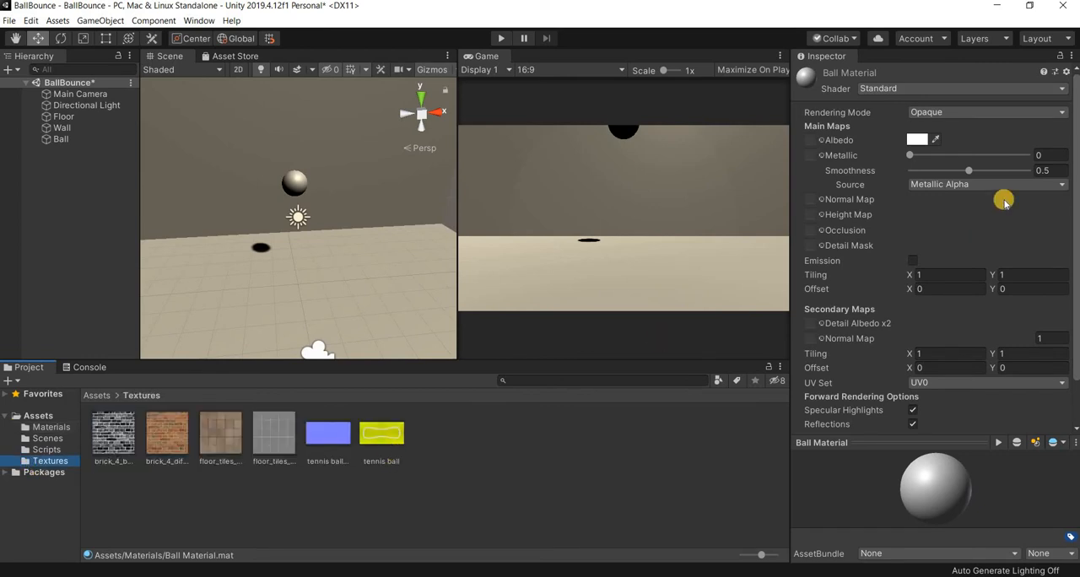
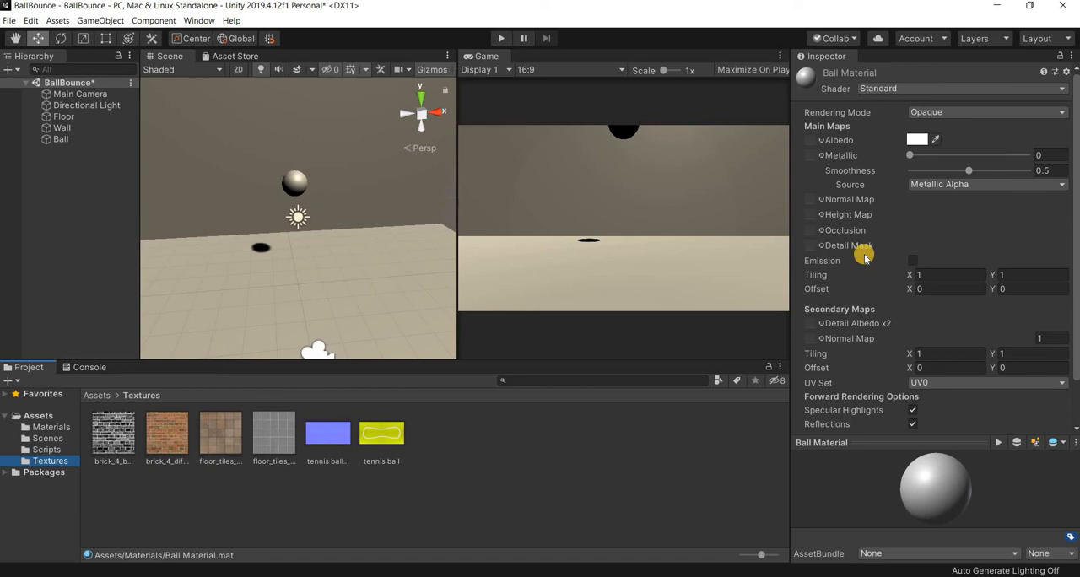
- Set Ball Material's shader to Legacy Shaders/Bumped Diffuse, with "tennis ball" as the base texture and "tennis ball matt" as the normal map
click(936, 89)
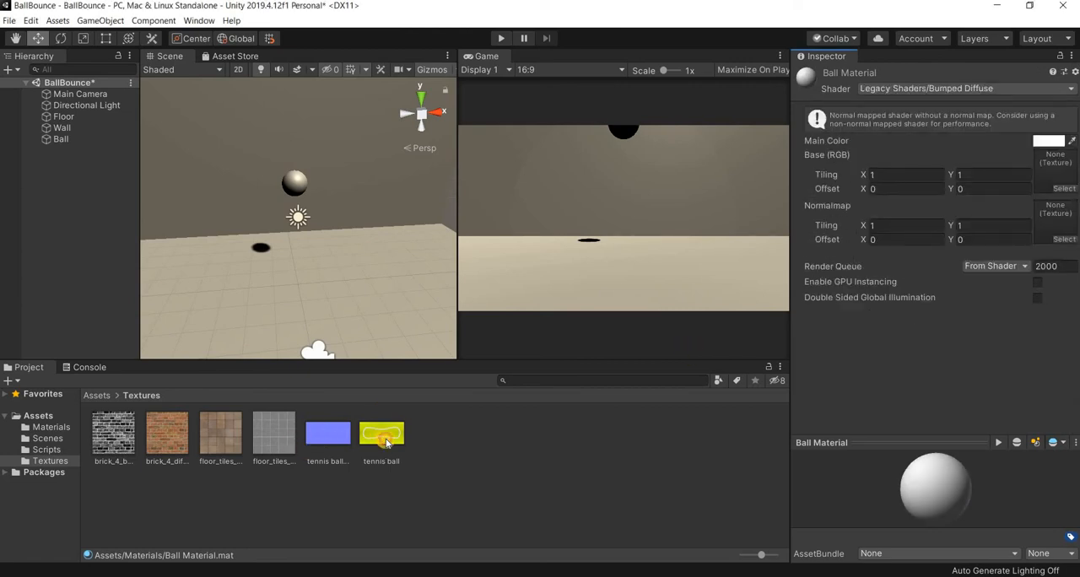
drag(384, 440, 1056, 167)
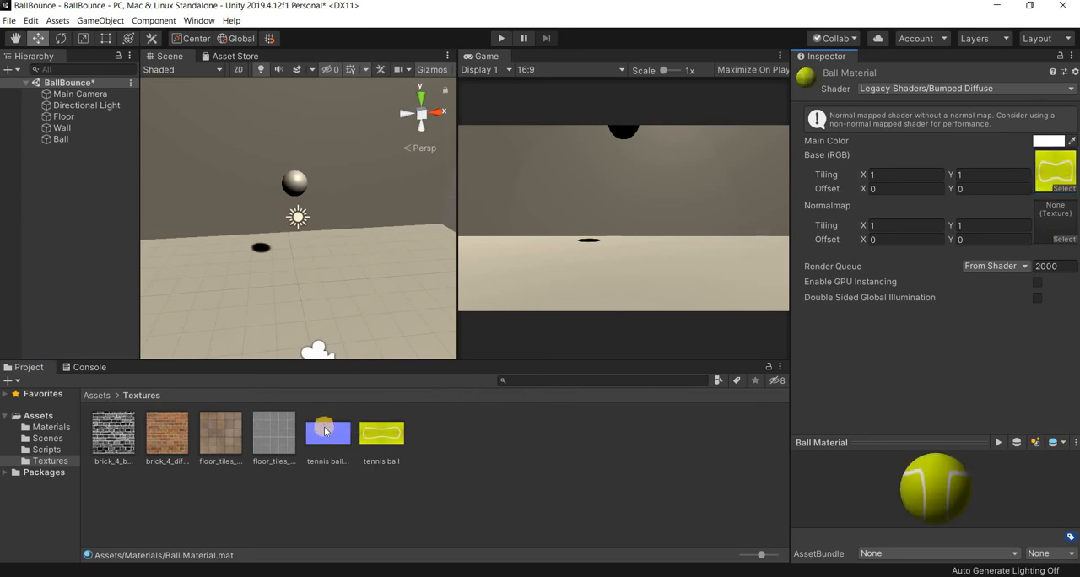
drag(324, 431, 1054, 212)
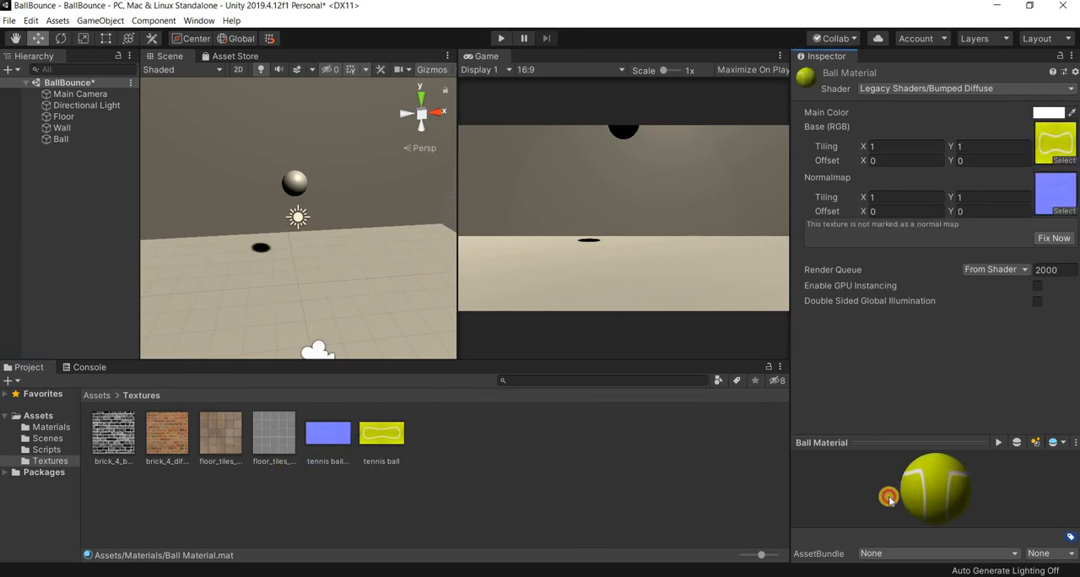
drag(890, 496, 945, 483)
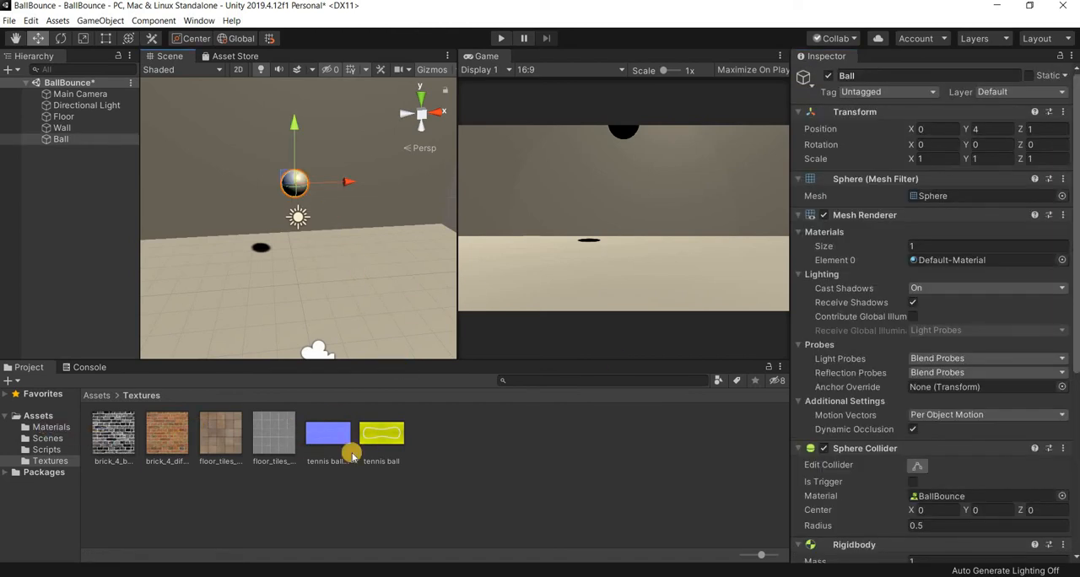
- Apply Ball Material from the Materials folder to the Ball in the scene
click(52, 427)
drag(108, 443, 292, 186)
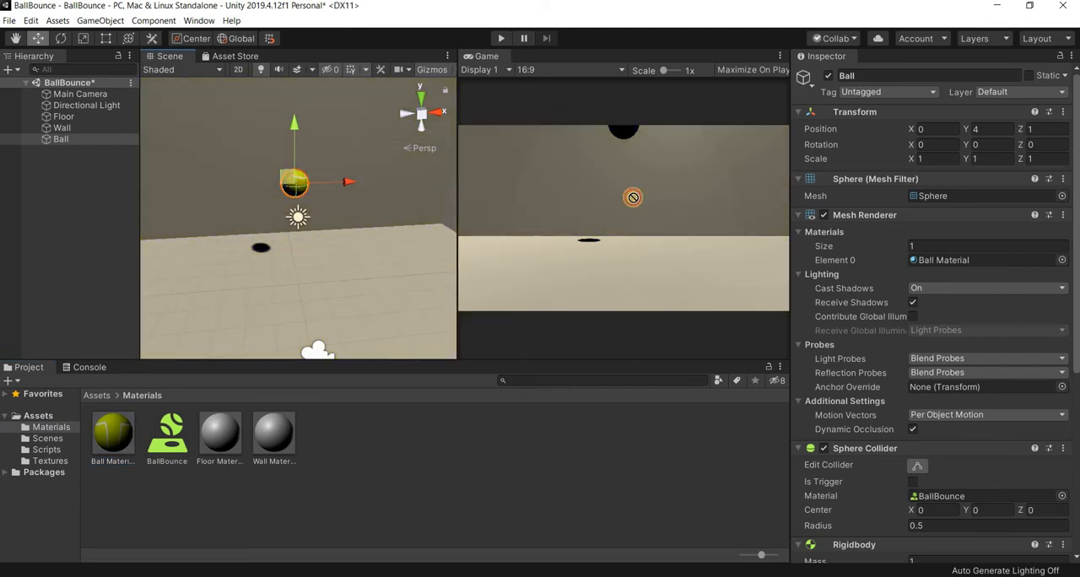
drag(633, 197, 951, 261)
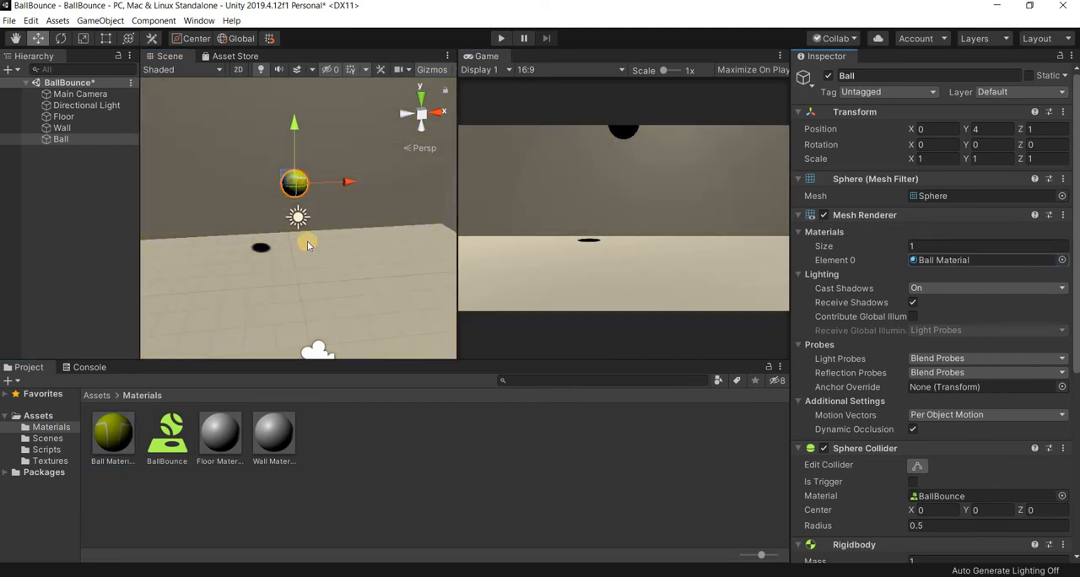
scroll(294, 196, up, 4)
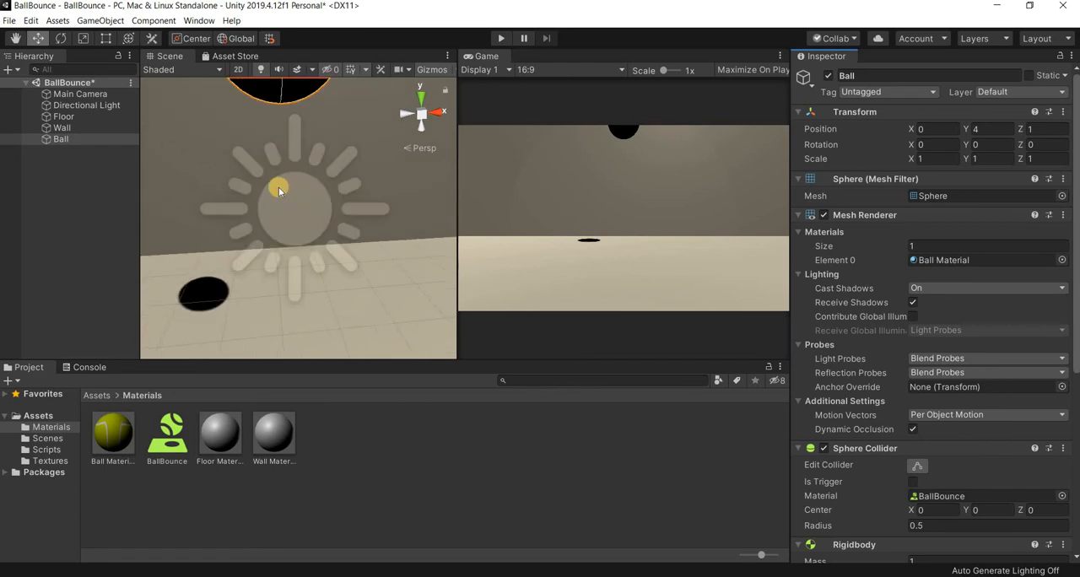
scroll(280, 189, down, 1)
right_drag(443, 220, 282, 237)
key(f)
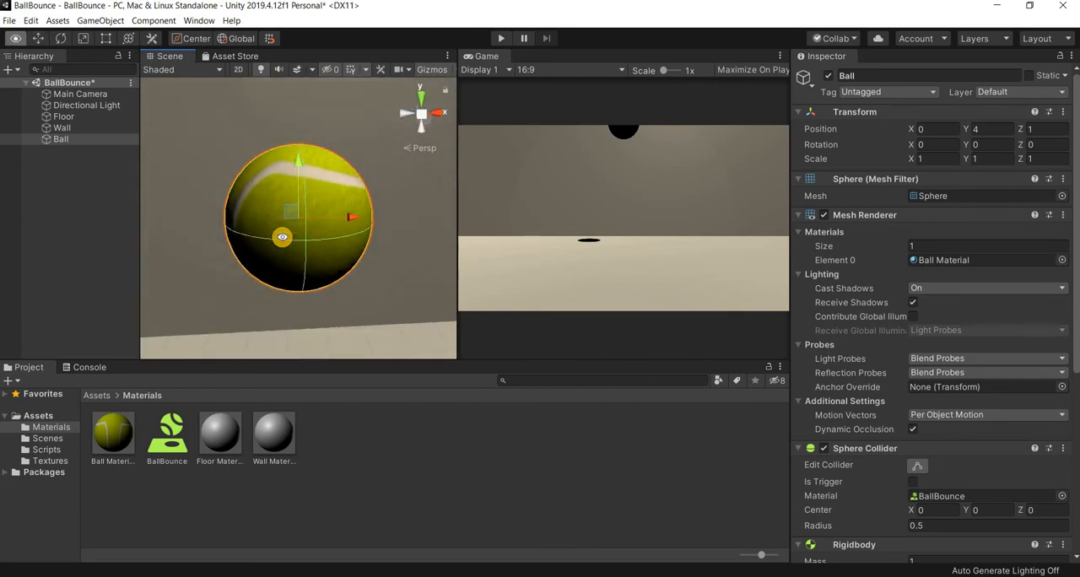
alt+drag(282, 237, 292, 267)
scroll(292, 268, down, 10)
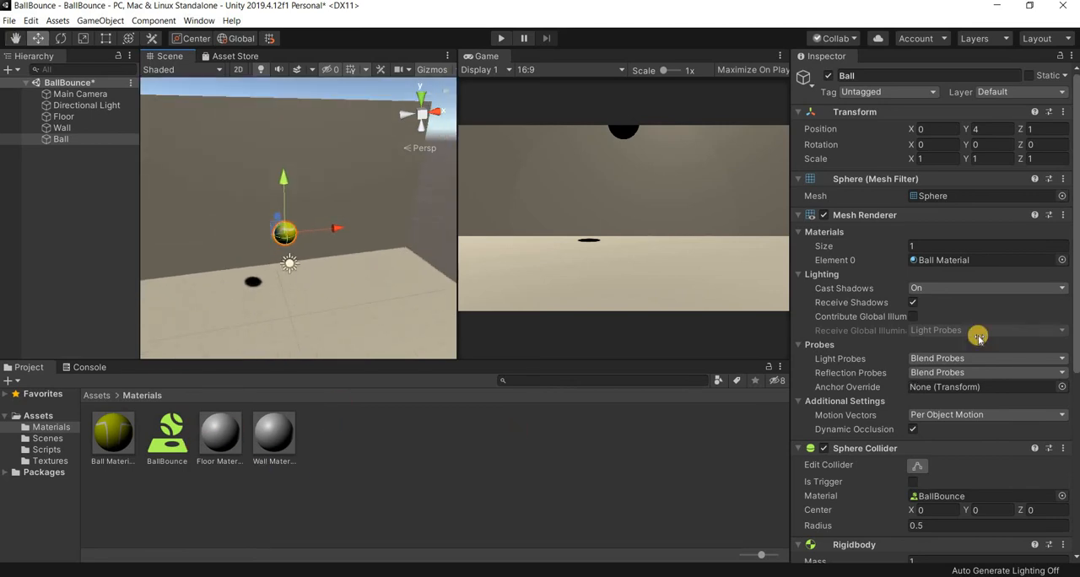
- Set Floor Material's shader to Legacy Shaders/Bumped Specular and assign floor_tiles_08_diff_1k as its base texture
click(220, 435)
click(921, 91)
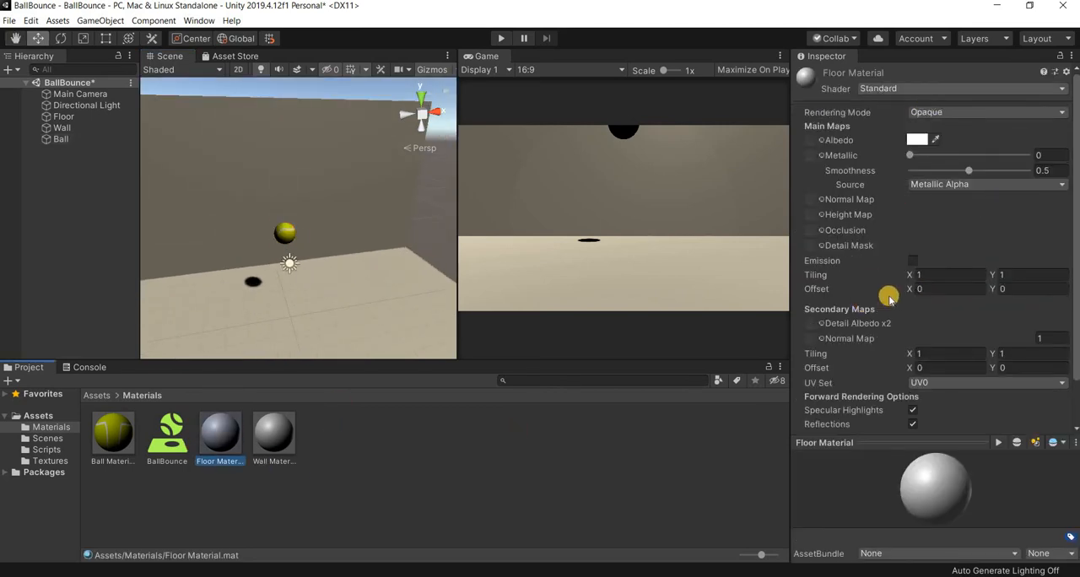
click(899, 308)
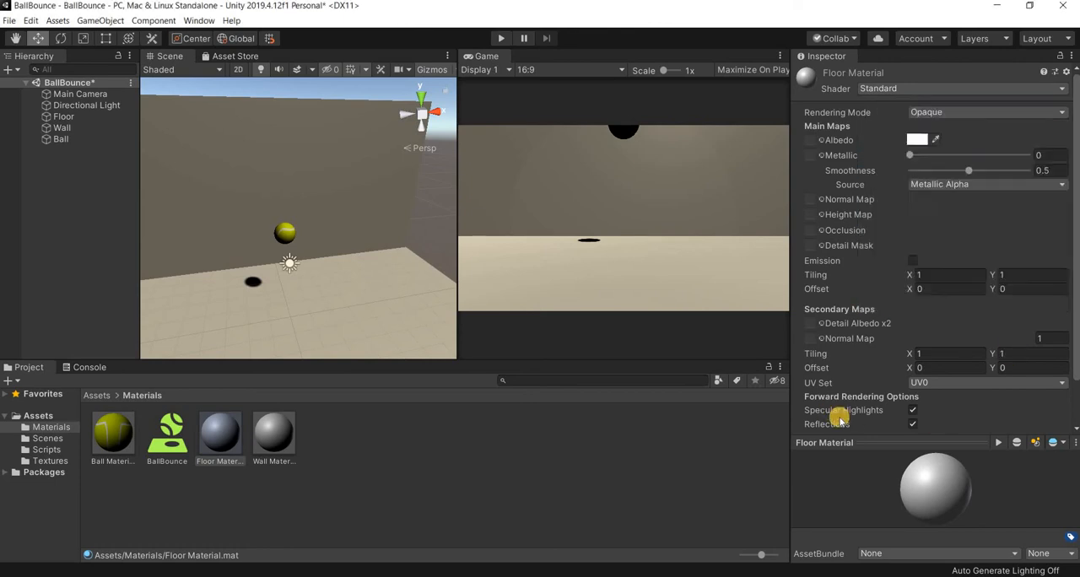
click(62, 464)
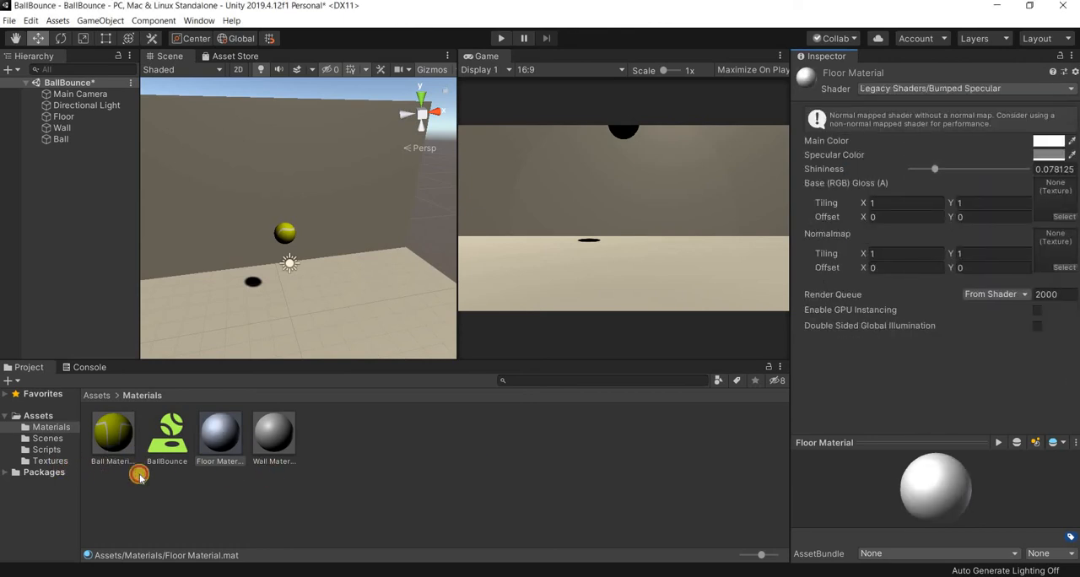
drag(735, 277, 1061, 199)
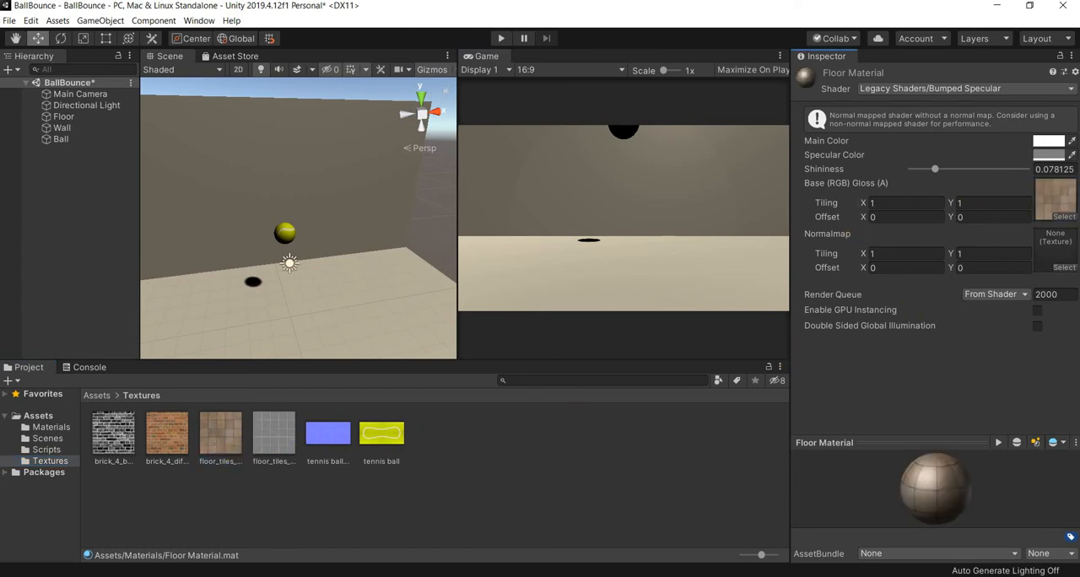
- Set Floor Material's shininess to 0.203, assign floor_tiles_08_rough_1k as its normal map and mark that texture as a normal map
mouse_move(951, 170)
mouse_down()
mouse_move(935, 167)
mouse_move(967, 170)
mouse_up()
drag(1001, 254, 1061, 253)
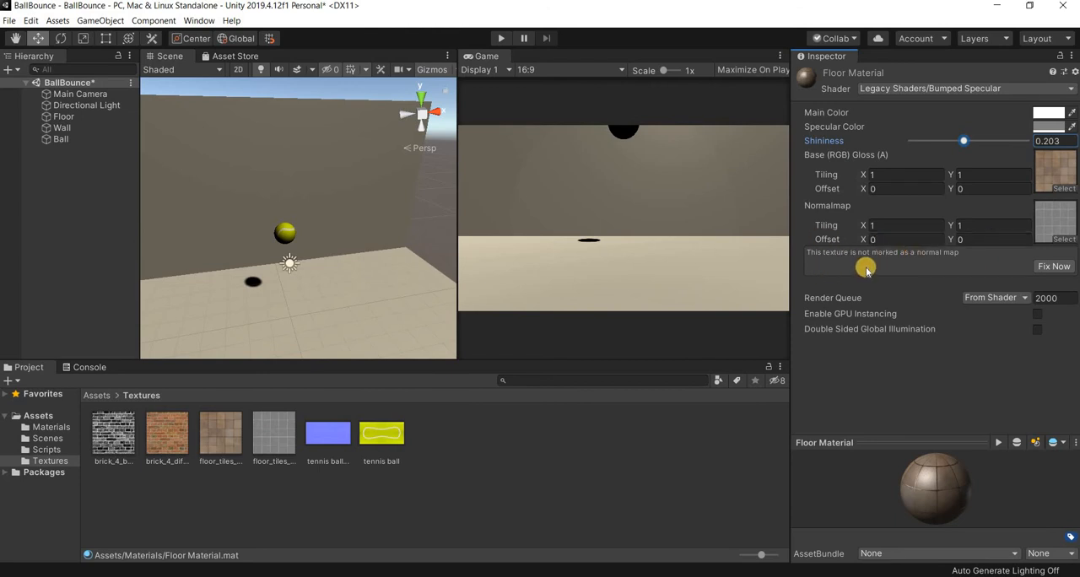
click(1067, 265)
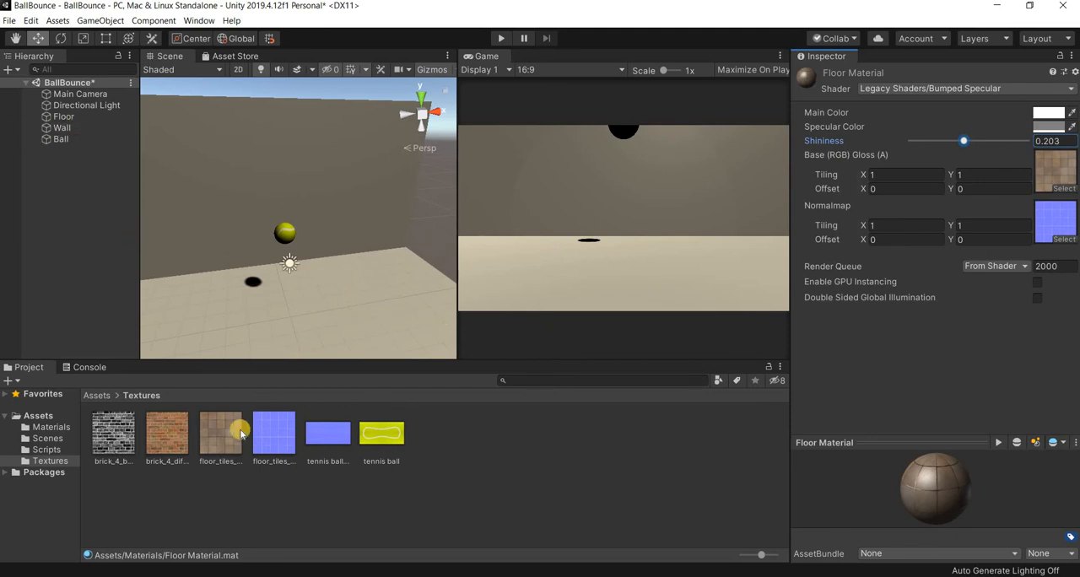
- Apply Floor Material from the Materials folder to the Floor plane in the scene
click(433, 318)
click(52, 428)
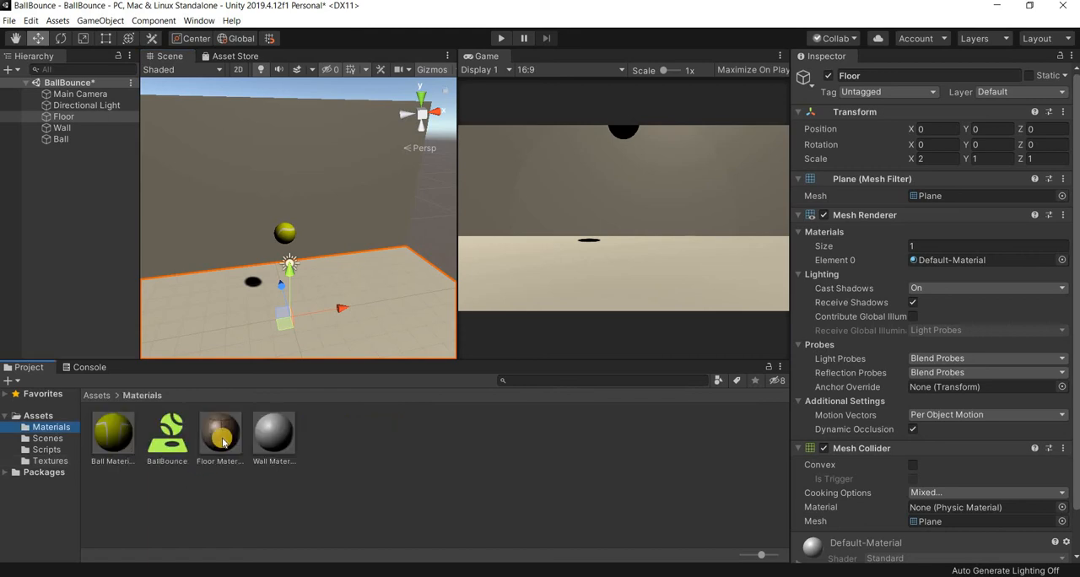
drag(220, 432, 412, 312)
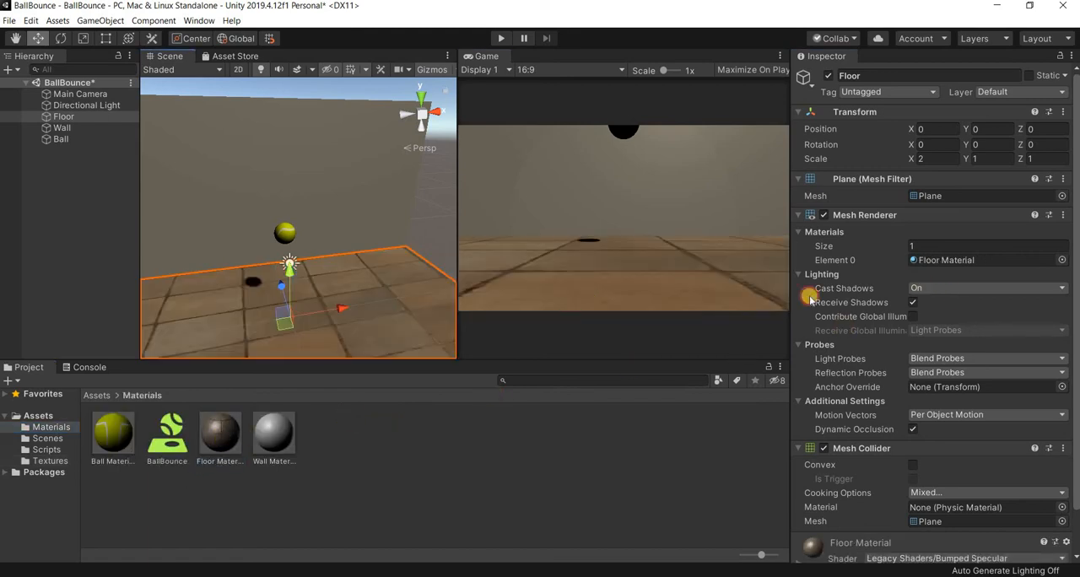
- Set Floor Material's base texture and normal map tiling to 2 in both X and Y
click(214, 445)
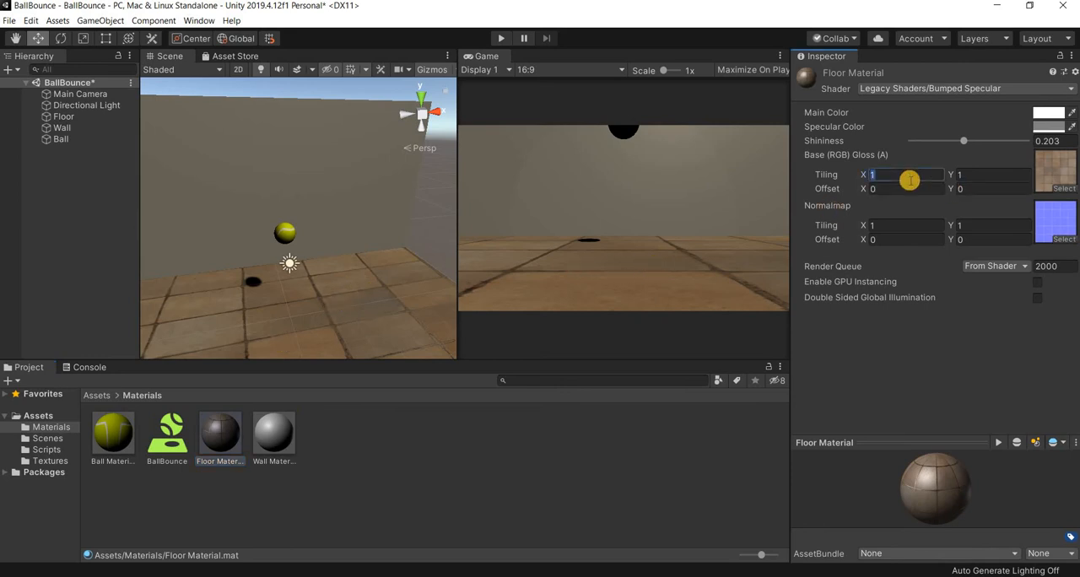
text(2)
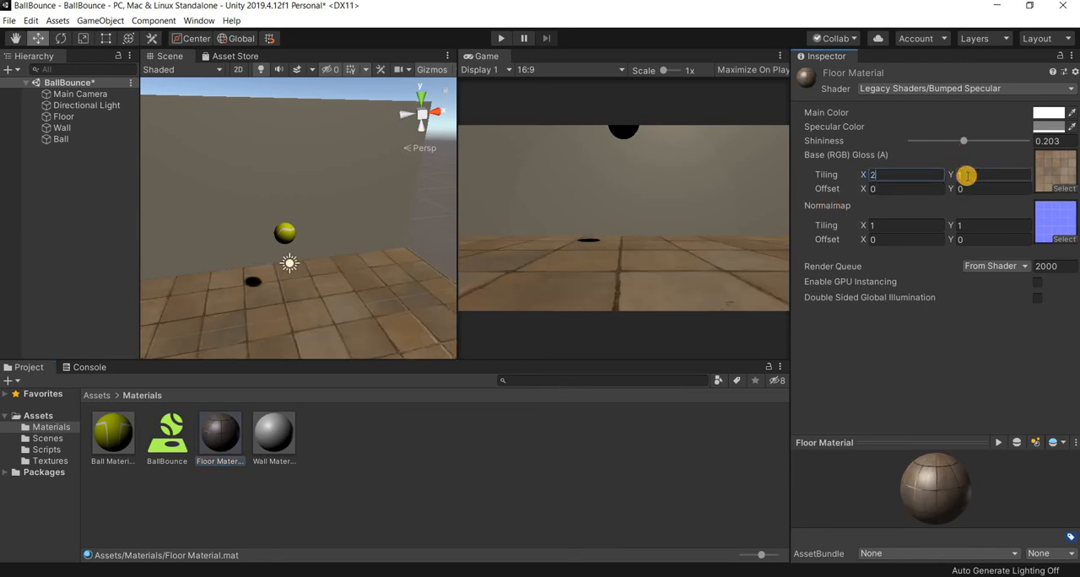
text(2)
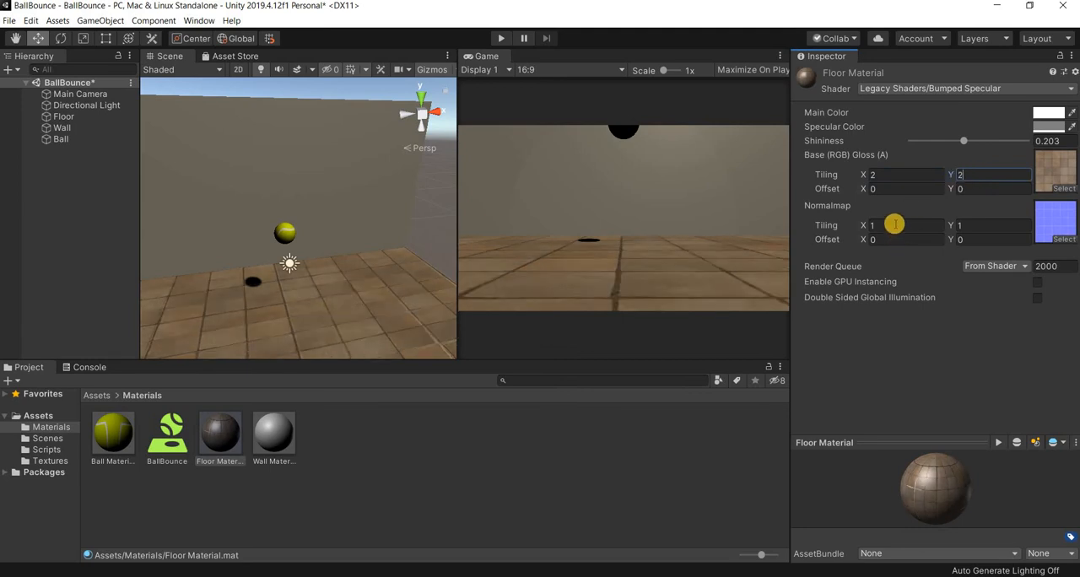
text(2)
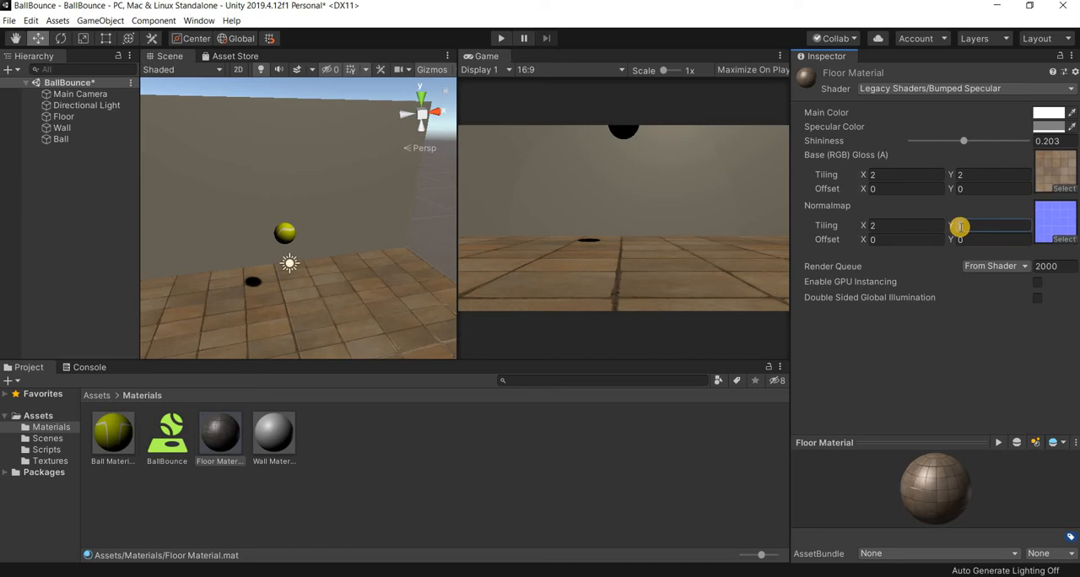
text(2)
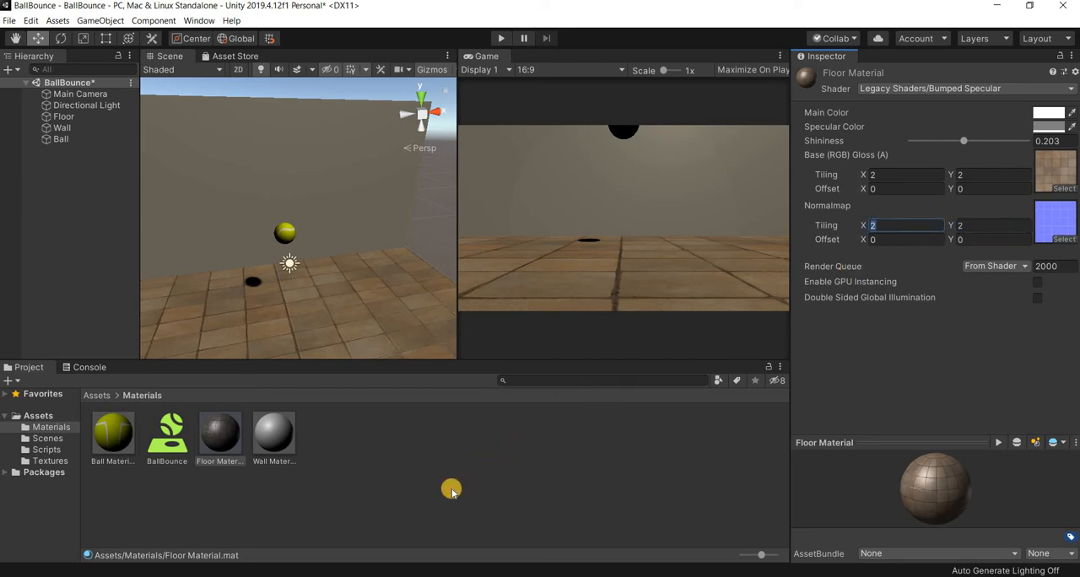
click(455, 498)
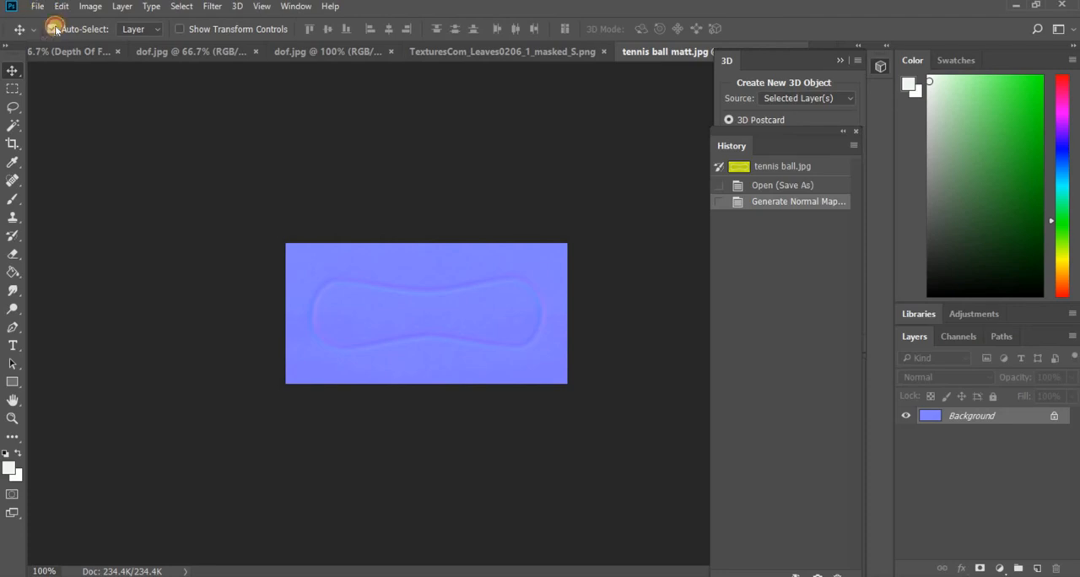
- Switch to Photoshop and open floor_tiles_08_diff_1k from the project's Textures folder
click(37, 6)
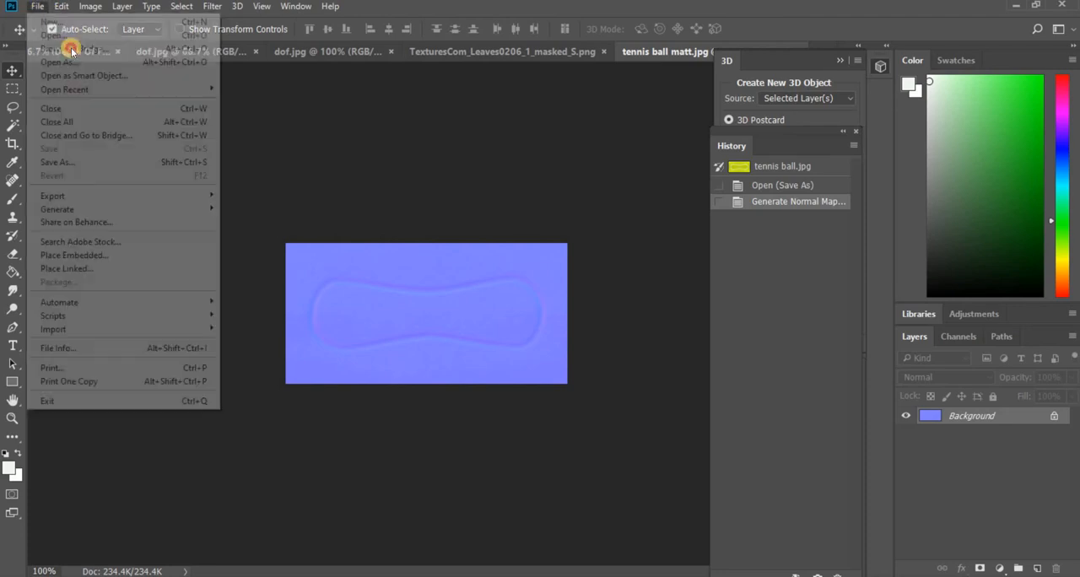
click(48, 34)
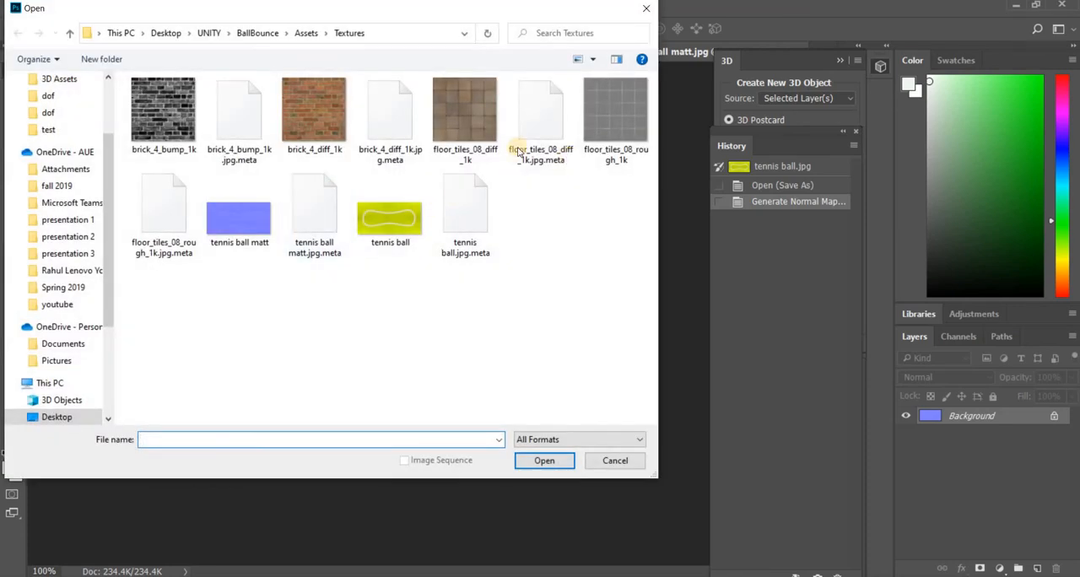
click(465, 114)
key(Return)
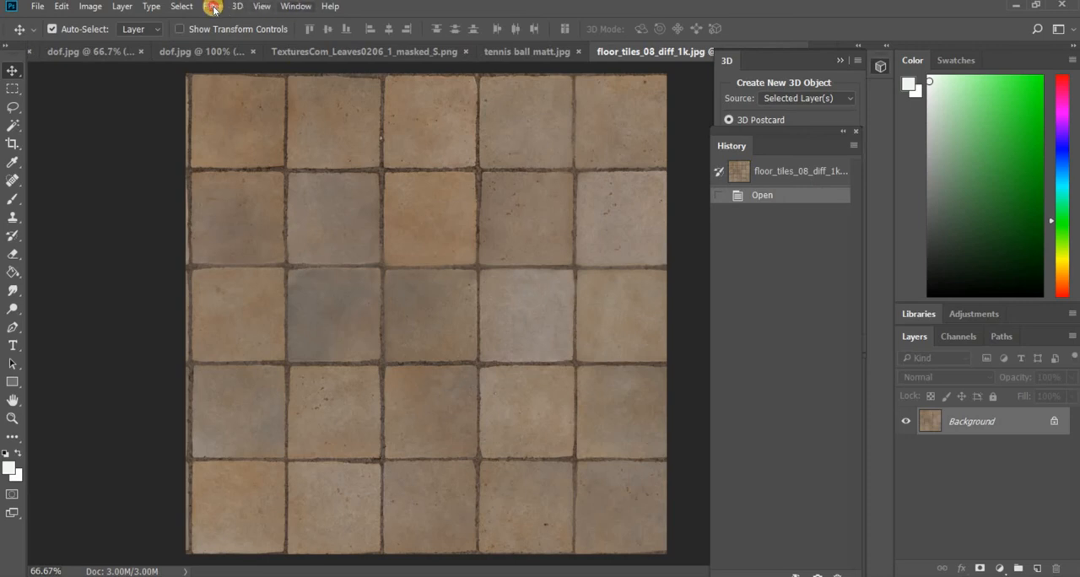
- Try generating a normal map from the floor tiles image with a blur of 1, and undo it
click(212, 6)
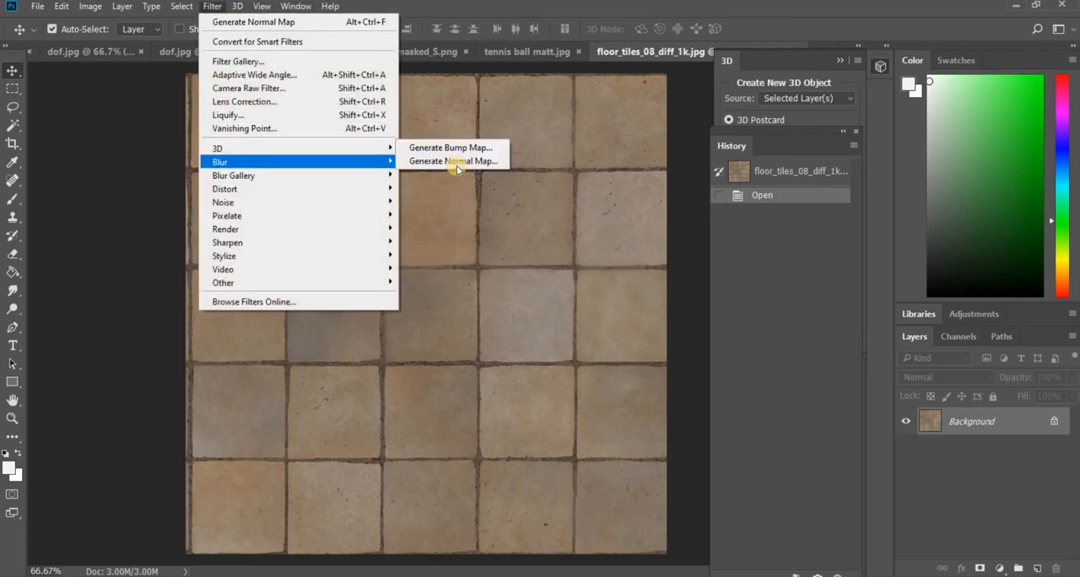
click(453, 160)
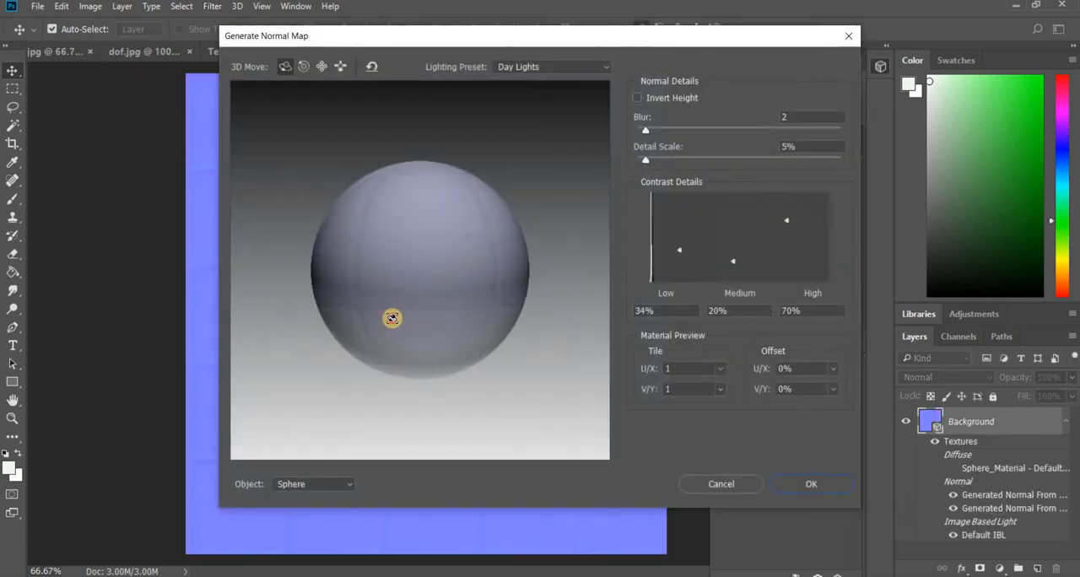
click(813, 117)
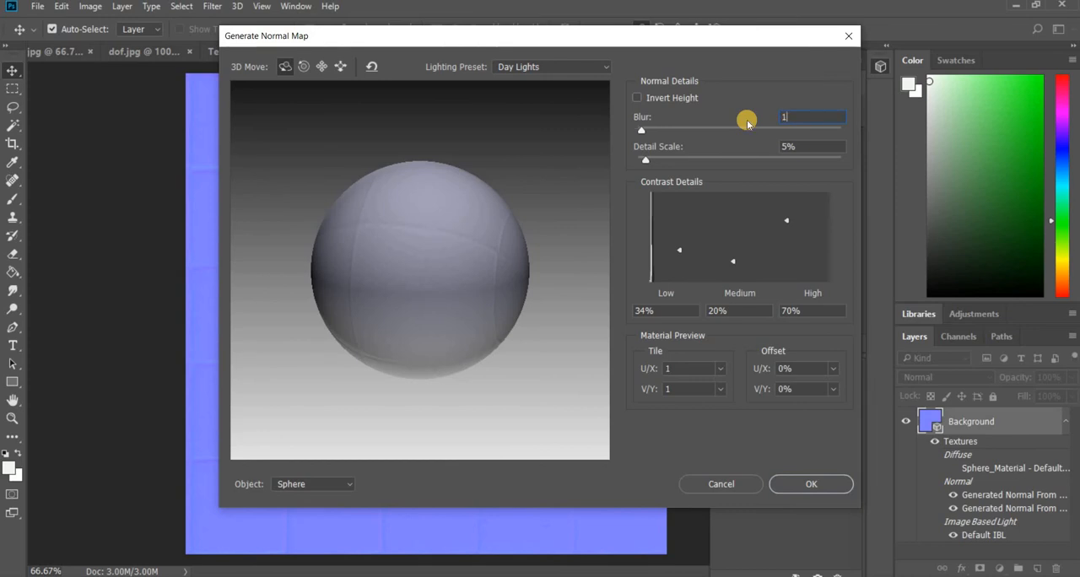
text(1)
key(Return)
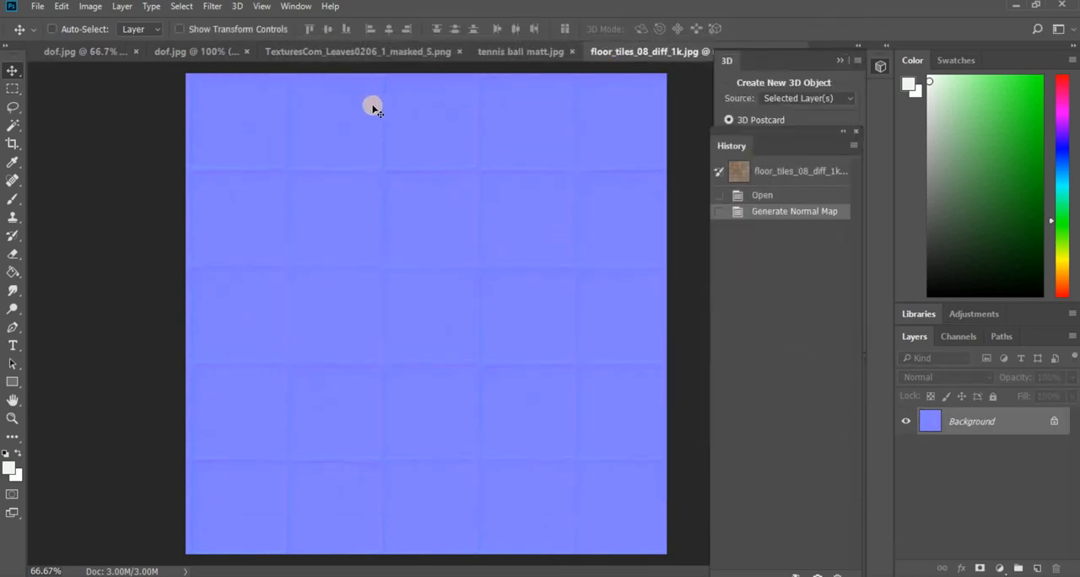
key(ctrl+z)
- Generate a normal map from the floor tiles image with a blur of 1 and a detail scale of 32%
click(211, 5)
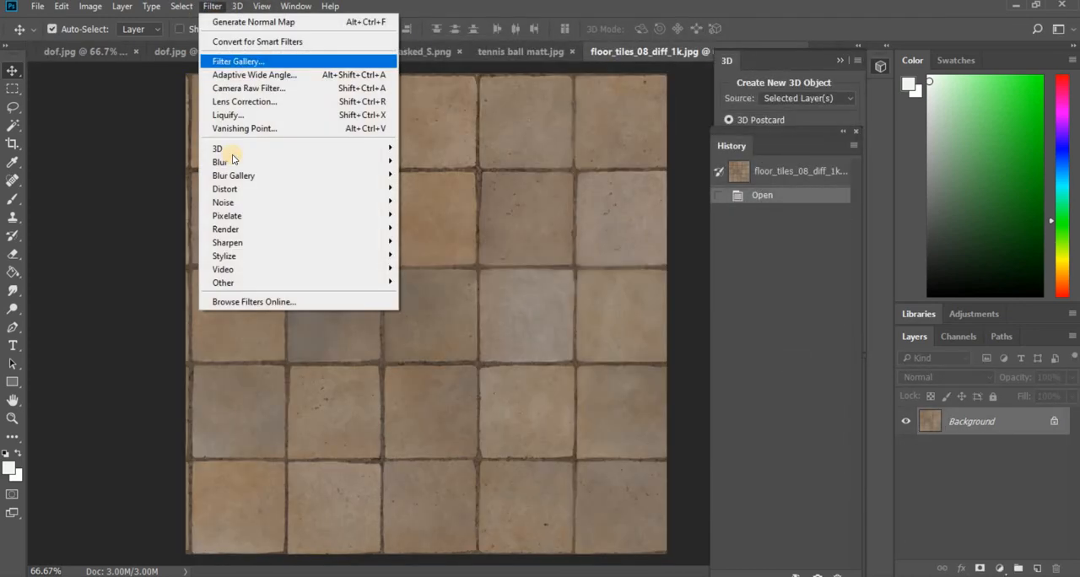
mouse_move(363, 147)
key(Return)
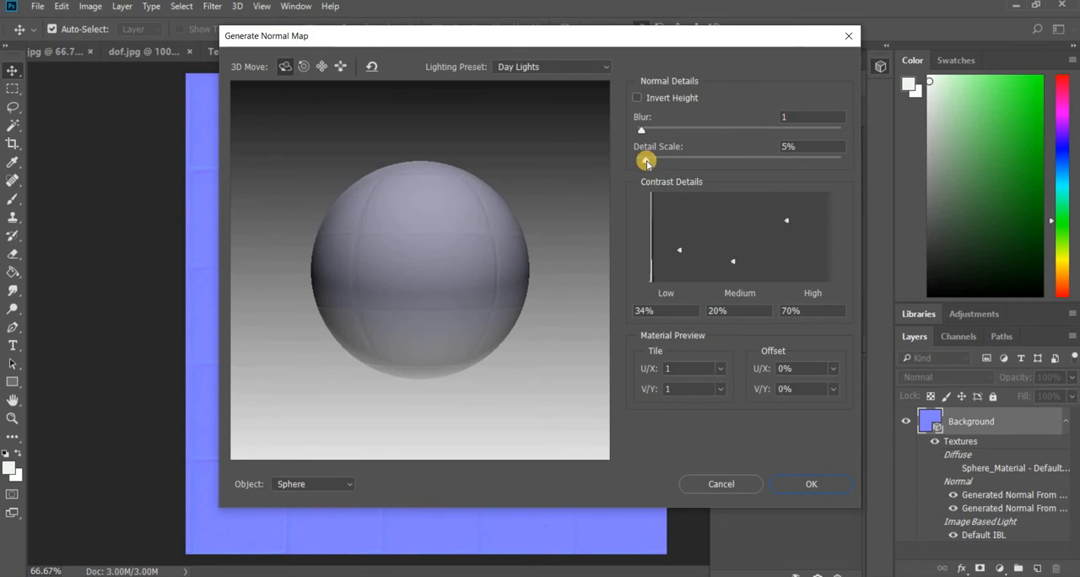
drag(645, 162, 682, 160)
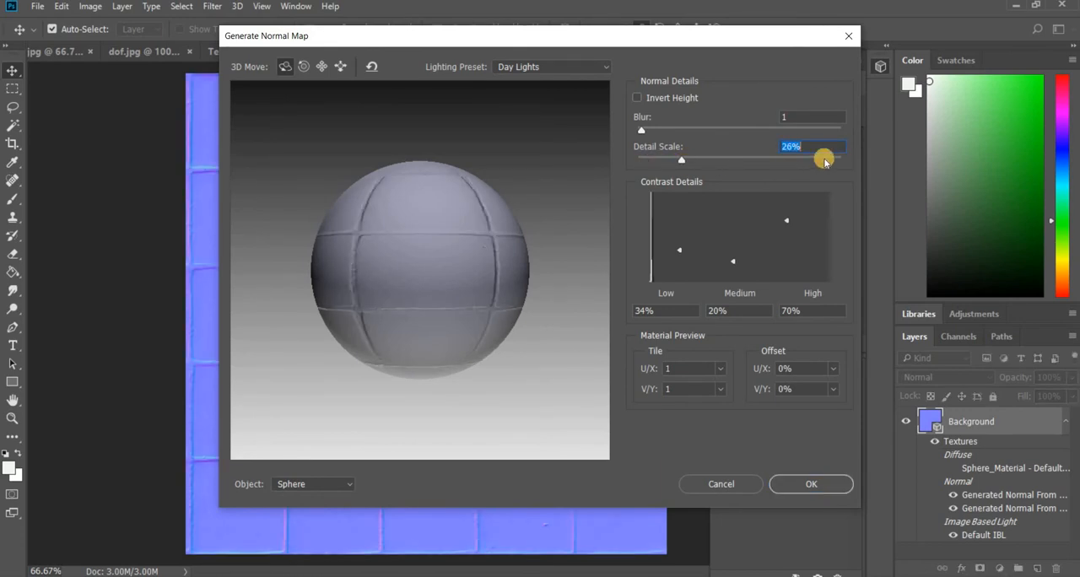
text(20)
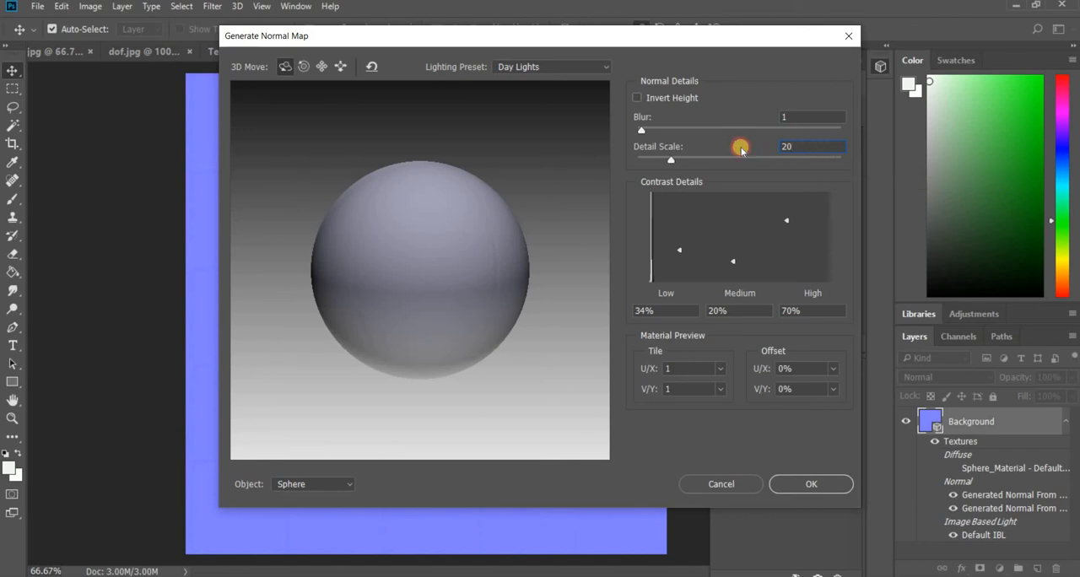
key(BackSpace)
key(BackSpace)
click(671, 160)
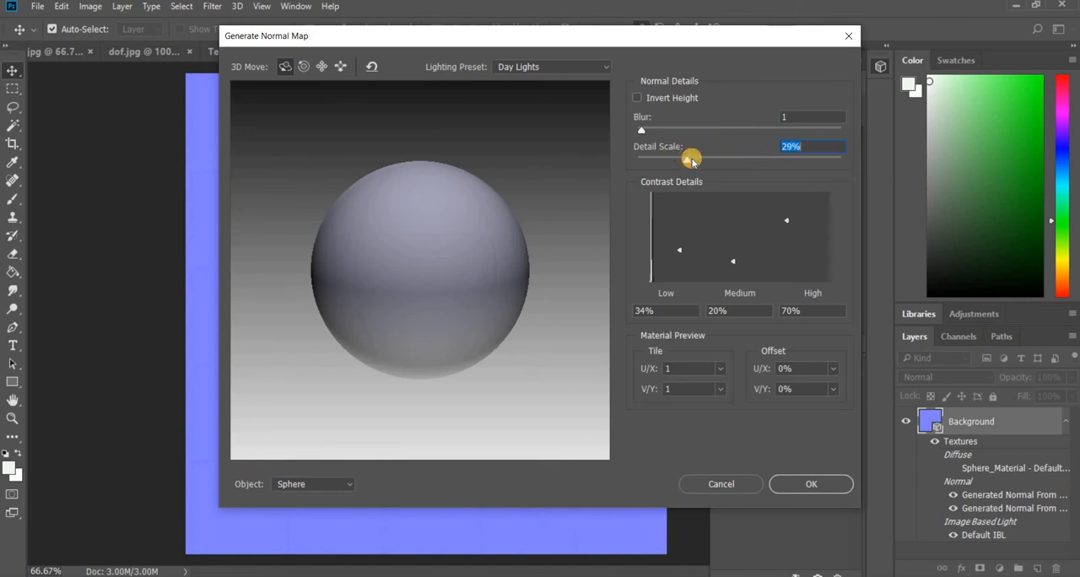
drag(690, 160, 691, 160)
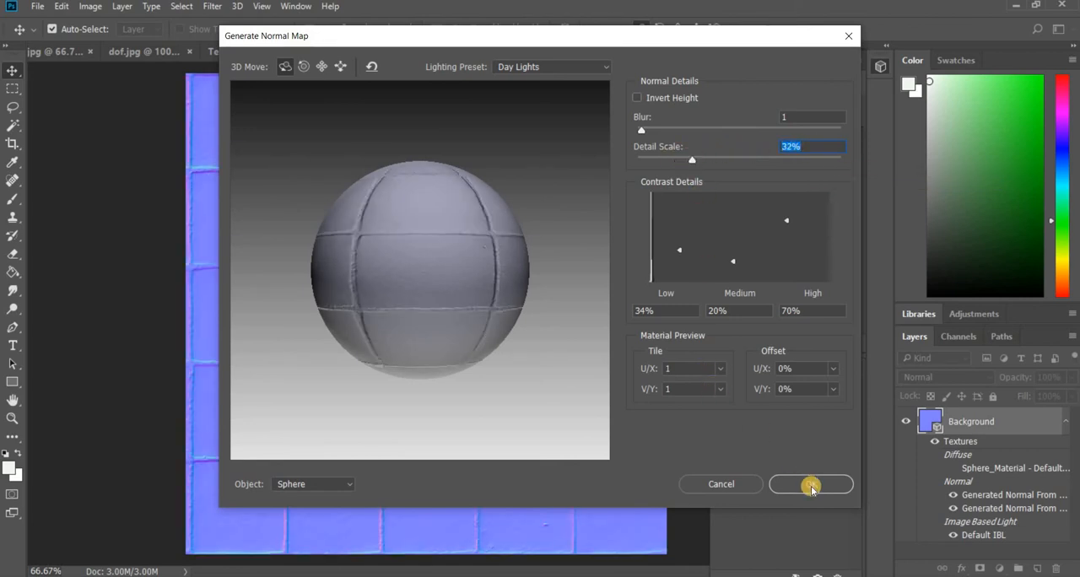
click(365, 310)
key(Return)
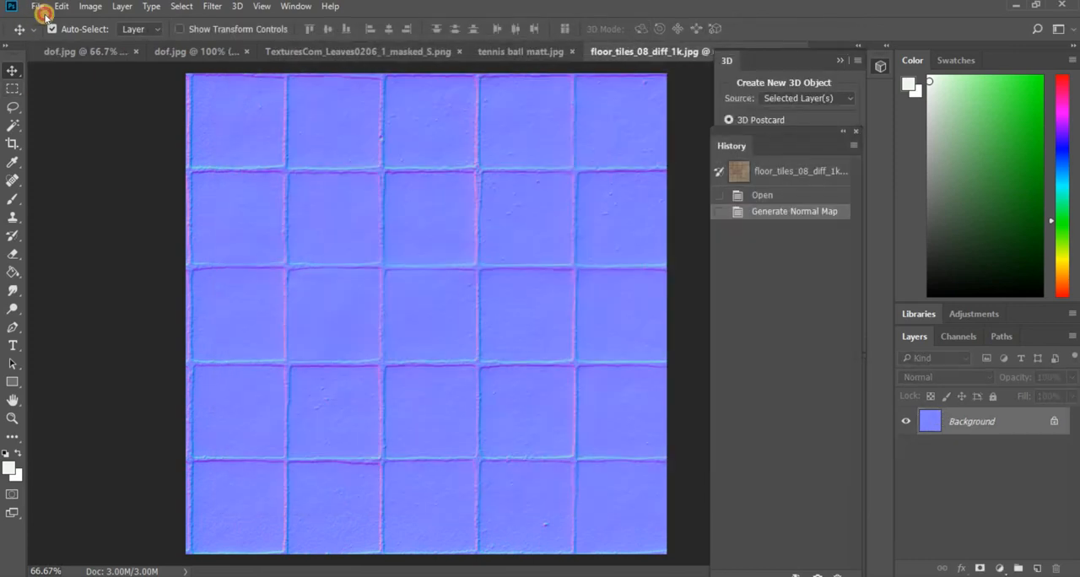
- Save the normal map as a JPEG over floor_tiles_08_rough_1k in the Textures folder, at maximum quality 12
click(44, 13)
click(101, 162)
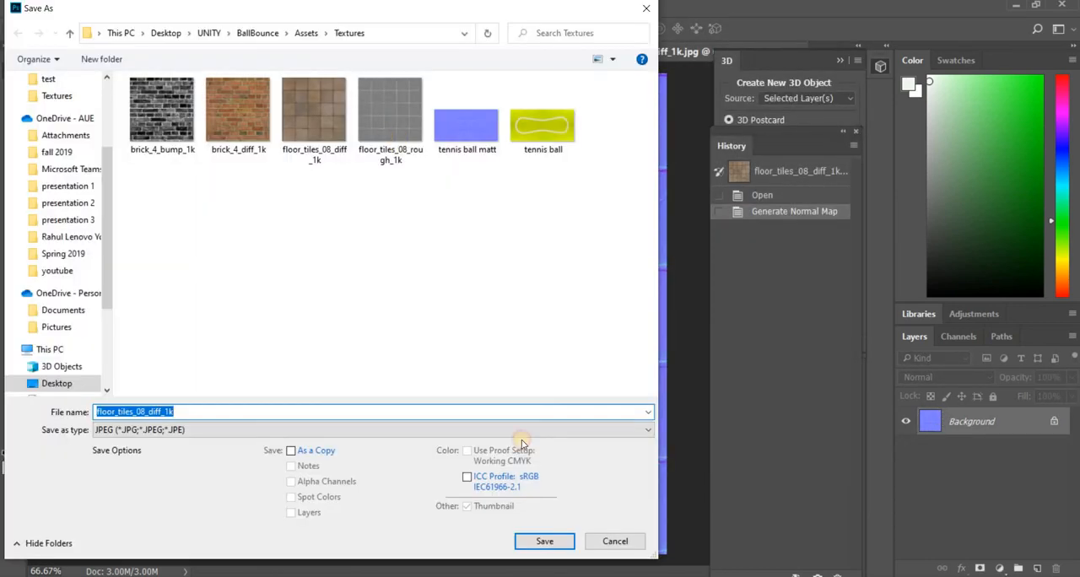
click(419, 157)
click(544, 540)
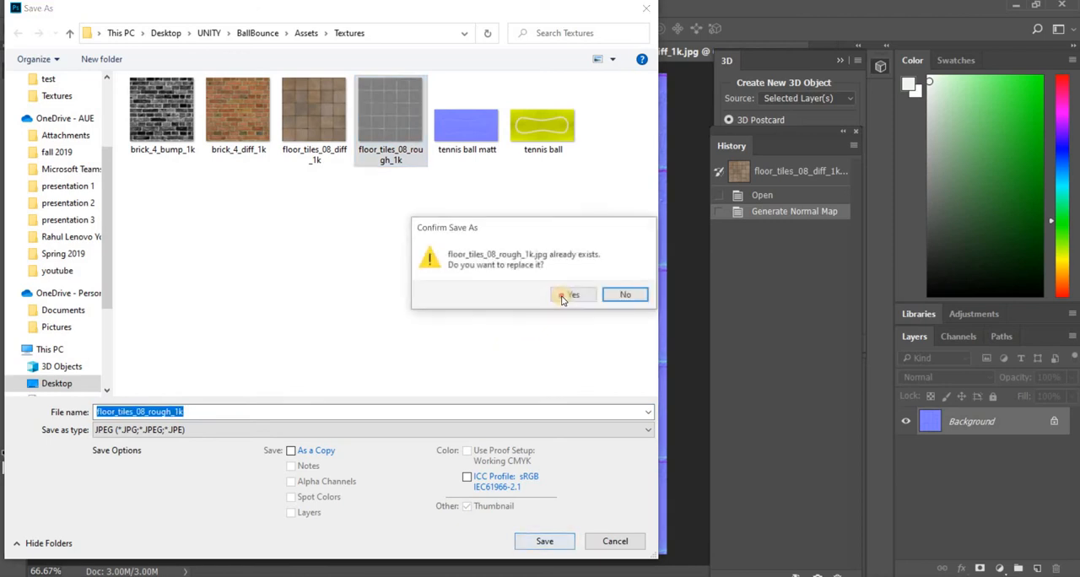
click(565, 295)
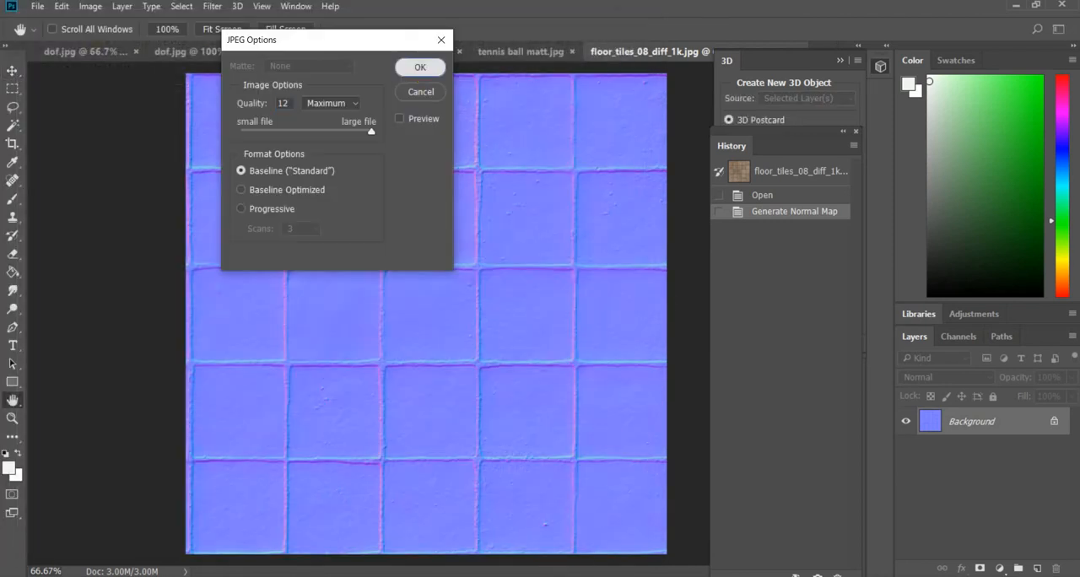
key(Return)
- Switch to Unity and assign the regenerated floor_tiles_08_rough_1k texture as Floor Material's normal map
key(alt+Tab)
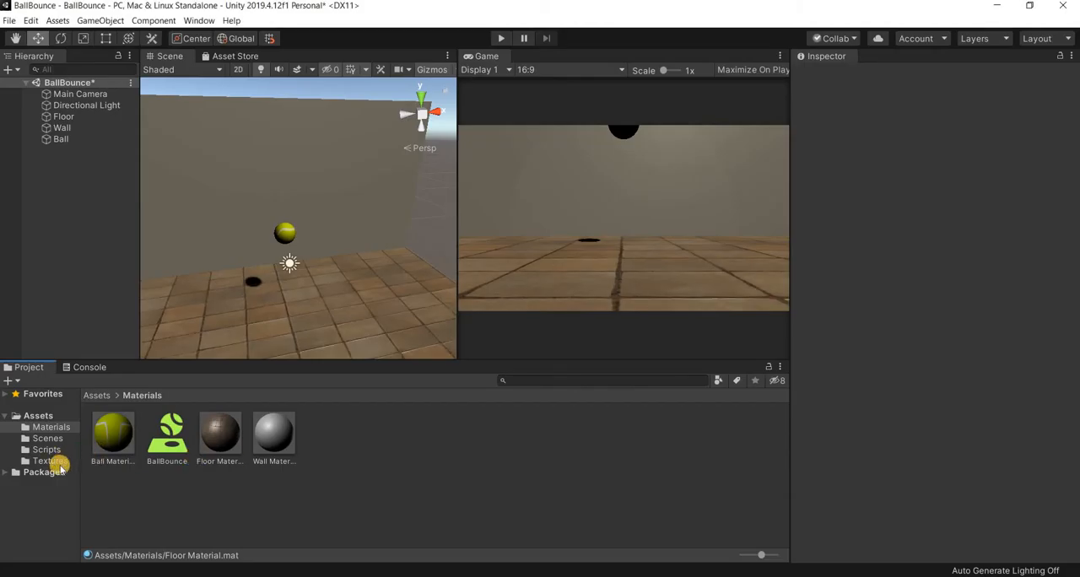
click(61, 463)
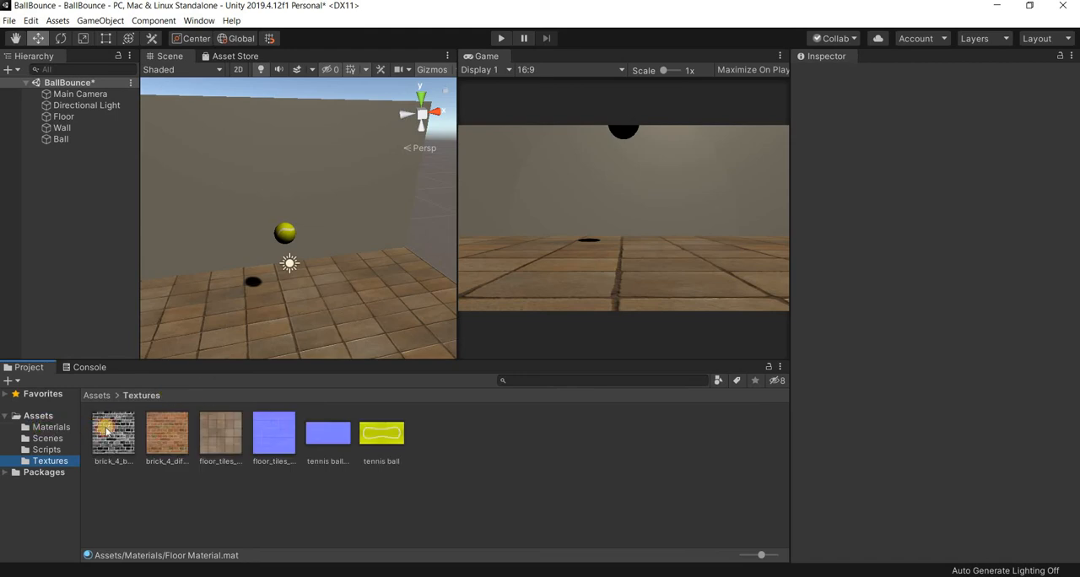
click(52, 428)
click(381, 322)
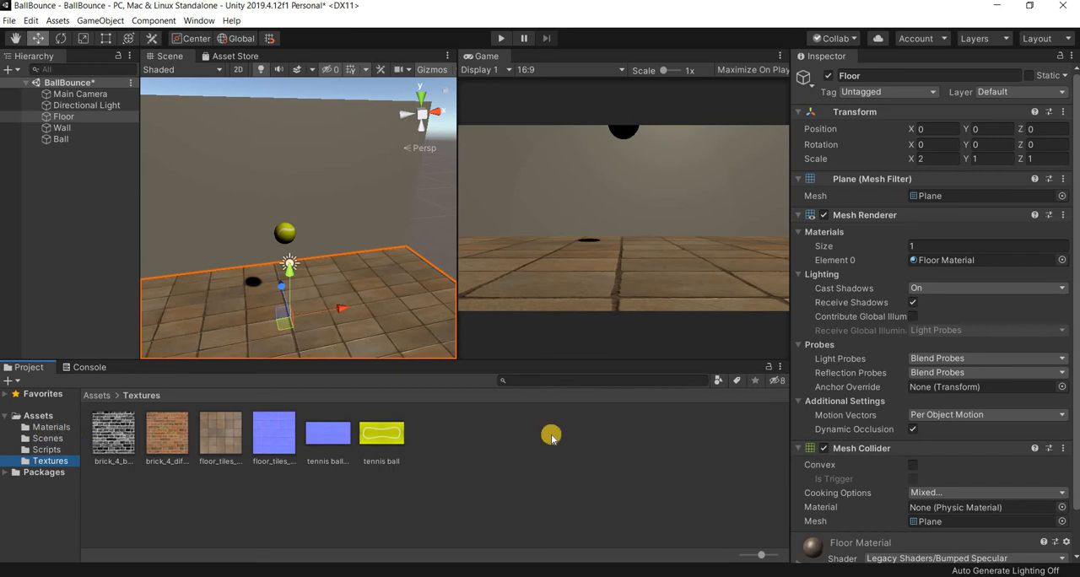
click(48, 429)
click(221, 437)
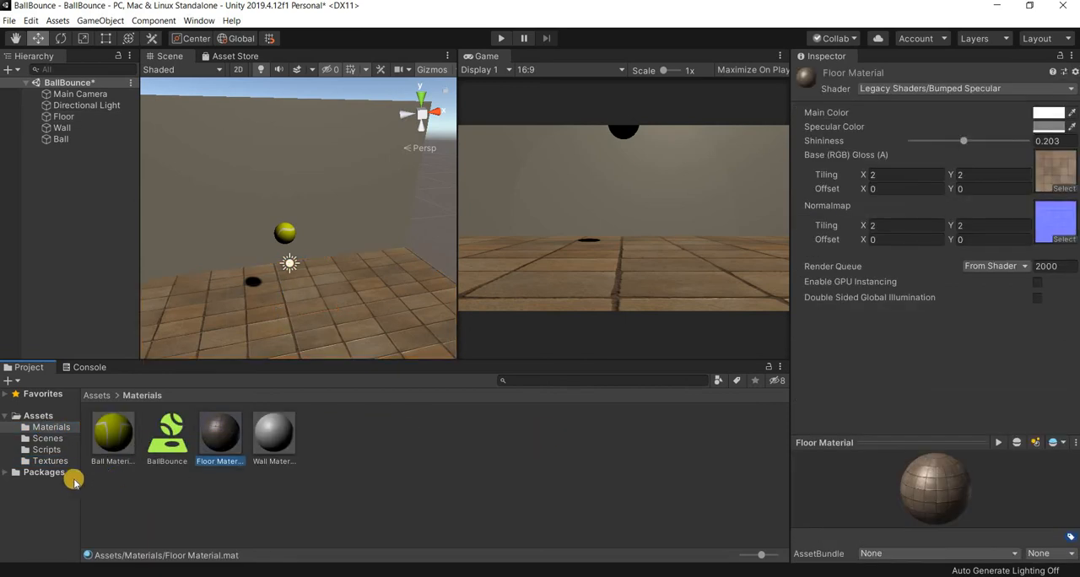
click(53, 462)
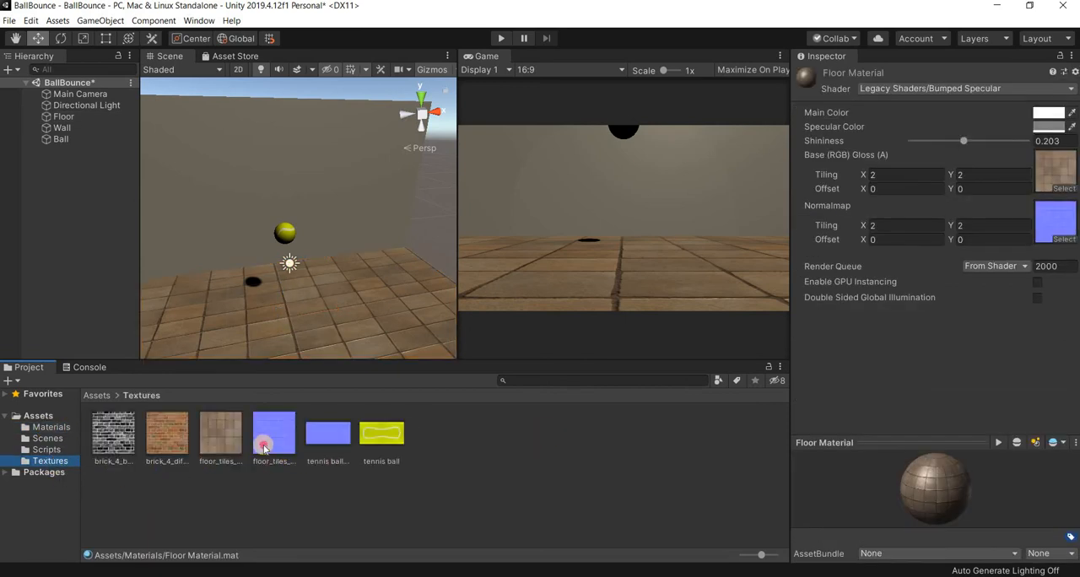
drag(1013, 237, 1061, 221)
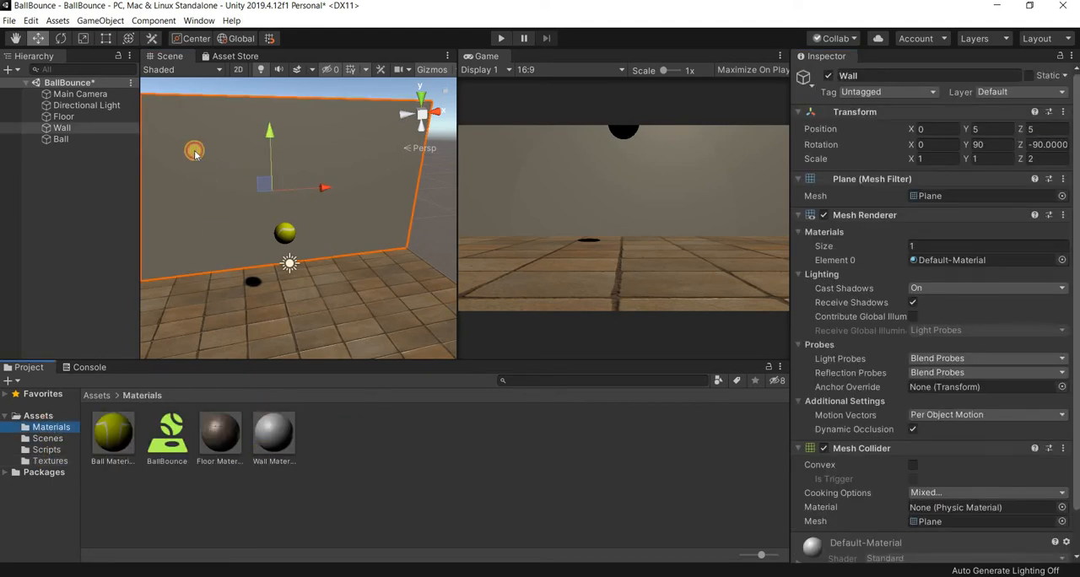
- Apply Wall Material to the Wall plane and set the material's shader to Legacy Shaders/Bumped Diffuse
drag(194, 151, 194, 152)
click(272, 444)
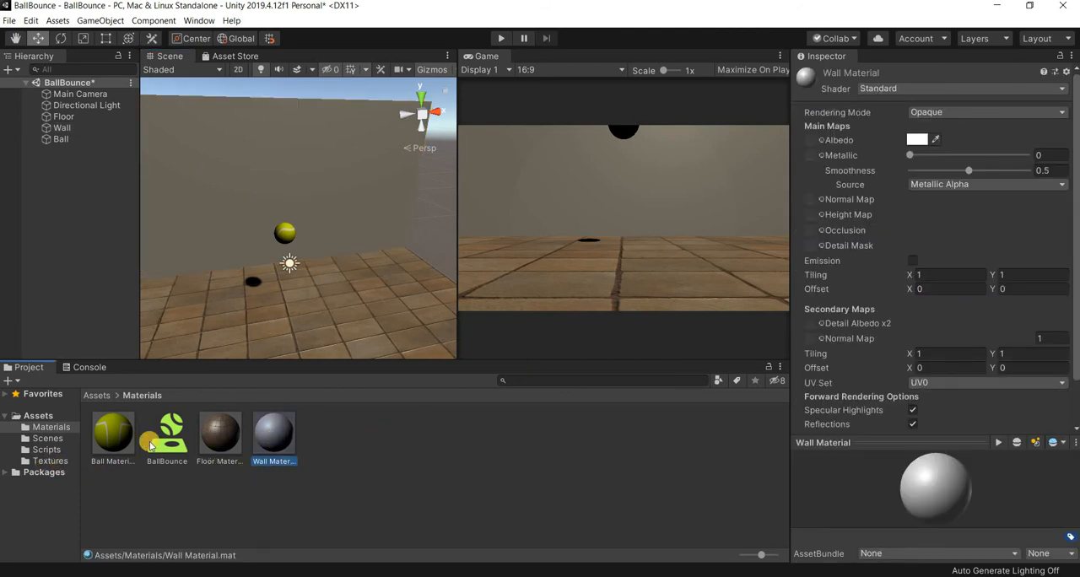
click(44, 461)
drag(865, 253, 110, 509)
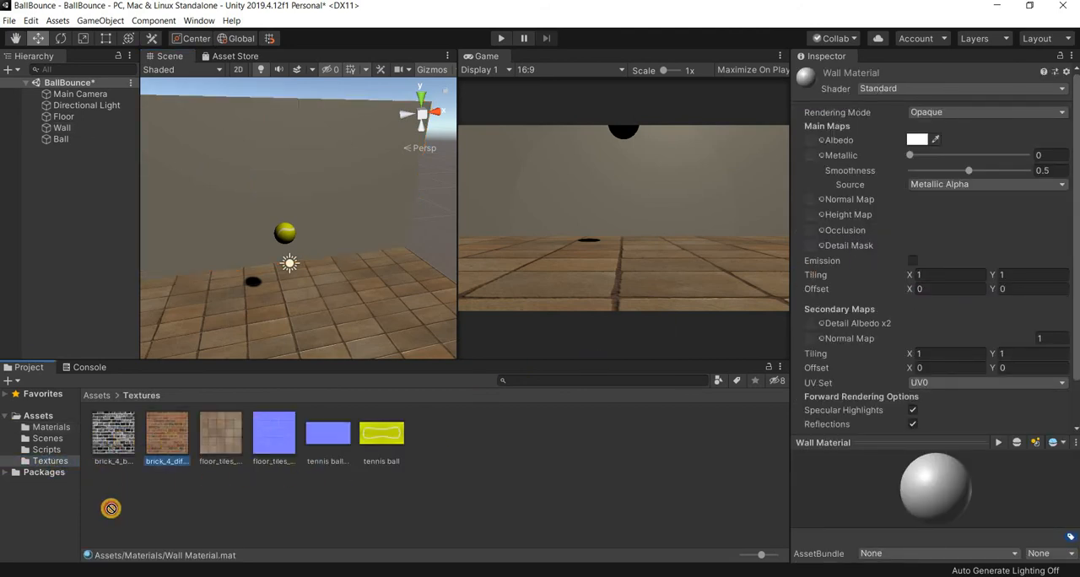
drag(158, 436, 415, 384)
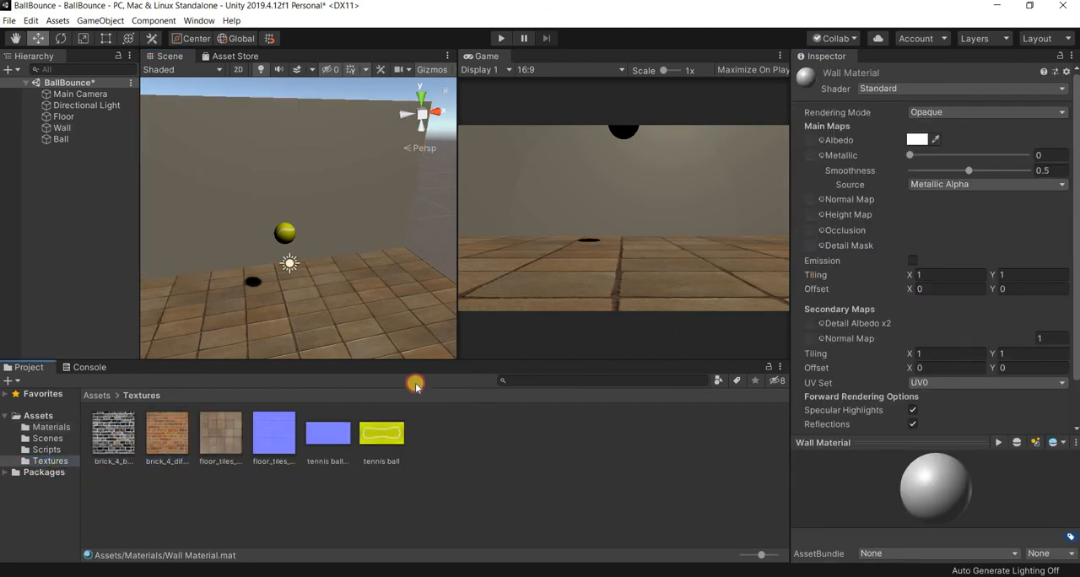
click(1057, 87)
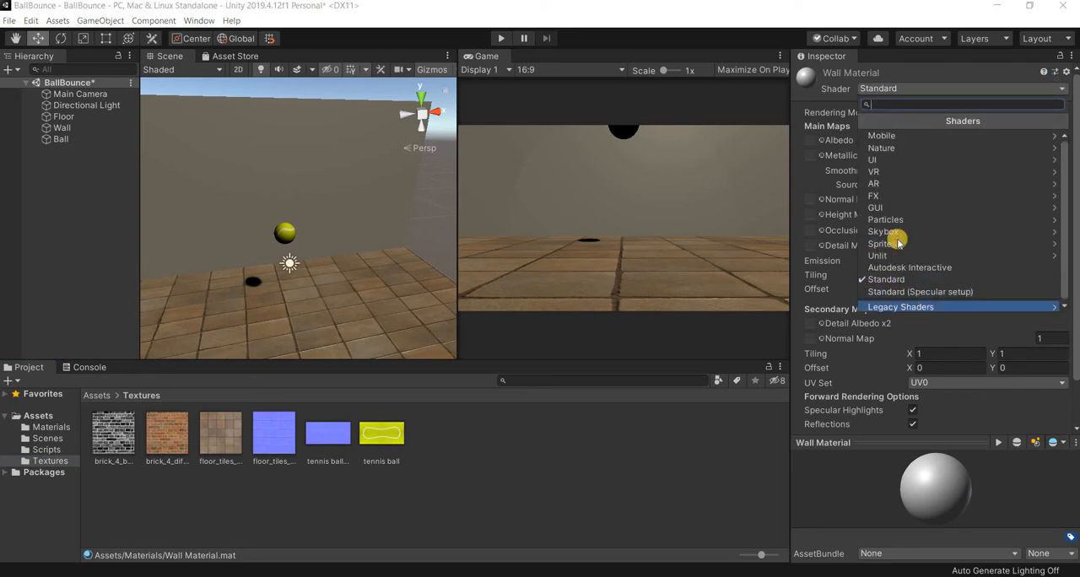
click(898, 306)
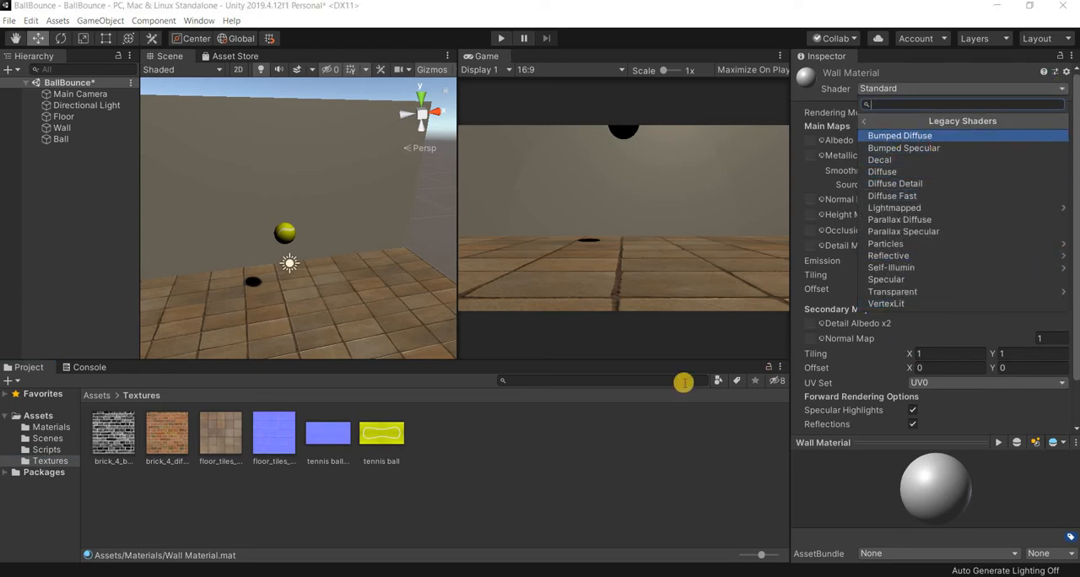
key(Return)
- Assign brick_4_diff_1k as Wall Material's base texture and brick_4_bump_1k as its normal map
drag(333, 391, 1063, 179)
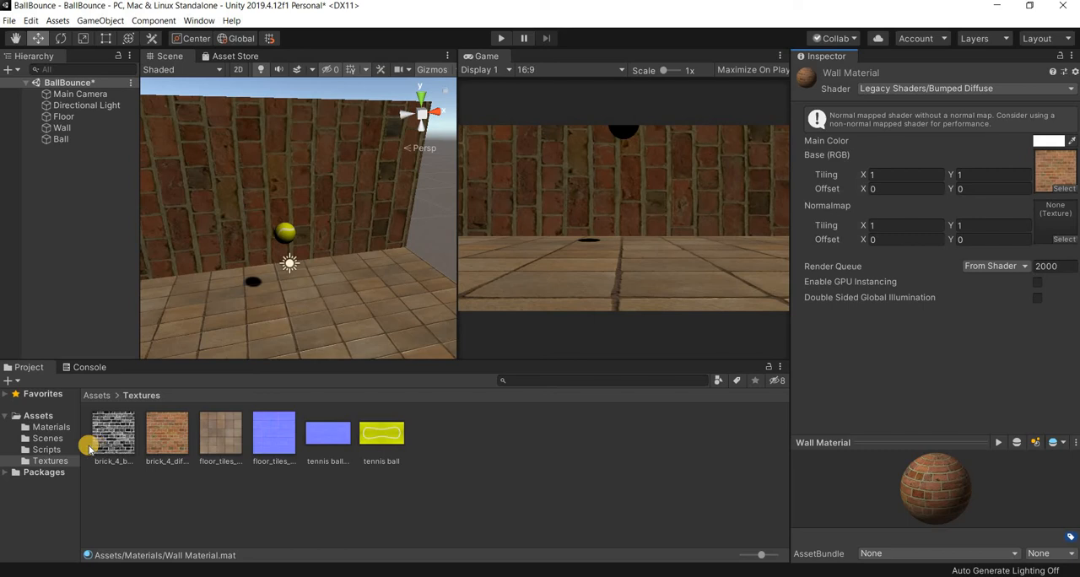
drag(100, 448, 1054, 234)
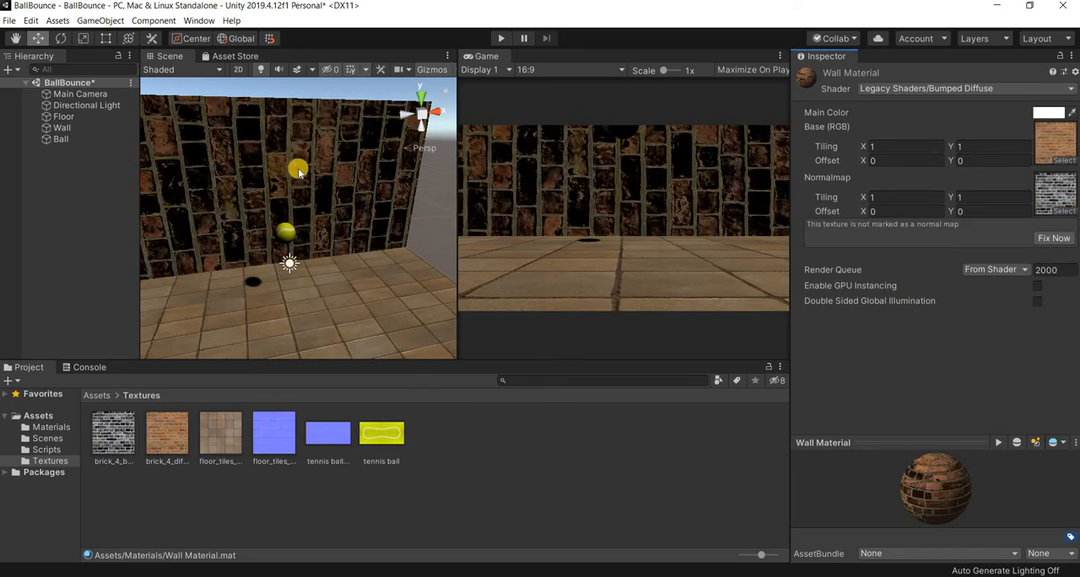
- Rotate the Wall plane so the bricks lie horizontally, setting its X rotation to -90
click(282, 174)
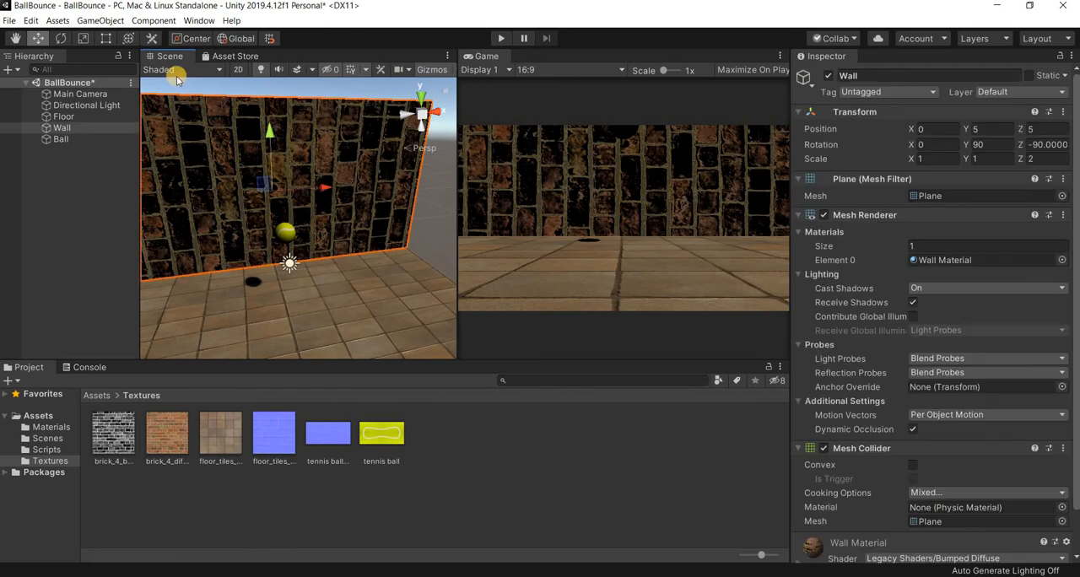
click(60, 38)
drag(270, 141, 945, 145)
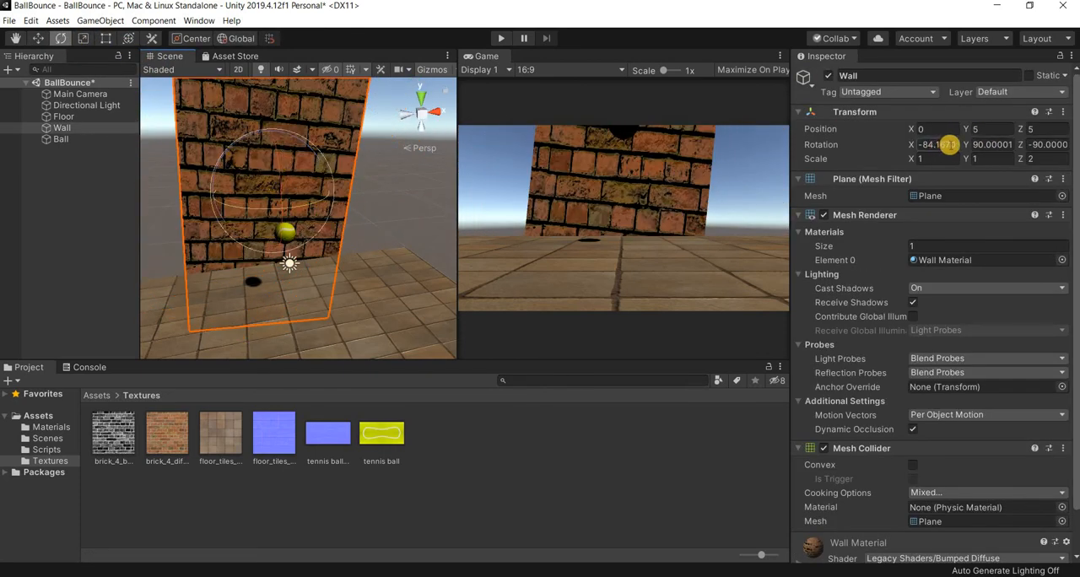
click(814, 145)
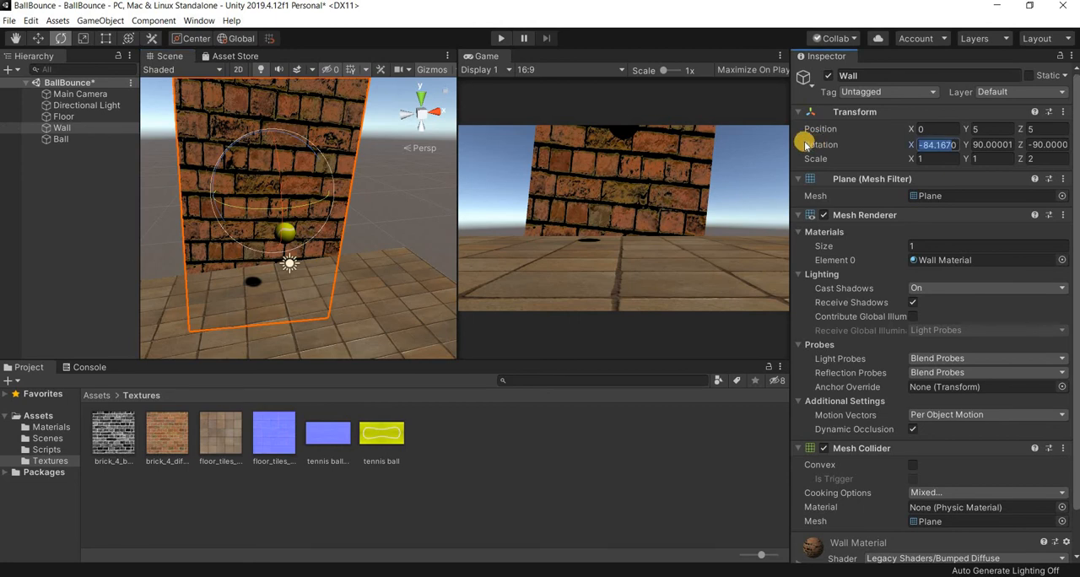
text(01)
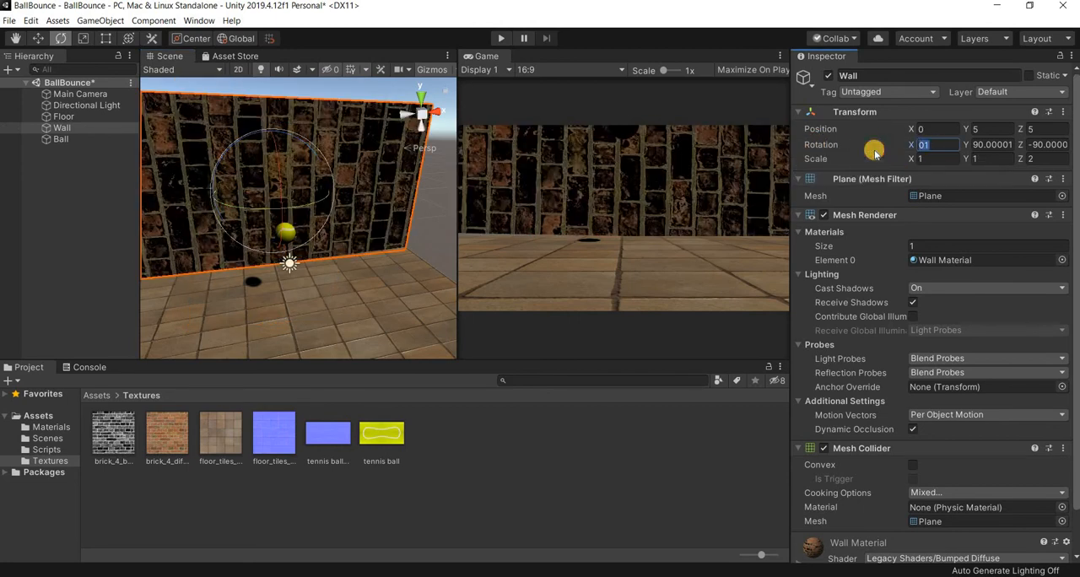
text(-90)
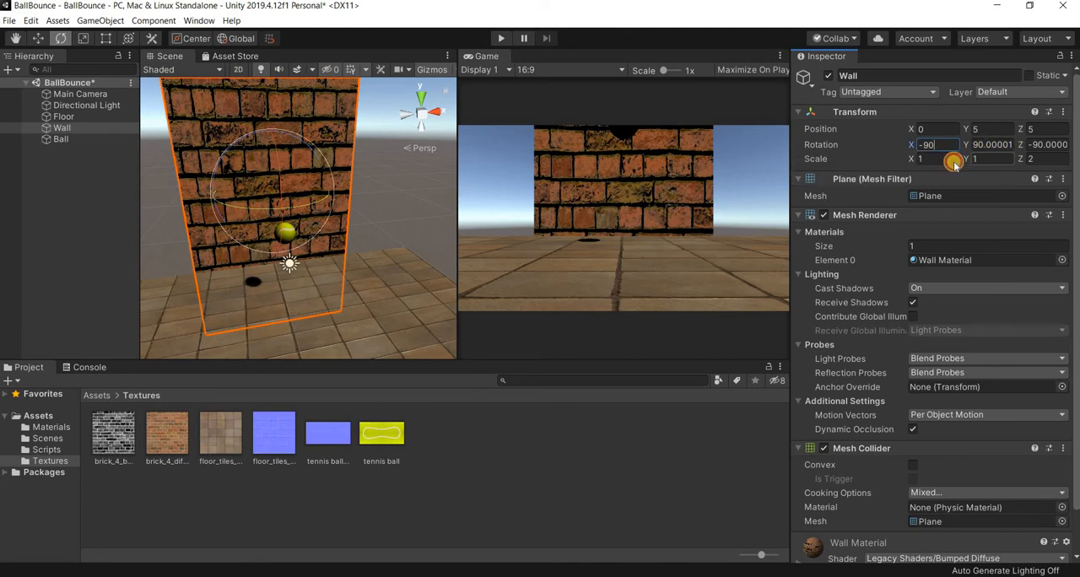
text(2)
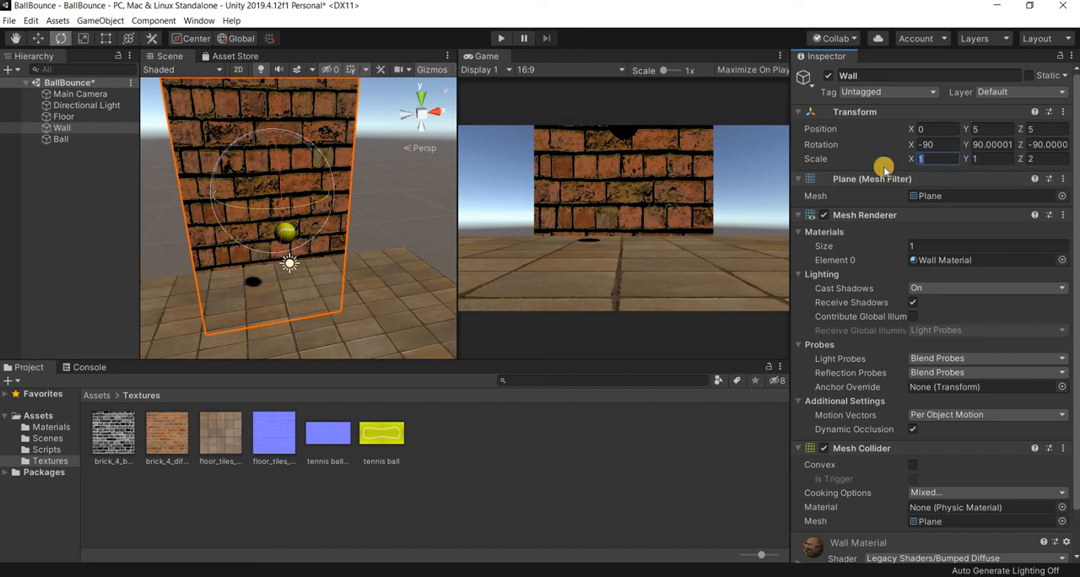
text(2)
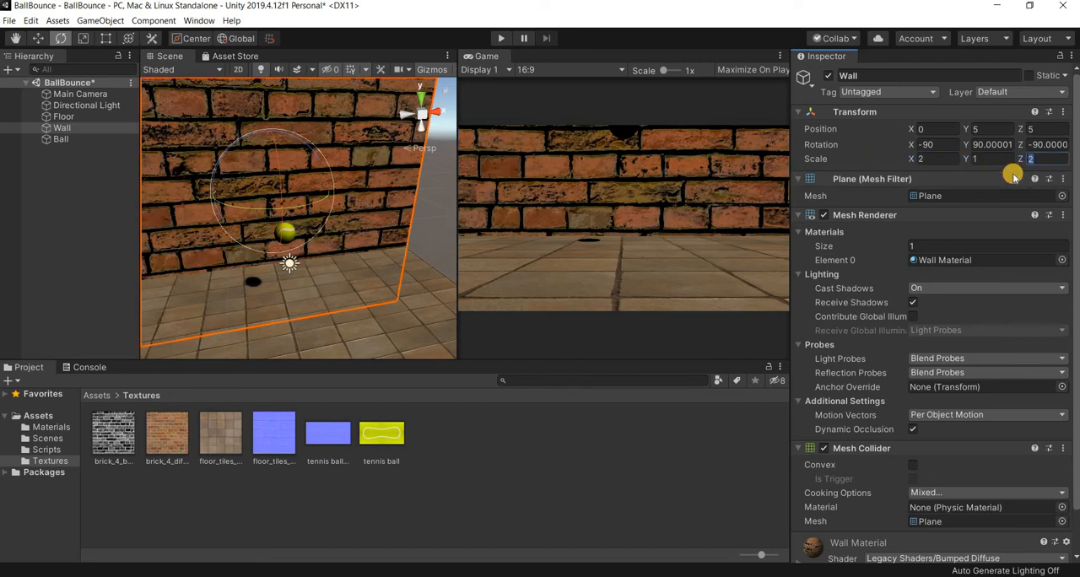
text(1)
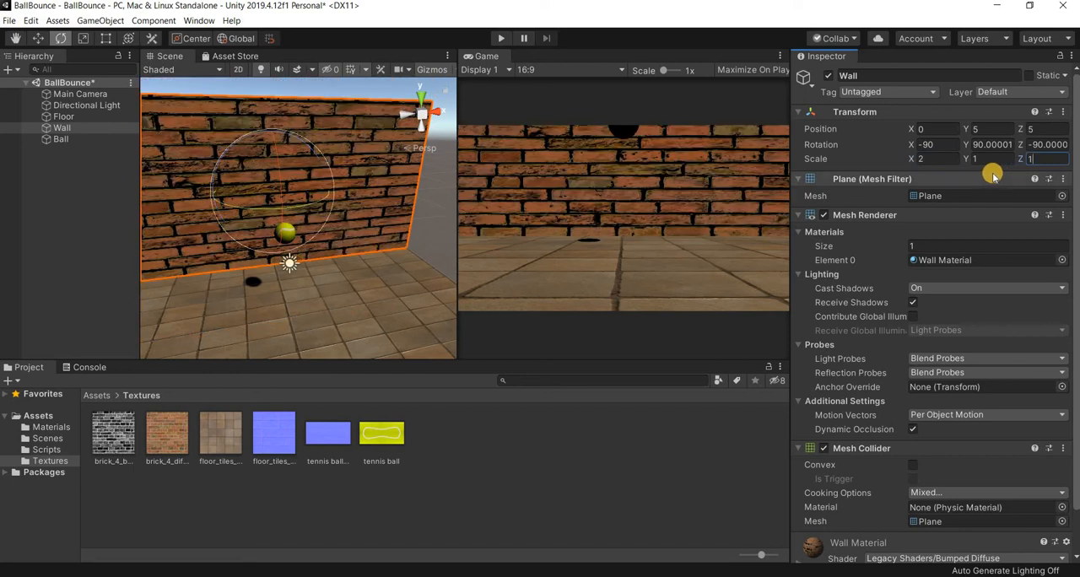
- Set Wall Material's Y tiling to 0.6 for both the normal map and the base texture
click(59, 430)
click(273, 434)
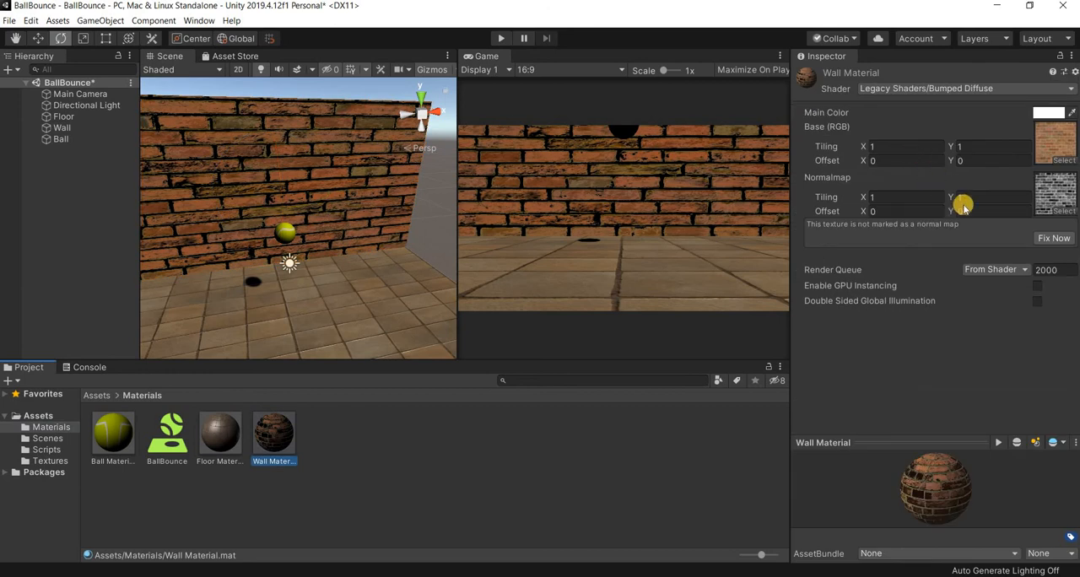
click(986, 200)
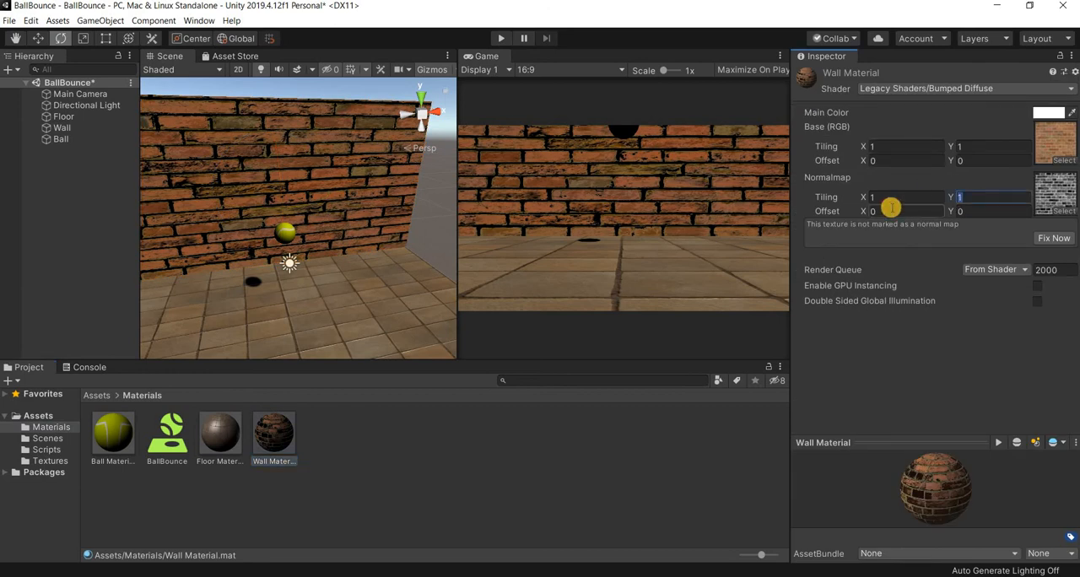
text(.6)
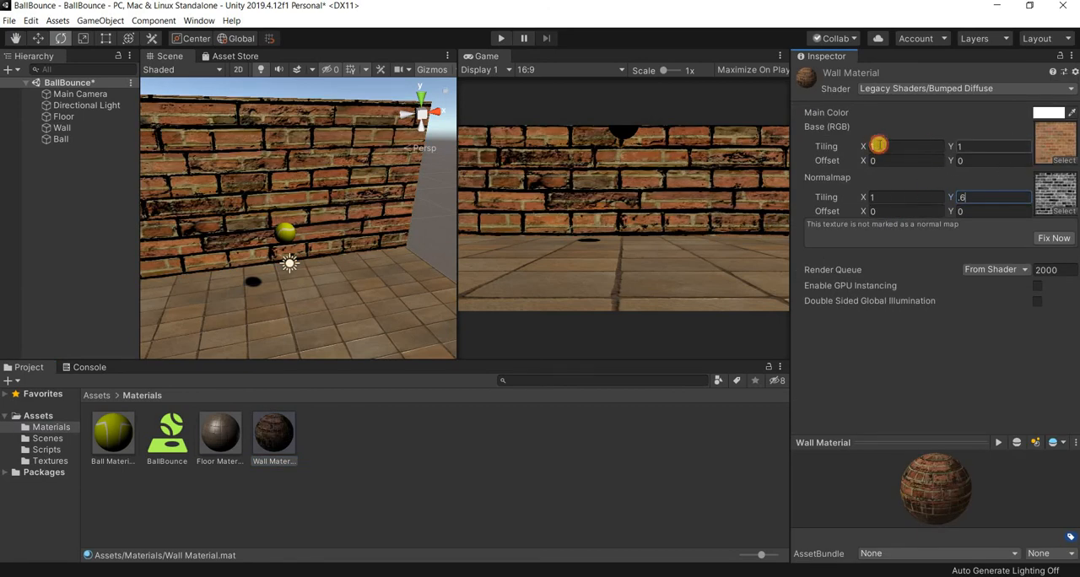
click(877, 145)
key(Tab)
text(.6)
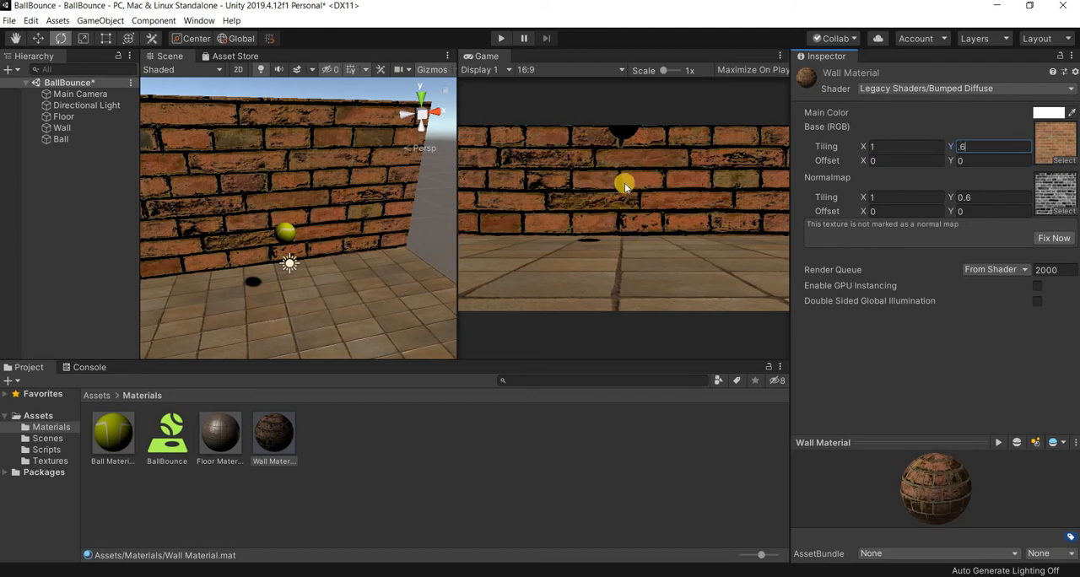
- Play-test the bouncing ball with the textured wall, stop the game, and save the scene
click(506, 38)
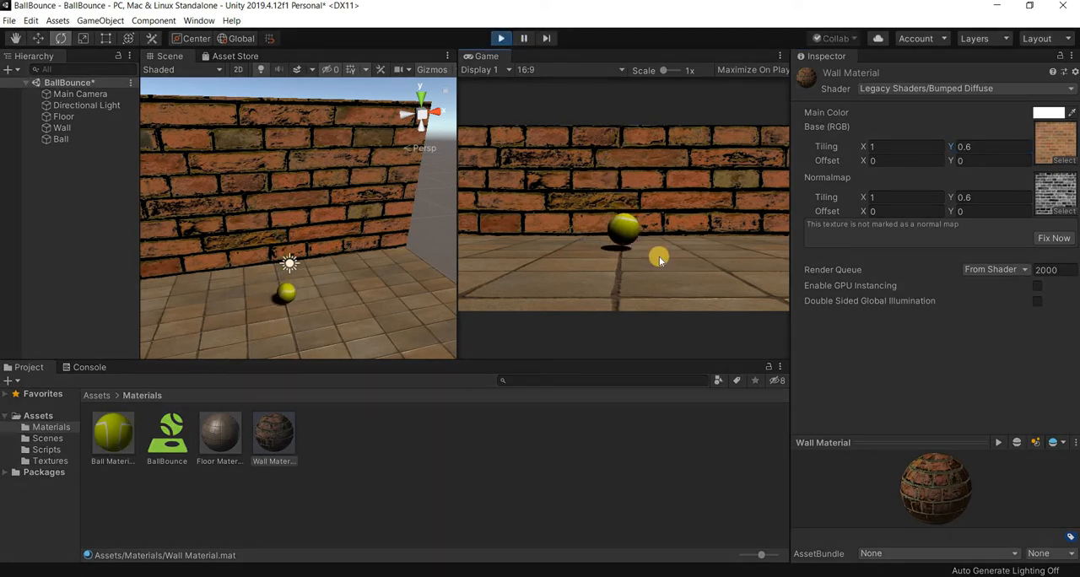
click(503, 38)
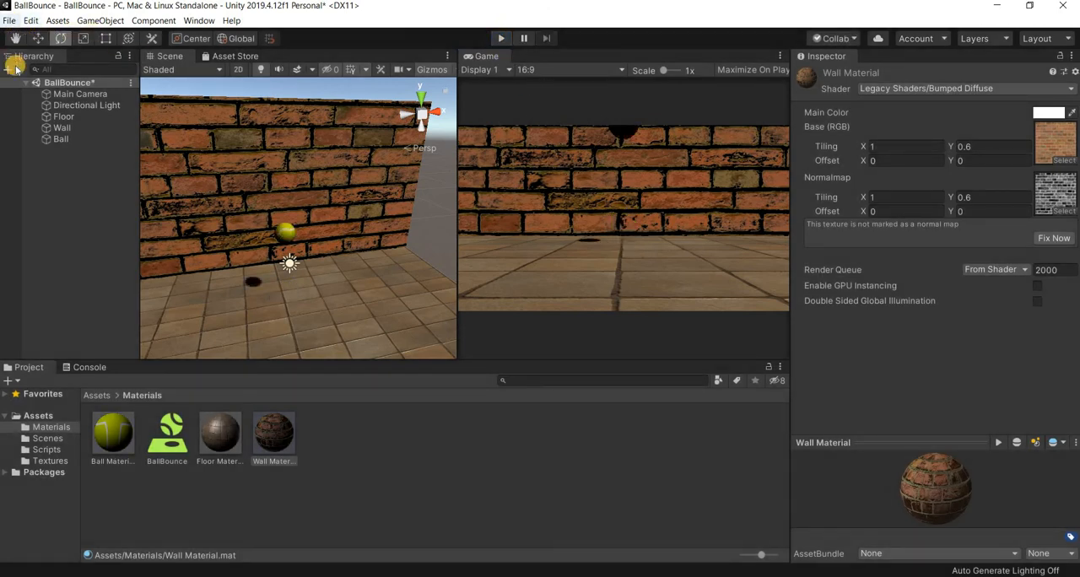
click(8, 20)
key(ctrl+s)
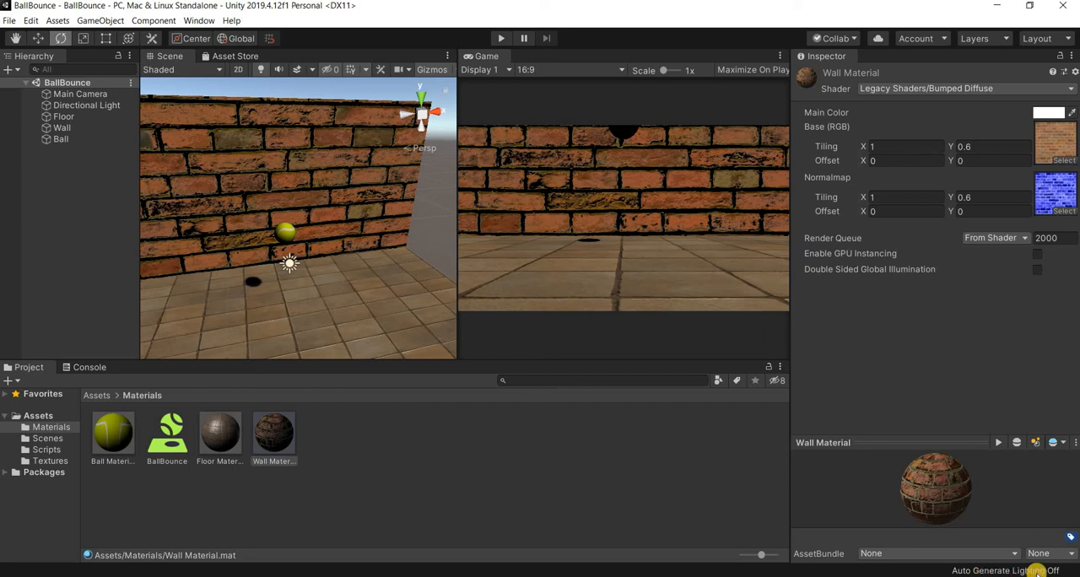
- Turn on automatic lighting generation for the scene and play-test the bouncing ball under the new lighting
click(1005, 567)
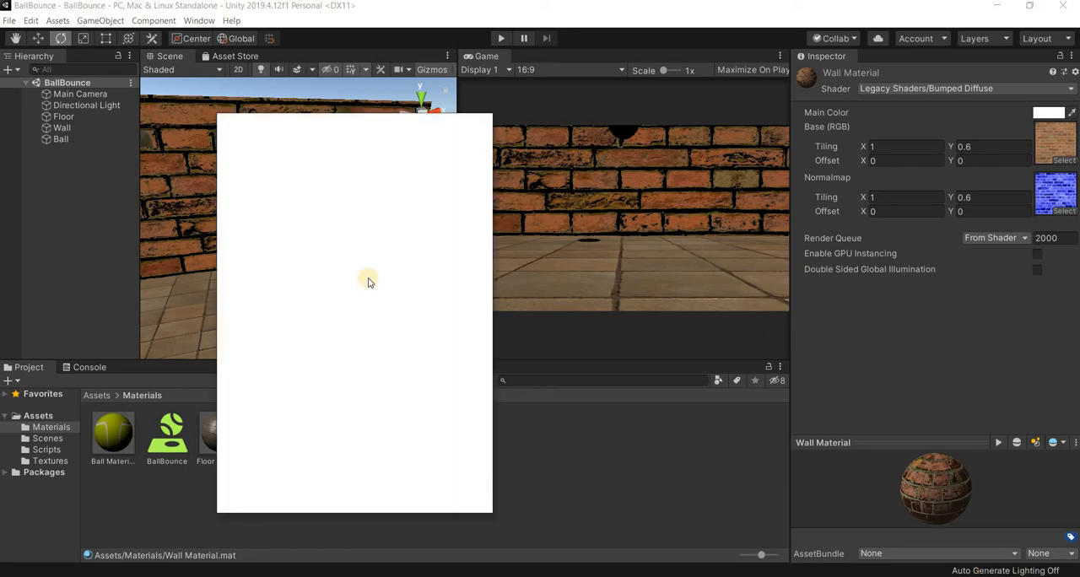
scroll(389, 302, down, 5)
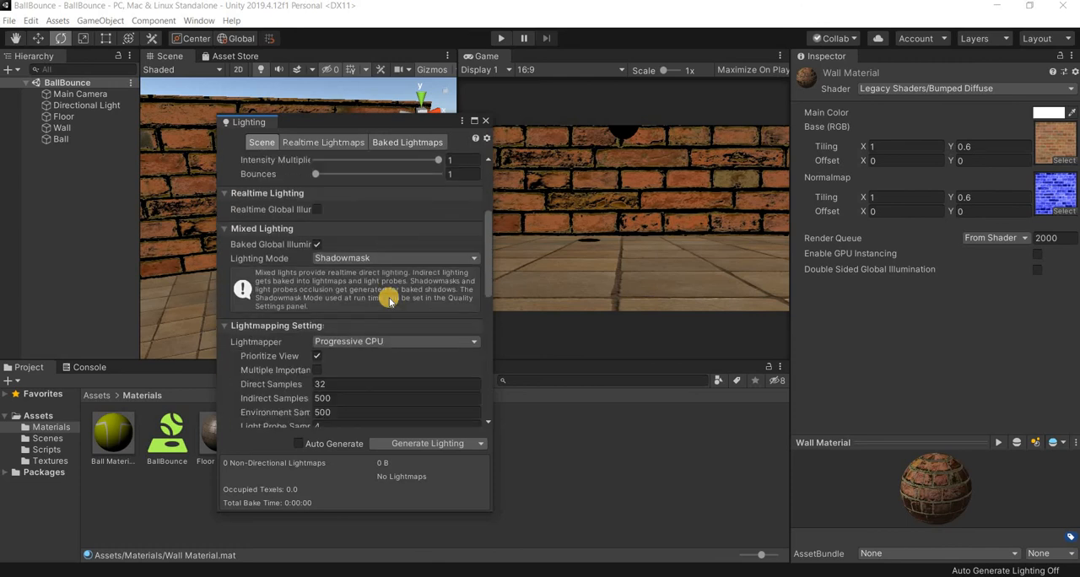
scroll(389, 298, down, 10)
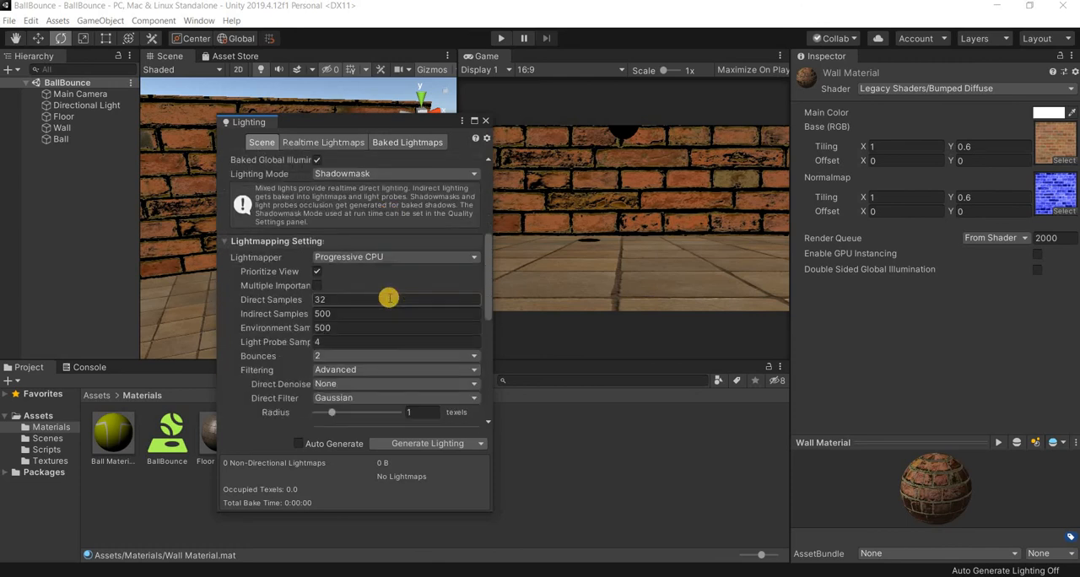
click(301, 443)
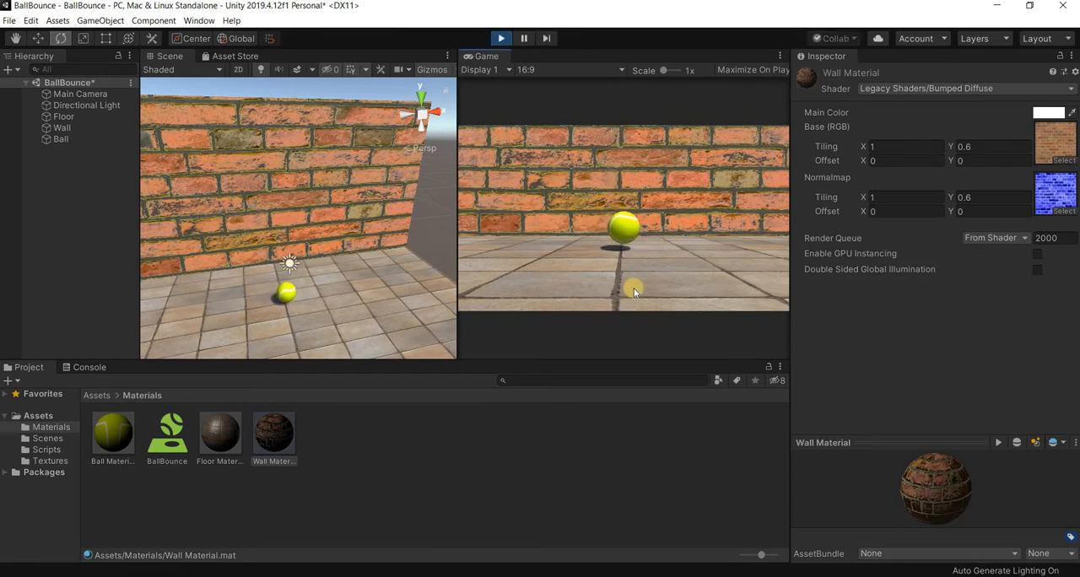
click(501, 38)
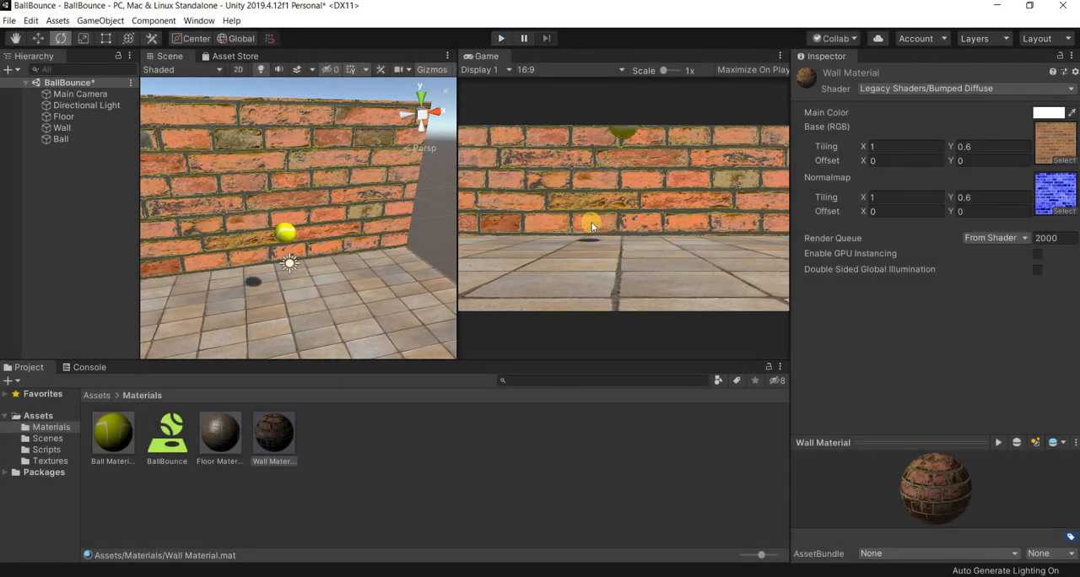
- Build and run the game, using the Game folder inside the BallBounce project as the build destination
click(10, 22)
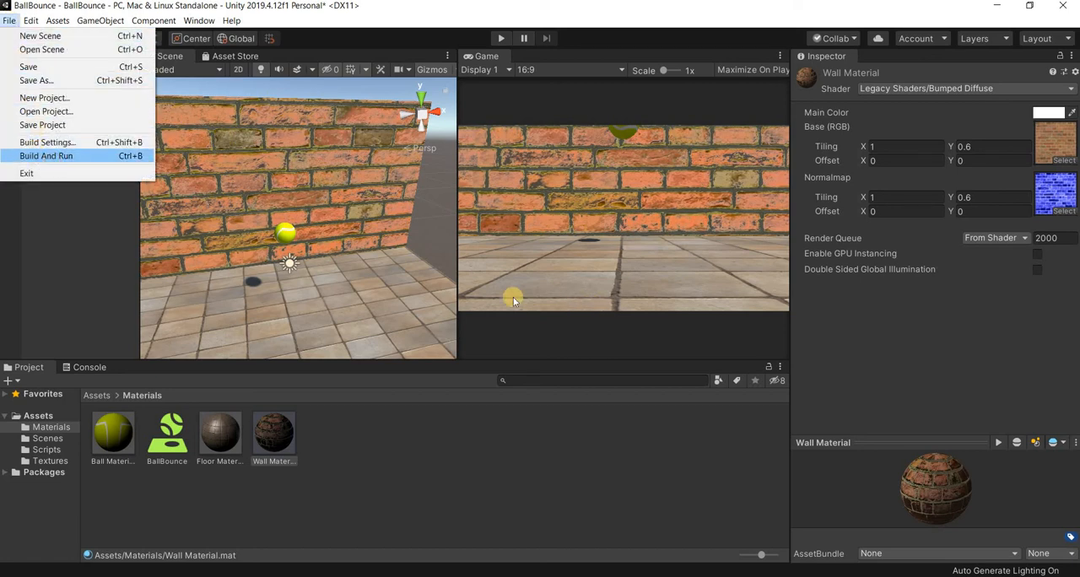
click(39, 157)
click(147, 162)
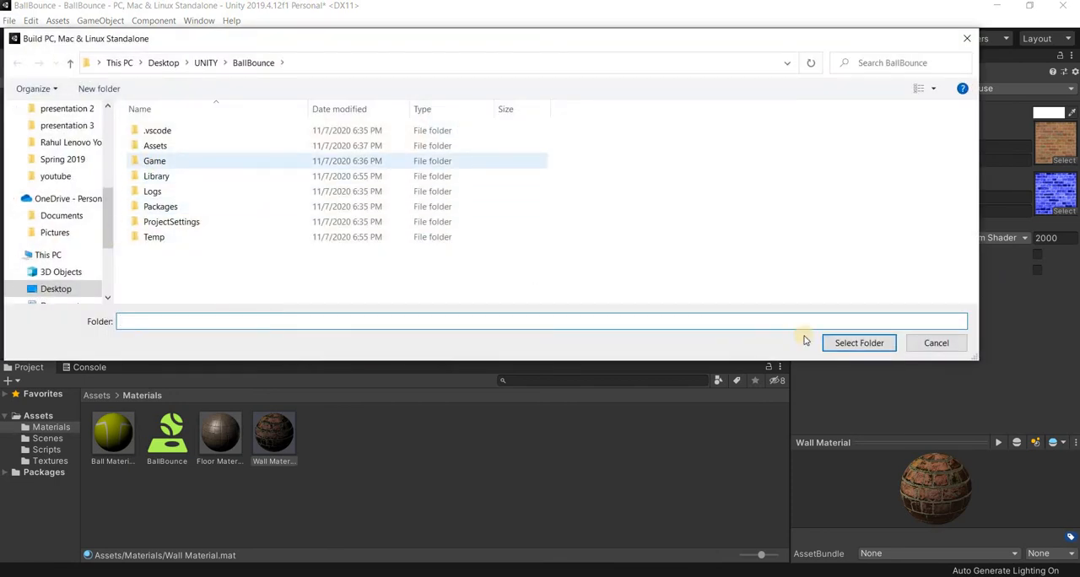
click(858, 342)
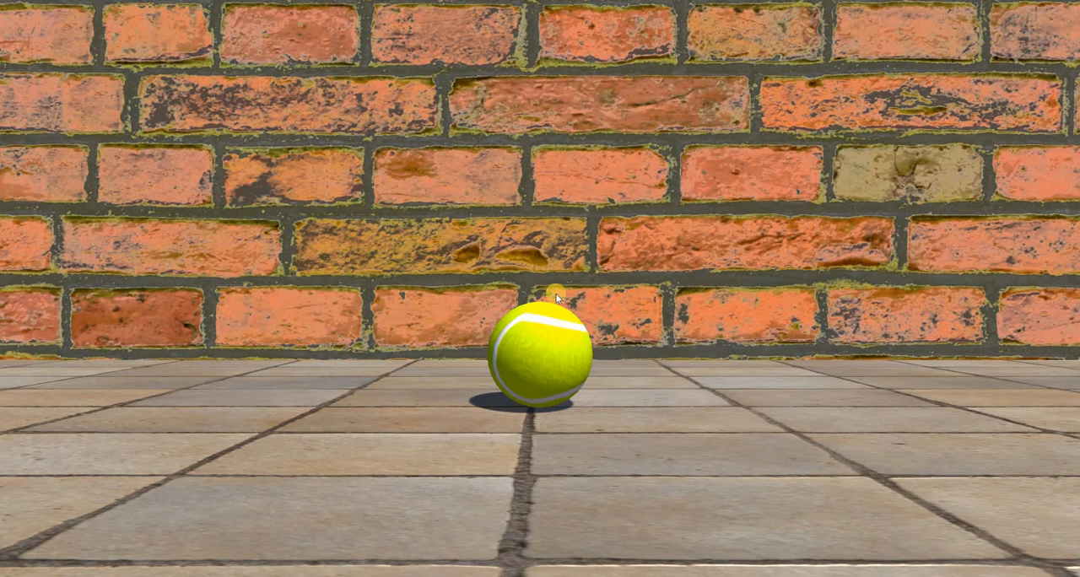
- End the running BallBounce (32 bit) task in Task Manager and return to the Unity editor
key(ctrl+shift+Escape)
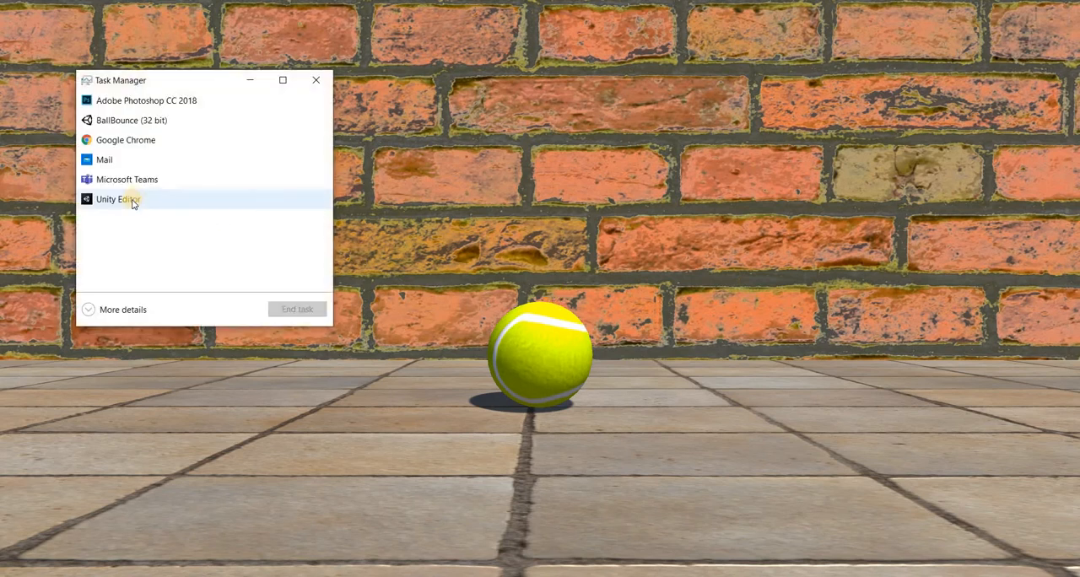
click(138, 124)
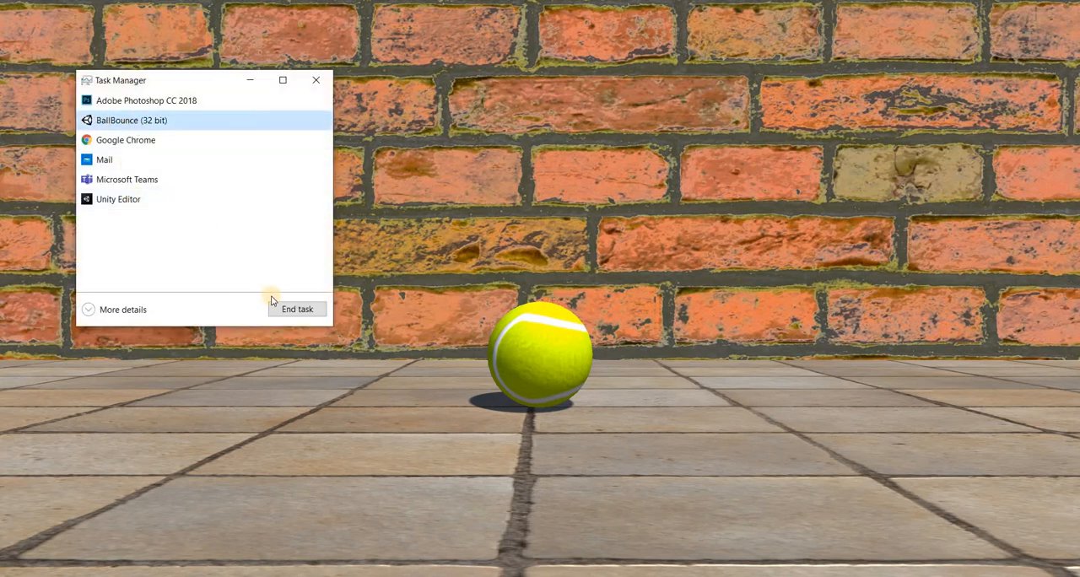
click(286, 309)
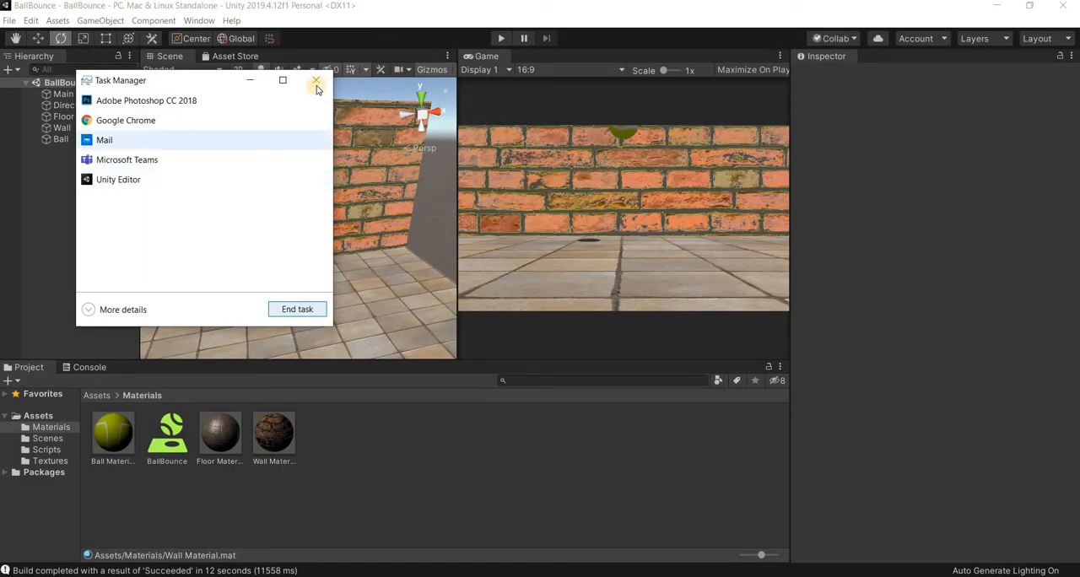
click(641, 174)
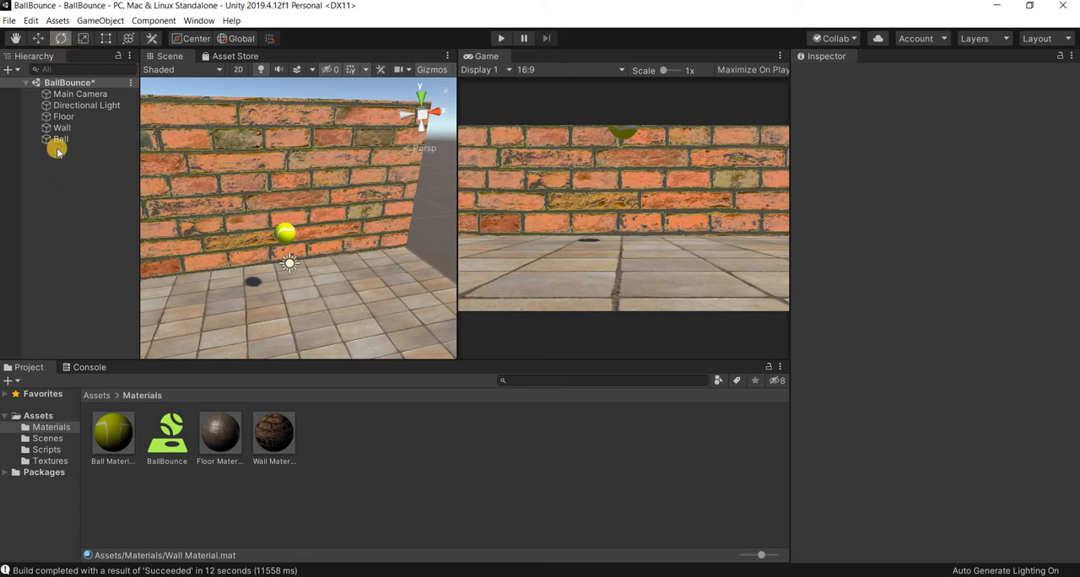
- Add a standard UI Button to the BallBounce scene
right_click(53, 245)
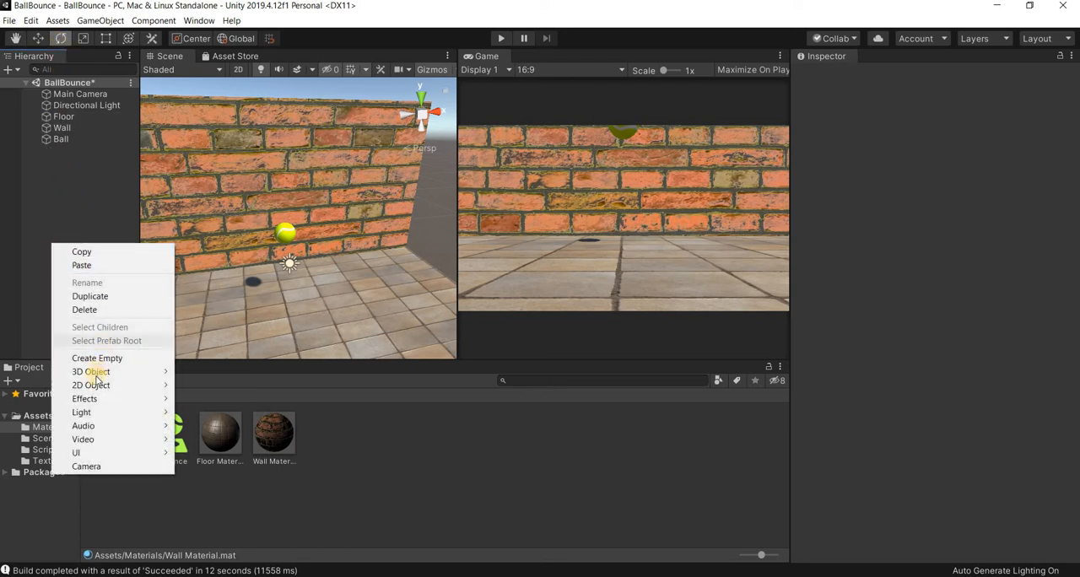
mouse_move(97, 375)
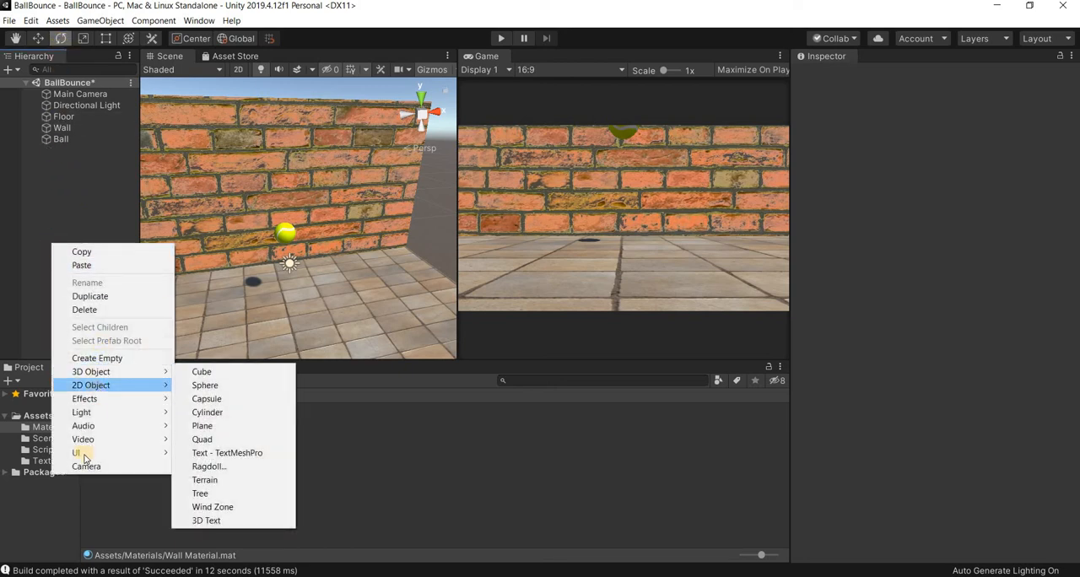
mouse_move(85, 453)
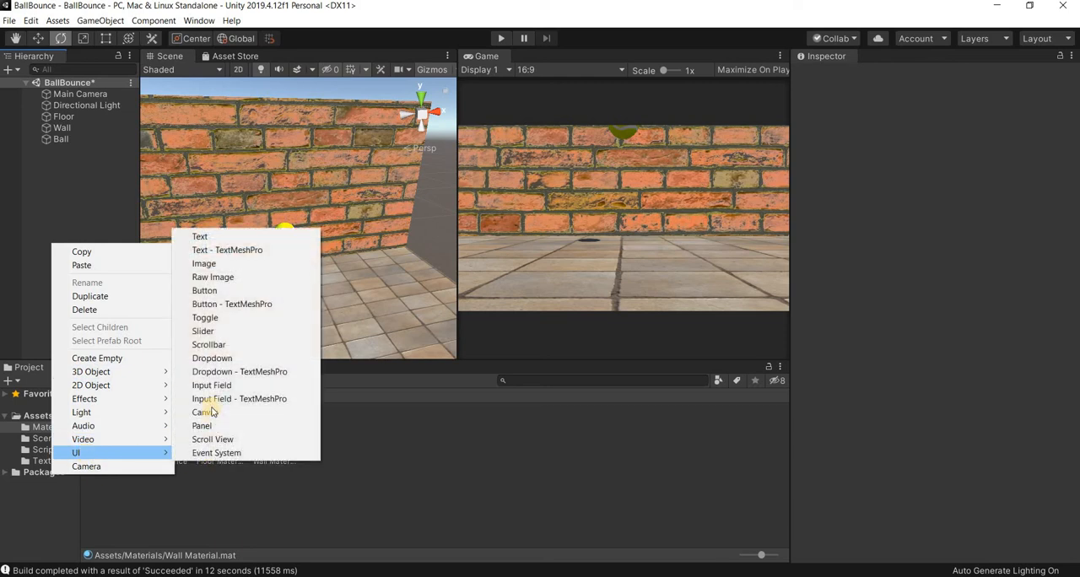
click(204, 292)
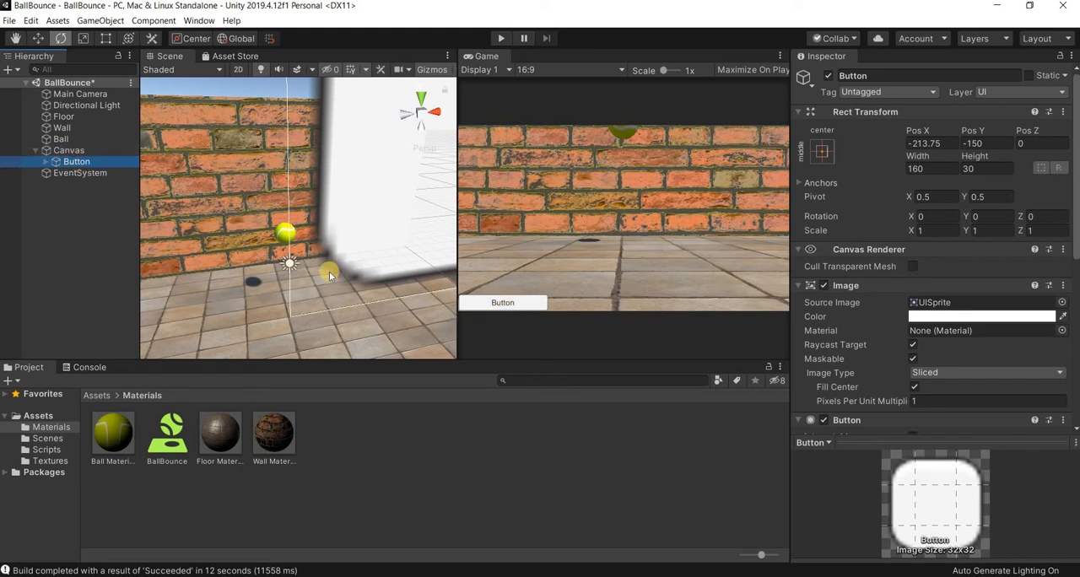
- Move the button to the canvas's upper-right corner, at about Pos X 204 and Pos Y 145
key(f)
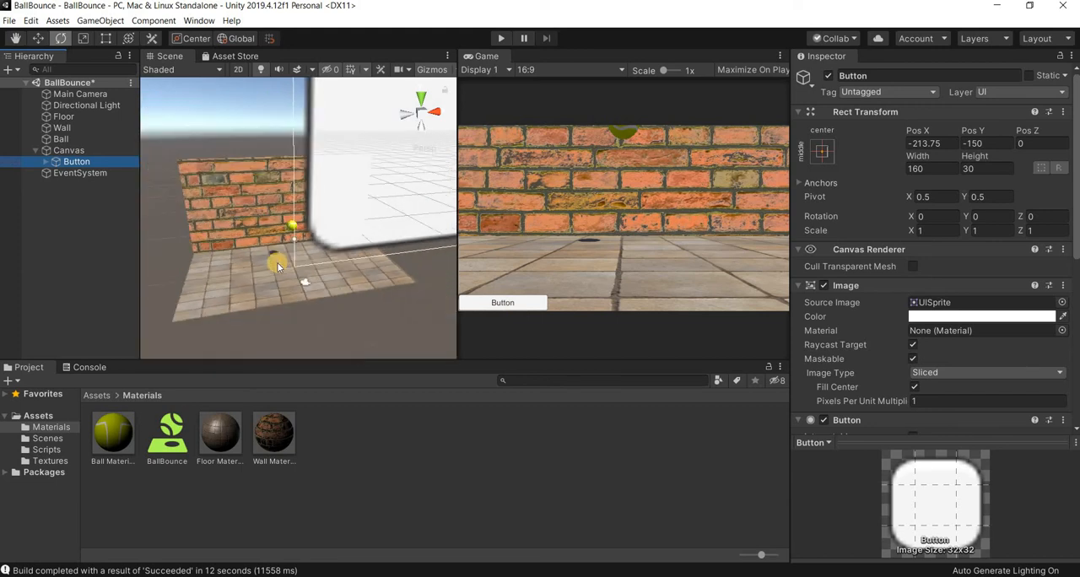
scroll(276, 266, down, 6)
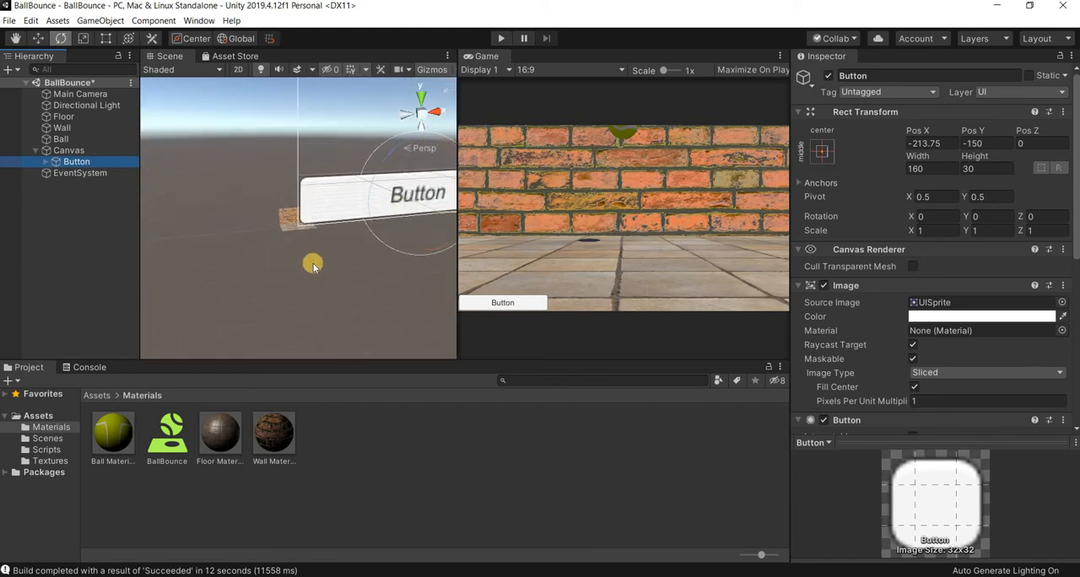
scroll(309, 266, down, 8)
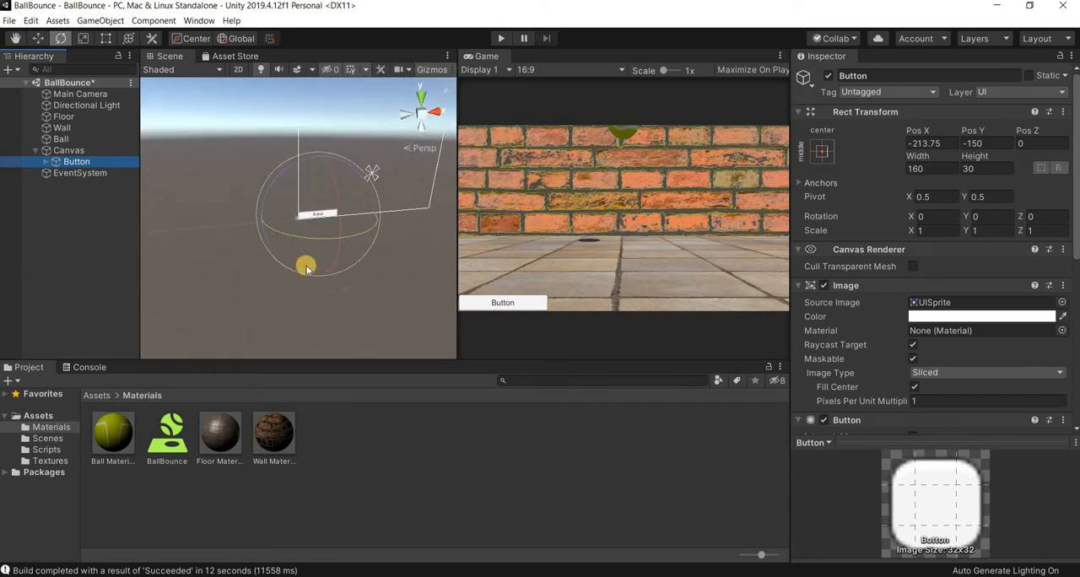
middle_drag(283, 285, 317, 261)
scroll(316, 261, up, 3)
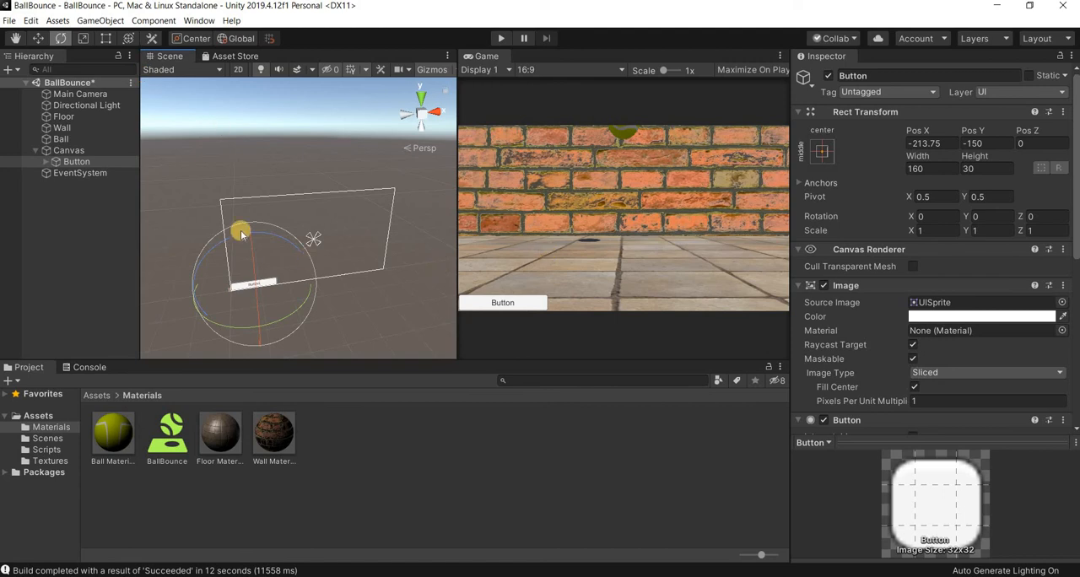
click(539, 70)
click(145, 38)
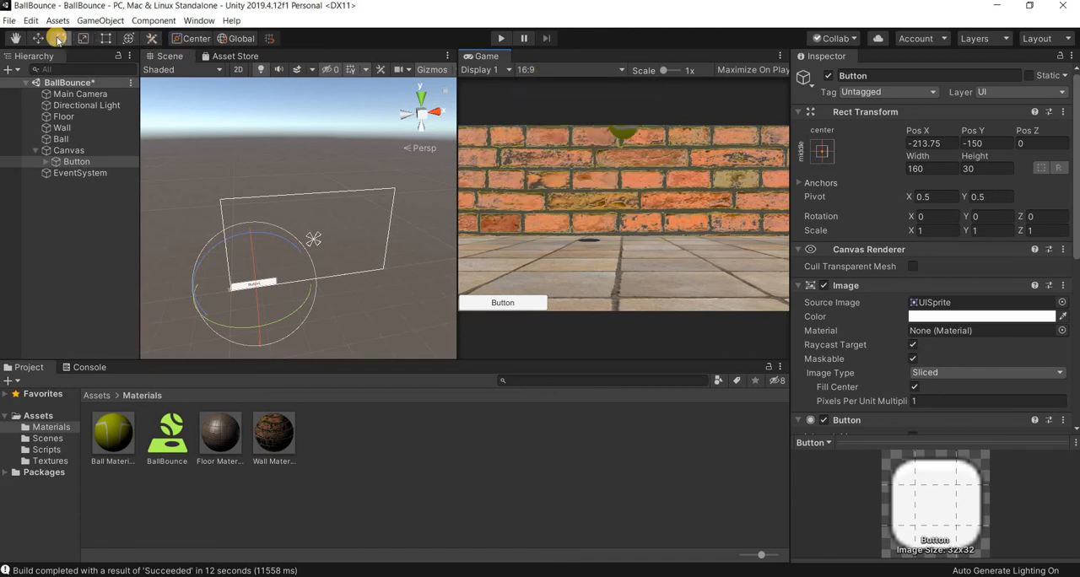
key(w)
drag(248, 234, 292, 202)
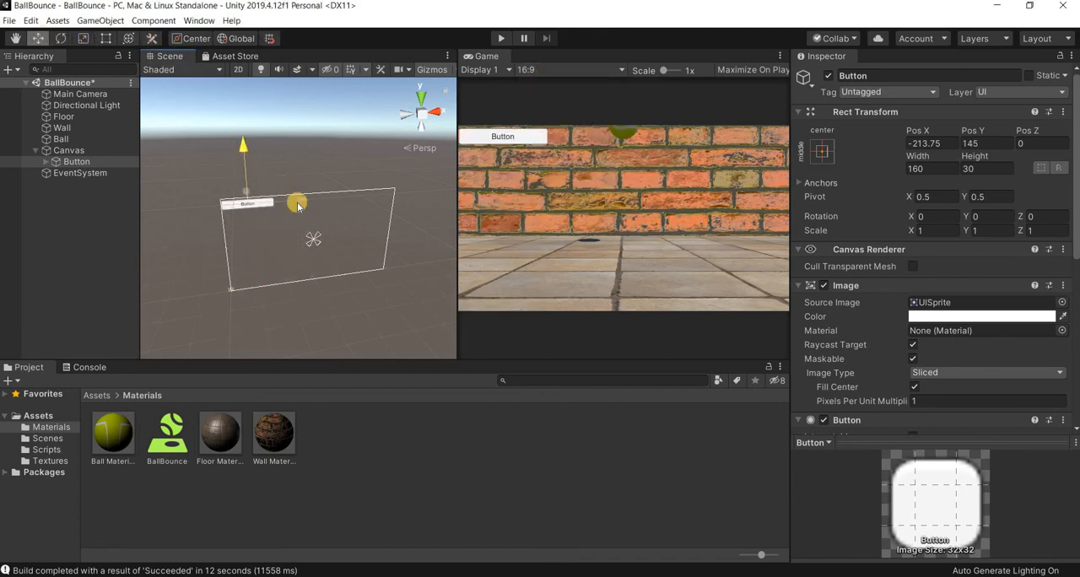
drag(414, 203, 431, 202)
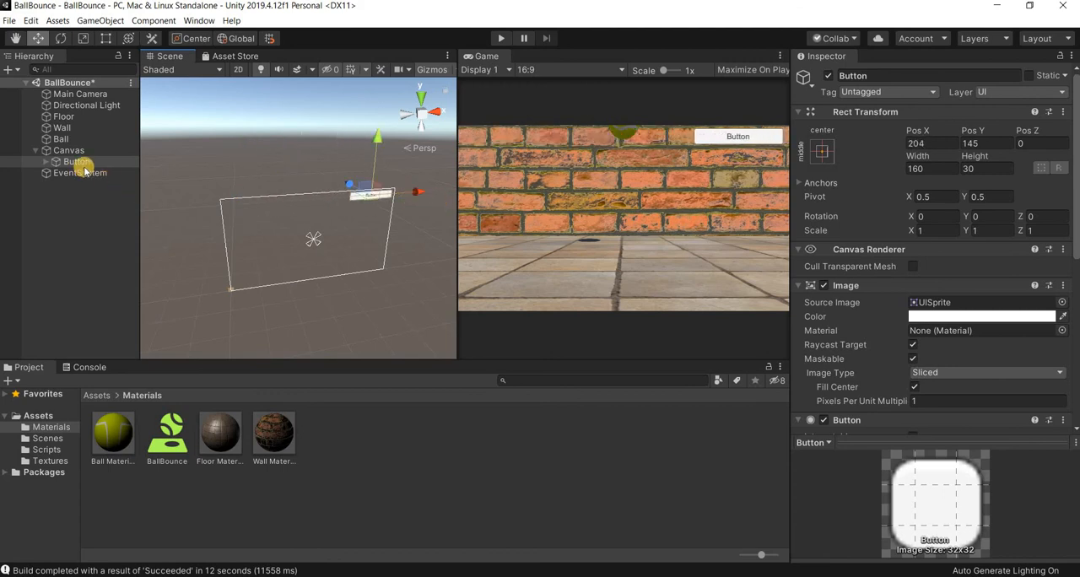
- Rename the button object as ExitButton
click(852, 75)
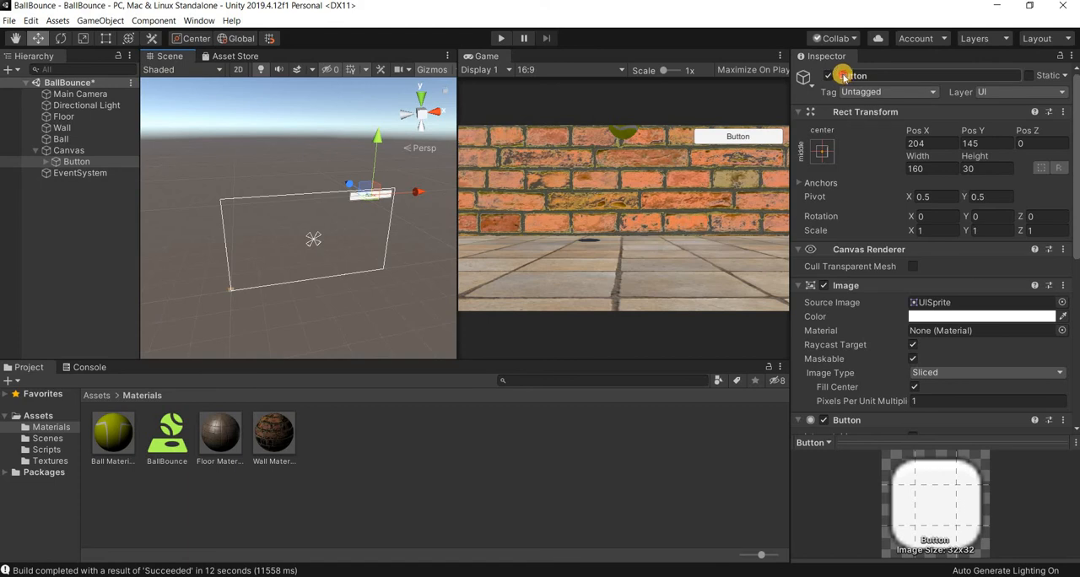
double_click(846, 75)
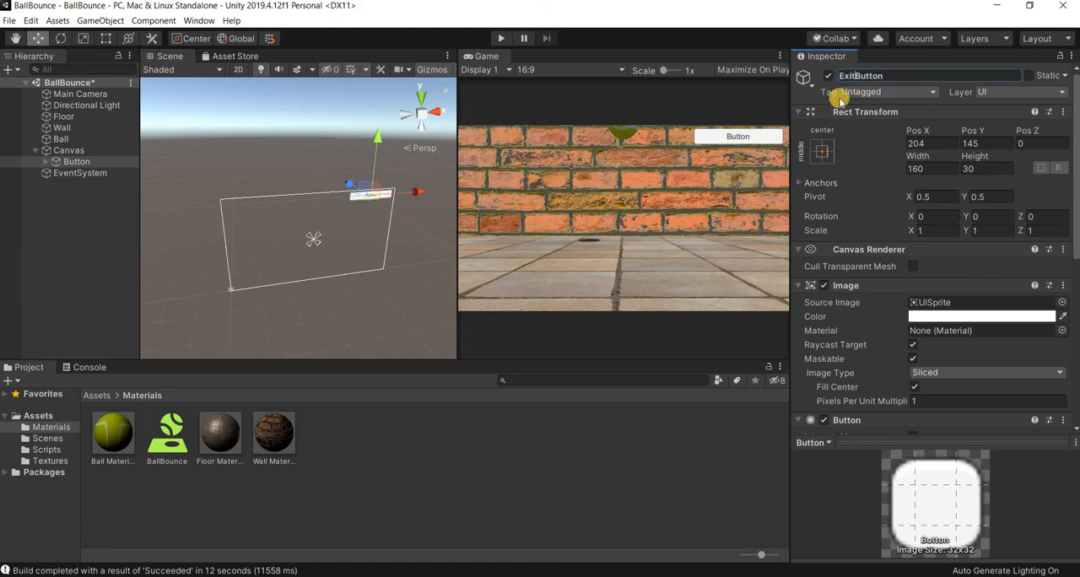
key(Return)
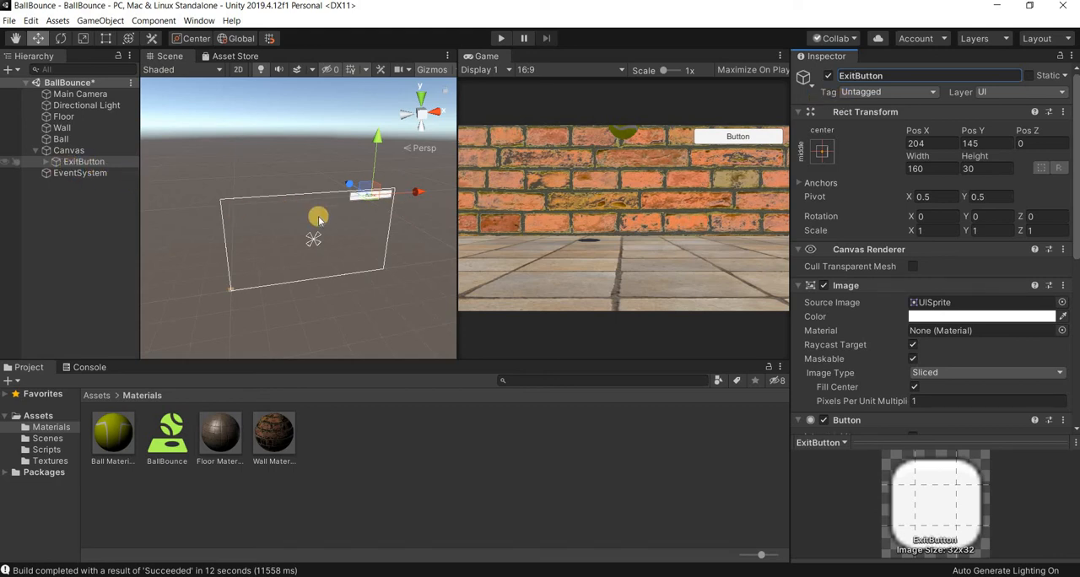
- Place a duplicate of ExitButton, named RestartButton, in the canvas's upper-left corner at about Pos X -214
click(91, 163)
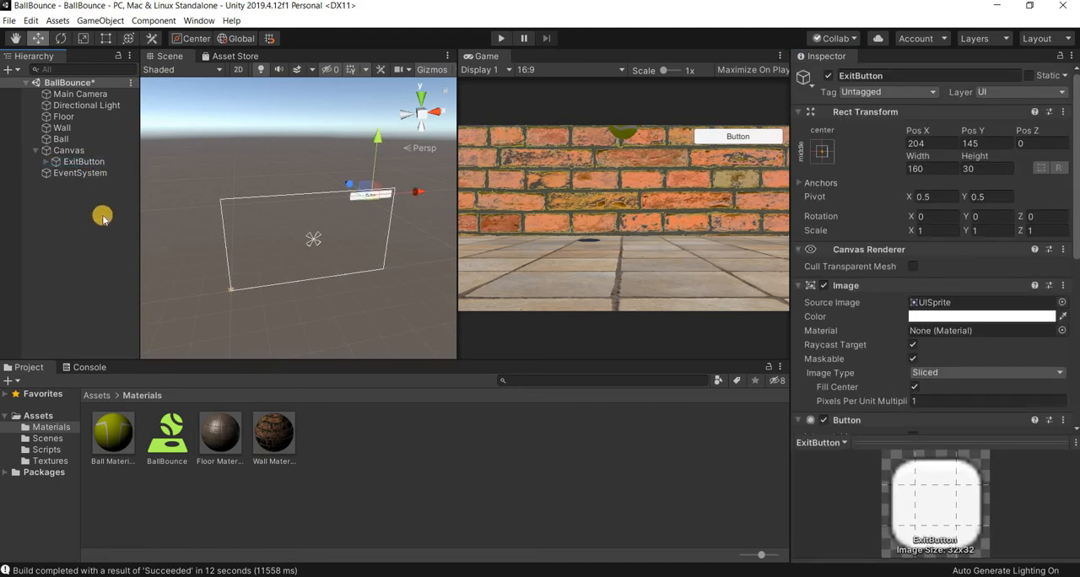
key(ctrl+d)
drag(308, 200, 153, 208)
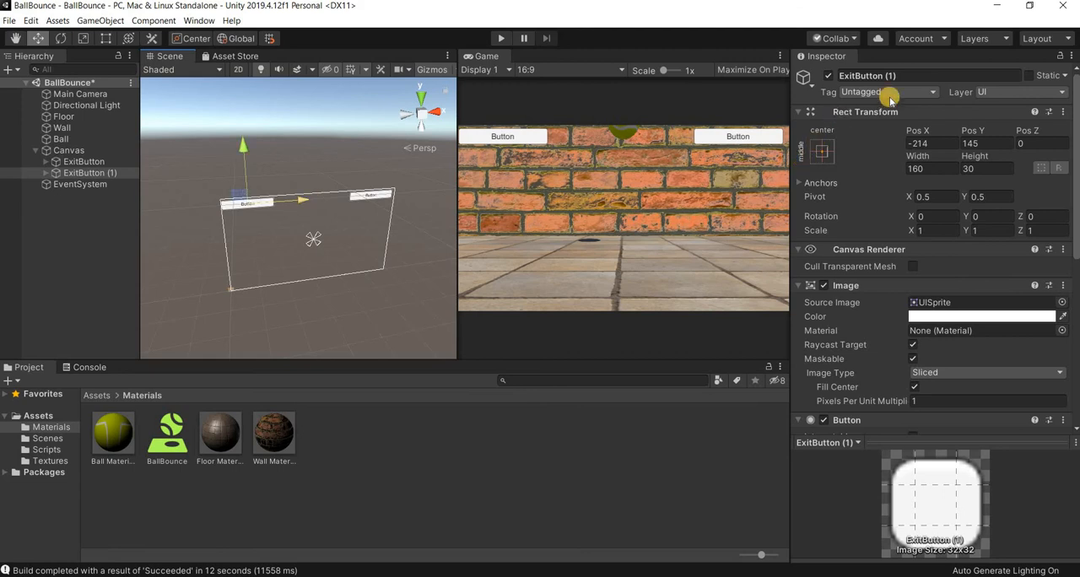
click(918, 76)
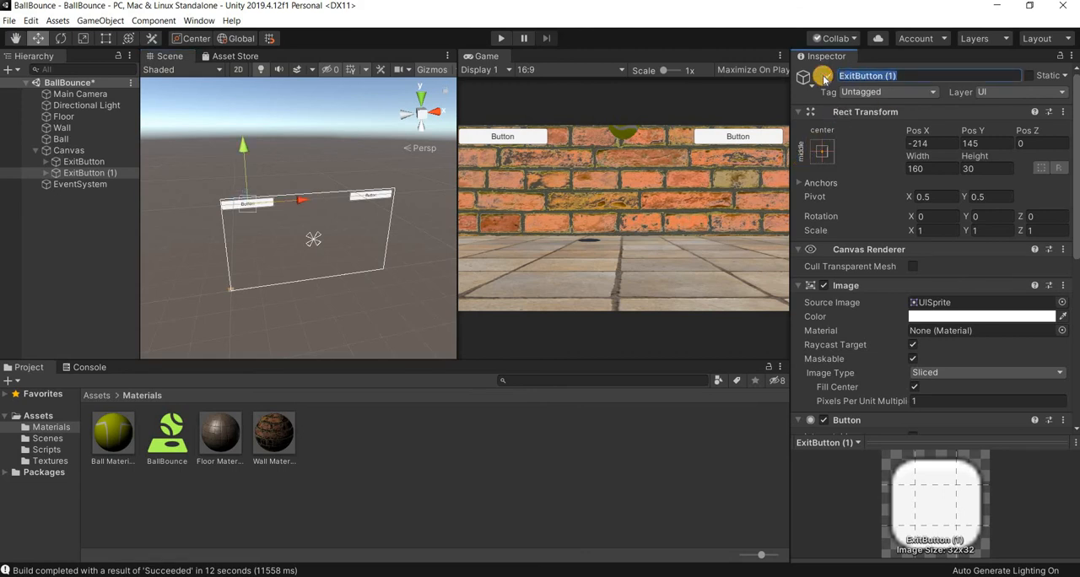
text(Restar)
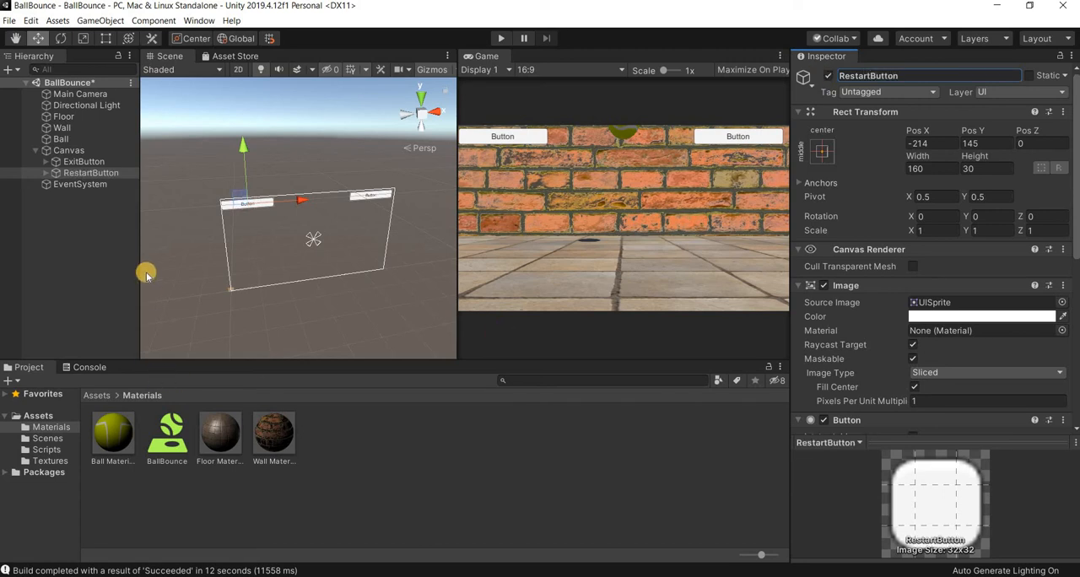
- Set the font size of RestartButton's text to 26
click(56, 172)
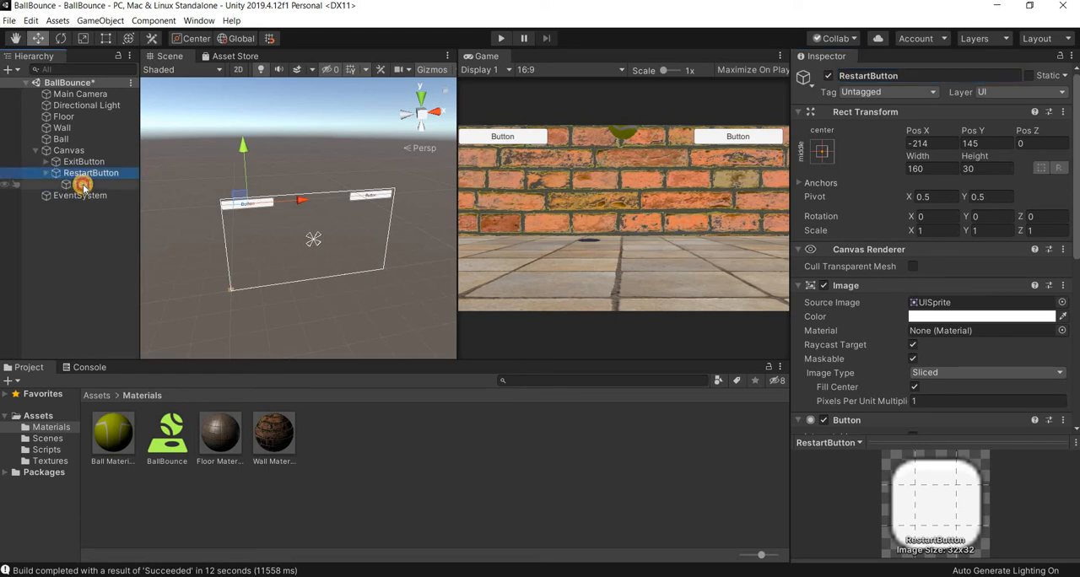
click(82, 184)
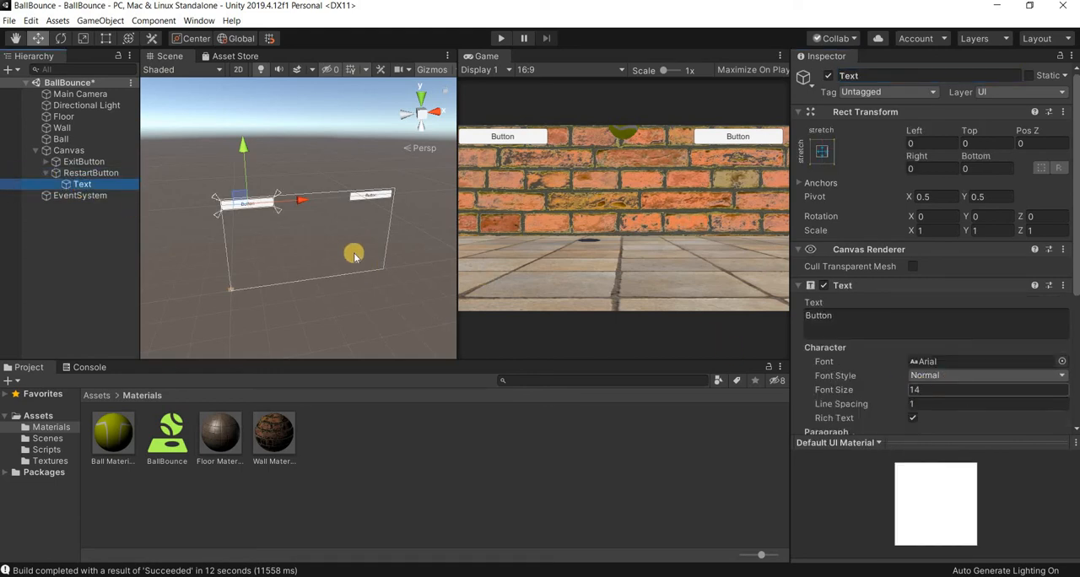
click(857, 390)
drag(860, 390, 877, 388)
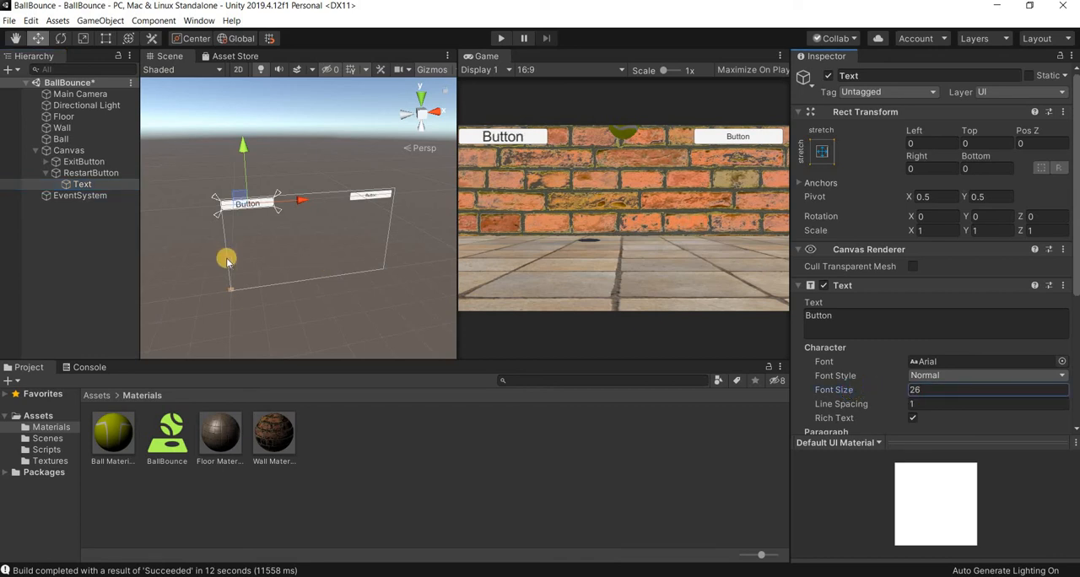
- Set the font size of ExitButton's text to 27 and its label to EXIT
click(45, 162)
click(82, 172)
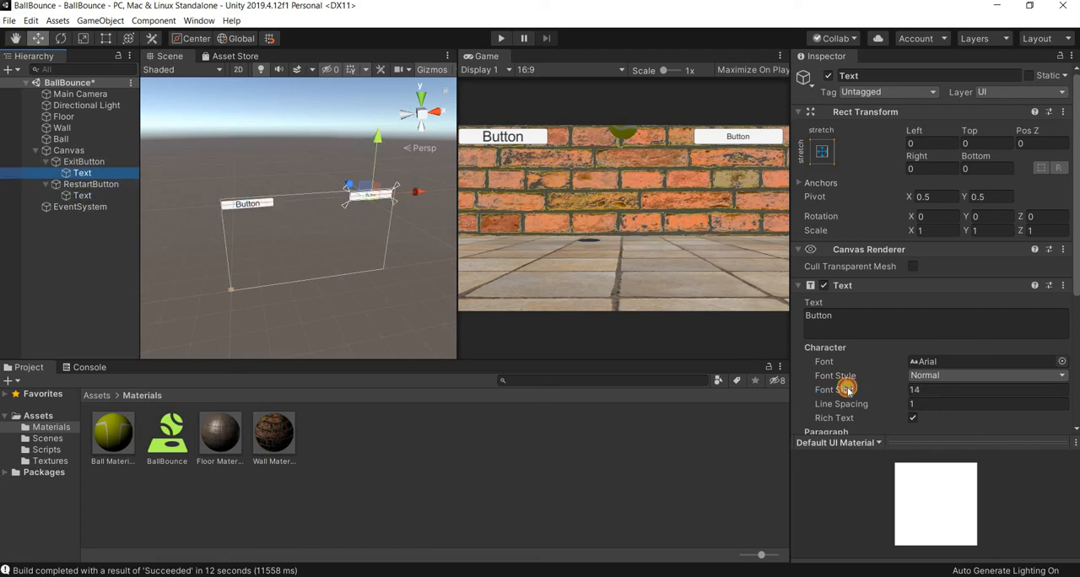
drag(847, 389, 853, 391)
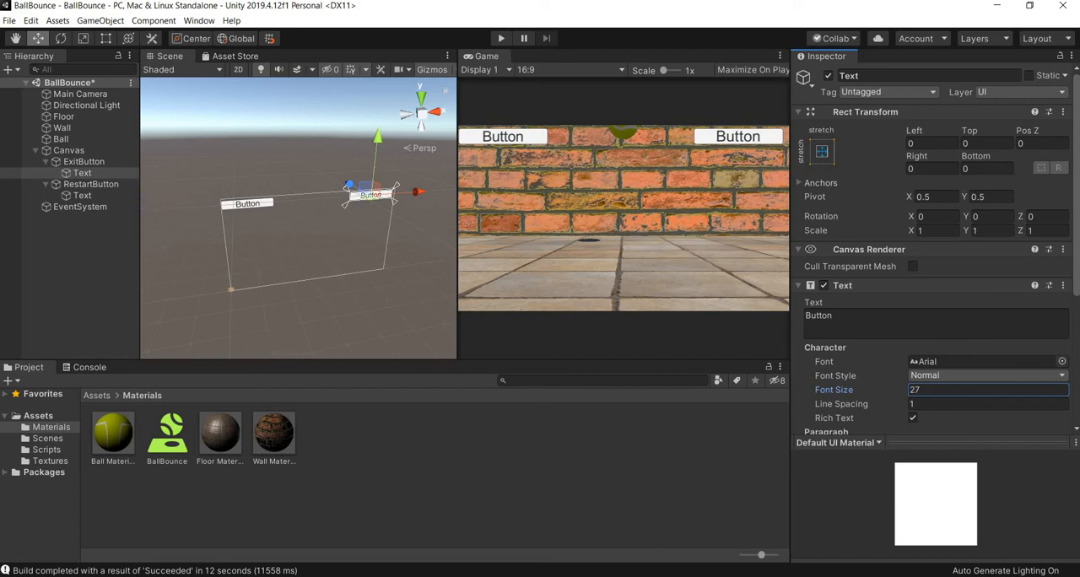
click(844, 310)
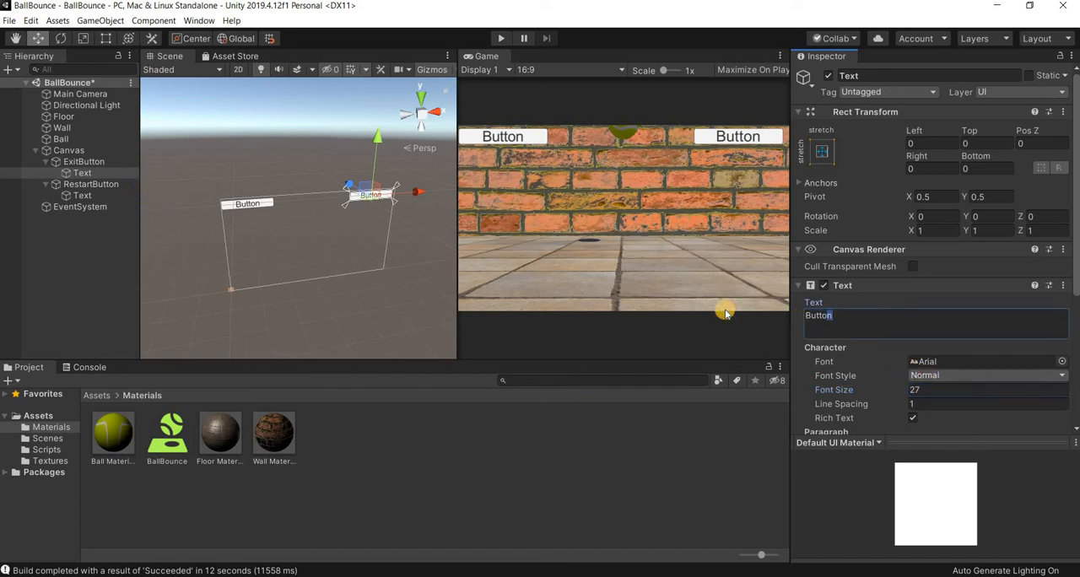
text(EXIT)
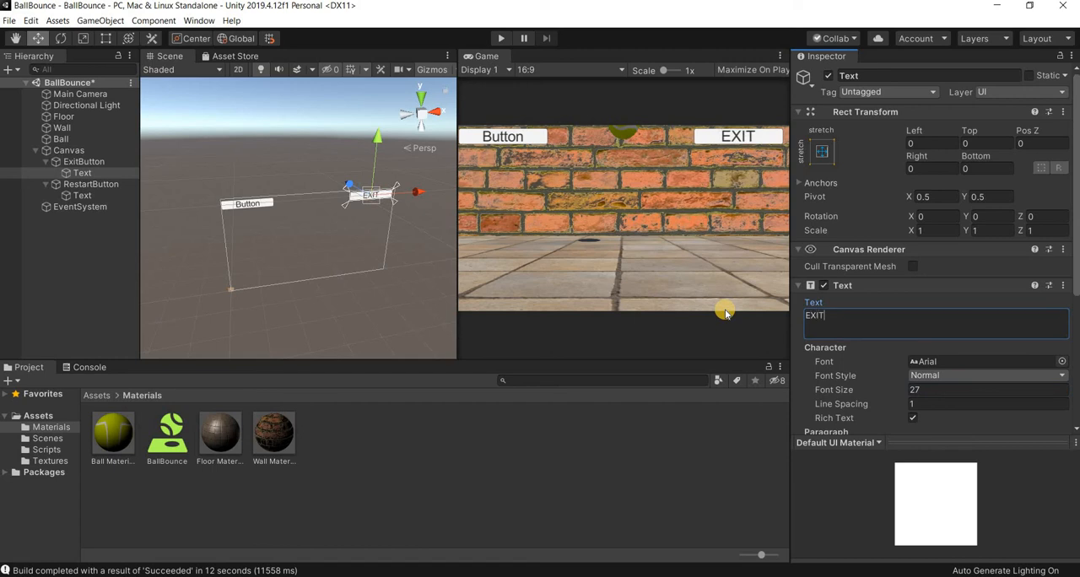
- Change the label of RestartButton's text to RESTART
click(87, 194)
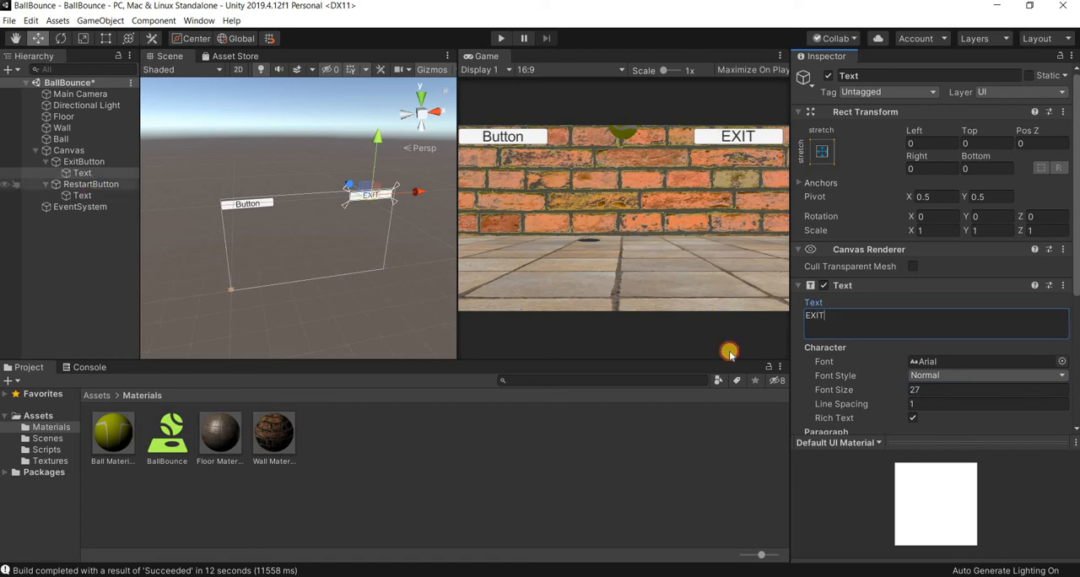
click(840, 322)
text(R)
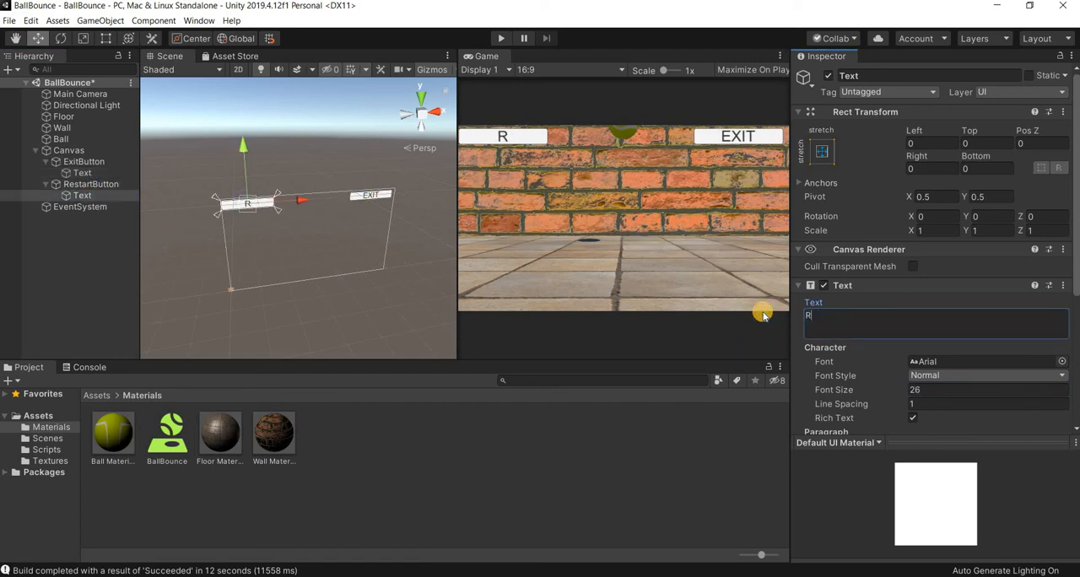
text(ESTART)
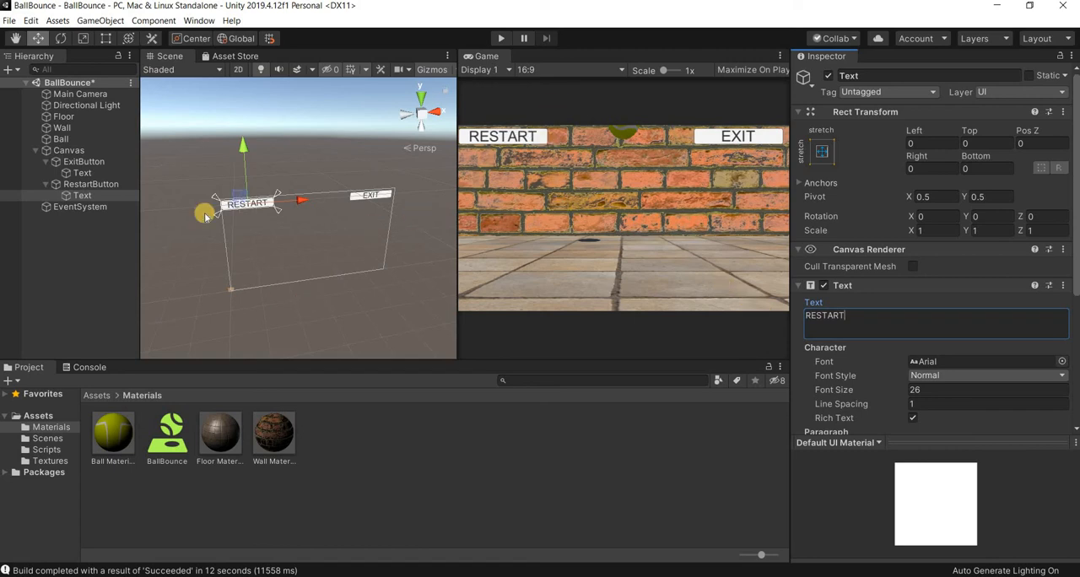
- Make RestartButton's background image fully transparent by setting its colour's alpha to 0
click(95, 185)
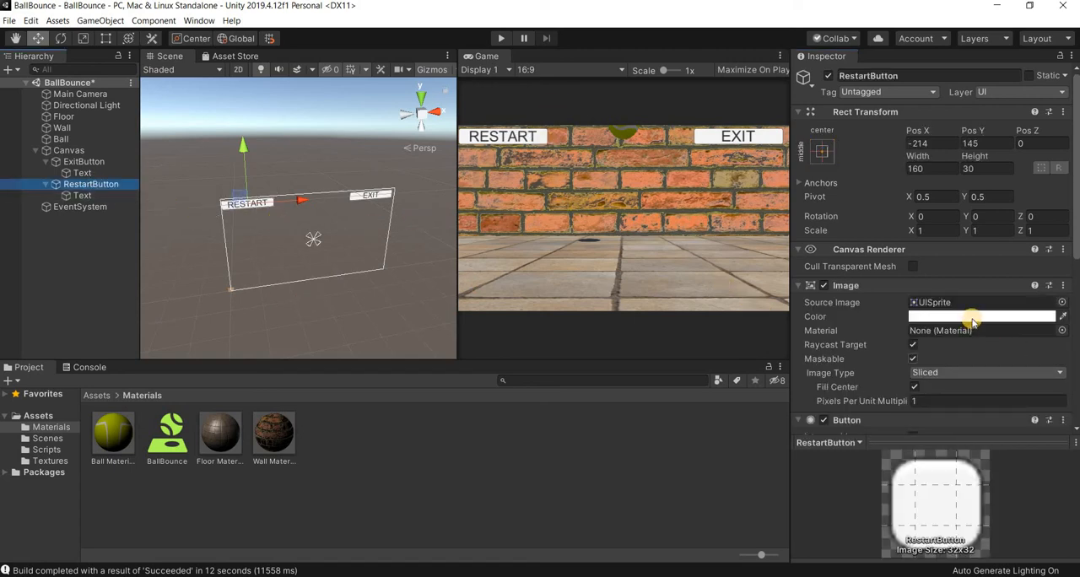
click(973, 317)
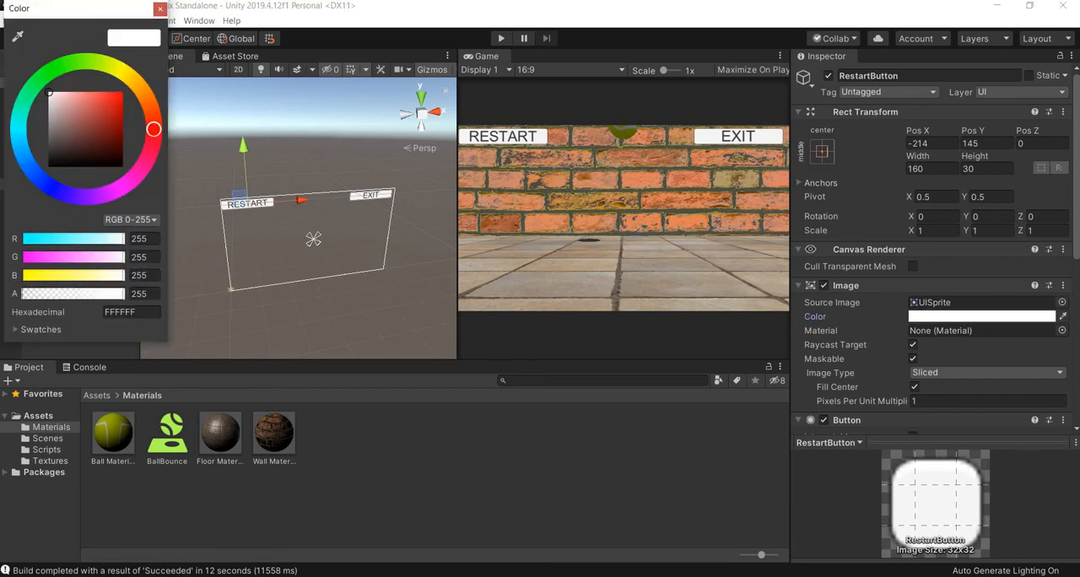
drag(122, 293, 9, 291)
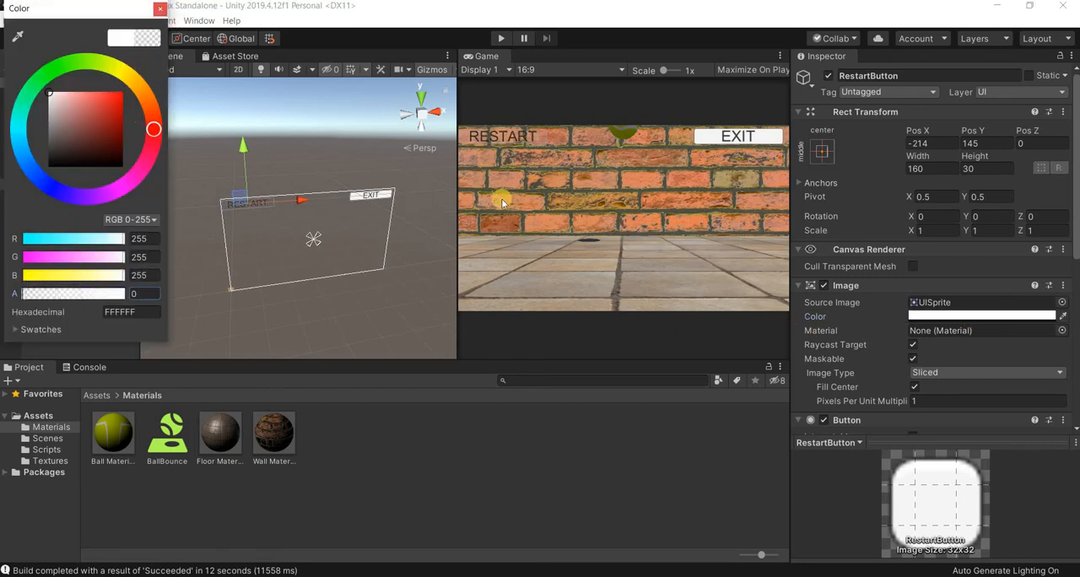
click(161, 9)
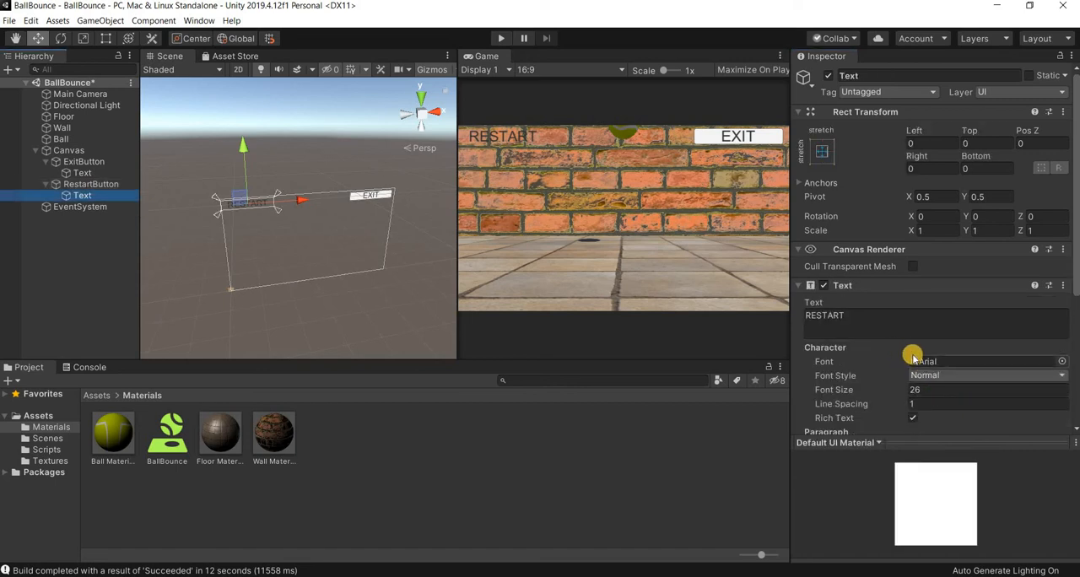
- Set the colour of RestartButton's text to white, FFFFFF
scroll(913, 354, down, 5)
click(934, 305)
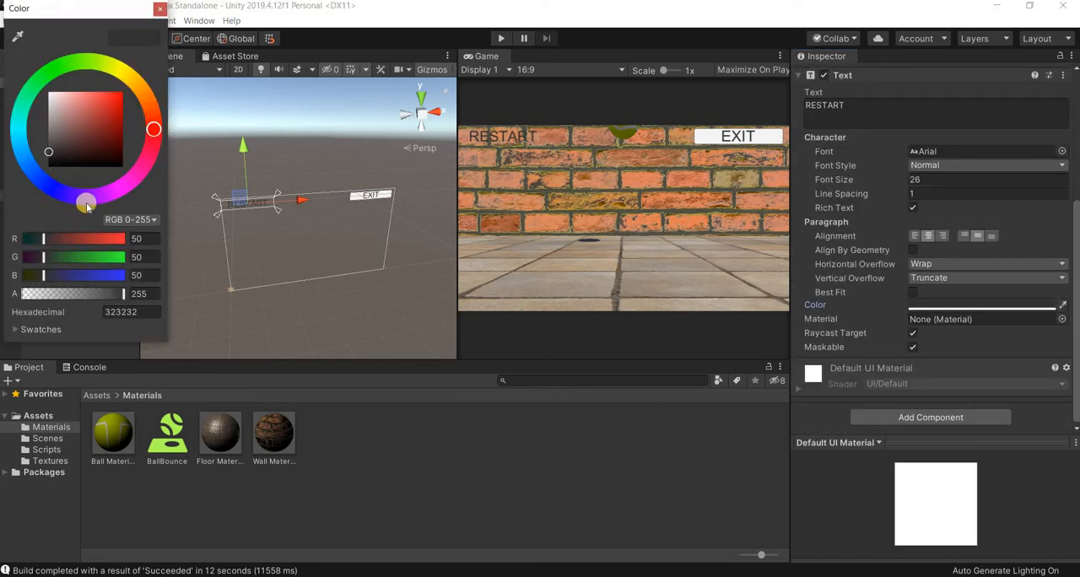
click(50, 92)
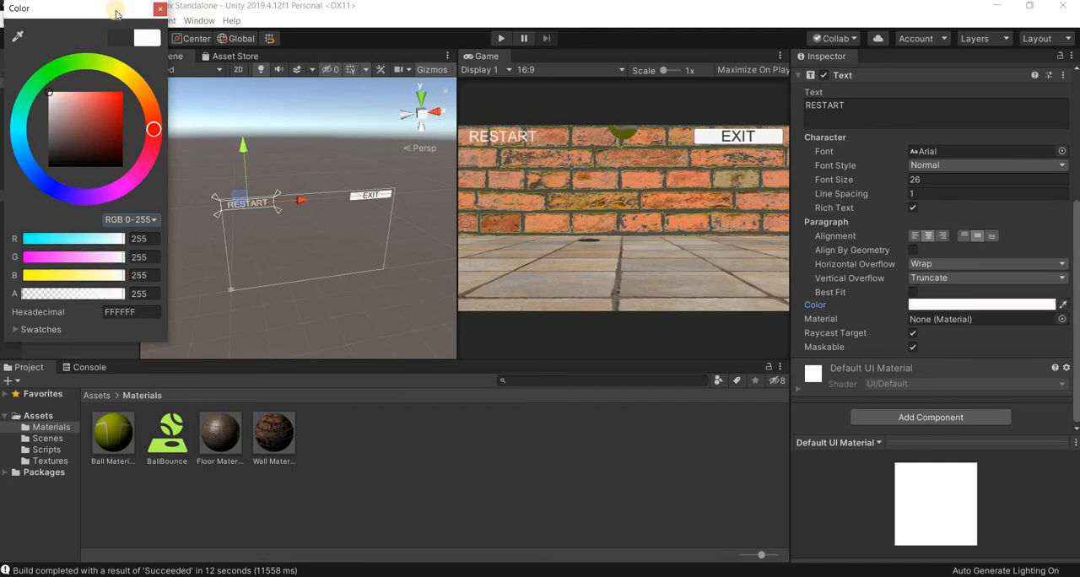
click(171, 58)
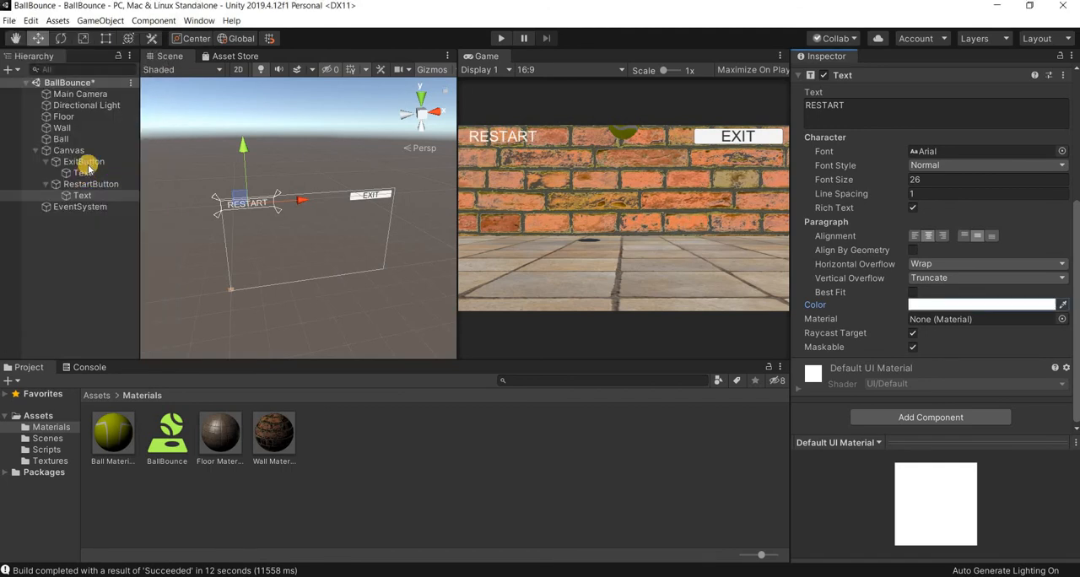
- Make ExitButton's background image fully transparent by lowering its colour's alpha
click(86, 163)
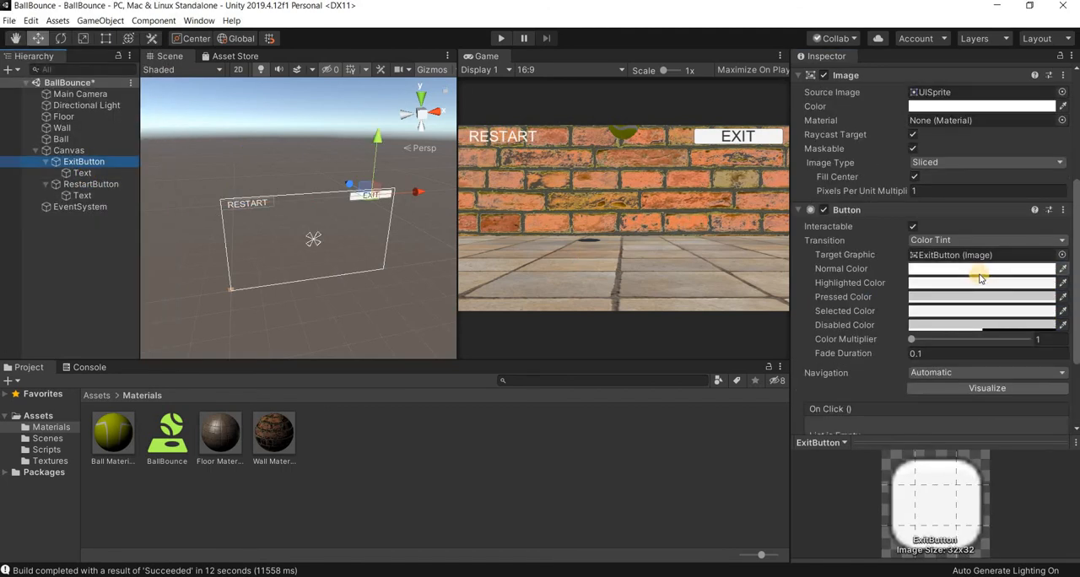
scroll(974, 279, down, 2)
scroll(970, 296, up, 5)
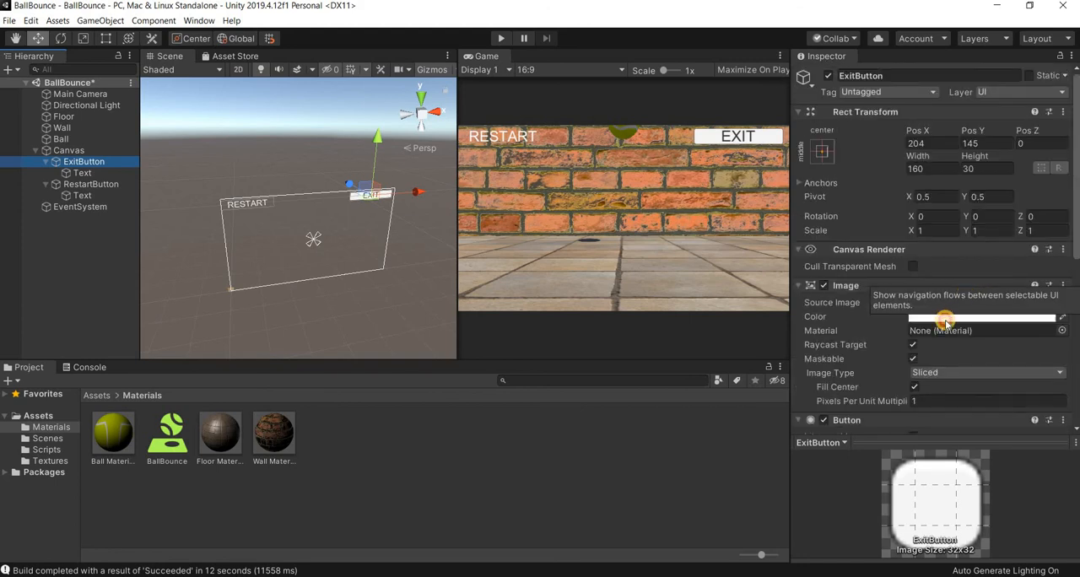
click(945, 318)
drag(4, 284, 0, 286)
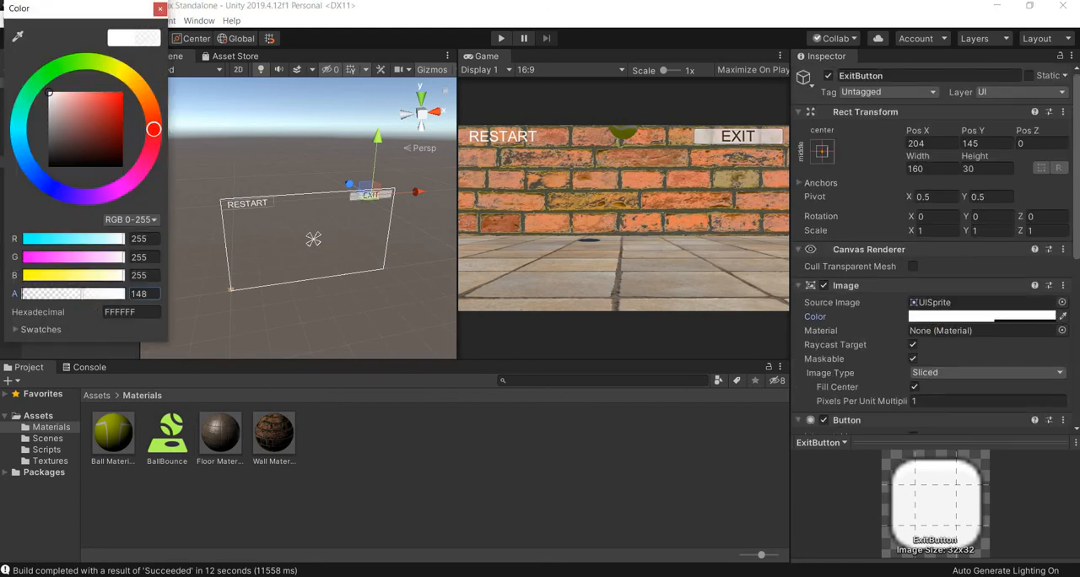
click(262, 271)
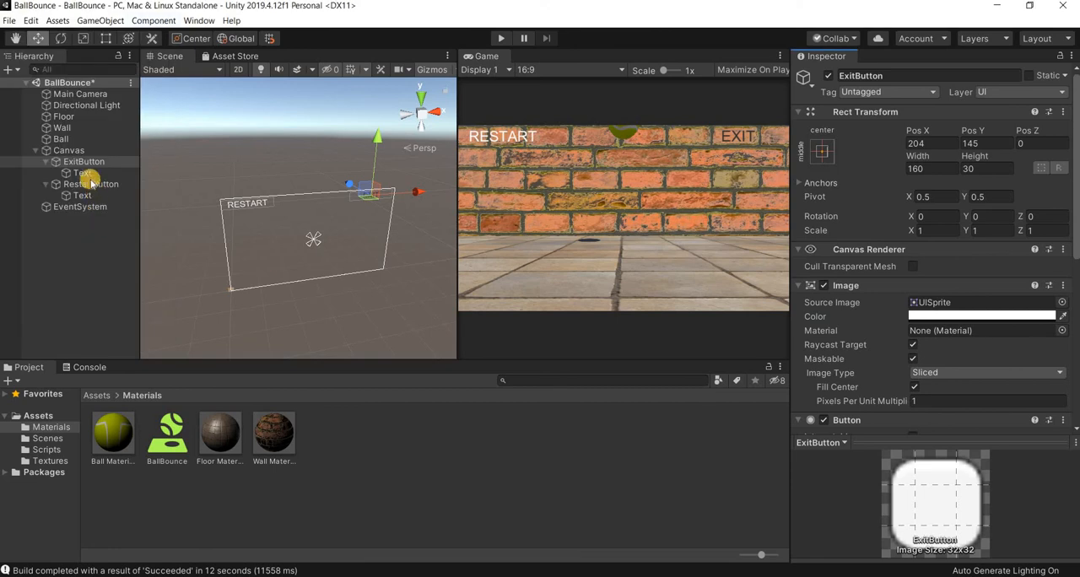
- Set the colour of ExitButton's text to white, FFFFFF, and shift the text outward to the canvas's right edge
click(85, 173)
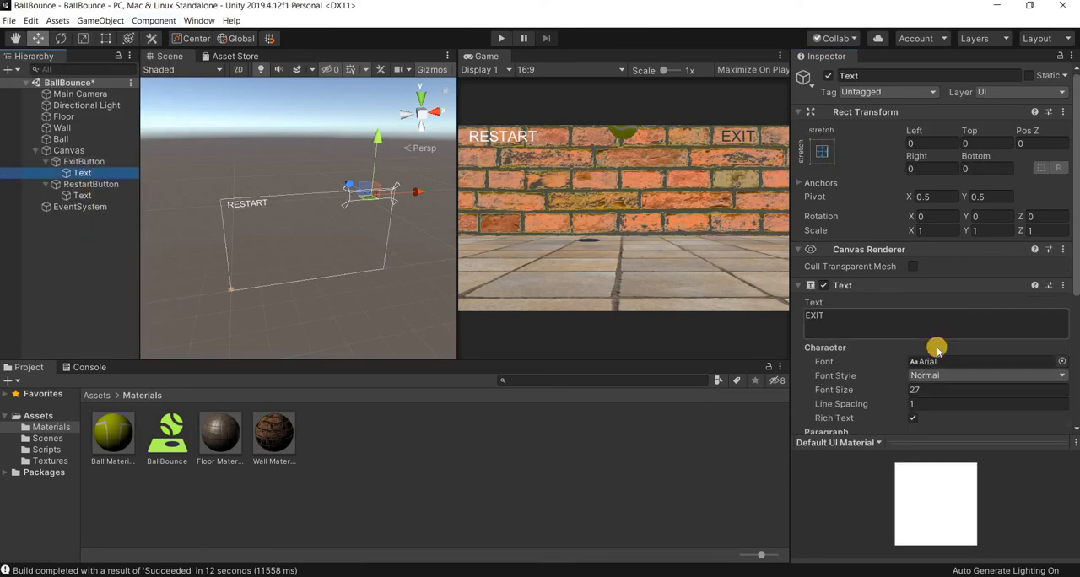
scroll(939, 335, down, 5)
click(911, 305)
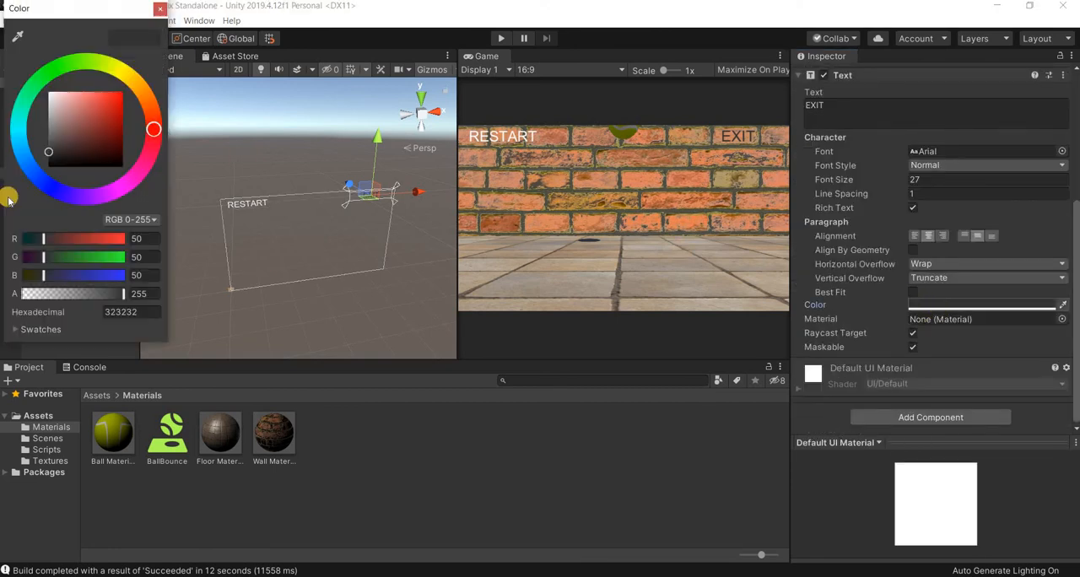
drag(49, 154, 49, 87)
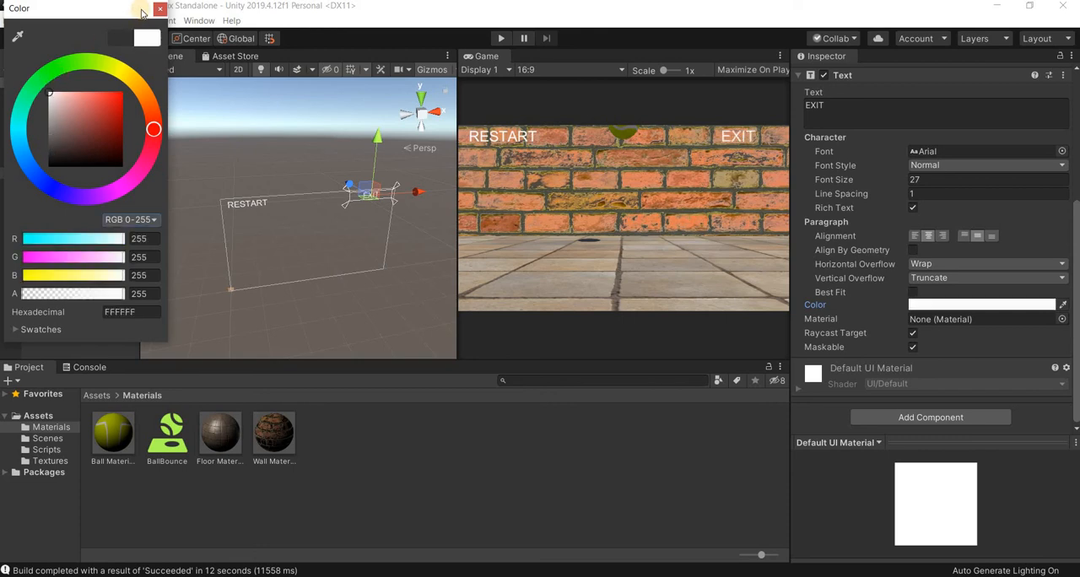
click(685, 142)
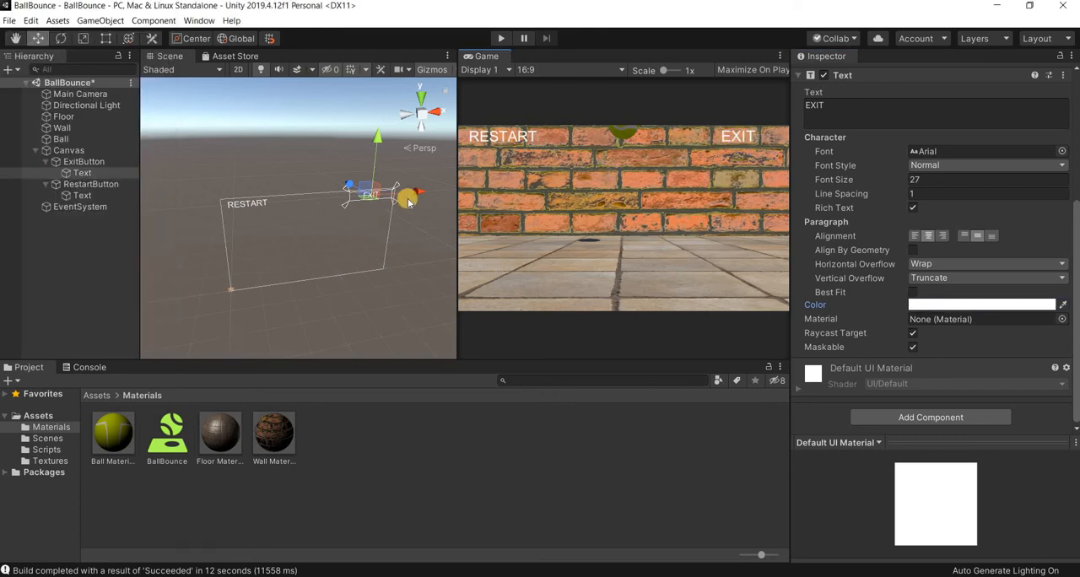
drag(420, 193, 428, 189)
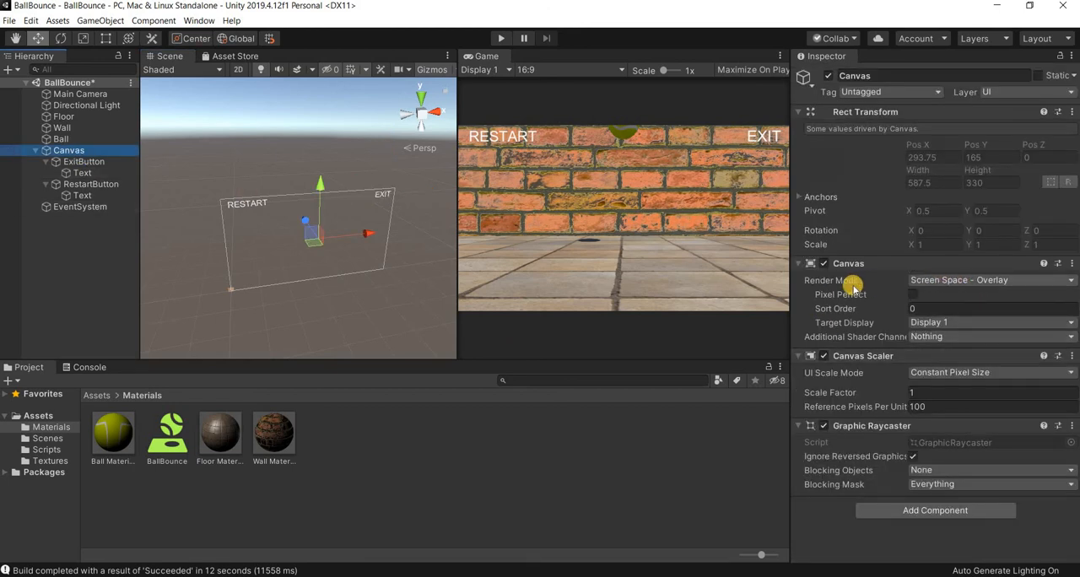
- Keep the Canvas render mode at Screen Space - Overlay and set its UI Scale Mode to Scale With Screen Size
click(976, 282)
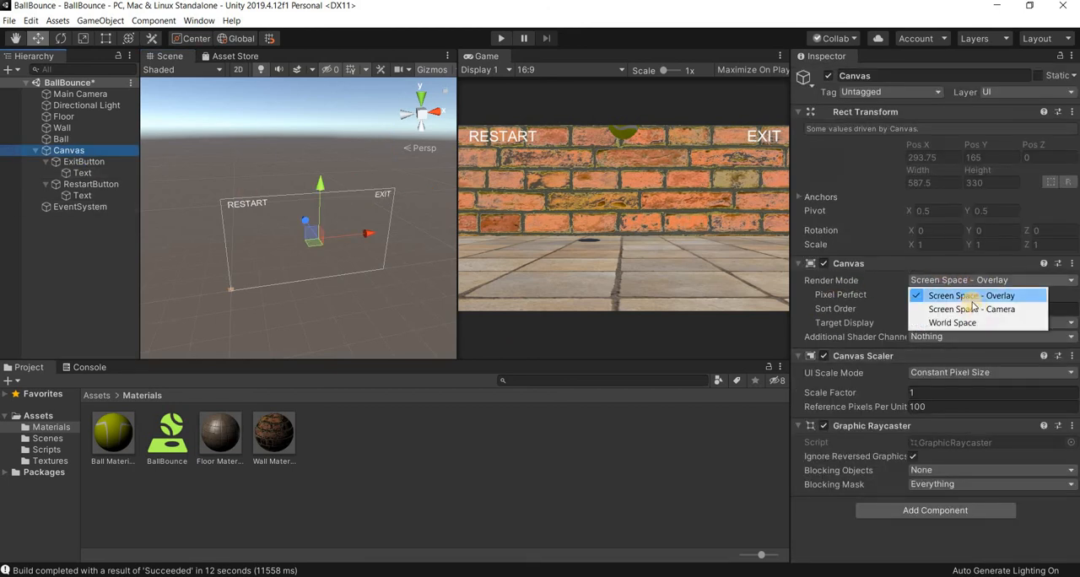
click(970, 359)
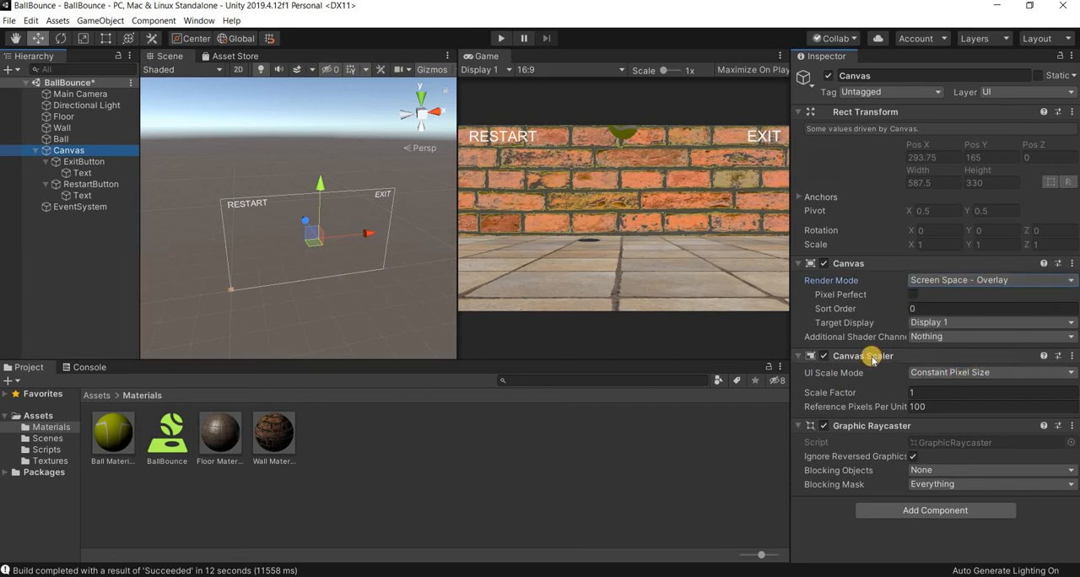
click(970, 373)
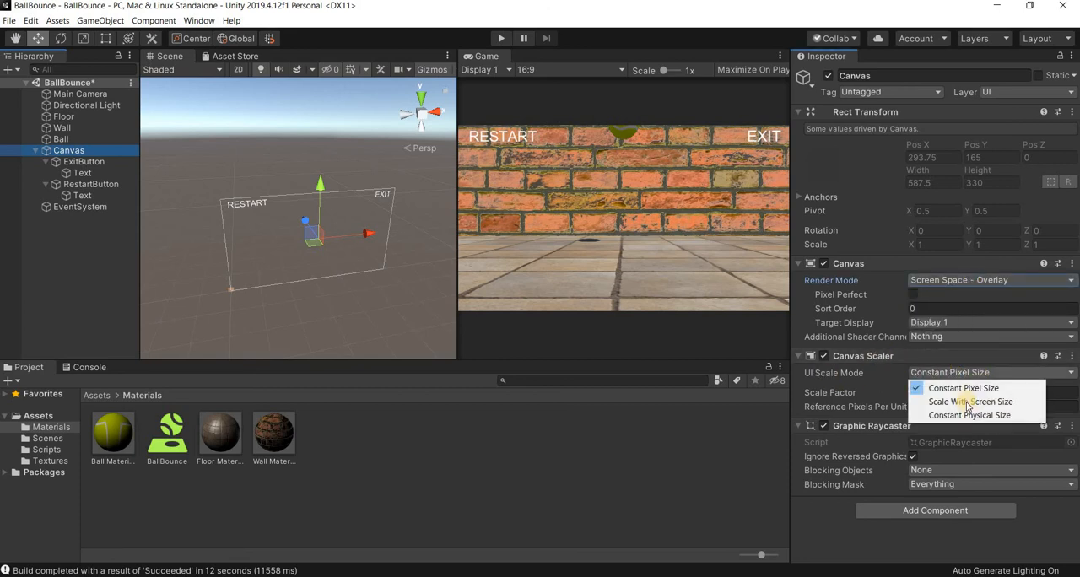
click(969, 401)
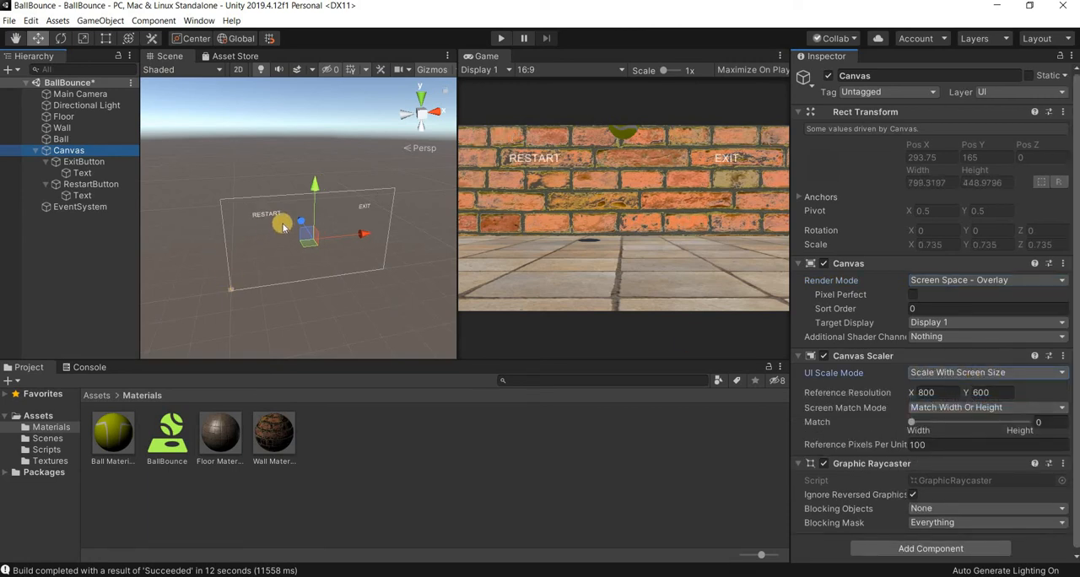
- Move RestartButton back into the canvas's upper-left corner, at about Pos X -317
click(310, 212)
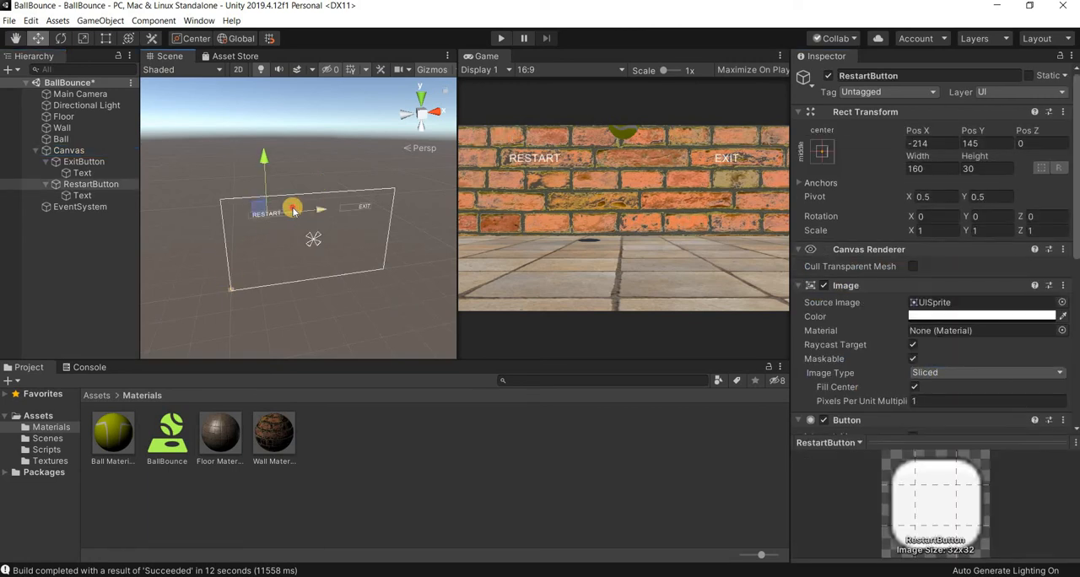
mouse_move(295, 210)
mouse_down()
mouse_move(277, 210)
mouse_move(287, 210)
mouse_up()
drag(238, 166, 244, 170)
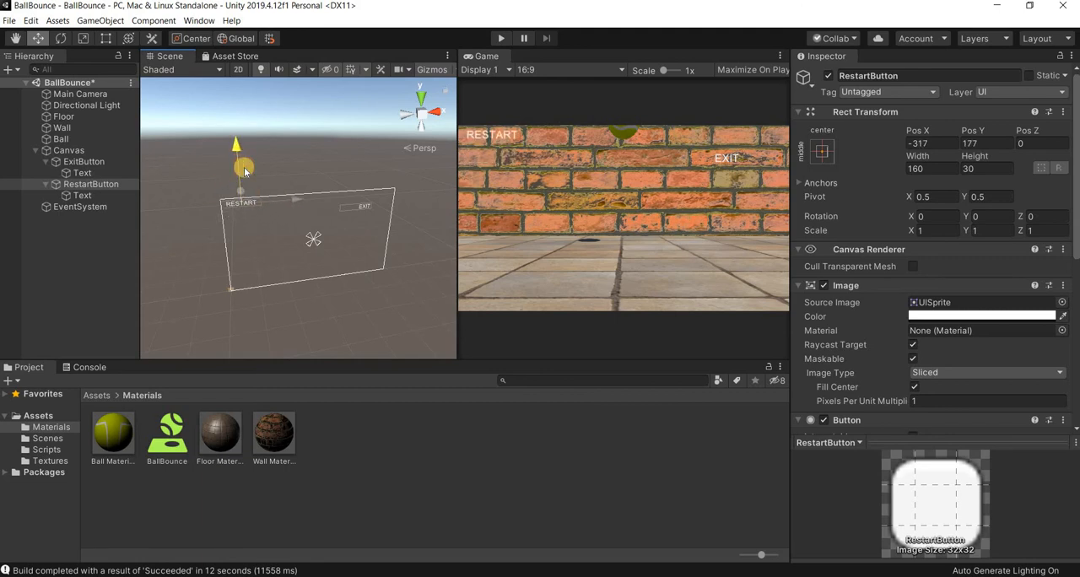
- Move ExitButton back into the canvas's upper-right corner, at about Pos X 320 and Pos Y 203
click(361, 211)
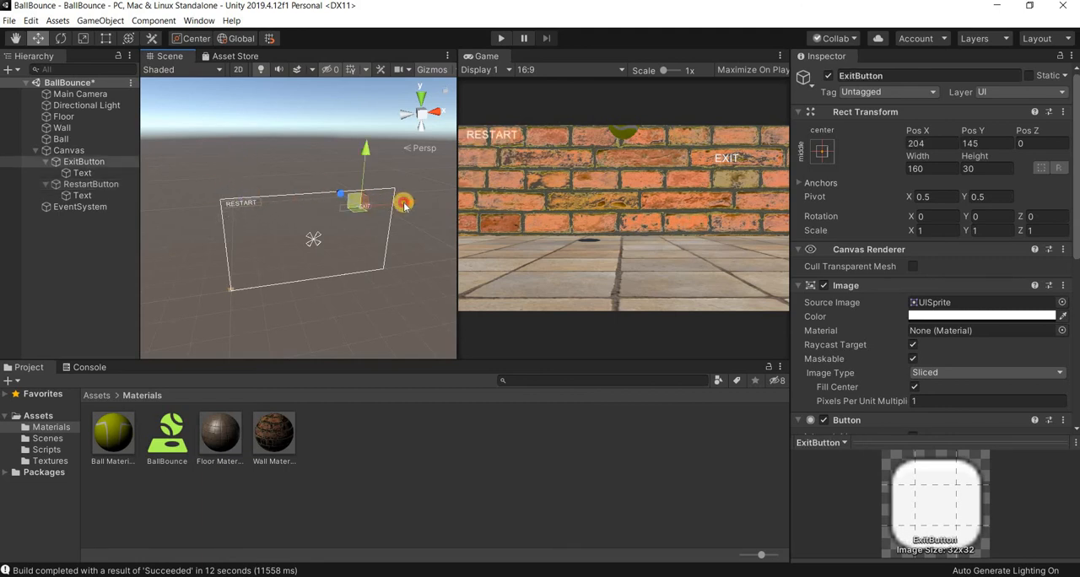
drag(405, 206, 422, 203)
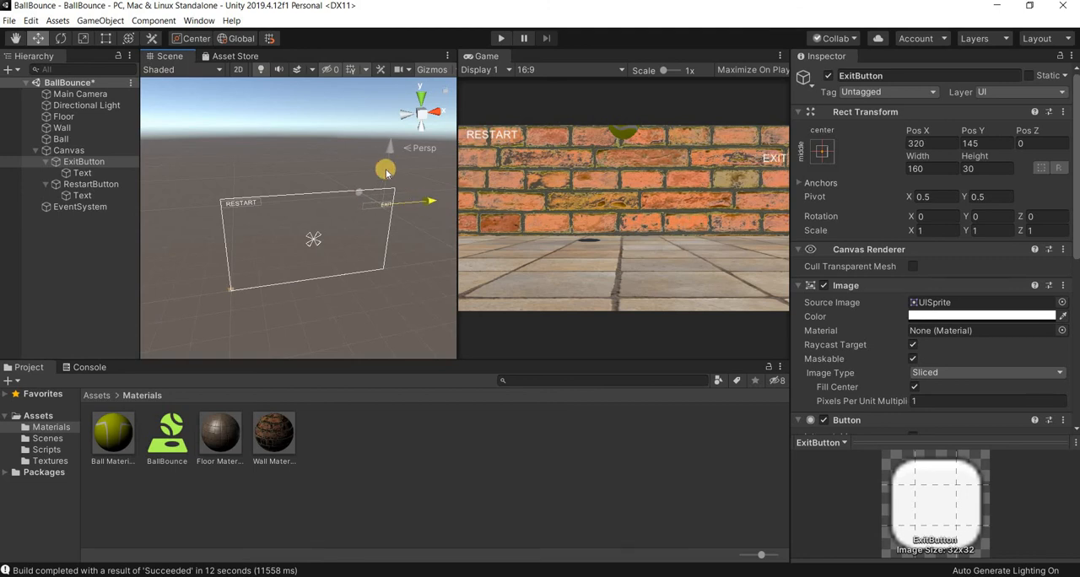
drag(388, 164, 389, 161)
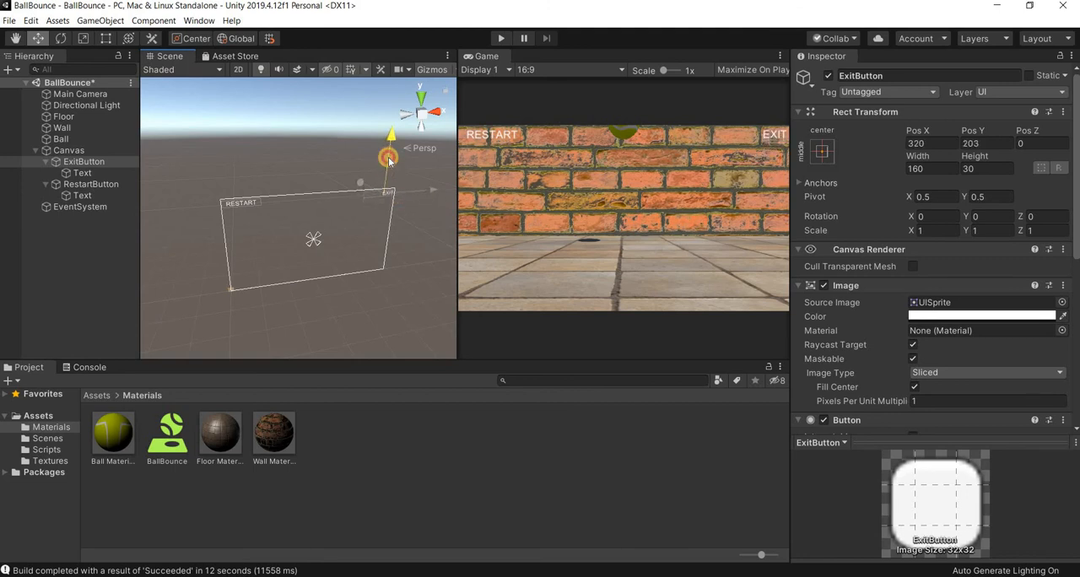
- Clear the ExitButton selection and save the BallBounce scene
click(380, 322)
click(9, 20)
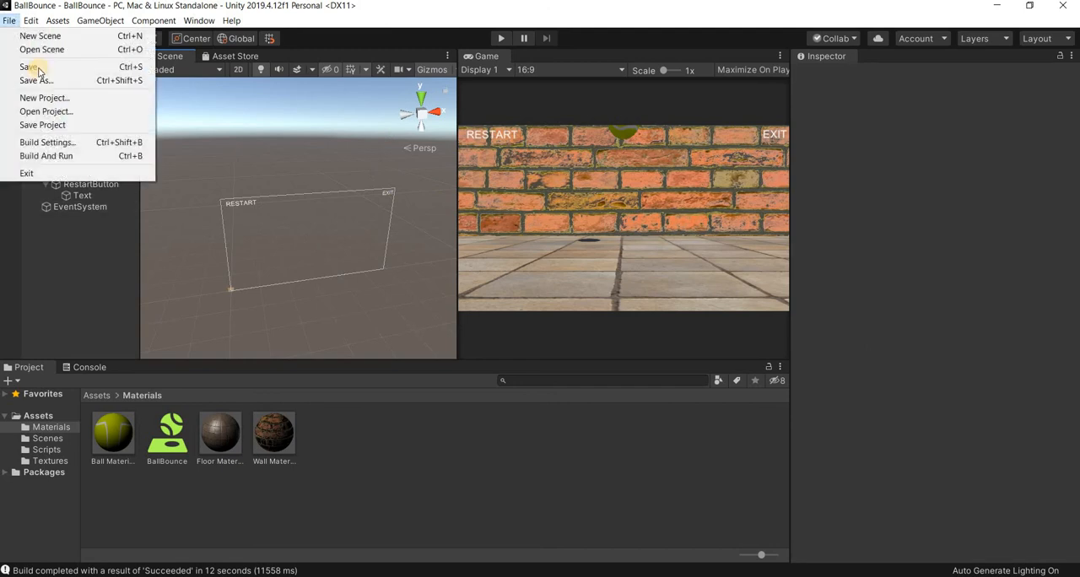
click(33, 68)
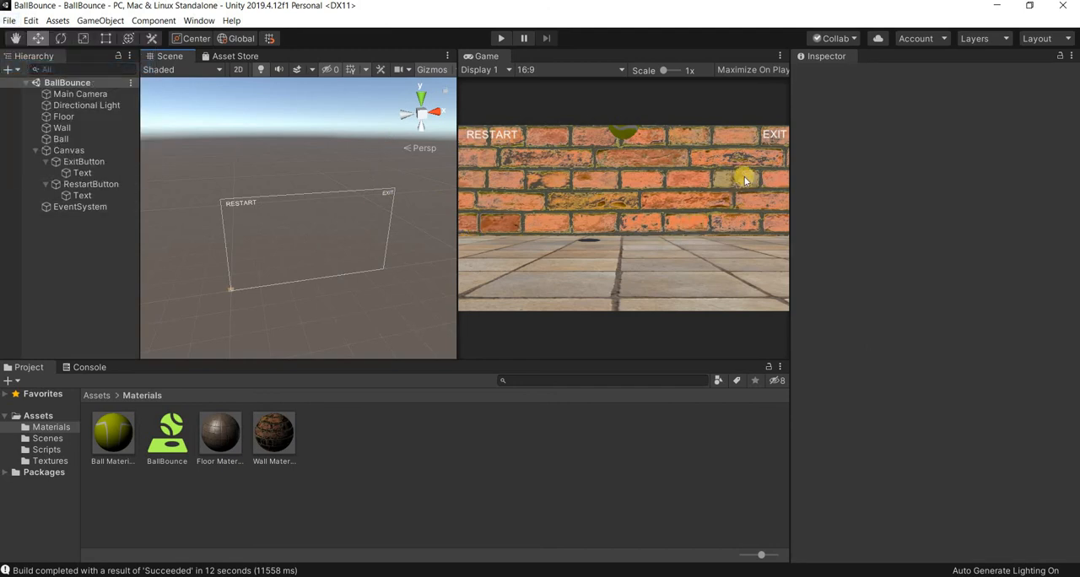
click(94, 161)
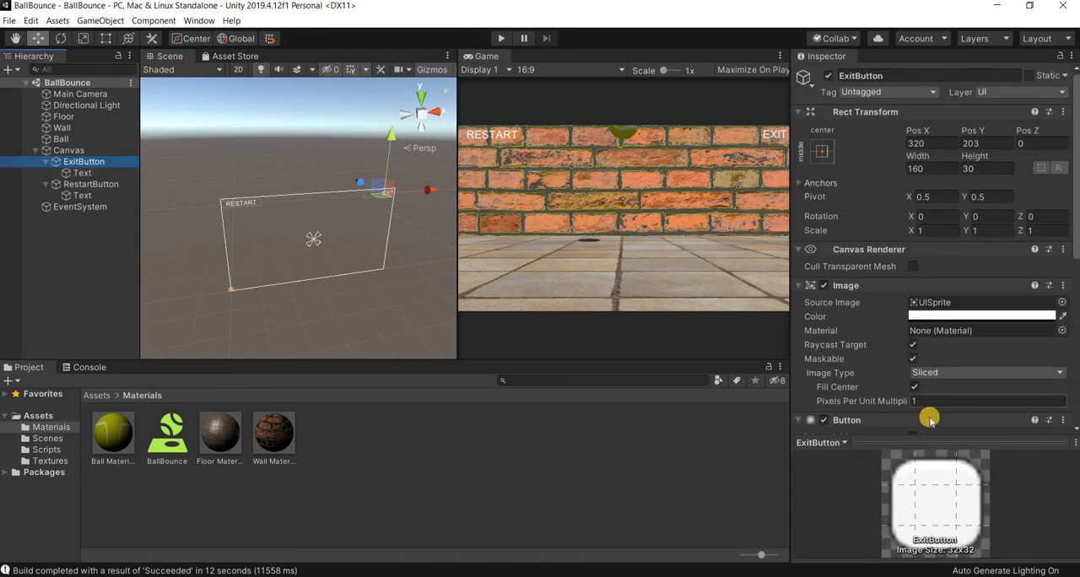
scroll(928, 419, down, 8)
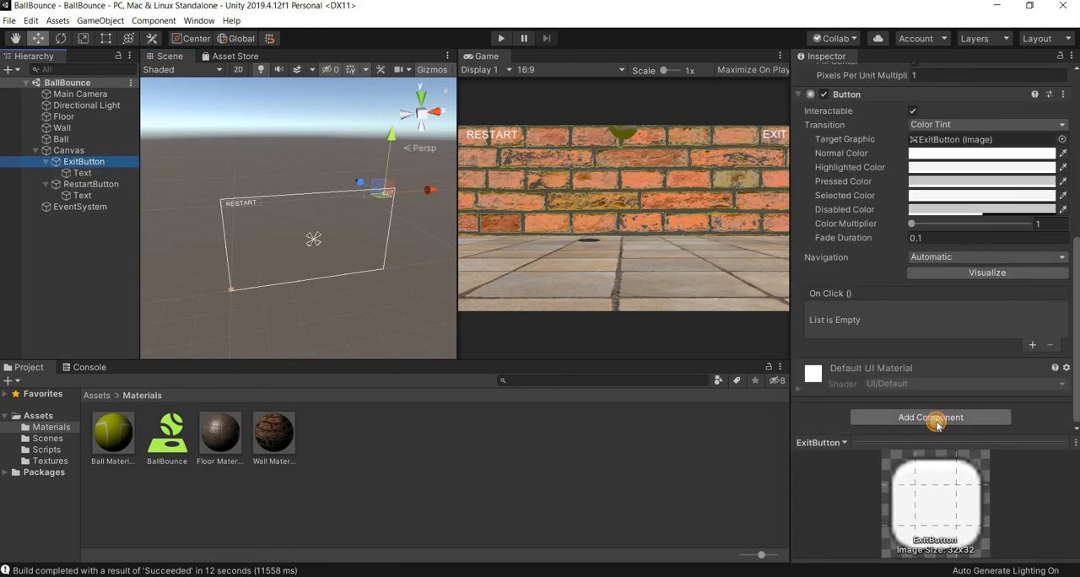
click(936, 421)
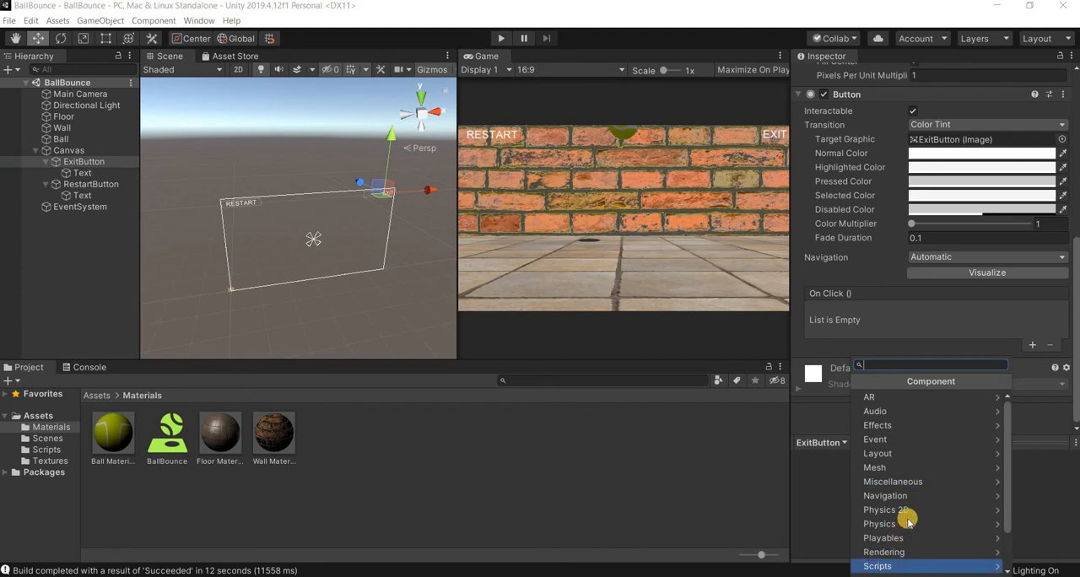
click(899, 566)
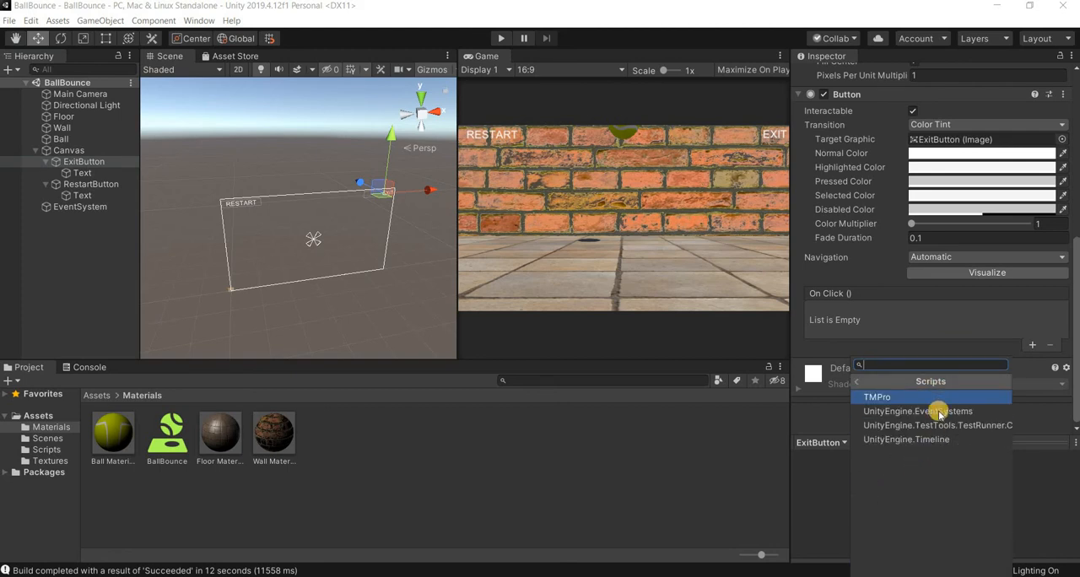
click(943, 382)
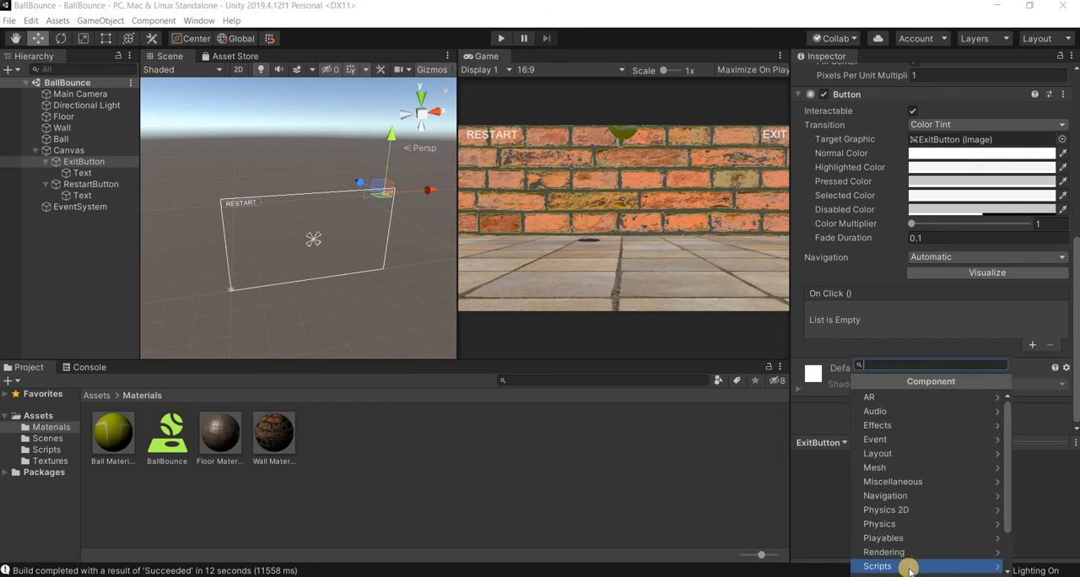
click(896, 567)
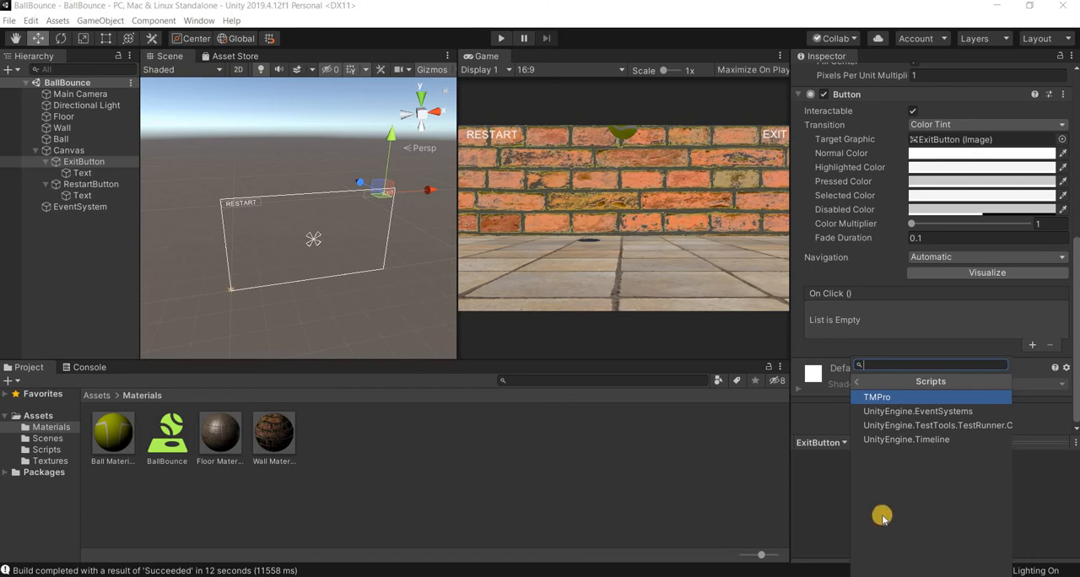
click(769, 381)
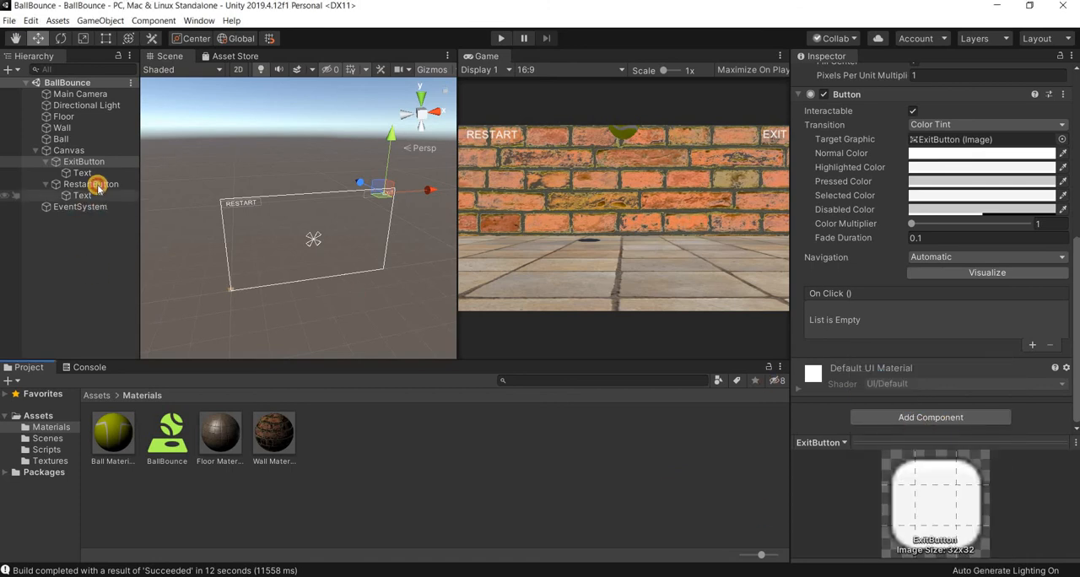
click(127, 184)
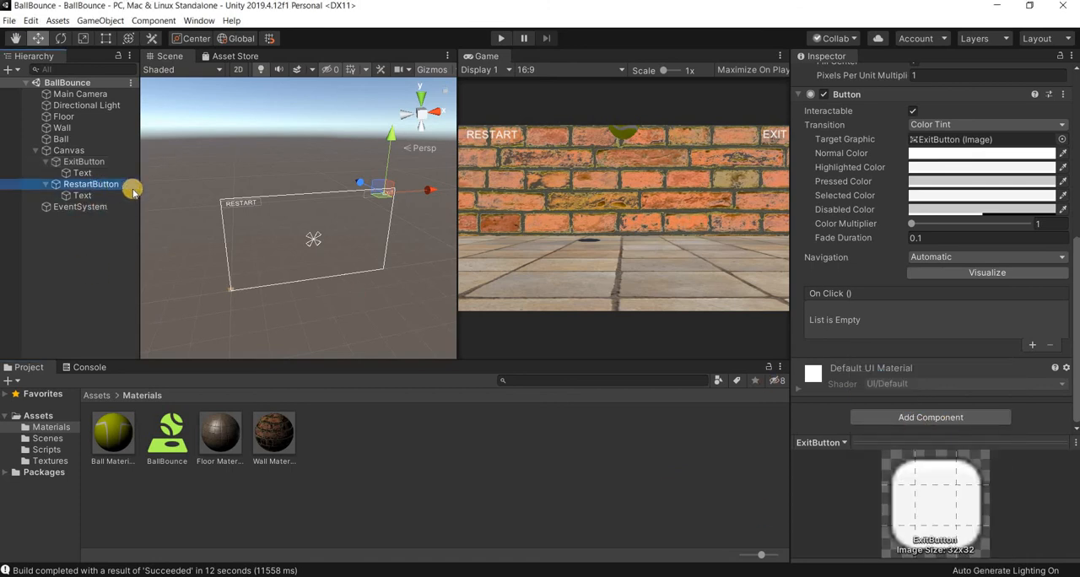
click(949, 418)
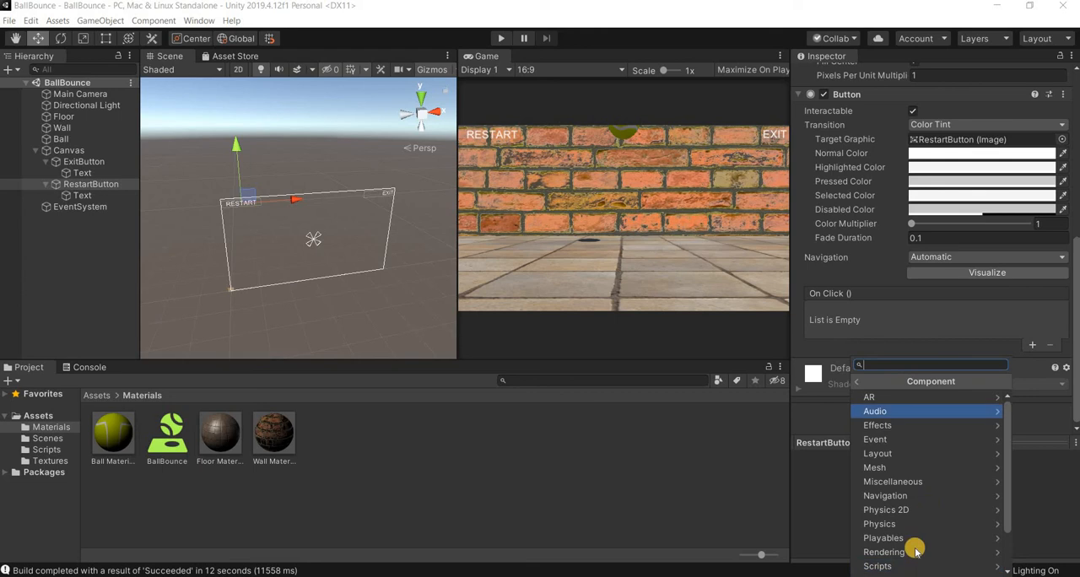
click(1014, 563)
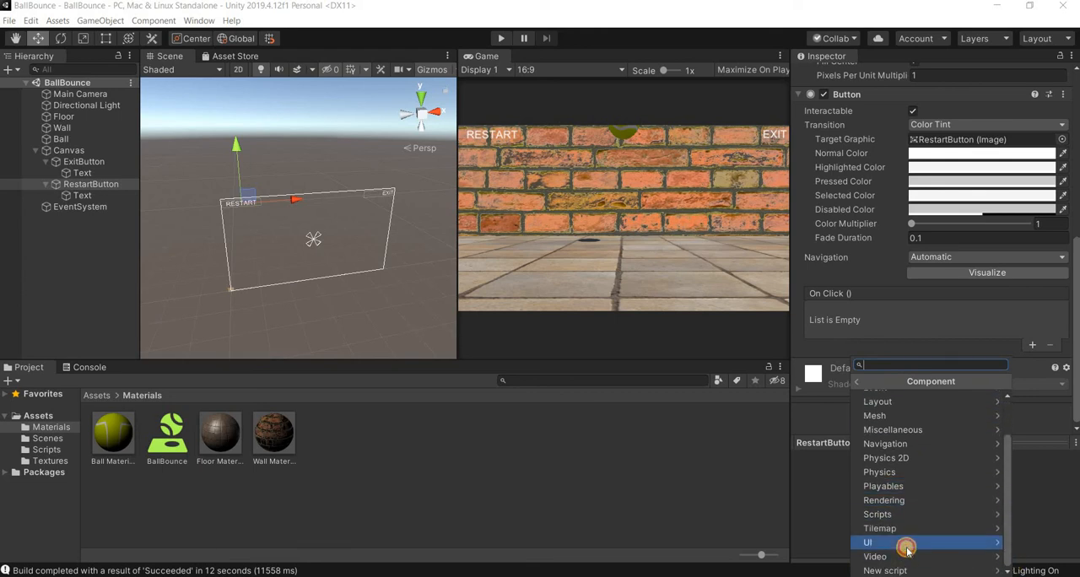
click(907, 549)
scroll(906, 549, down, 3)
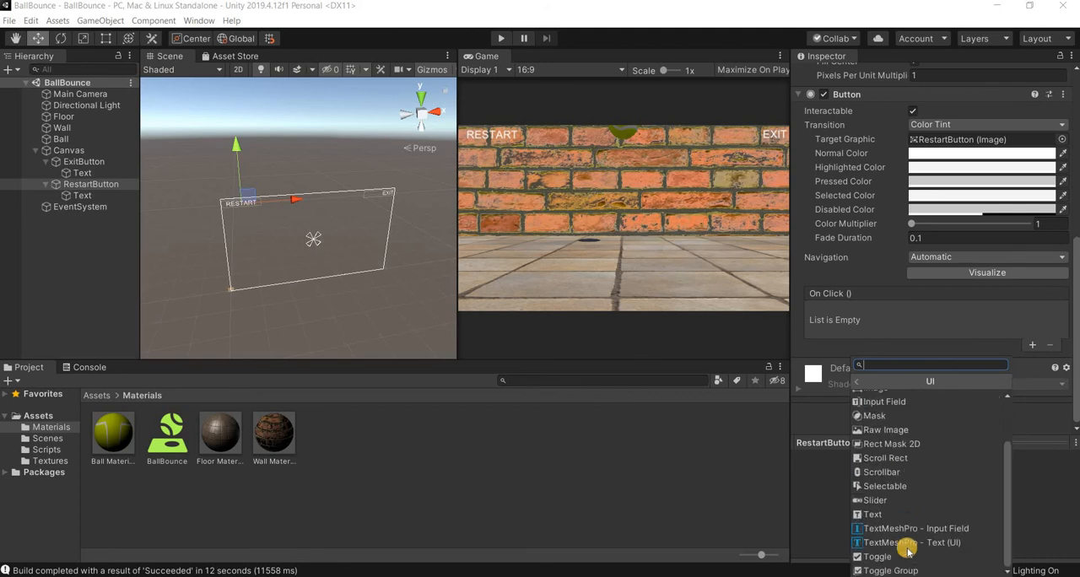
scroll(907, 550, up, 3)
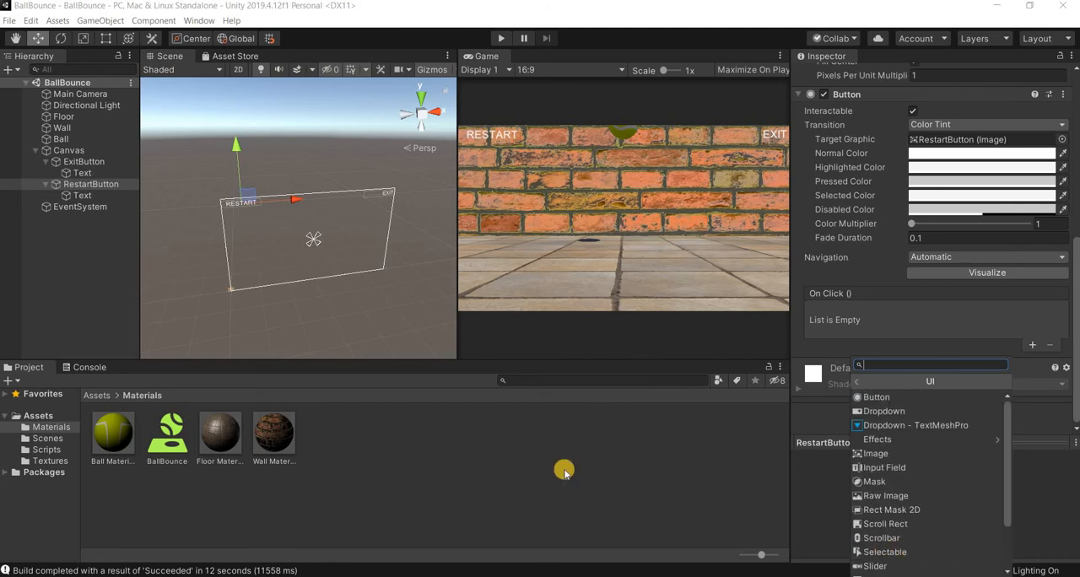
key(Escape)
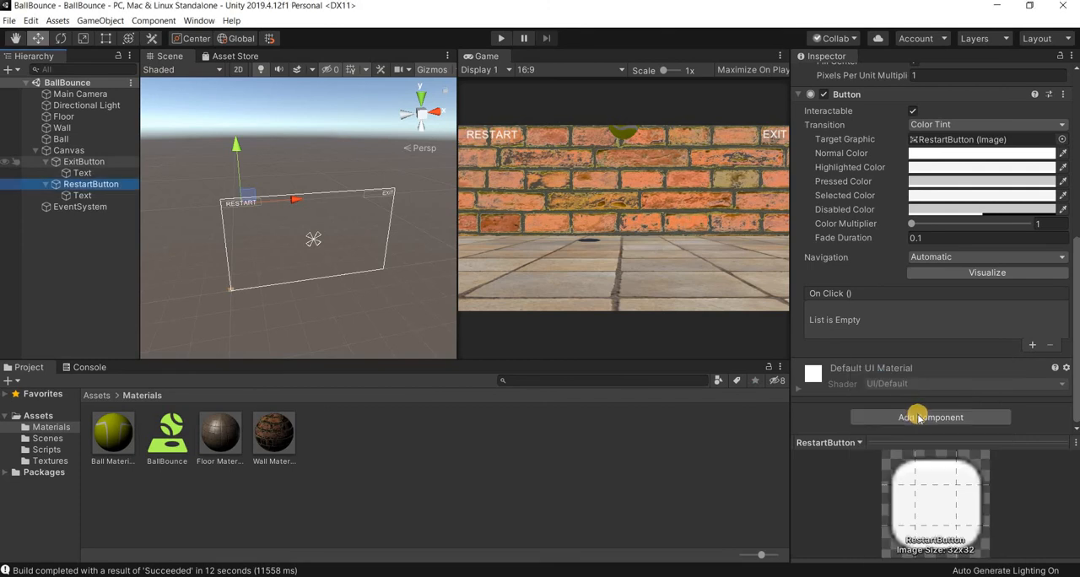
- Create a new script component named Restart on RestartButton
click(932, 415)
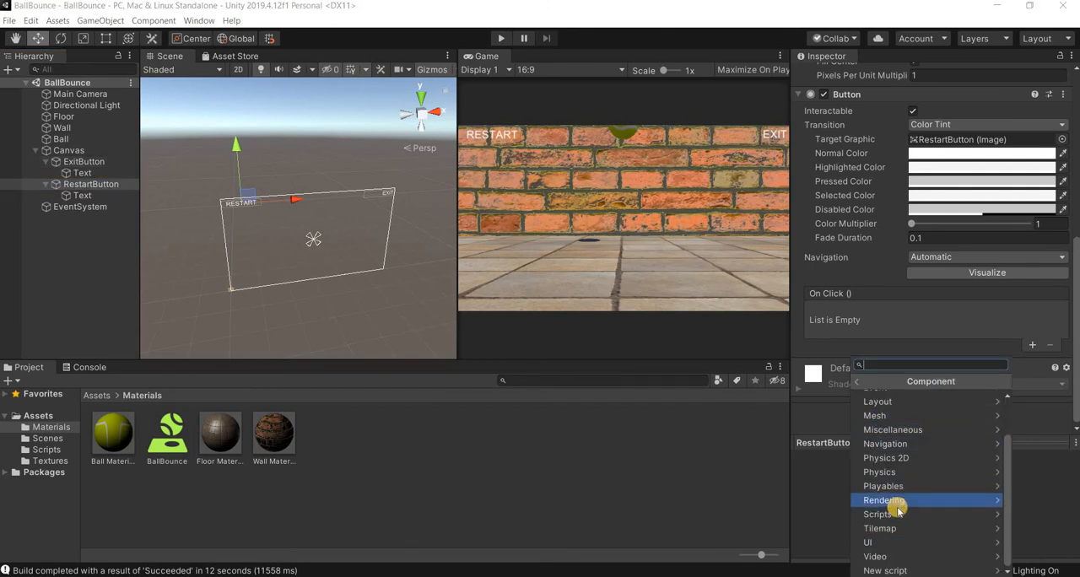
click(898, 515)
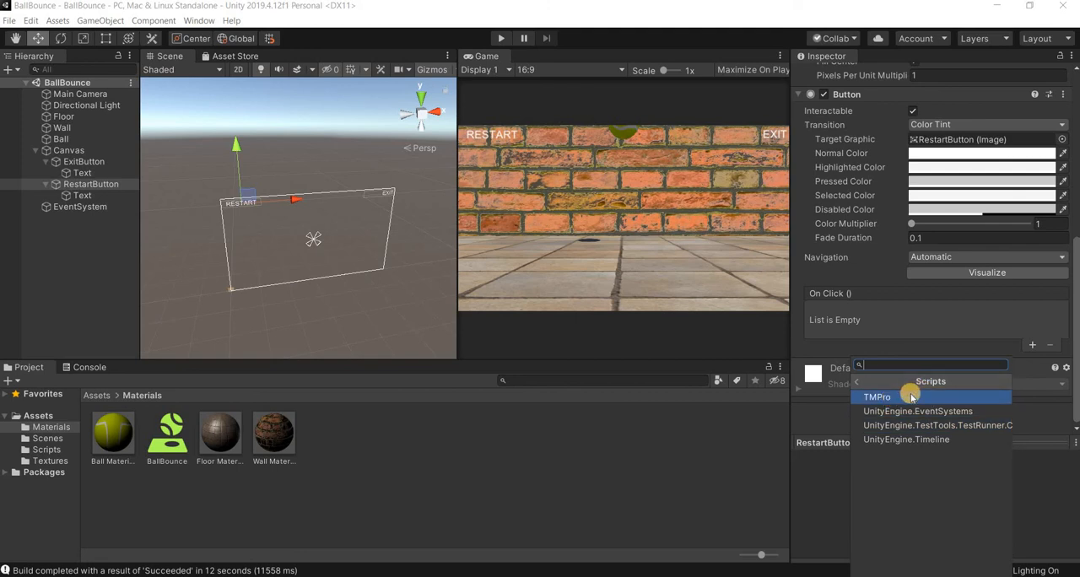
click(857, 383)
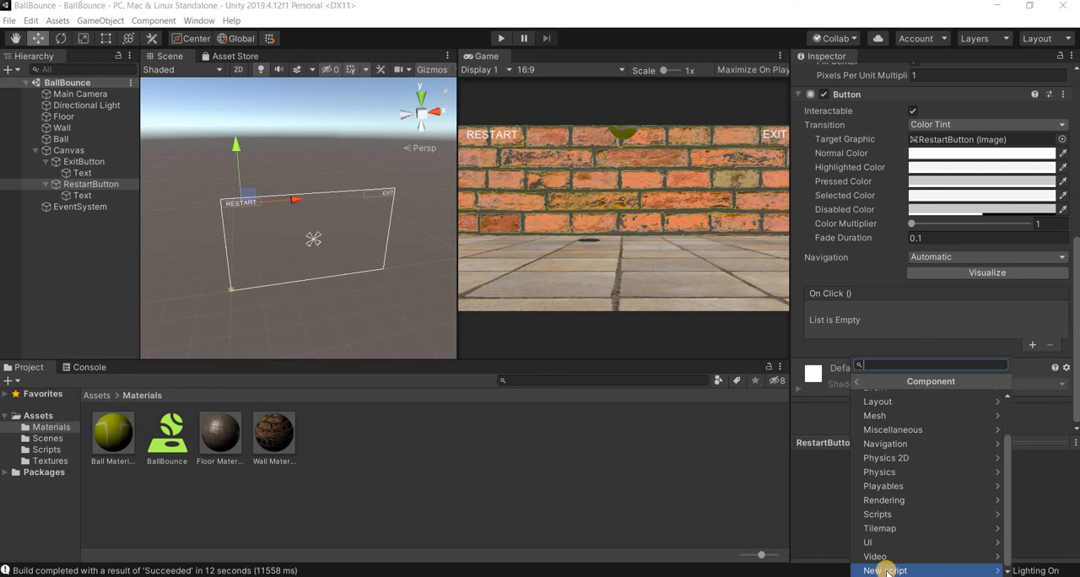
click(887, 571)
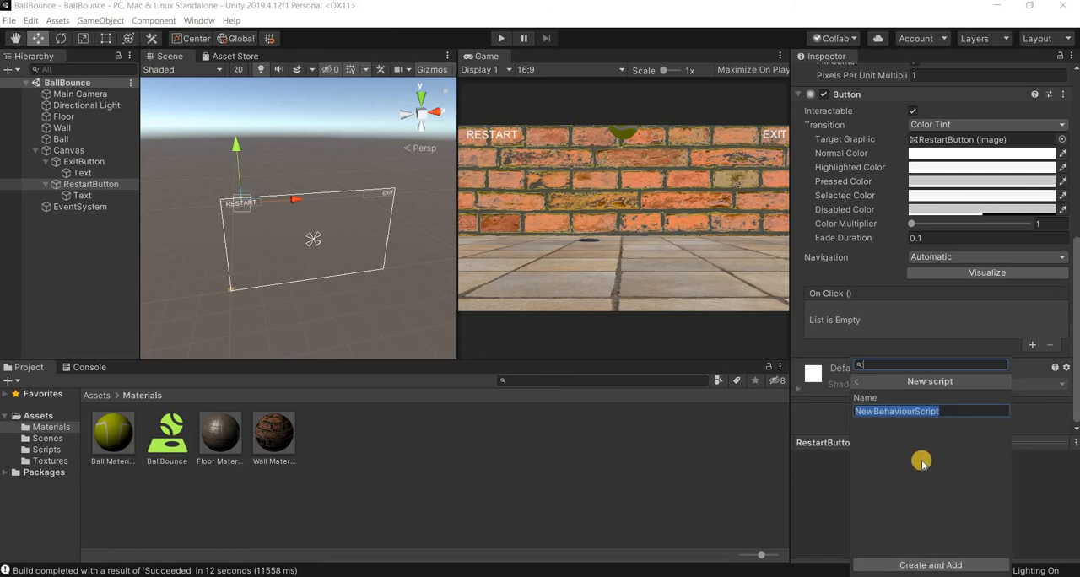
text(Restart)
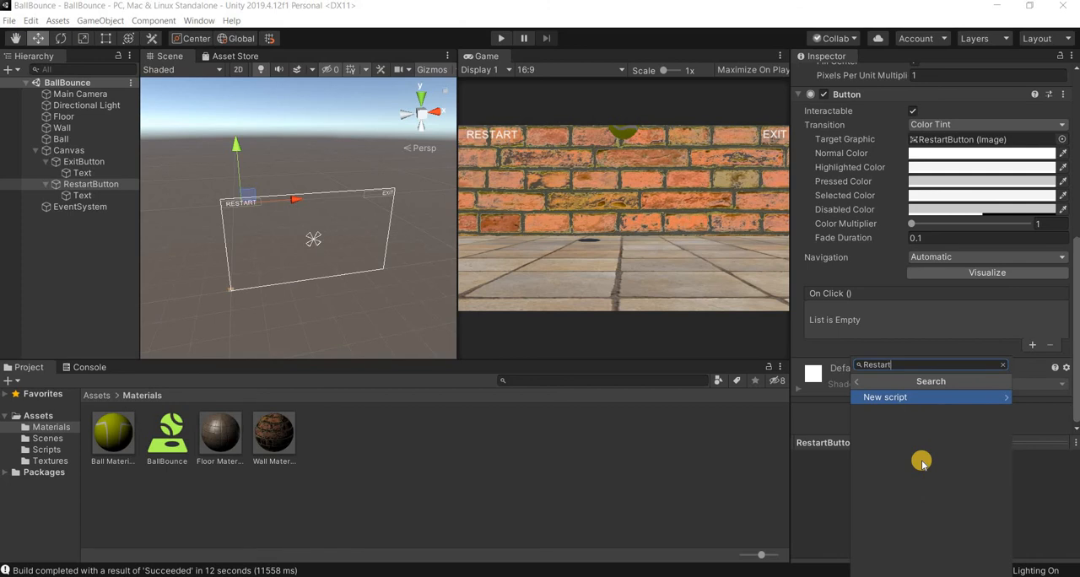
key(Return)
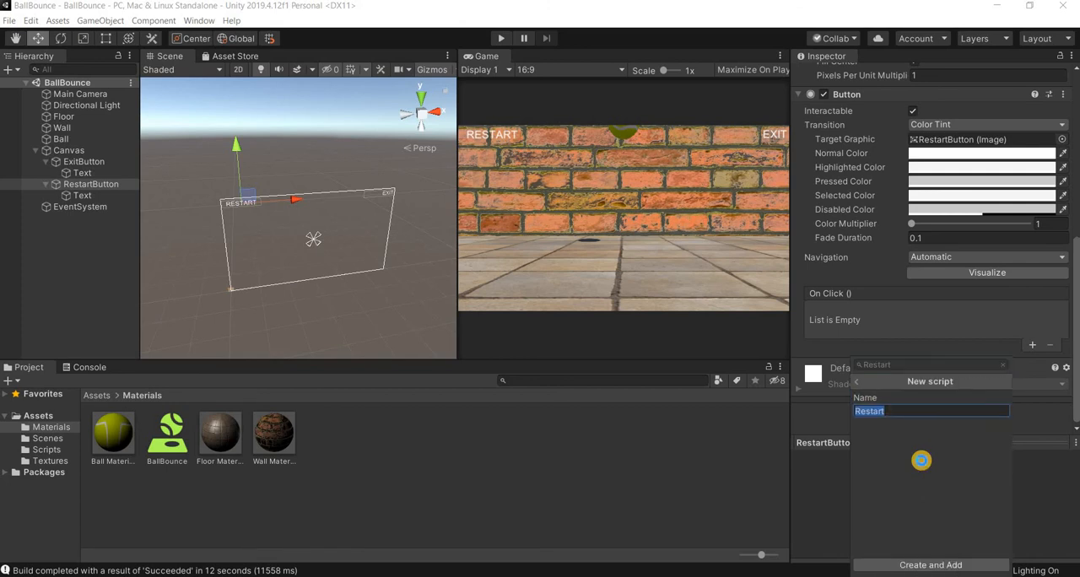
key(Return)
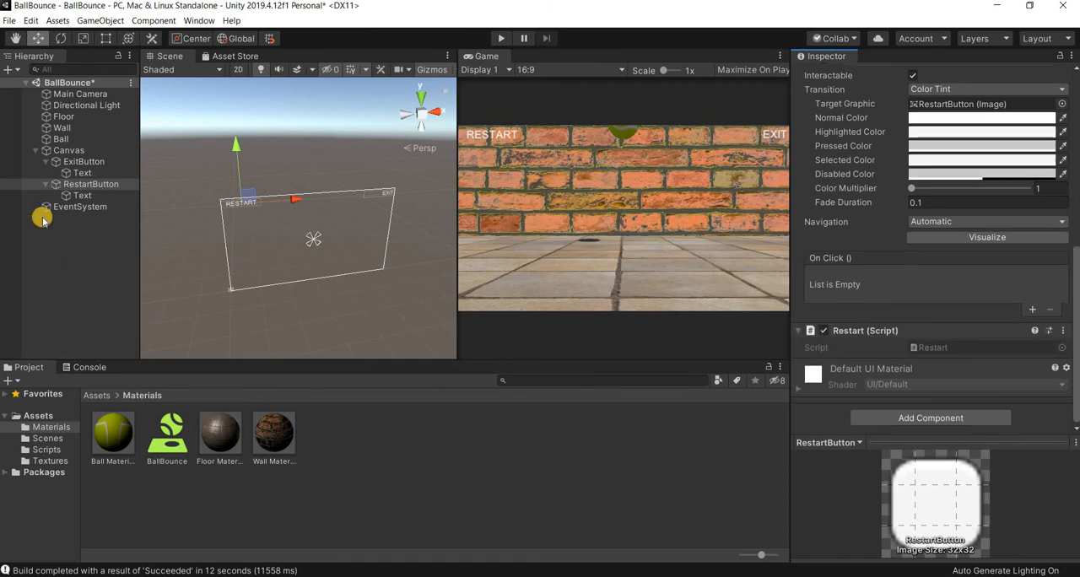
- Create a new script component named Exit on ExitButton
click(88, 162)
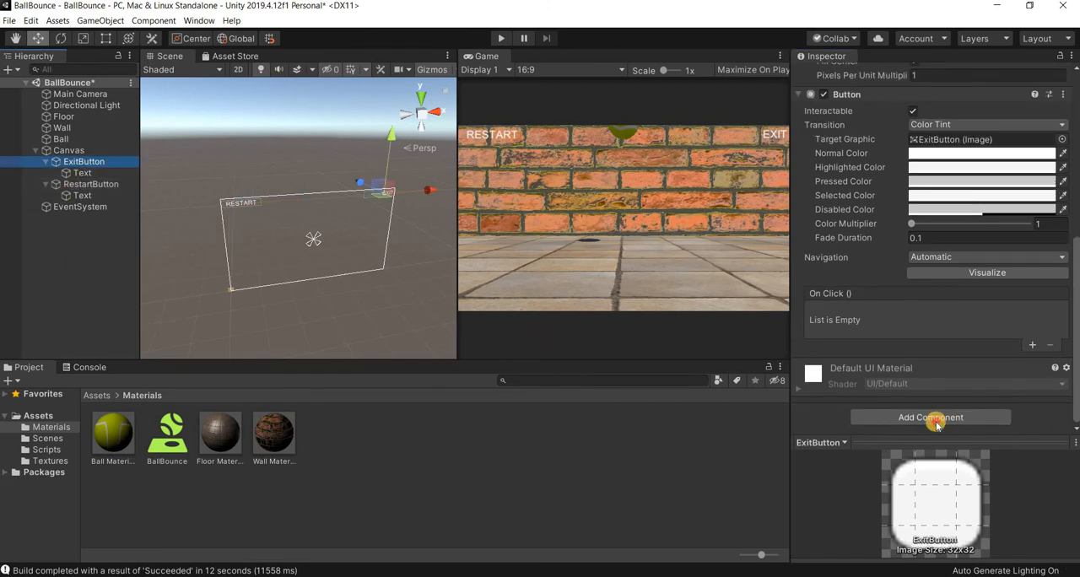
click(896, 416)
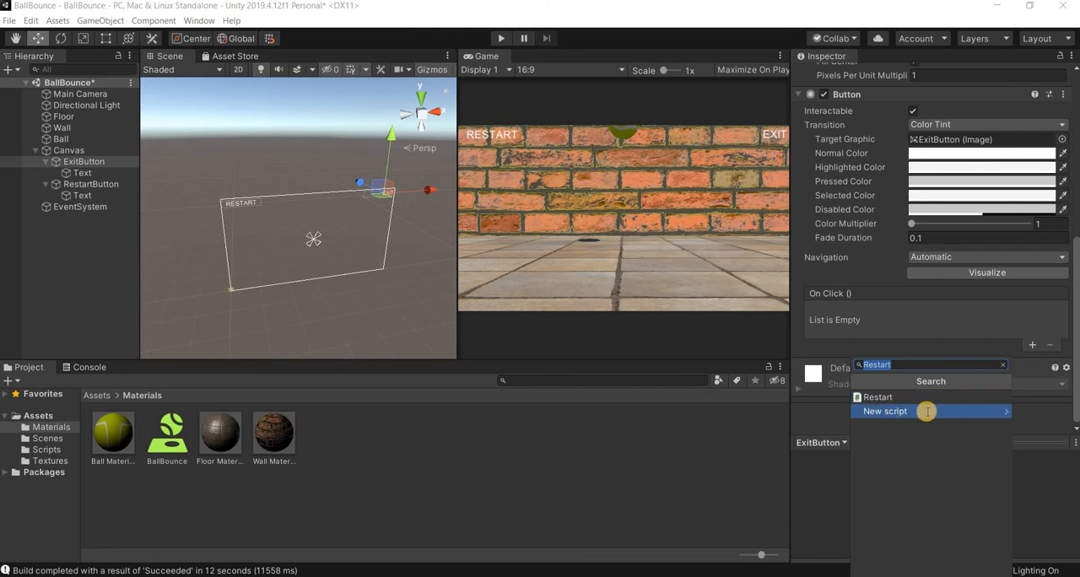
click(928, 411)
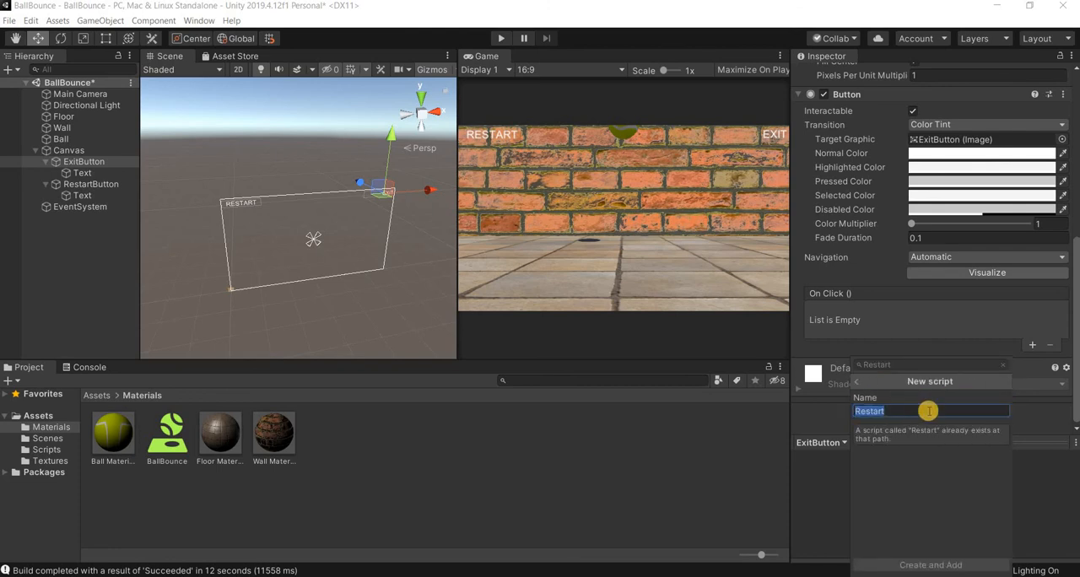
text(Exit)
key(Return)
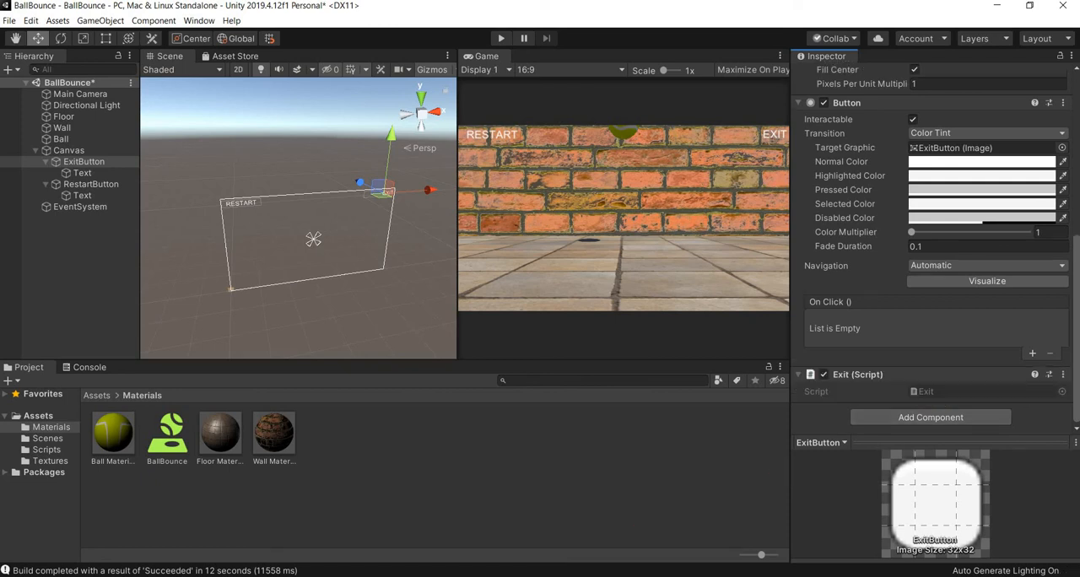
- In File Explorer, open the scripts text file from the UNITY > Ball Bounce folder and copy the qGame() method containing Application.Quit()
click(400, 559)
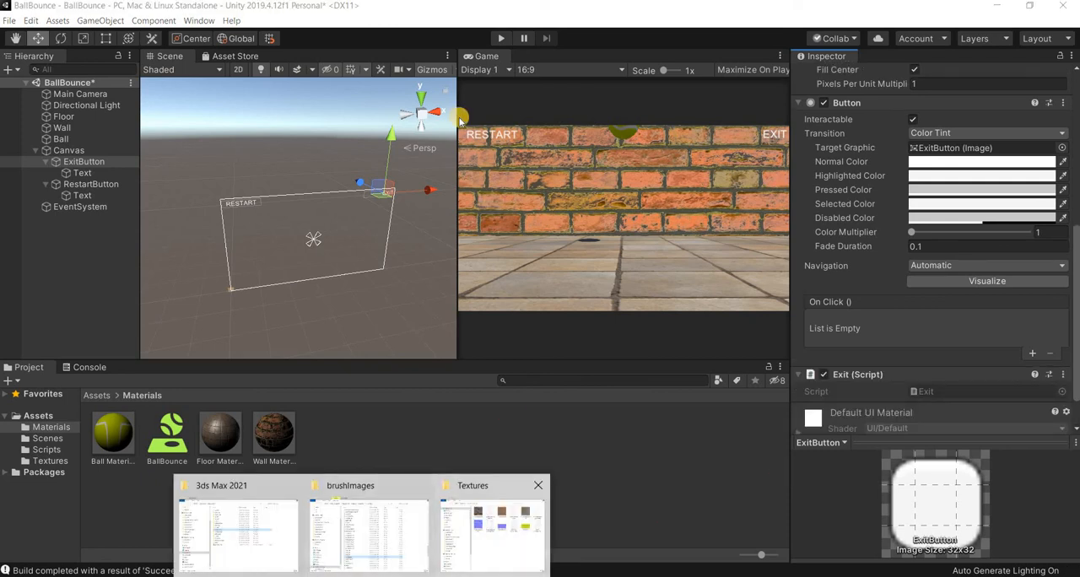
click(491, 521)
click(378, 64)
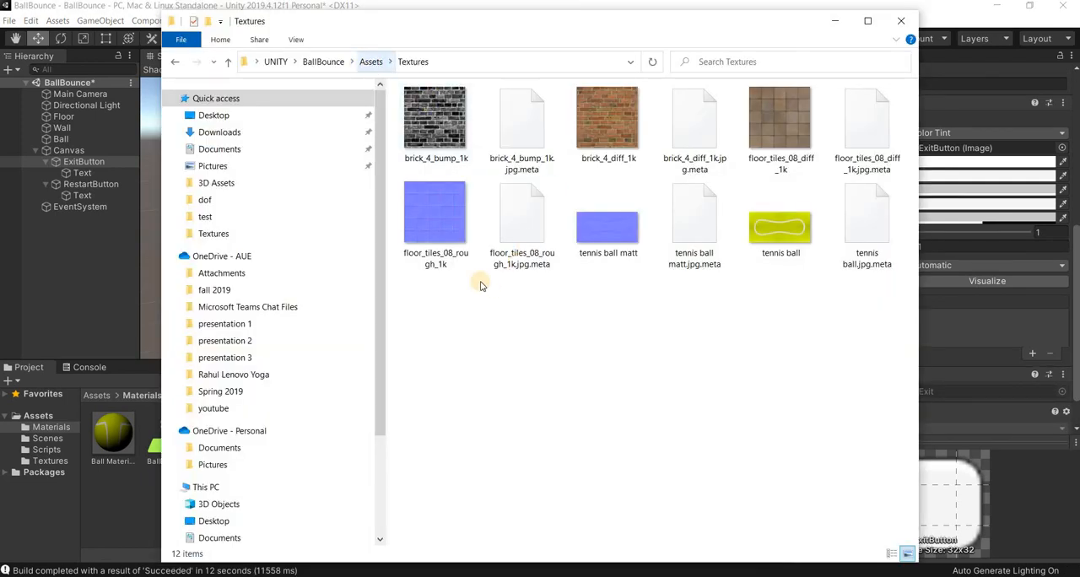
click(320, 61)
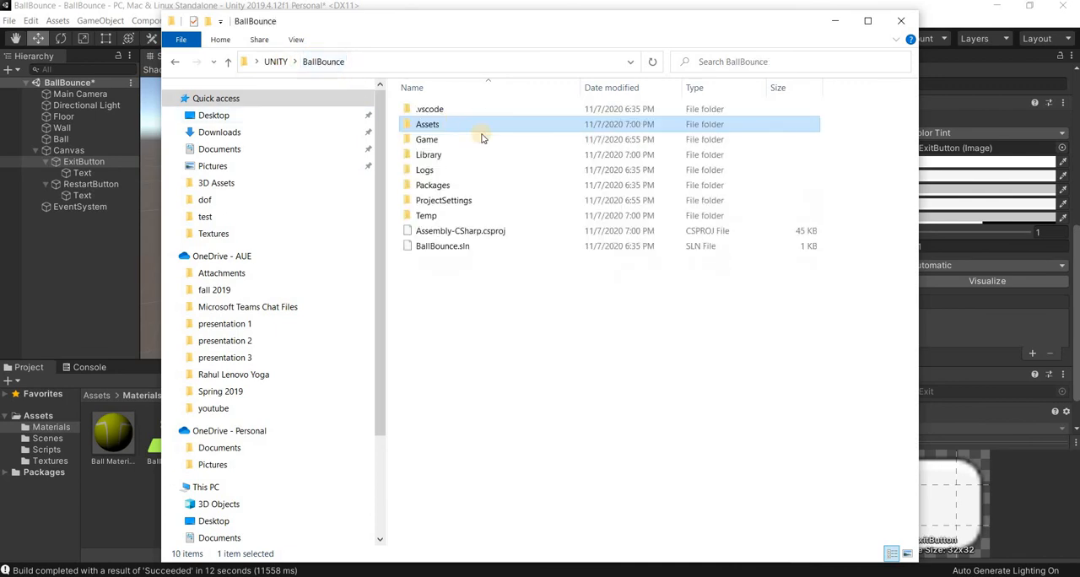
click(275, 62)
double_click(438, 109)
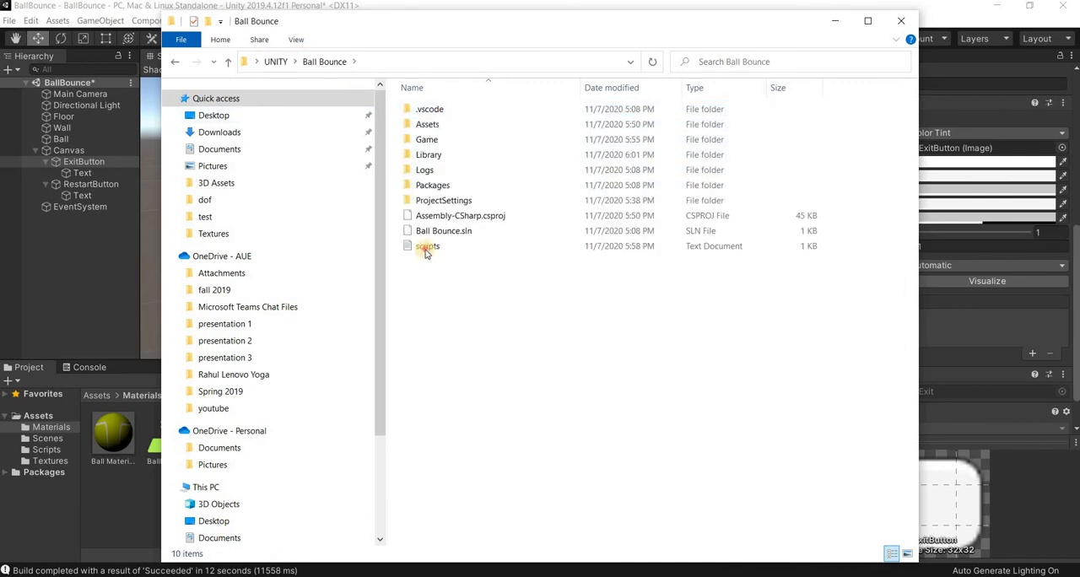
double_click(426, 246)
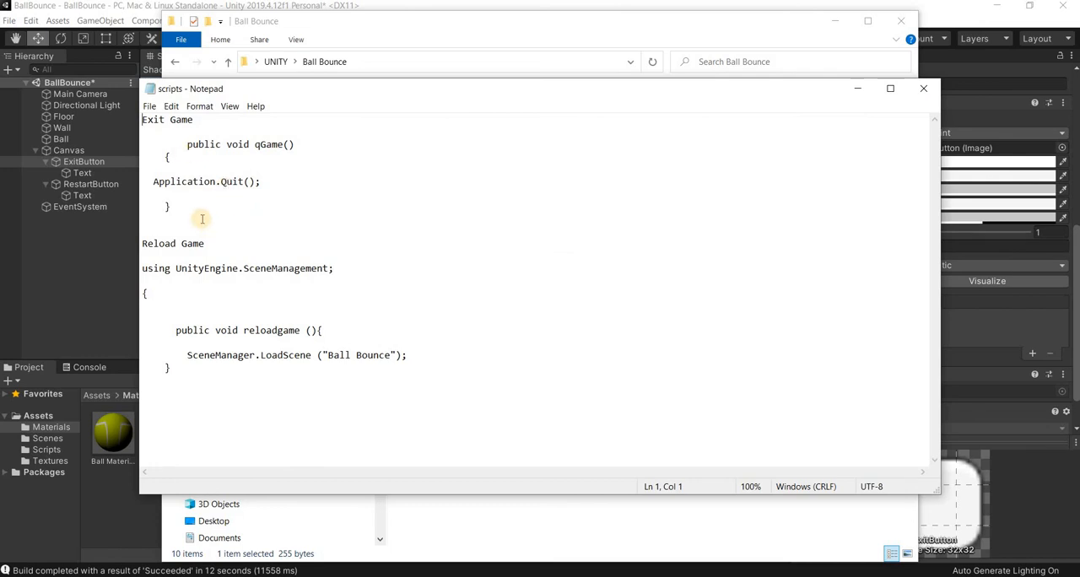
drag(171, 206, 141, 144)
key(ctrl+c)
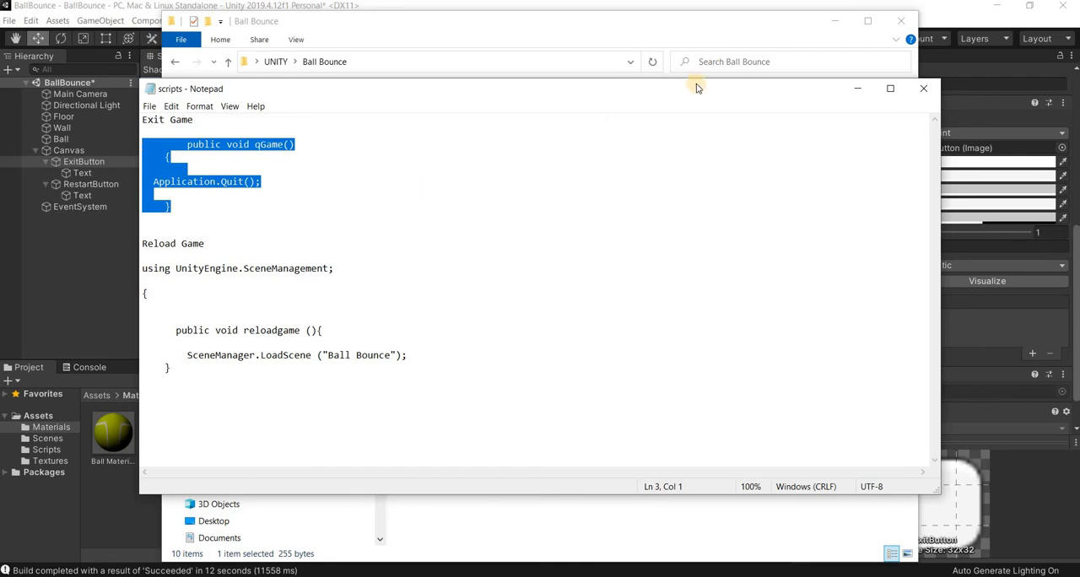
- Switch back to Unity and open ExitButton's Exit script in Visual Studio Code
click(857, 89)
click(833, 22)
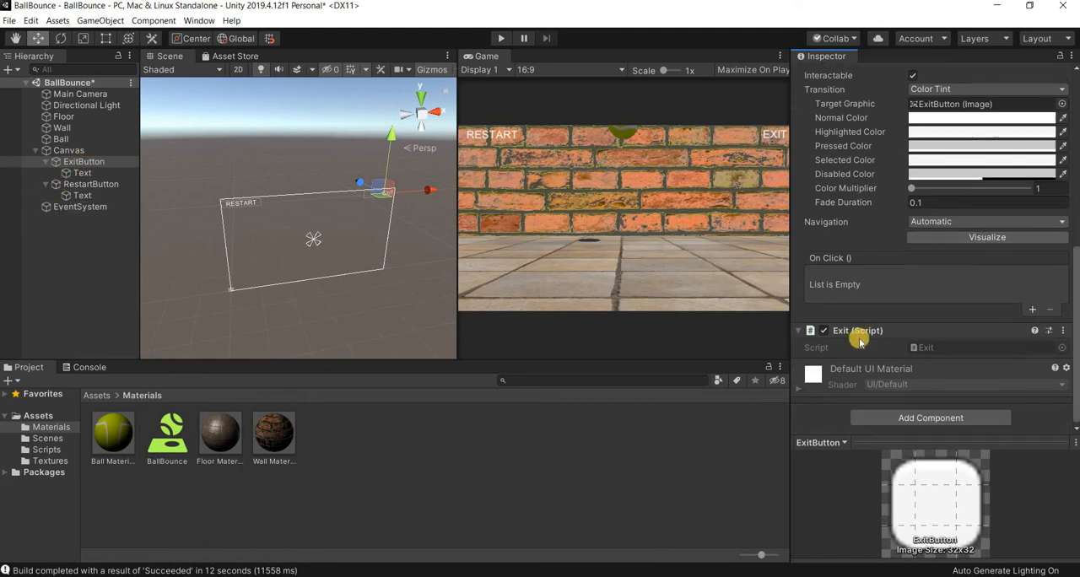
scroll(945, 342, down, 2)
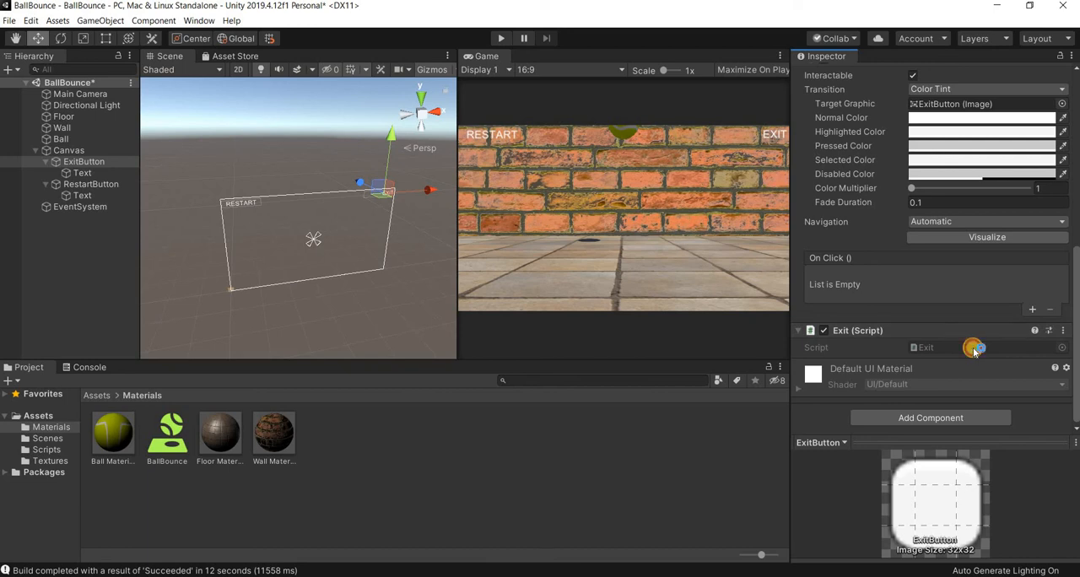
double_click(974, 348)
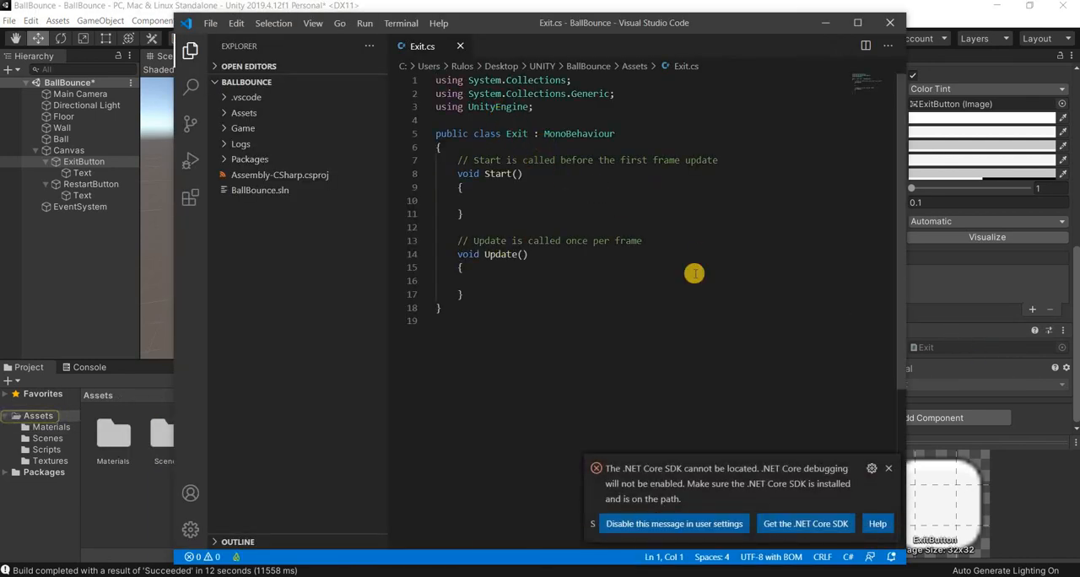
- Replace the default Start() and Update() methods in the Exit class with the copied qGame() method containing Application.Quit()
click(889, 468)
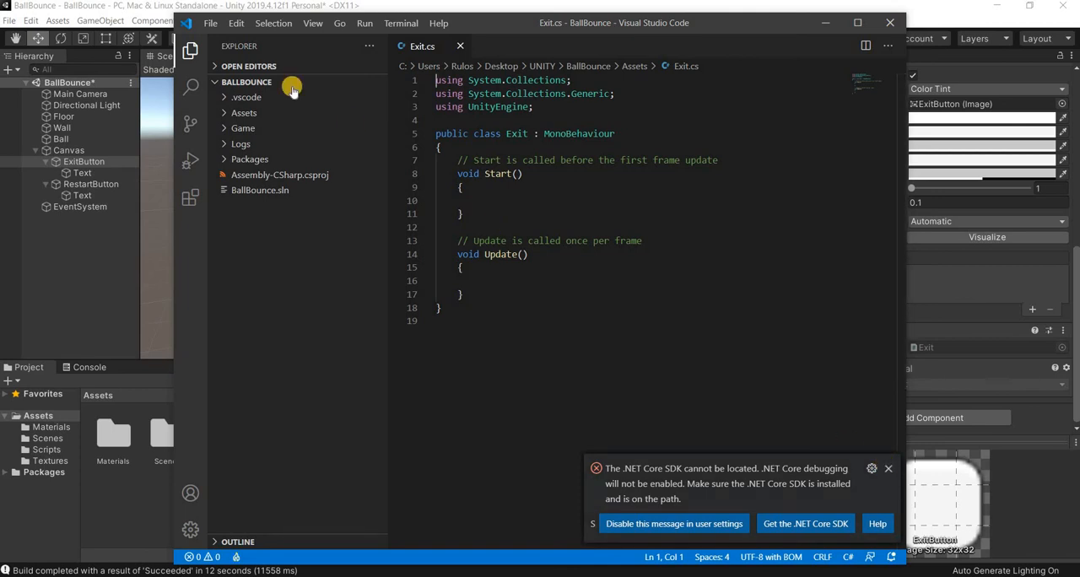
click(187, 26)
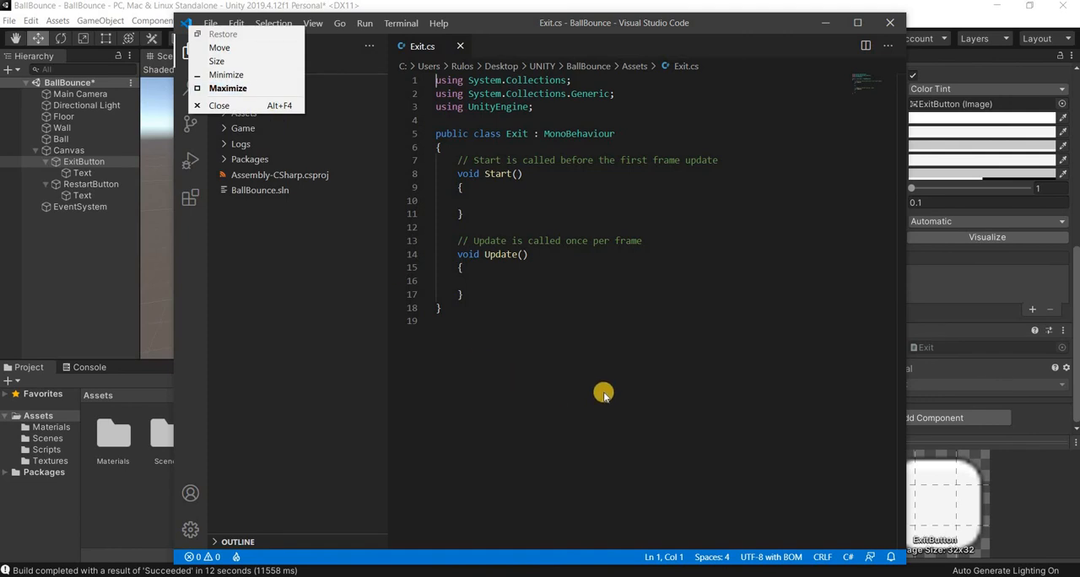
click(660, 320)
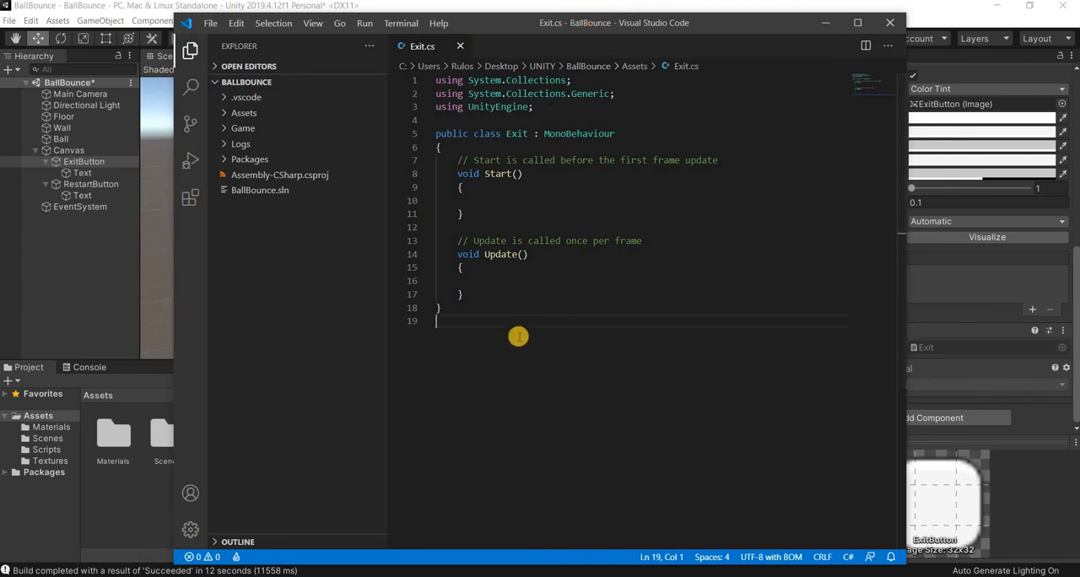
drag(477, 290, 456, 163)
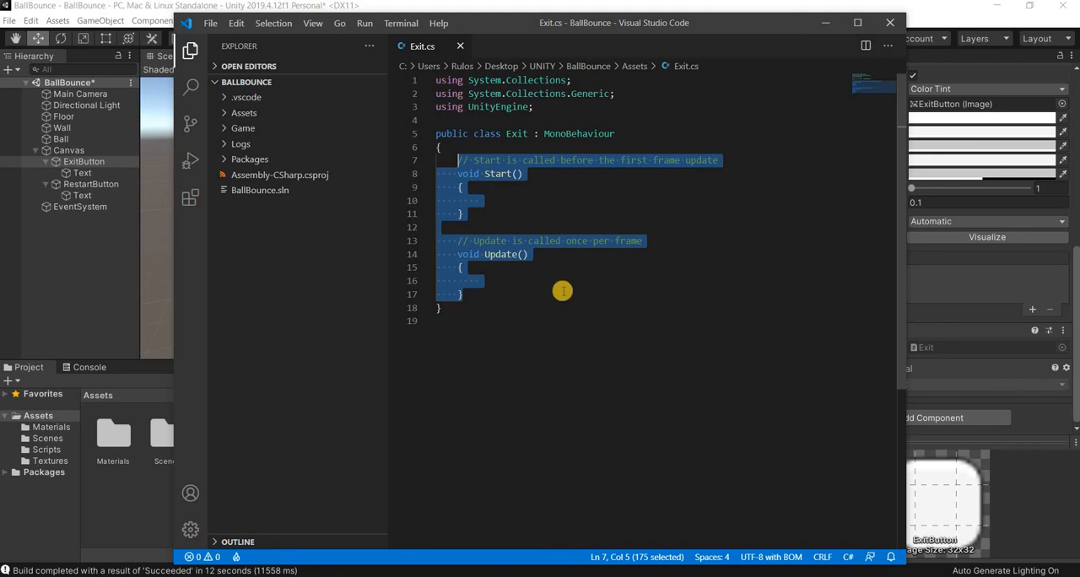
key(BackSpace)
key(ctrl+v)
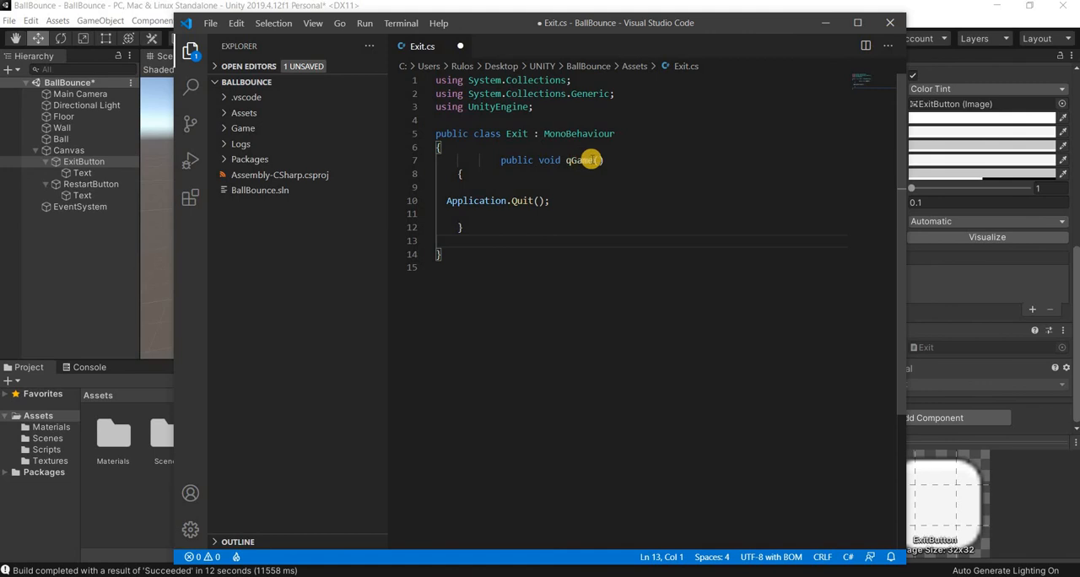
- Check the qGame() code in Exit.cs, save the script and close Visual Studio Code
drag(594, 160, 565, 160)
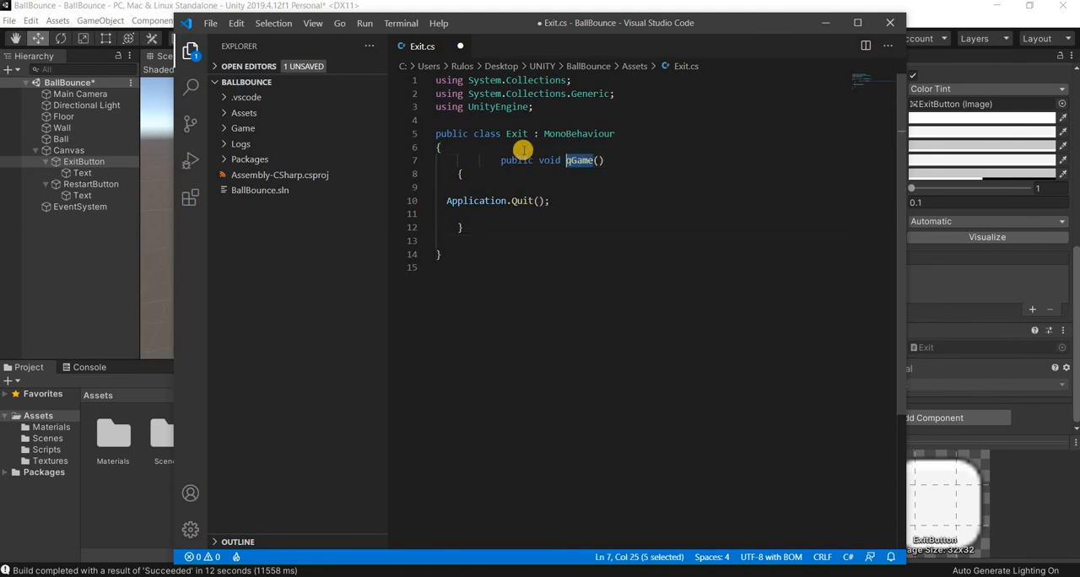
double_click(512, 133)
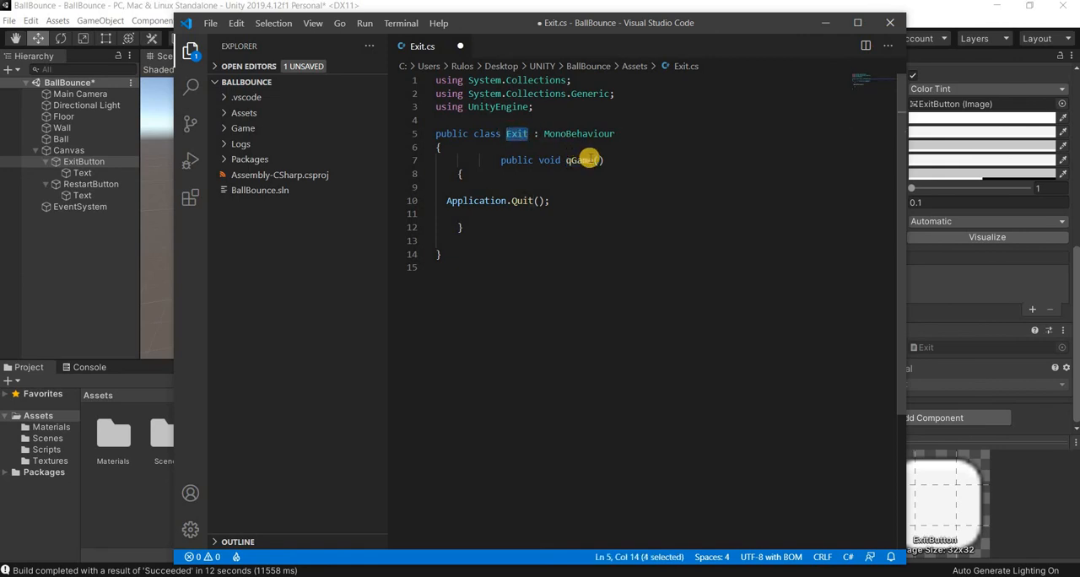
drag(589, 160, 571, 161)
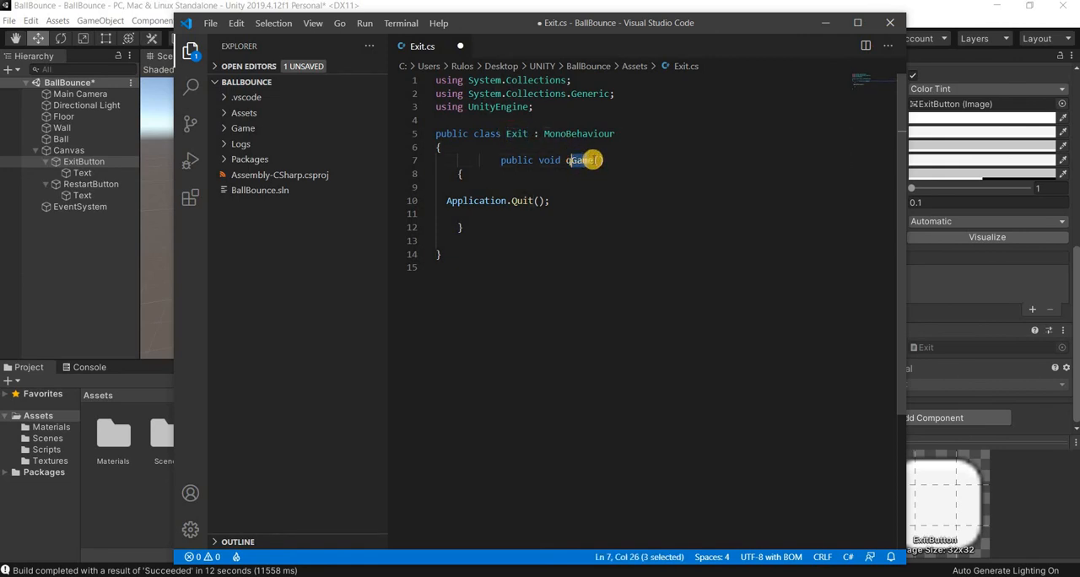
drag(445, 199, 550, 201)
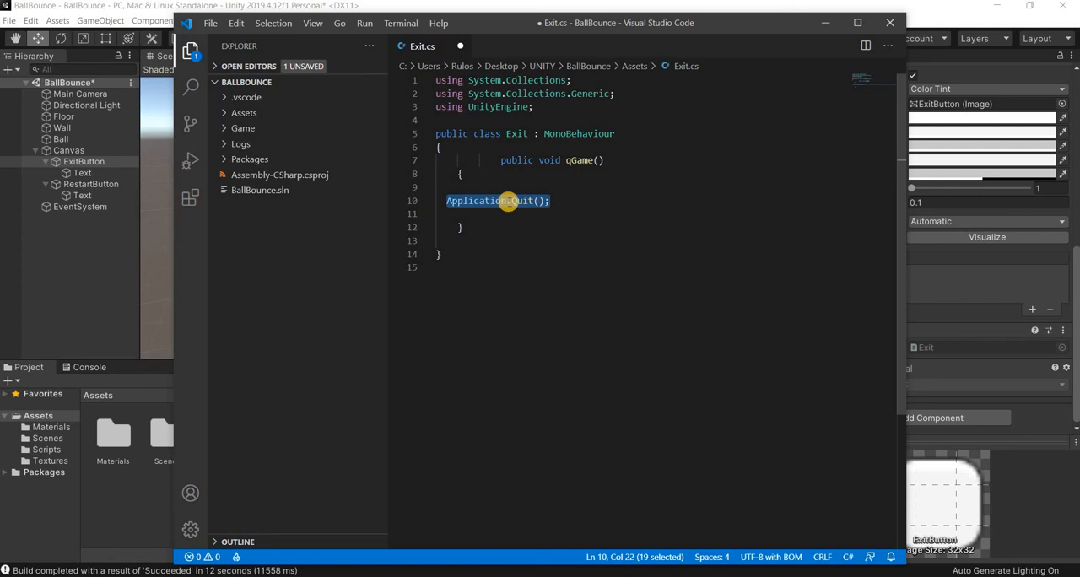
key(Escape)
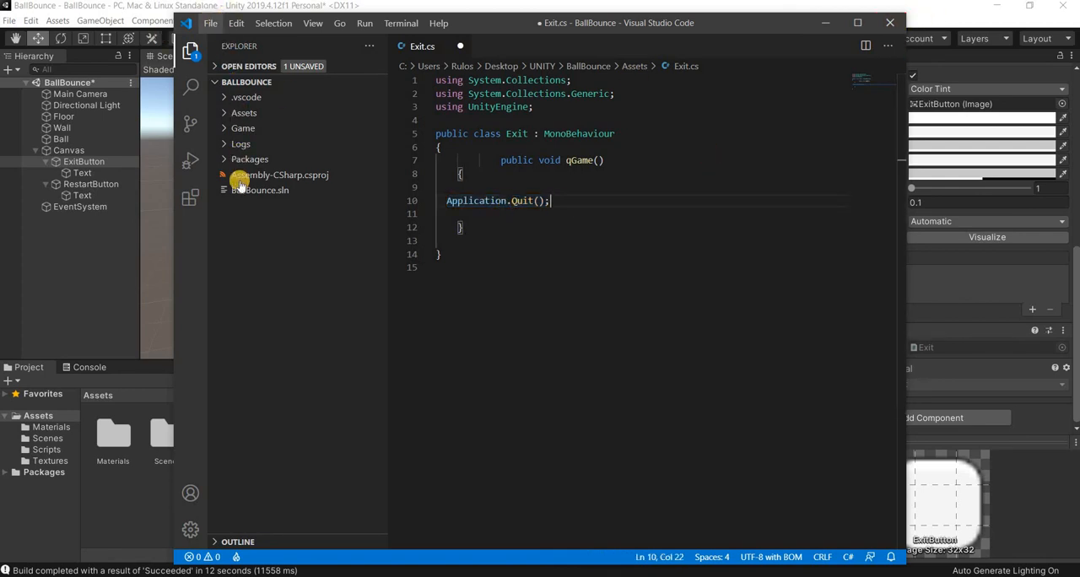
click(211, 23)
click(253, 205)
click(895, 23)
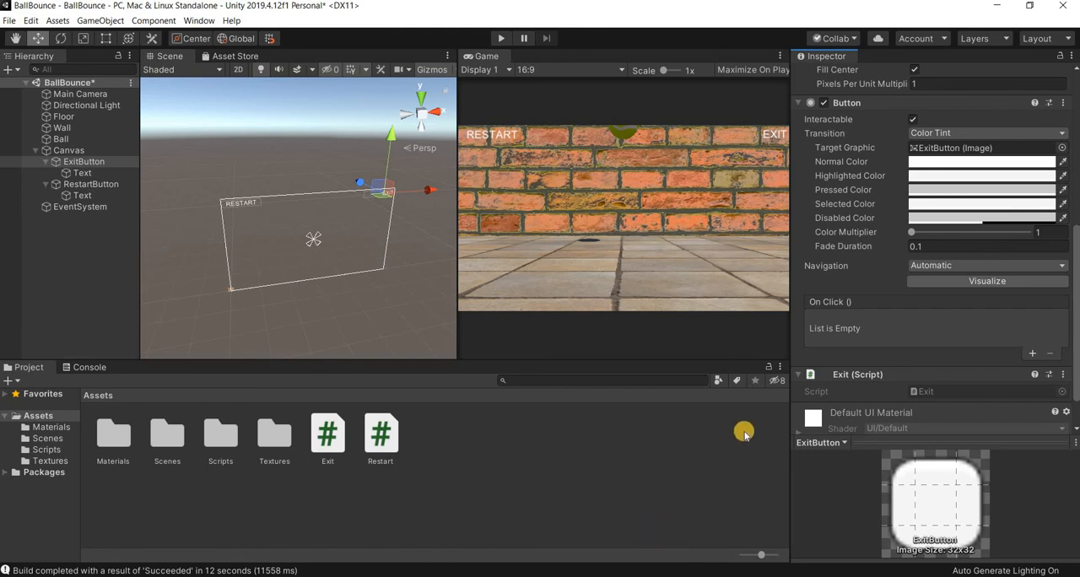
- Add an On Click event to ExitButton with ExitButton as its target object and Exit.qGame() as its function
scroll(926, 313, down, 2)
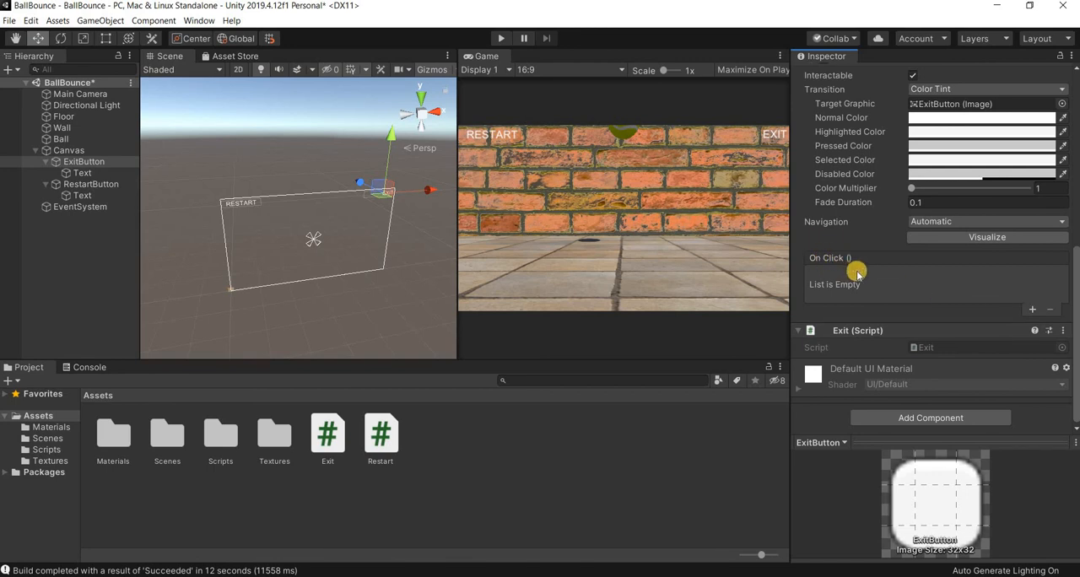
scroll(857, 269, up, 5)
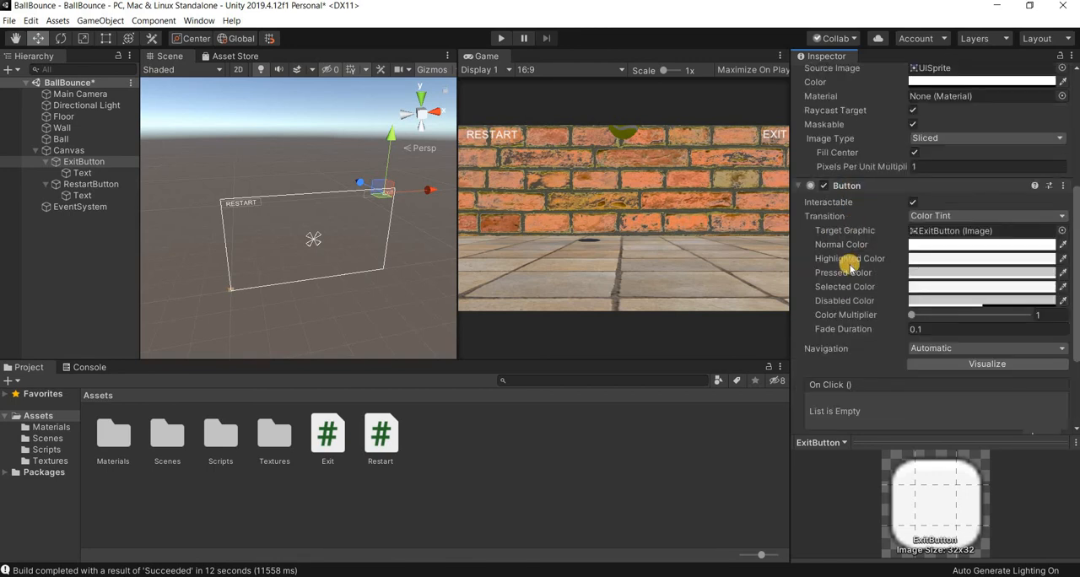
scroll(932, 296, down, 5)
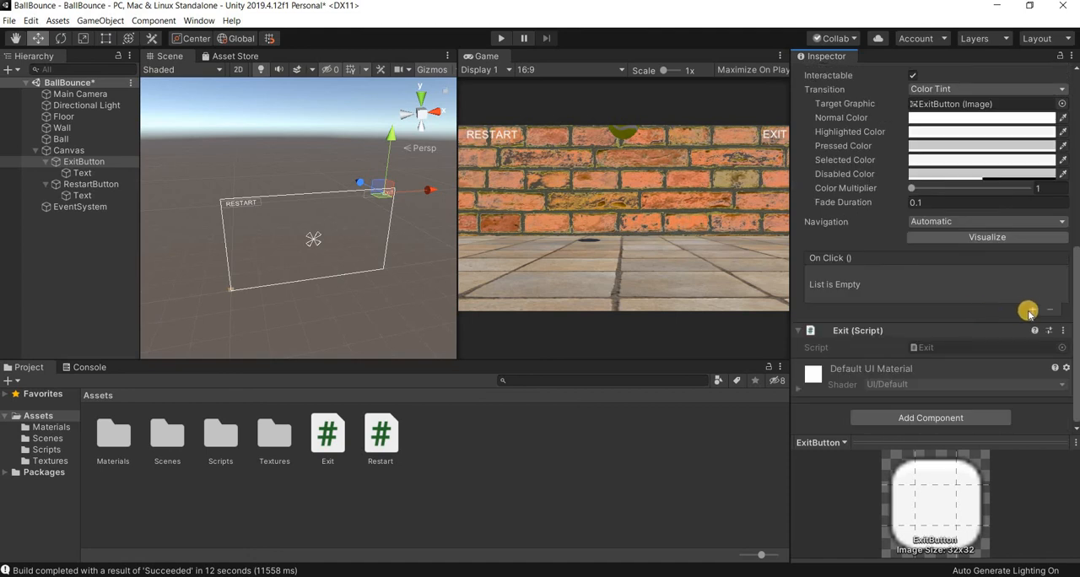
click(1031, 311)
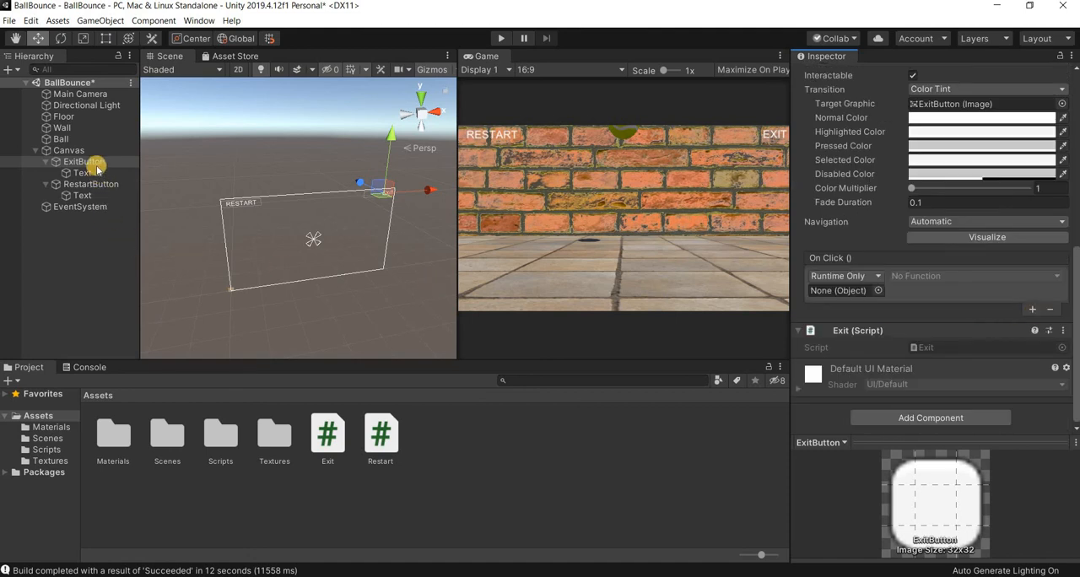
drag(95, 160, 853, 293)
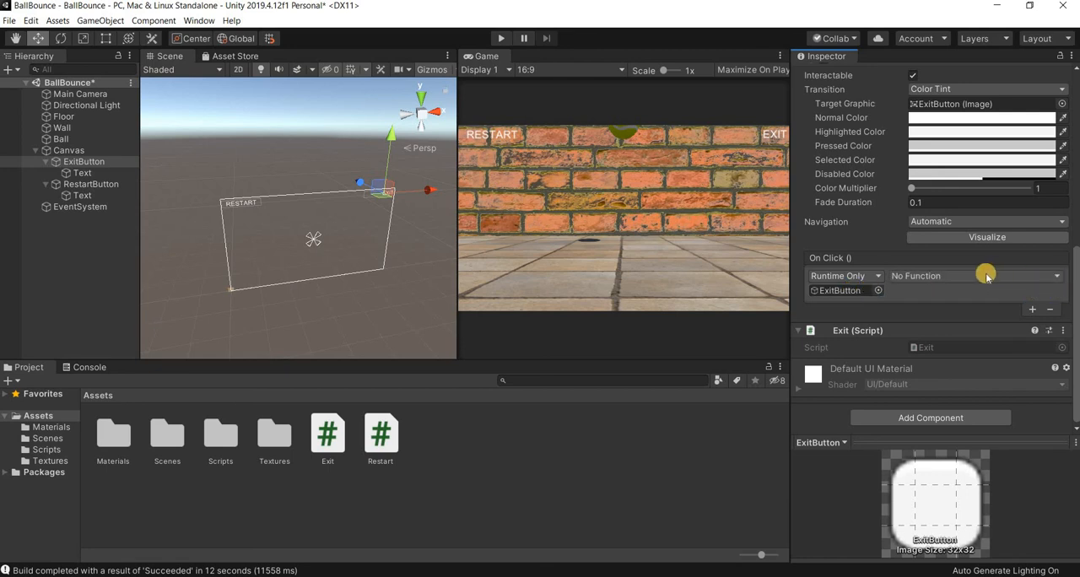
click(1060, 276)
mouse_move(925, 378)
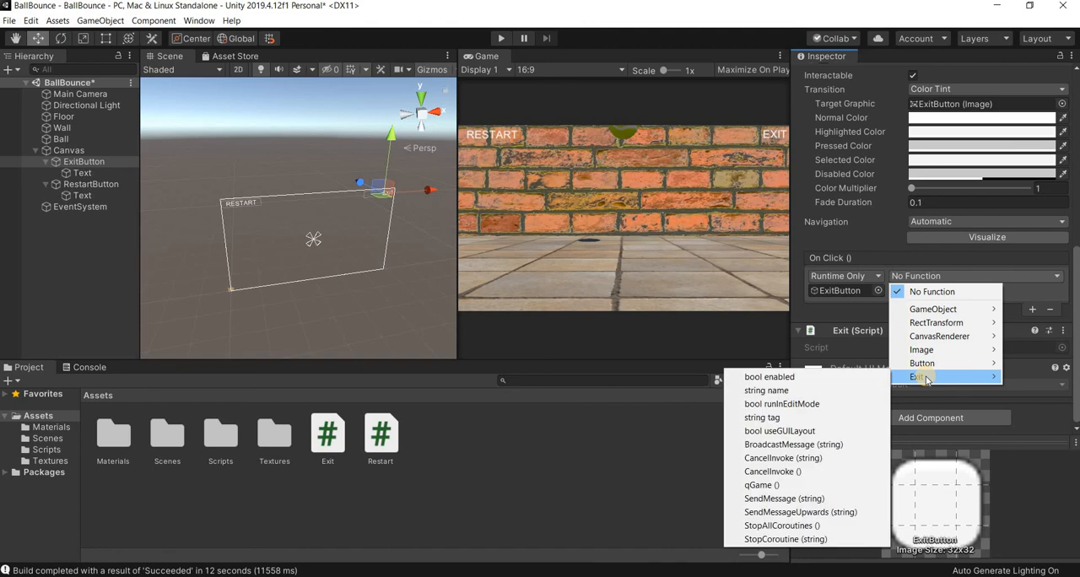
click(762, 486)
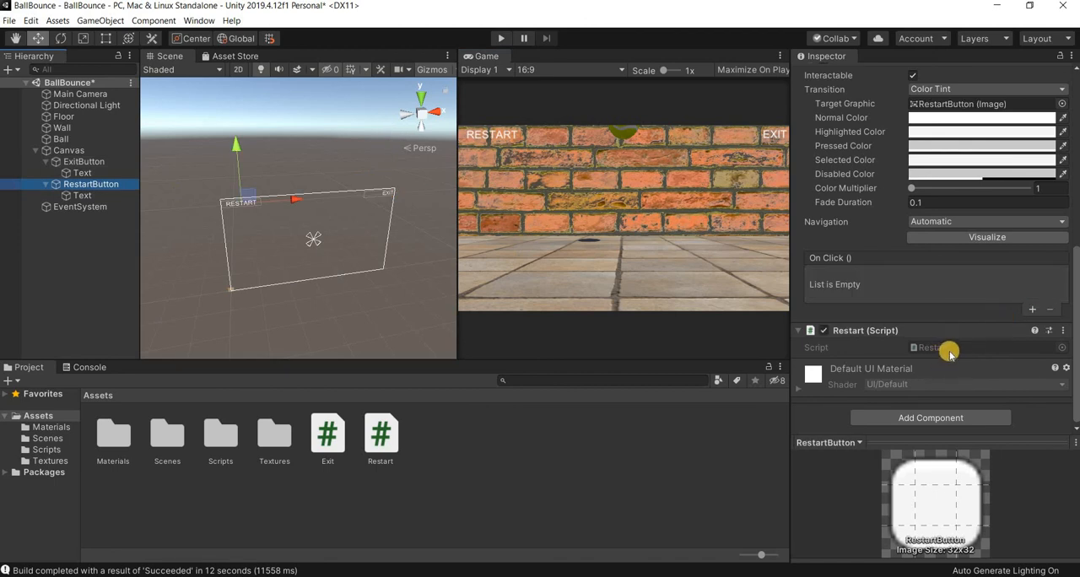
- Open RestartButton's Restart script in Visual Studio Code and delete its default Start() and Update() methods
double_click(944, 348)
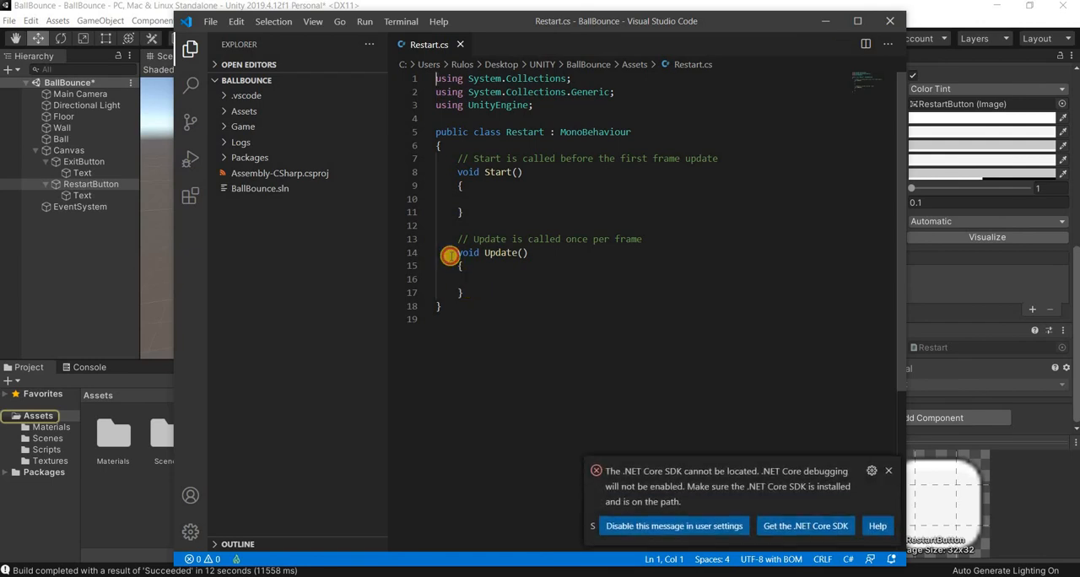
drag(462, 293, 439, 158)
key(BackSpace)
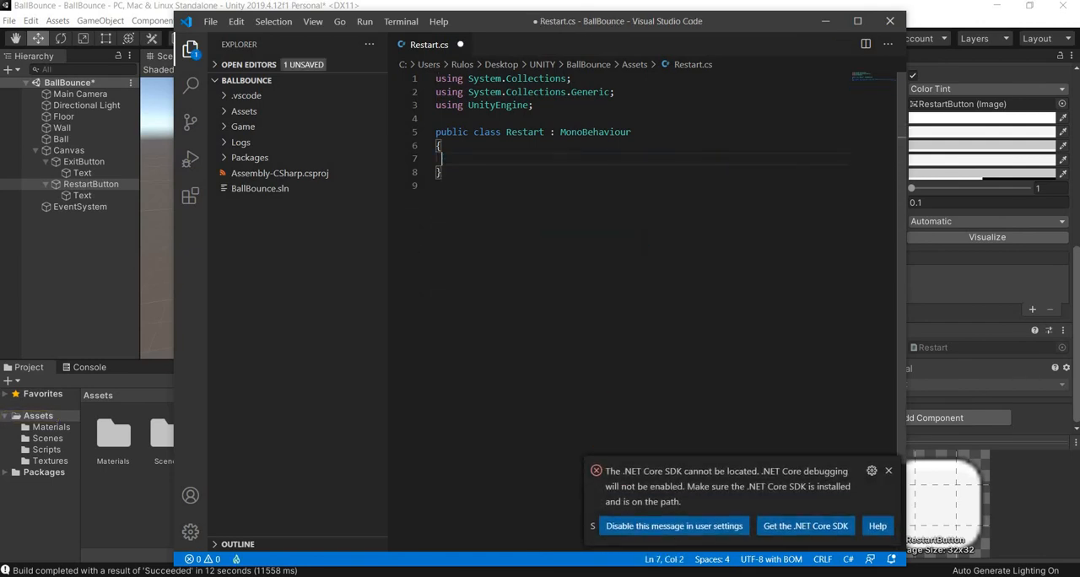
- Copy the reloadgame() block from the scripts text file into the Restart class, removing its opening brace and last closing brace
key(alt+Tab)
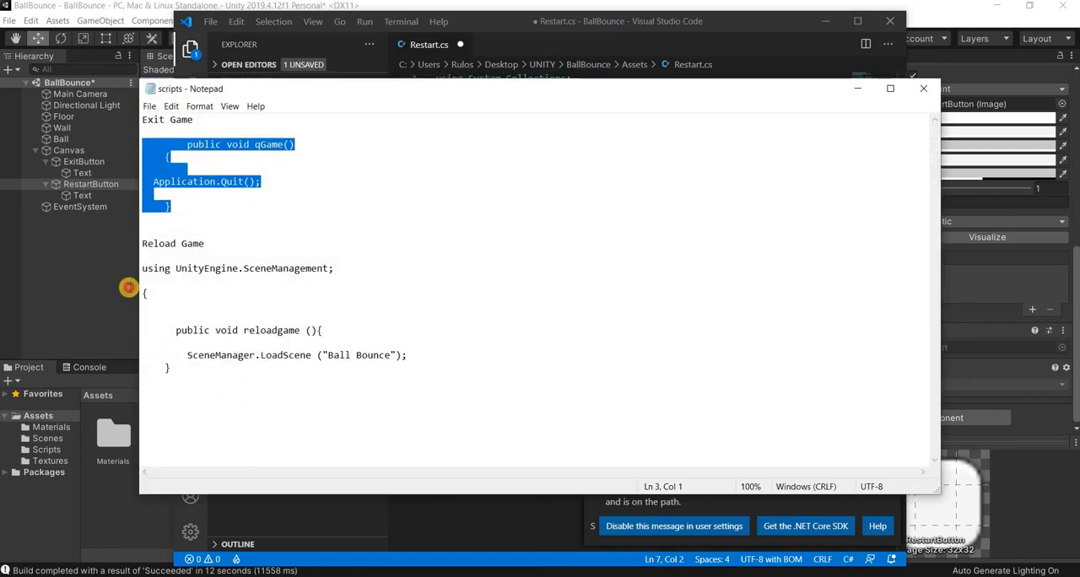
mouse_move(128, 288)
mouse_down()
mouse_move(127, 273)
mouse_move(127, 286)
mouse_up()
key(ctrl+c)
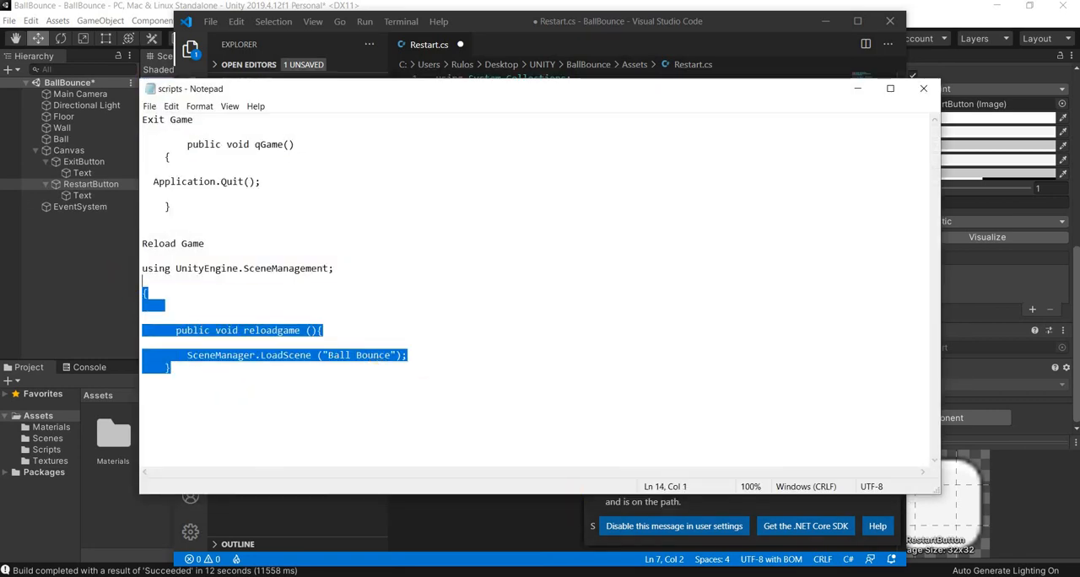
key(alt+Tab)
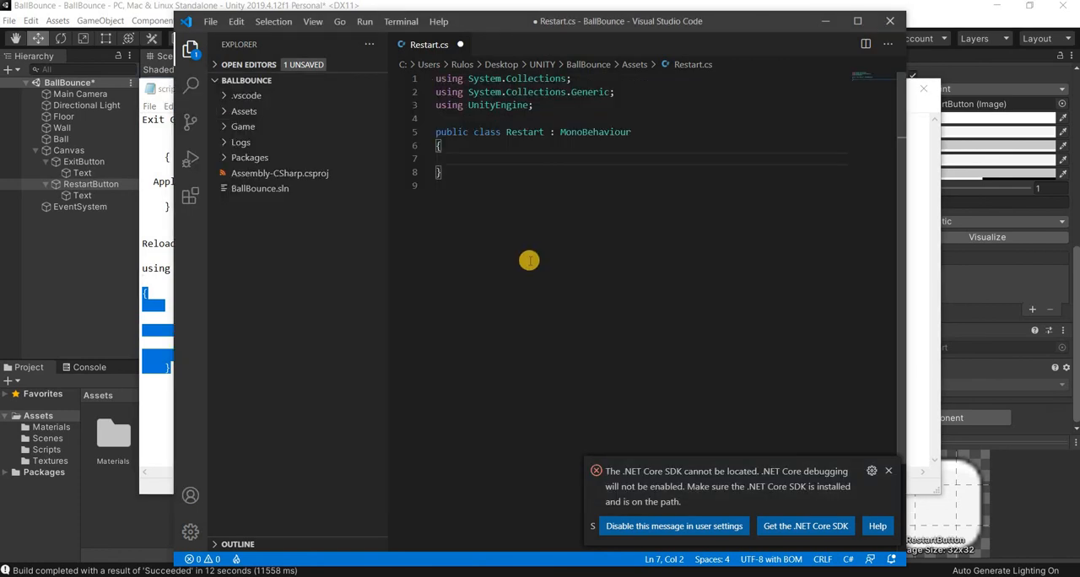
key(ctrl+v)
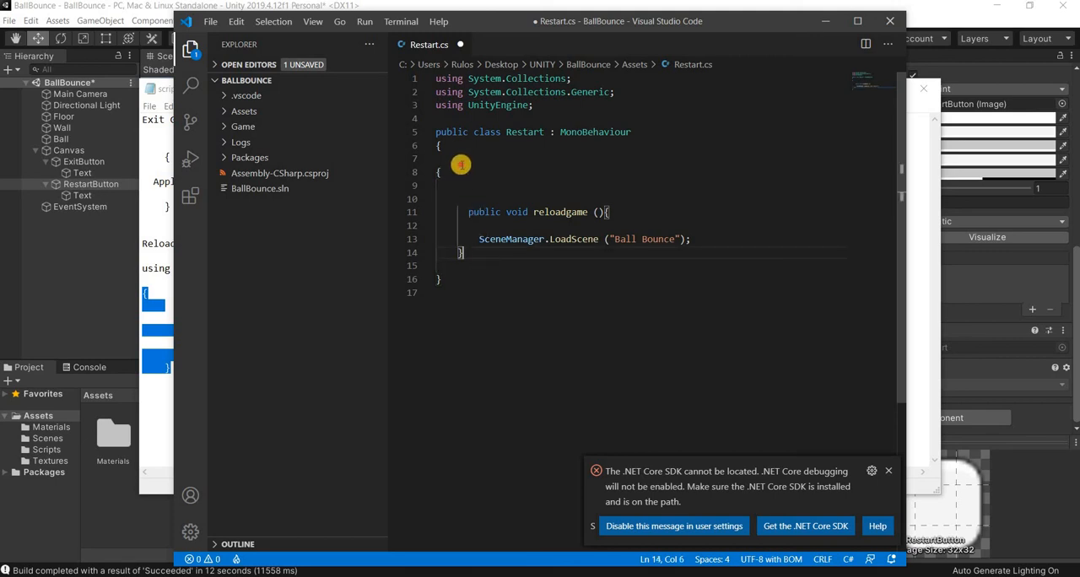
key(BackSpace)
click(463, 165)
click(472, 175)
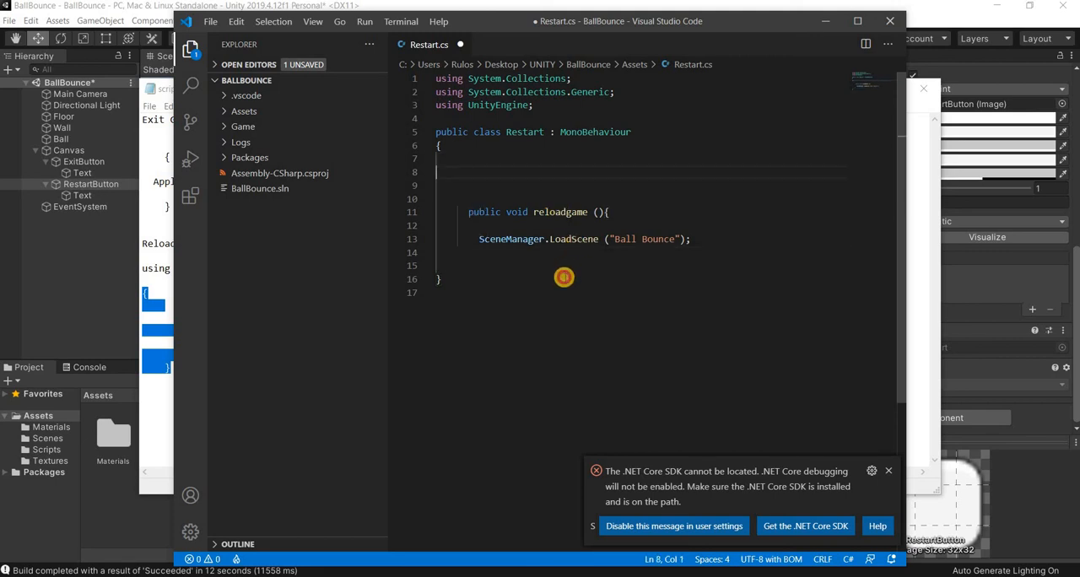
click(563, 277)
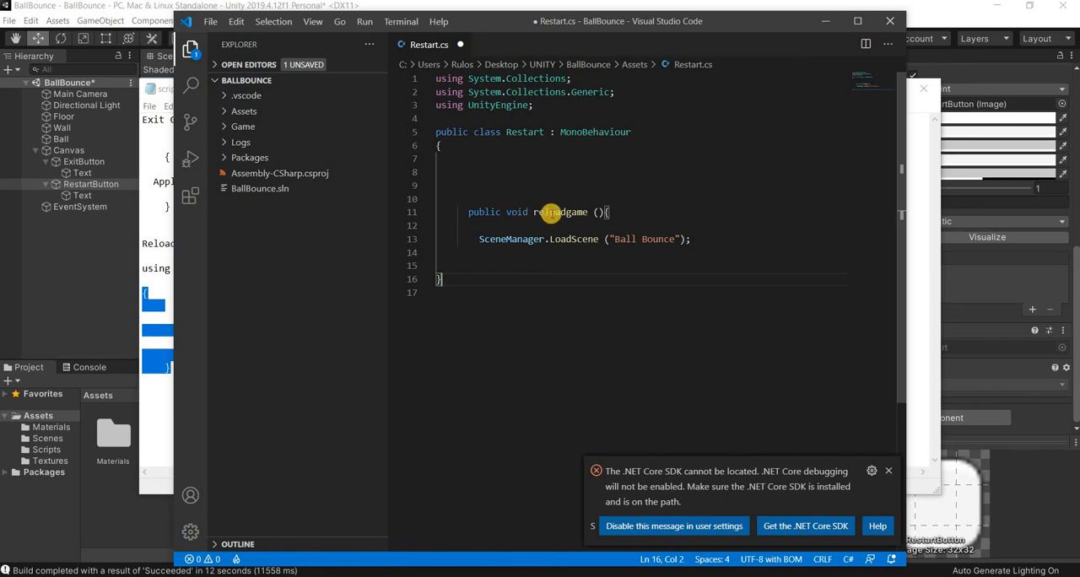
- Check the scene's name in Unity's Scenes folder, change the LoadScene argument to "BallBounce" and remove a blank line above reloadgame()
drag(586, 211, 561, 212)
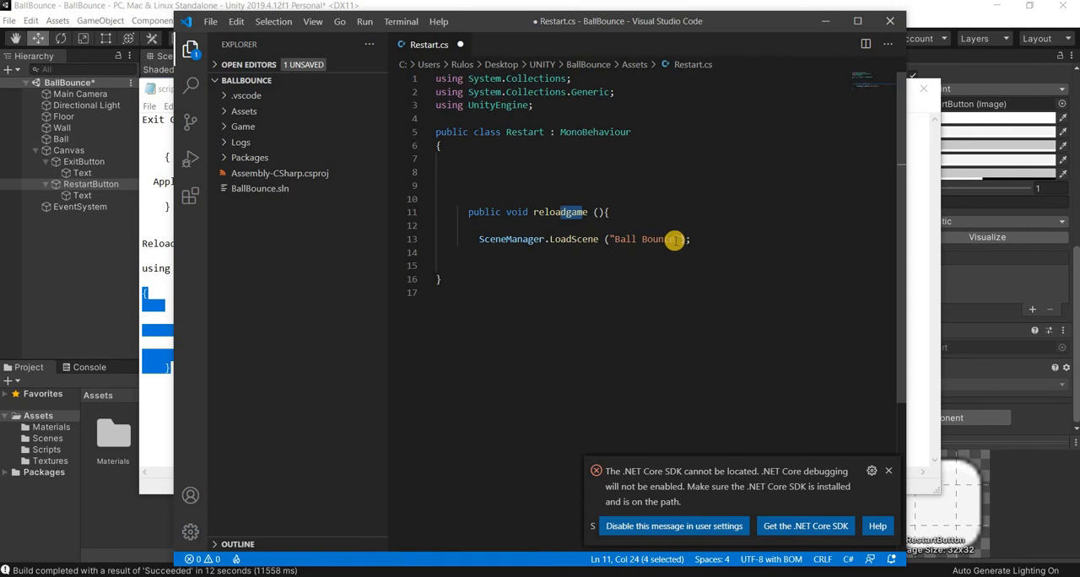
drag(675, 240, 618, 239)
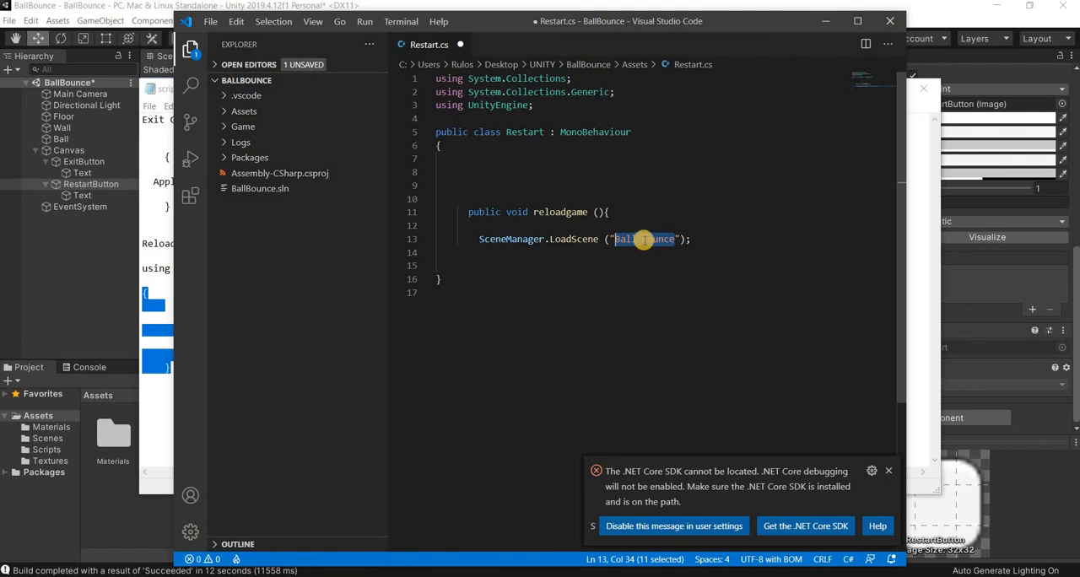
click(643, 240)
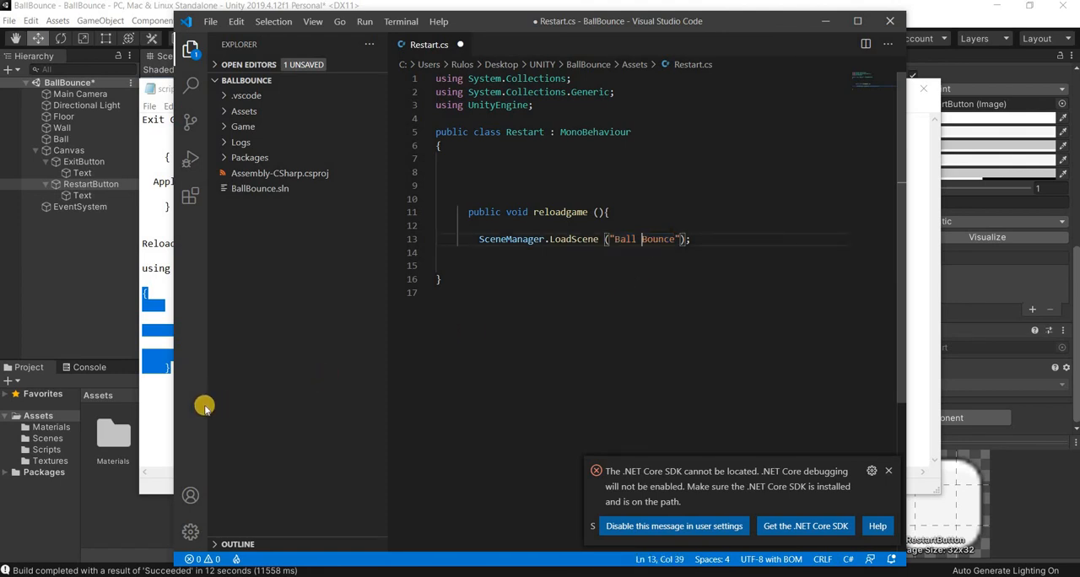
click(57, 441)
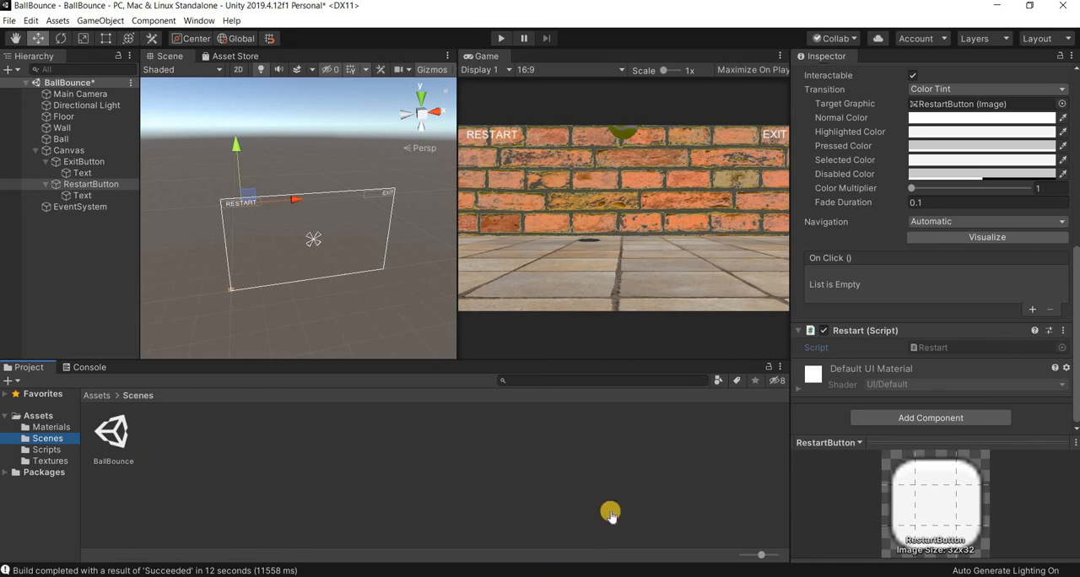
key(alt+Tab)
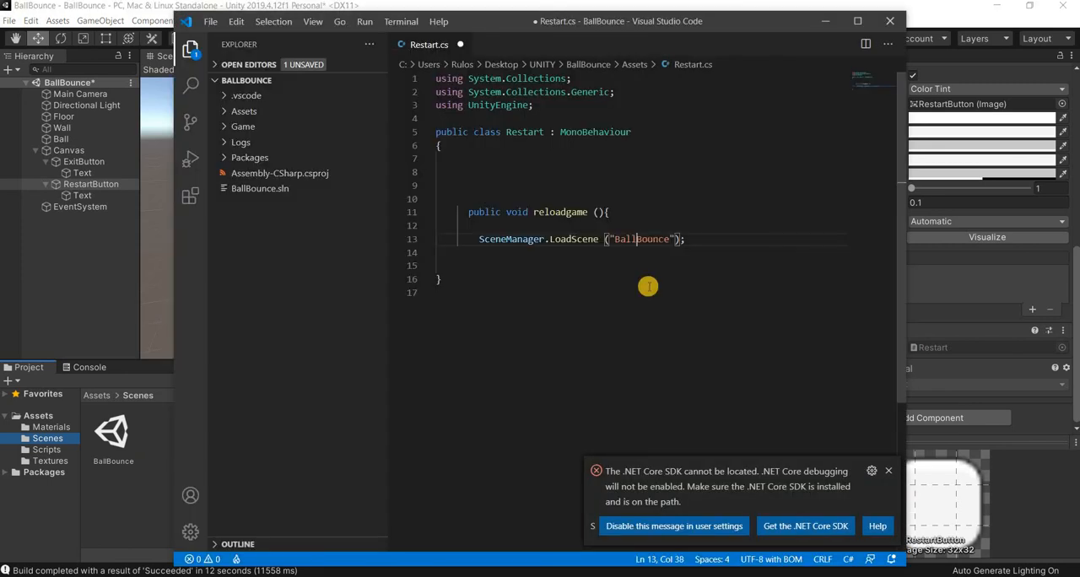
click(499, 191)
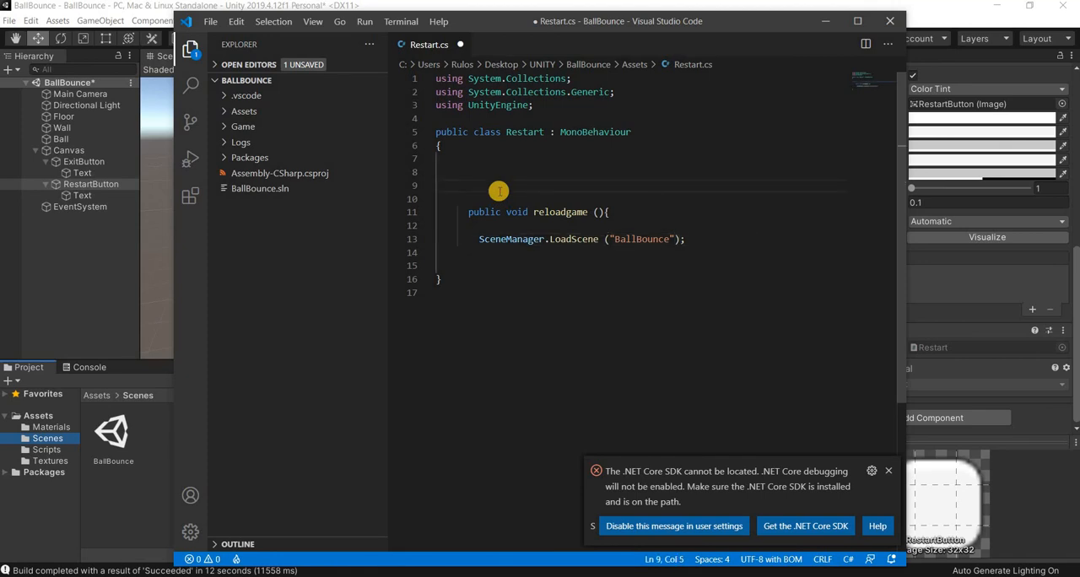
key(BackSpace)
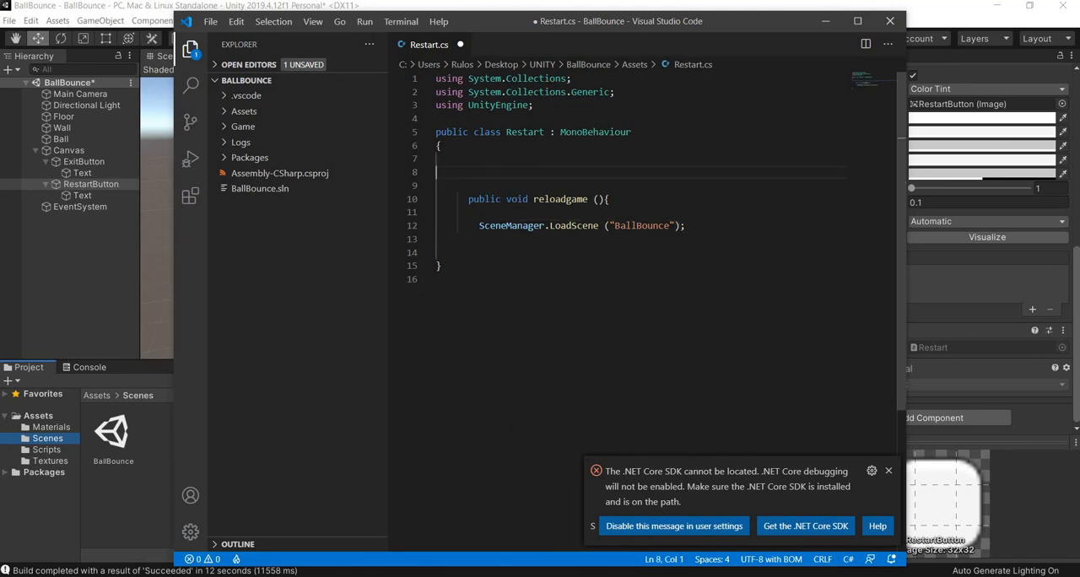
- Copy the line "using UnityEngine.SceneManagement;" from the scripts text file to below the other using statements in Restart.cs, followed by a blank line
key(alt+Tab)
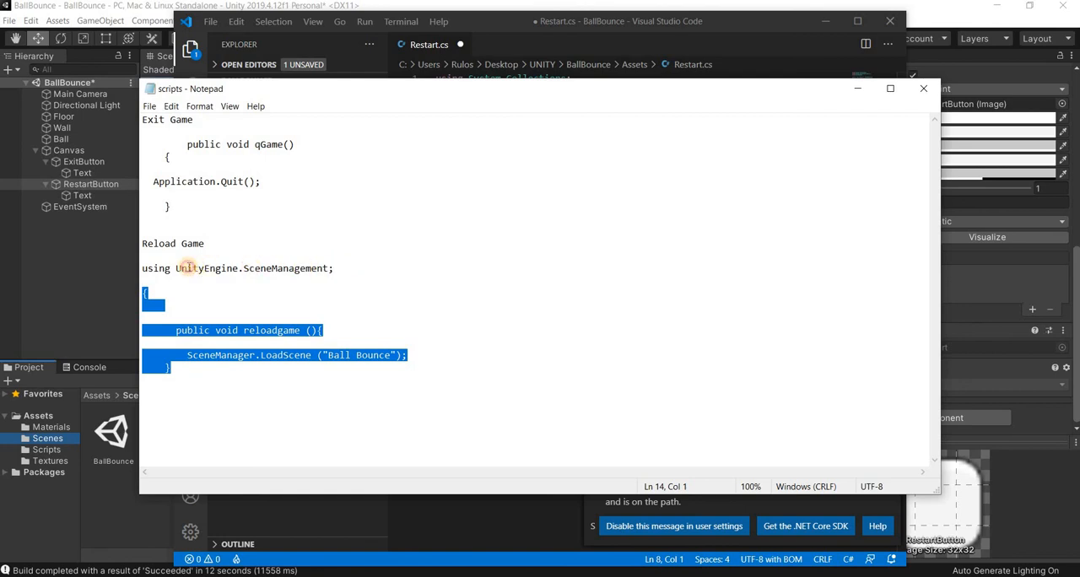
drag(334, 268, 136, 268)
key(ctrl+c)
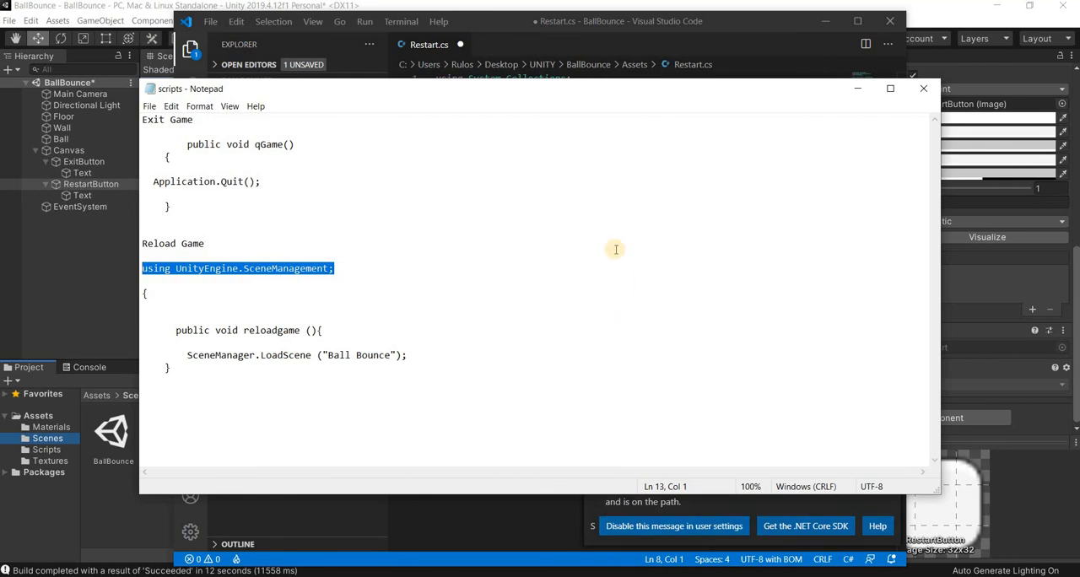
key(alt+Tab)
key(Up)
key(Up)
key(Up)
key(Up)
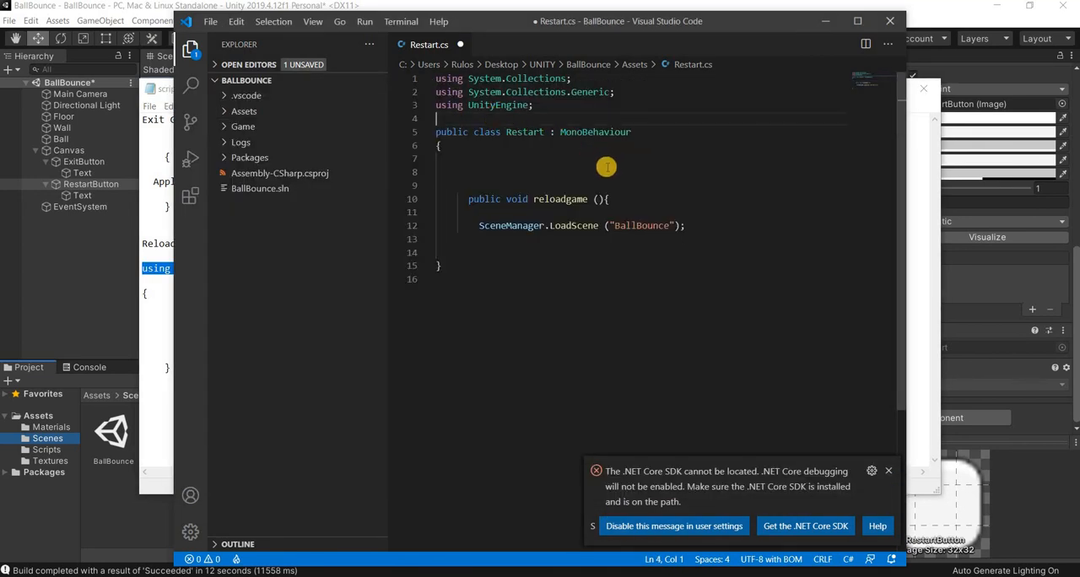
key(ctrl+v)
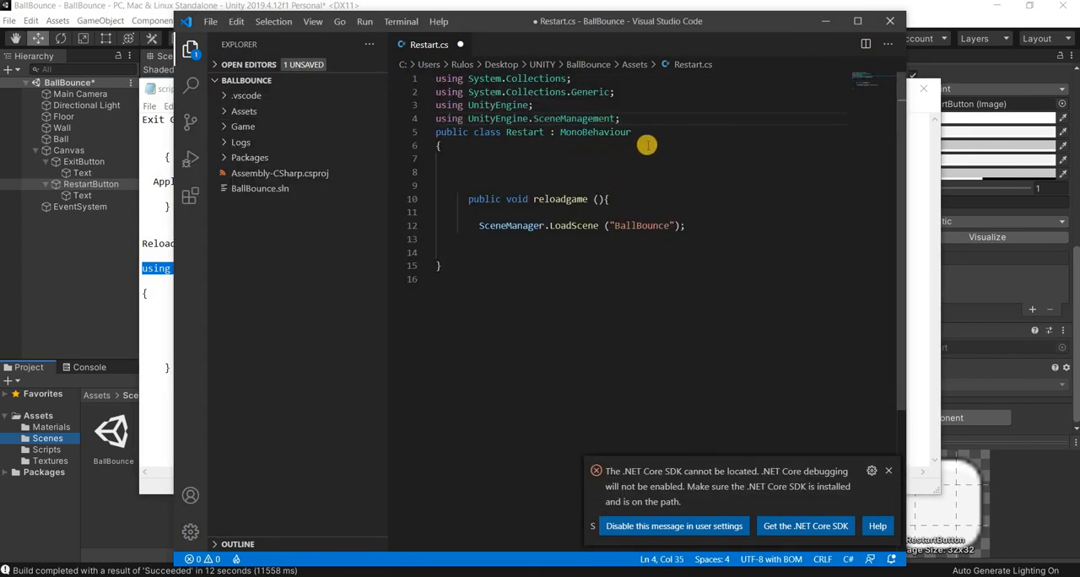
key(Return)
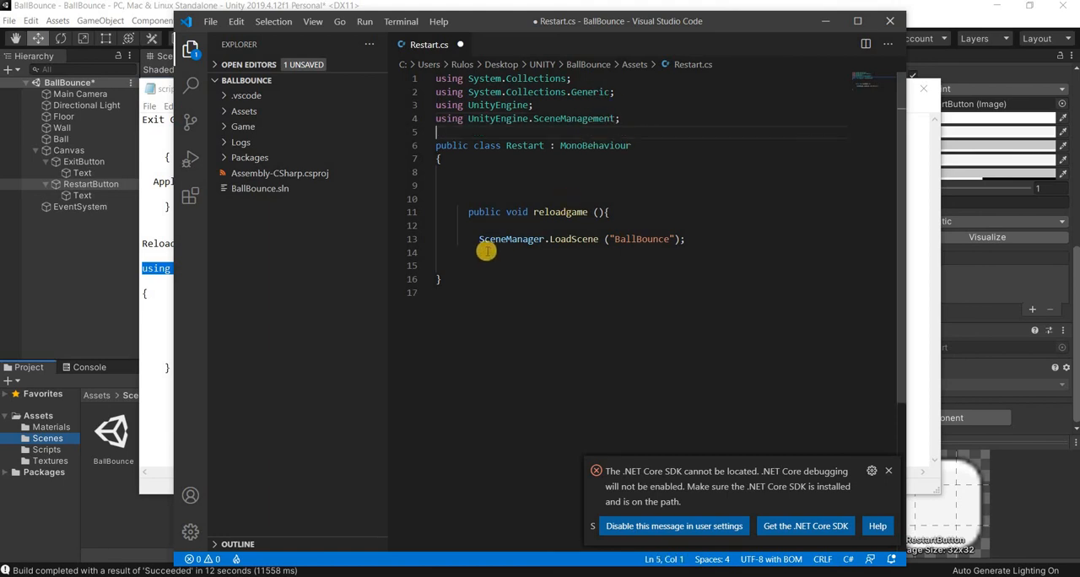
- Save Restart.cs, close Visual Studio Code and minimize the scripts text file to return to Unity
drag(480, 239, 541, 239)
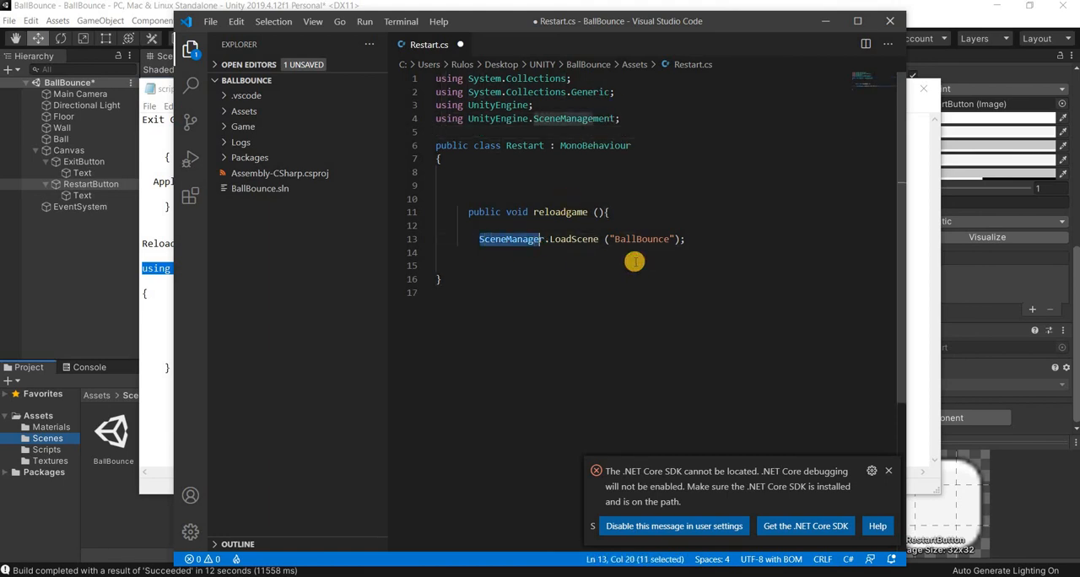
click(211, 23)
click(230, 203)
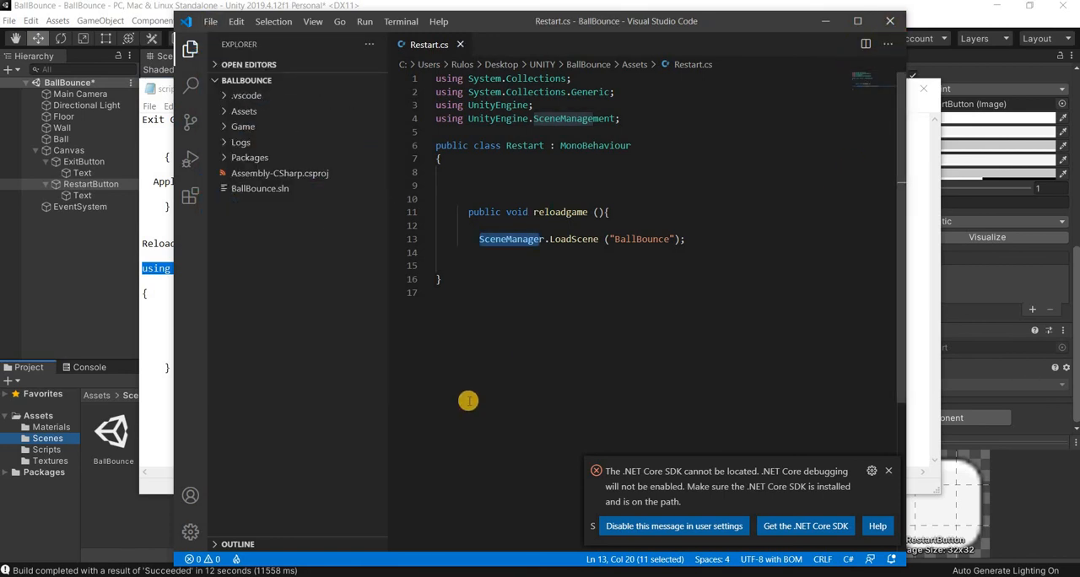
click(889, 21)
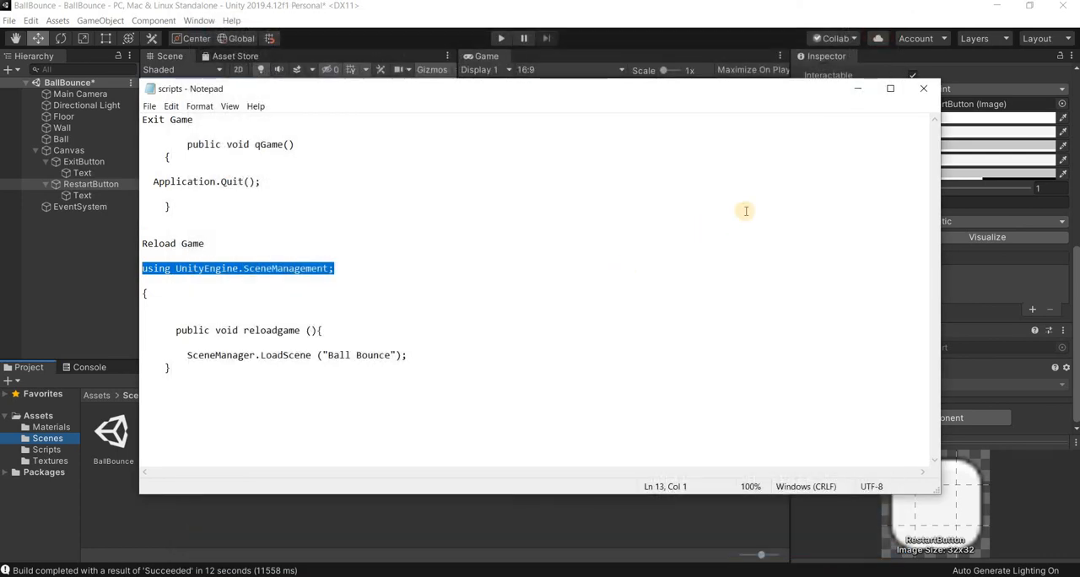
click(857, 88)
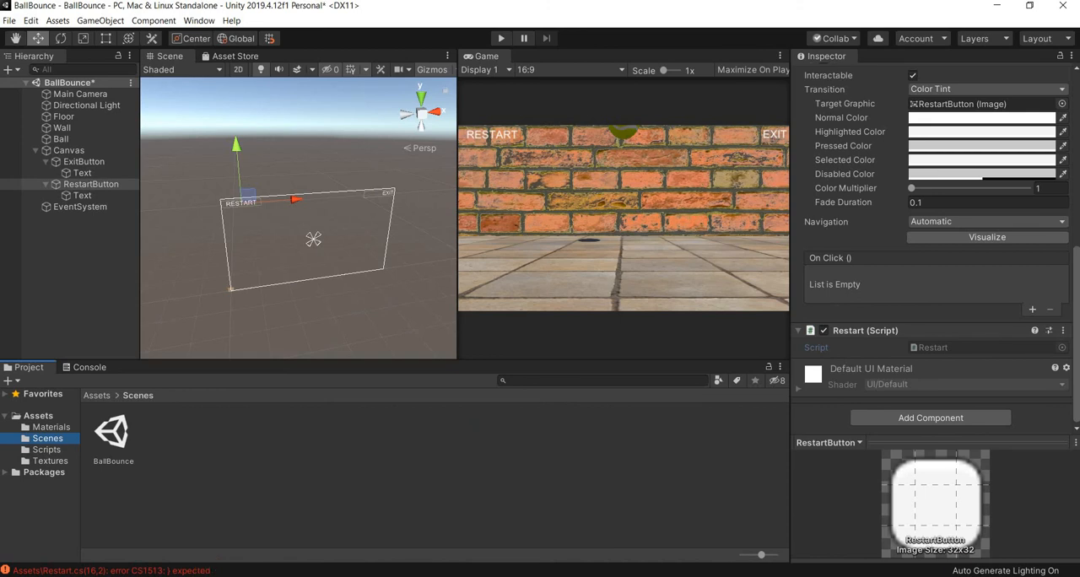
- Reopen RestartButton's Restart script, try enclosing the reloadgame() method in an extra pair of braces, and save the file
double_click(949, 349)
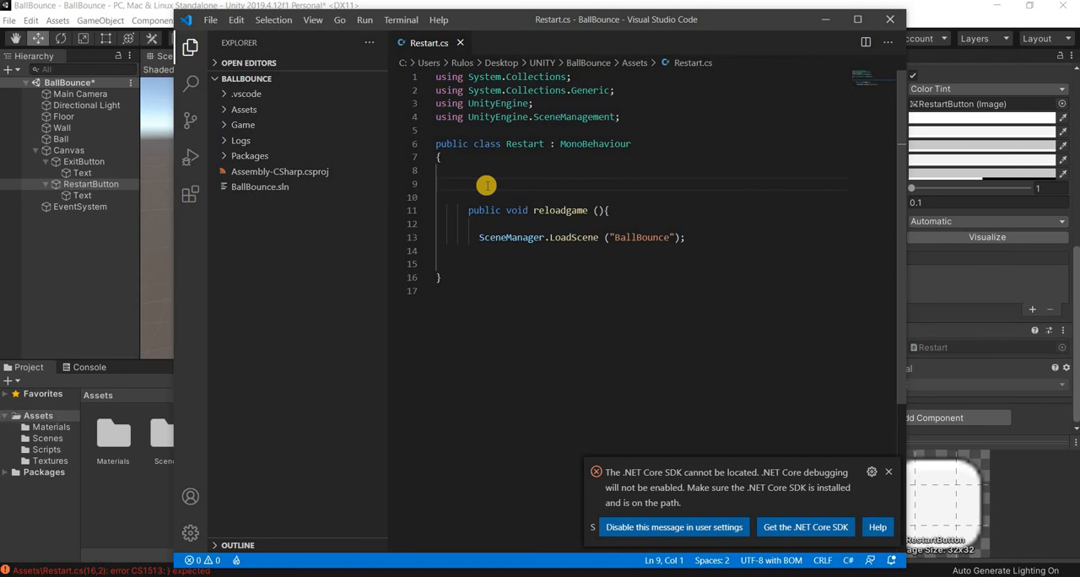
text({)
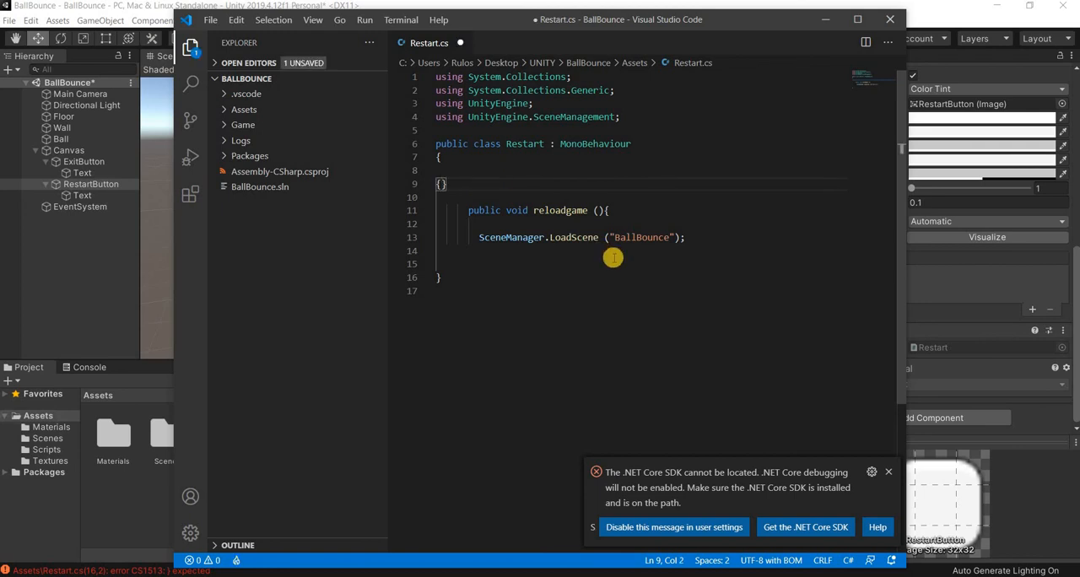
drag(449, 224, 453, 209)
key(ctrl+c)
key(BackSpace)
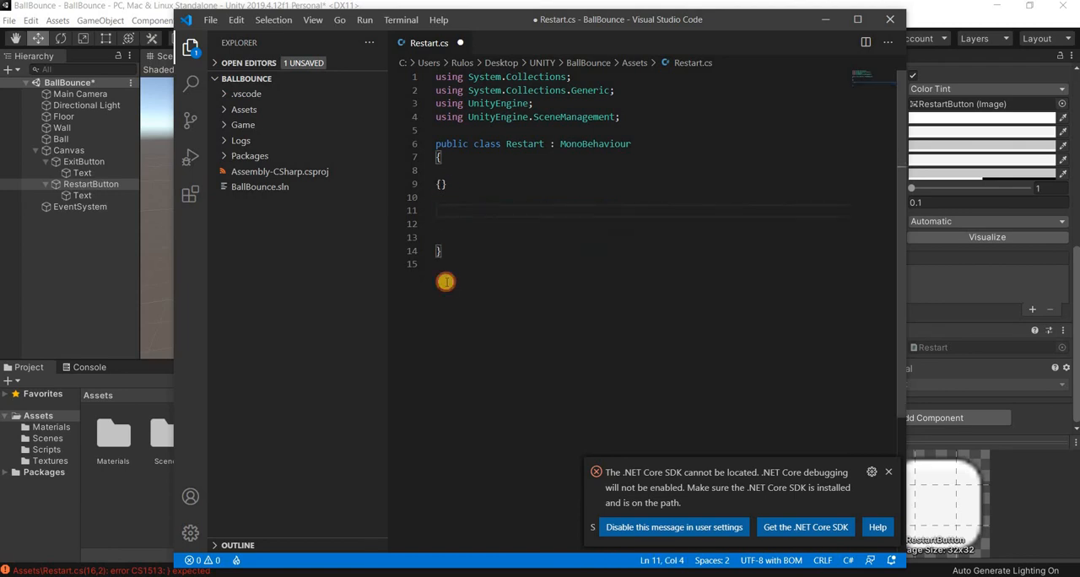
key(Return)
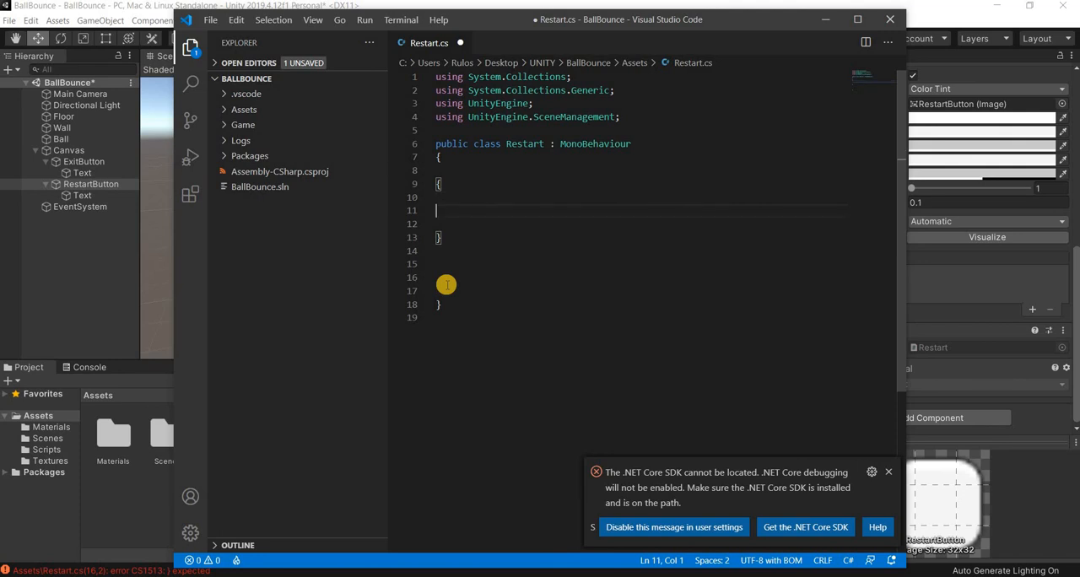
key(ctrl+v)
click(572, 344)
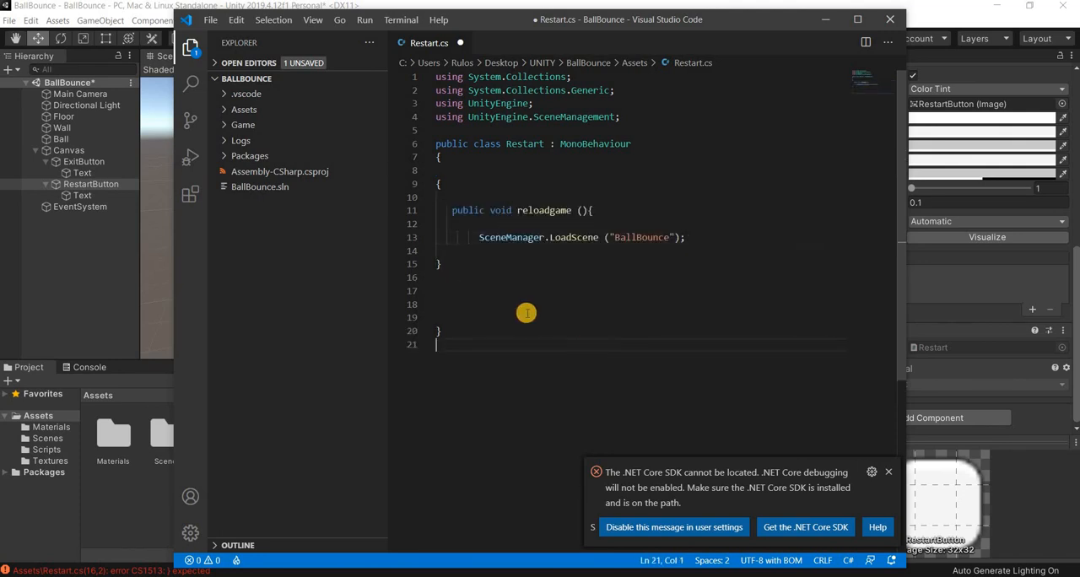
click(210, 20)
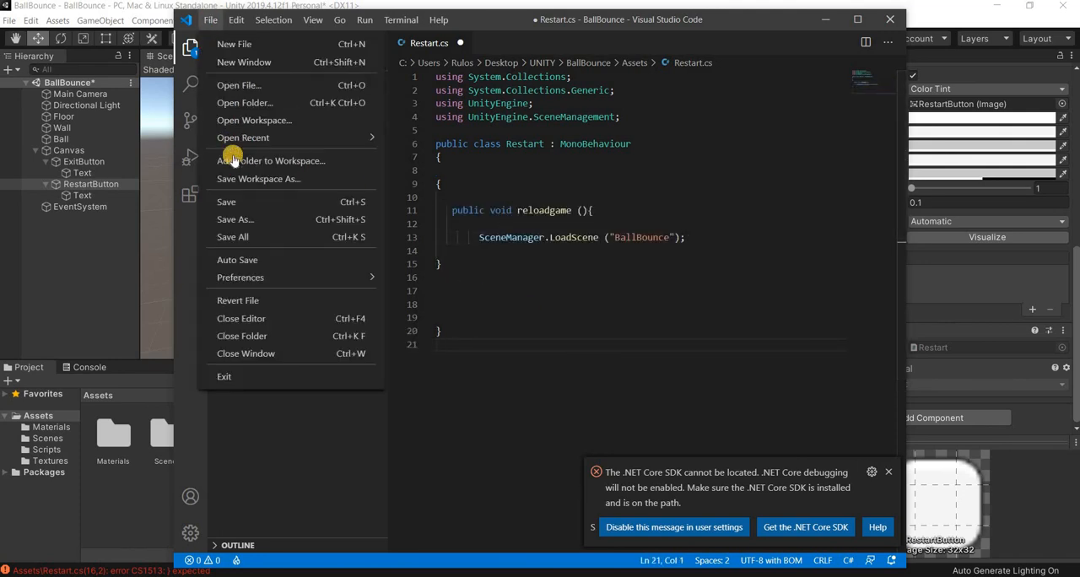
click(224, 215)
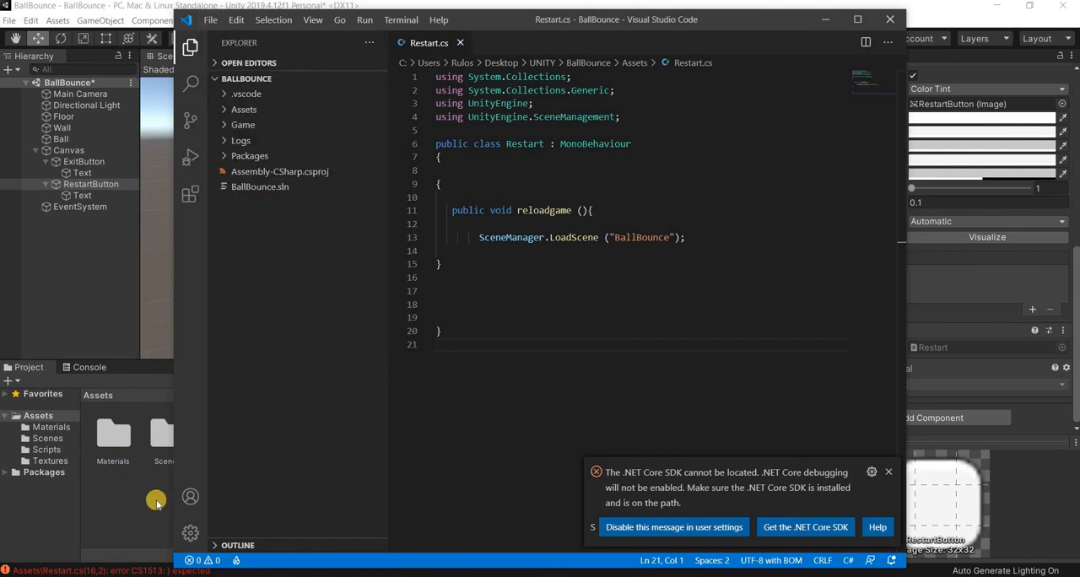
- Let Unity recompile the script, and remove the brace above reloadgame() and the one below its LoadScene line
click(155, 499)
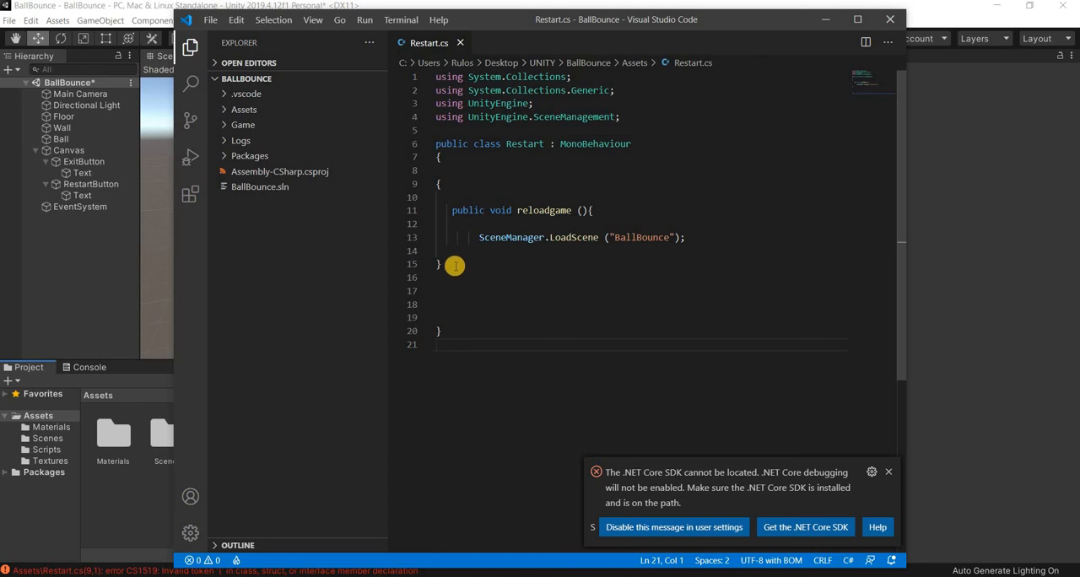
key(BackSpace)
click(458, 184)
key(BackSpace)
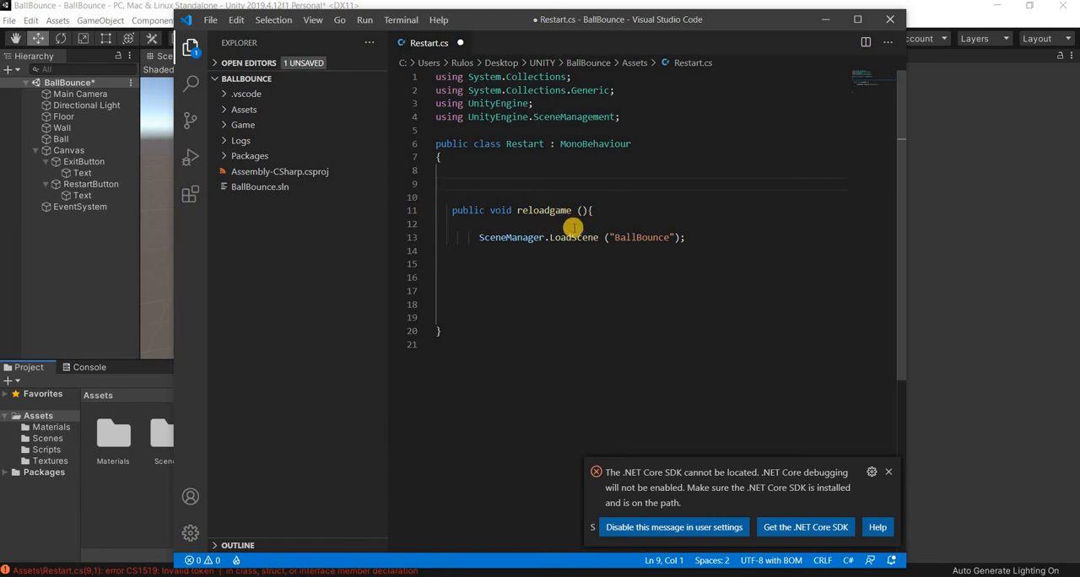
key(BackSpace)
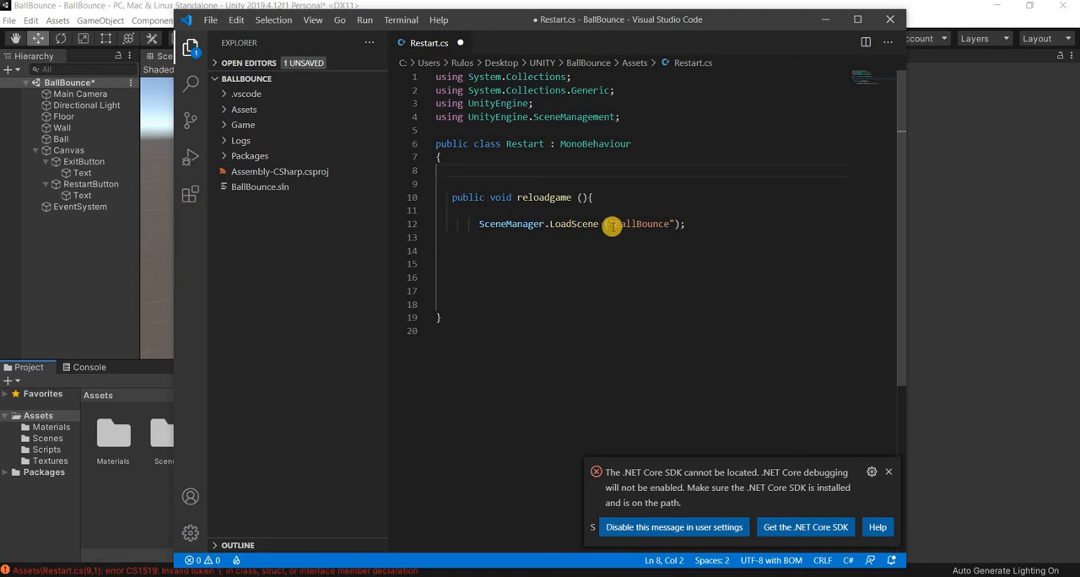
- Delete the surplus blank lines above and below reloadgame(), and shrink the code editor window to uncover Unity's compile error
click(478, 288)
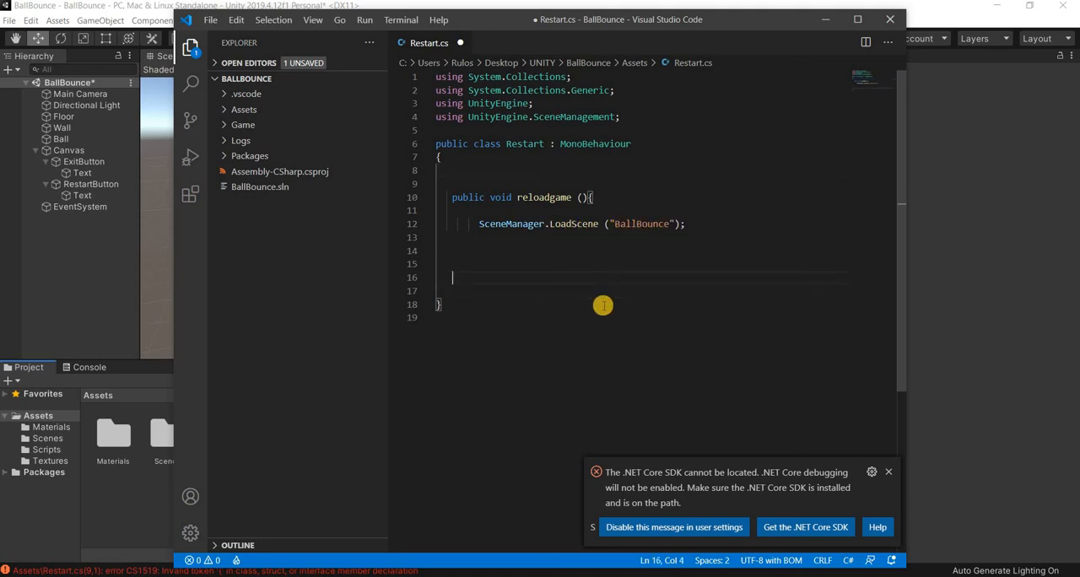
key(BackSpace)
key(BackSpace)
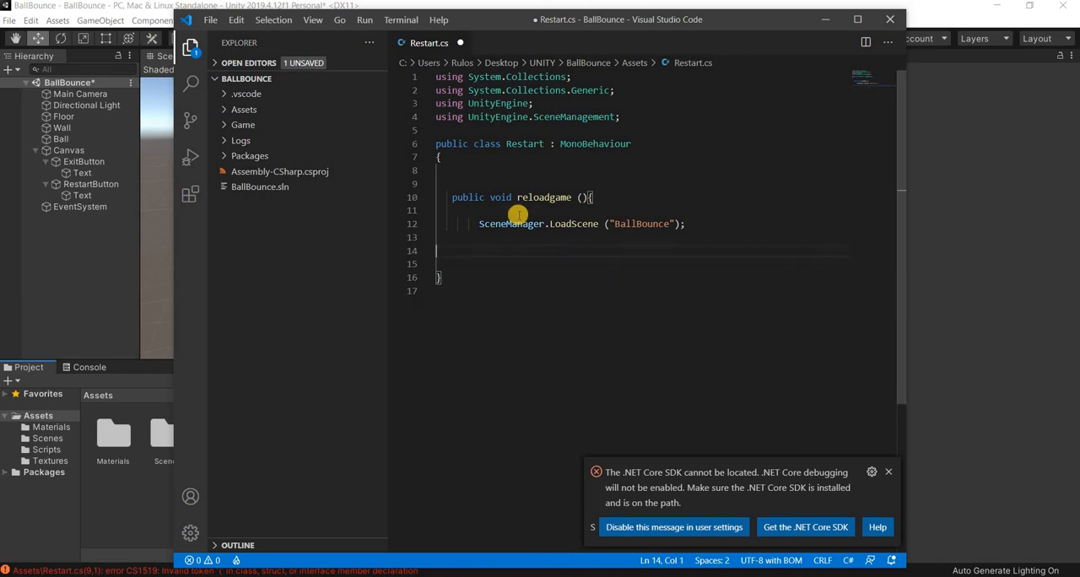
key(Up)
key(Up)
key(Up)
key(Up)
key(BackSpace)
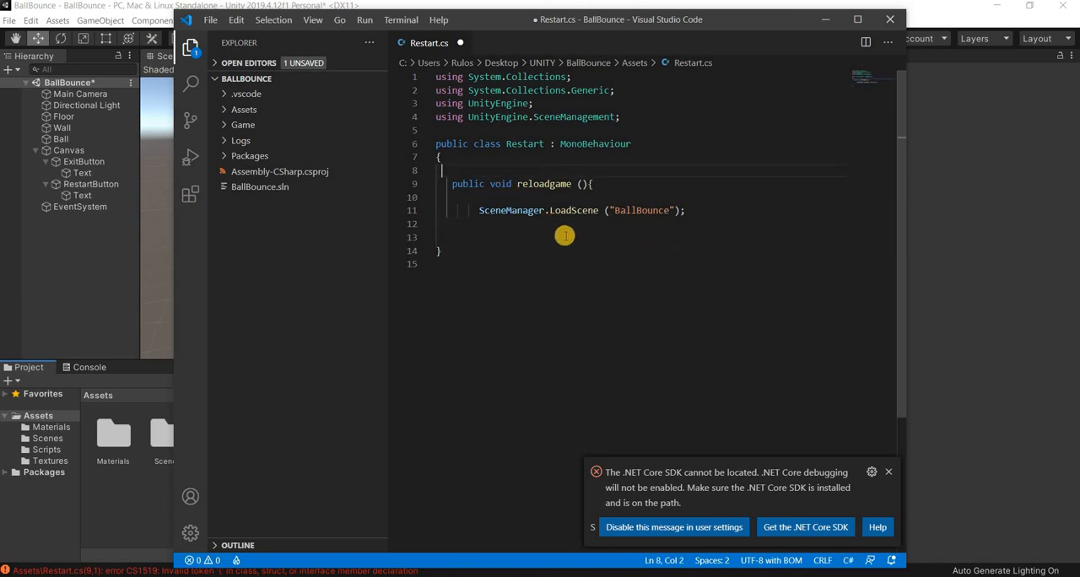
click(634, 115)
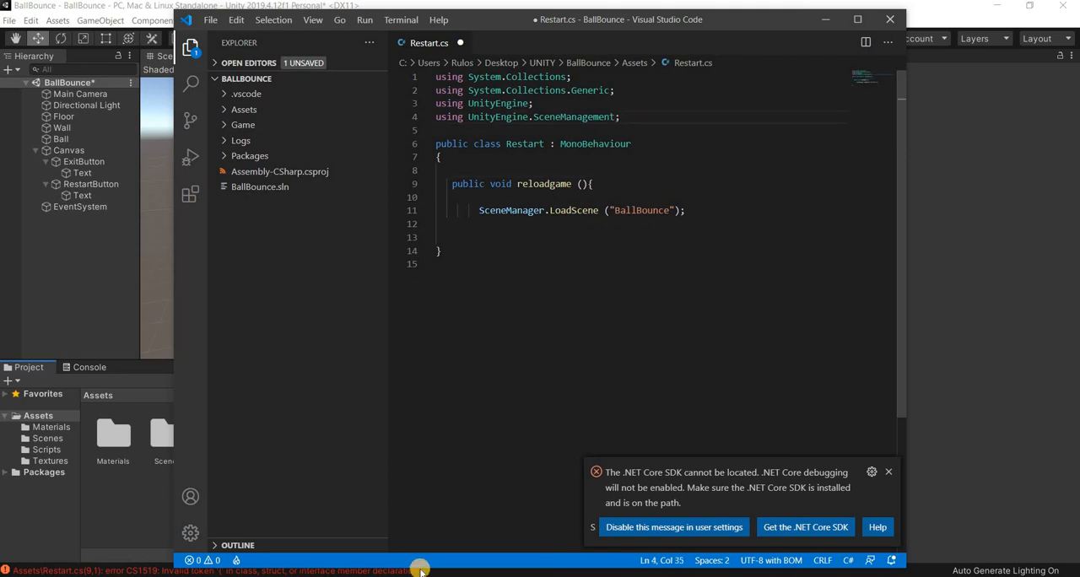
drag(421, 566, 407, 519)
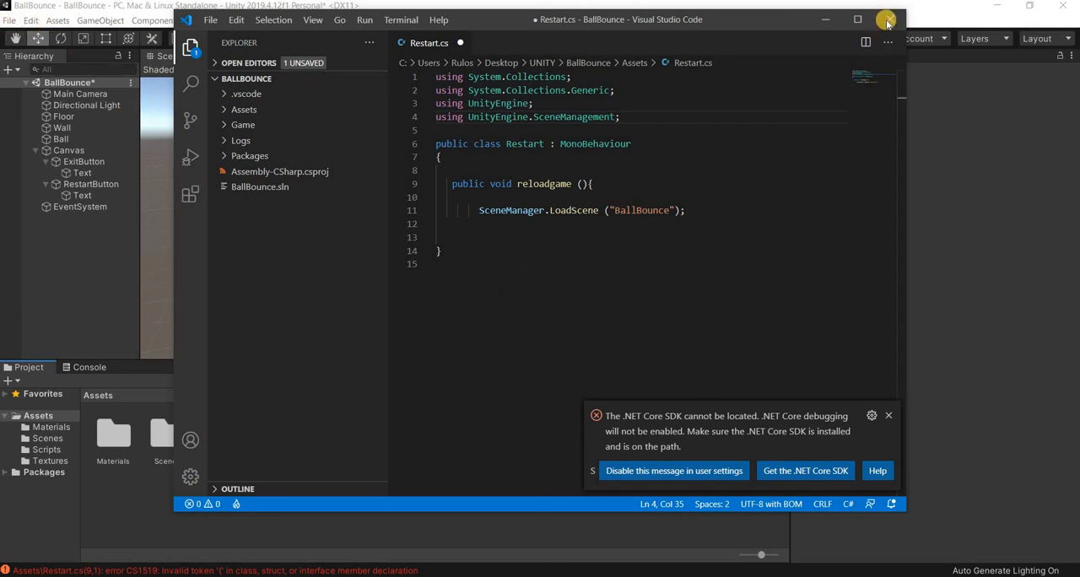
- Return to Unity and open the existing "Ball Bounce" project from Unity Hub for reference
click(20, 59)
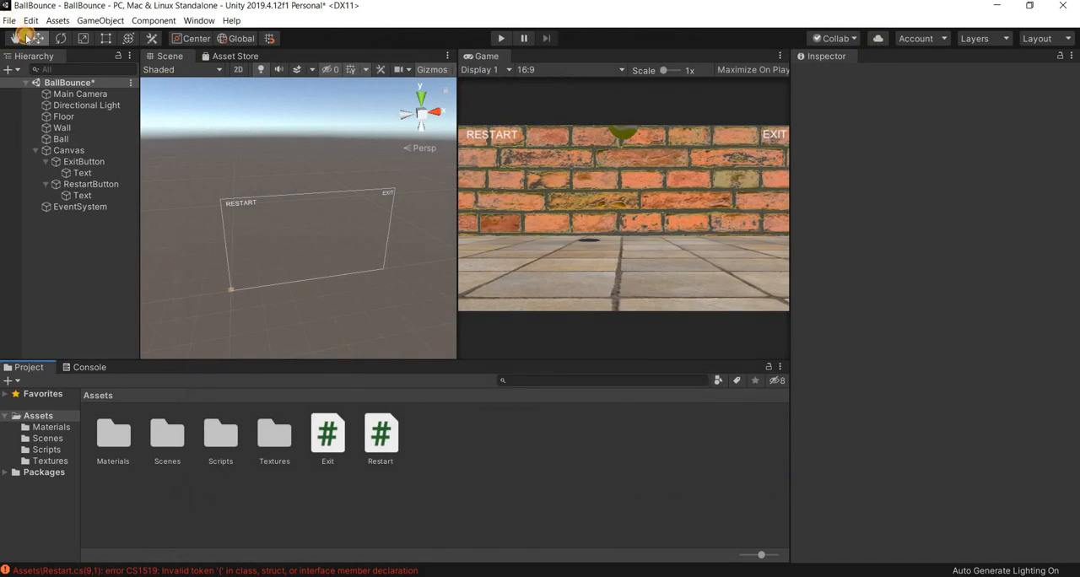
click(9, 20)
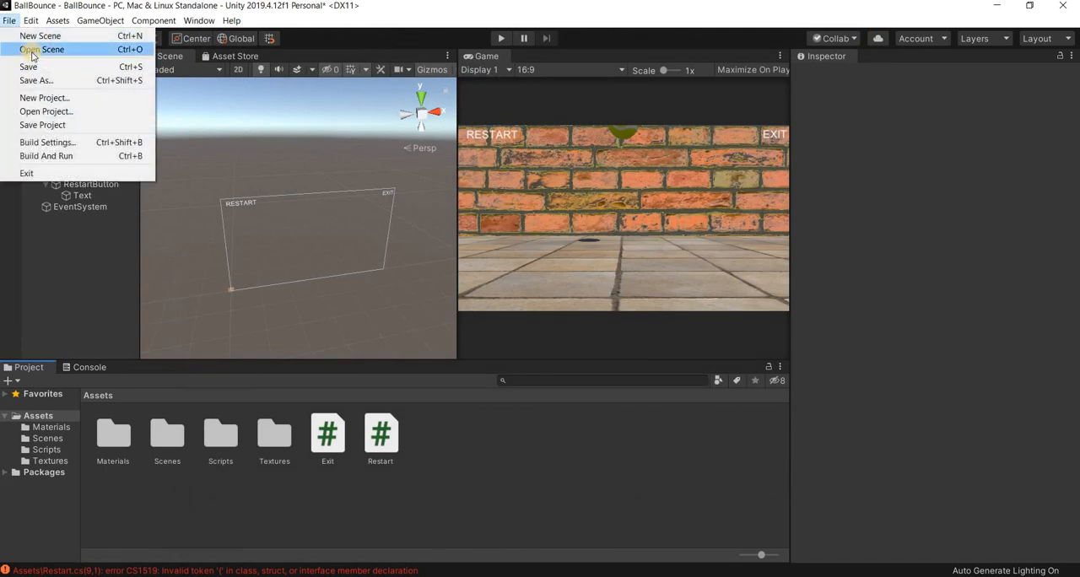
click(42, 111)
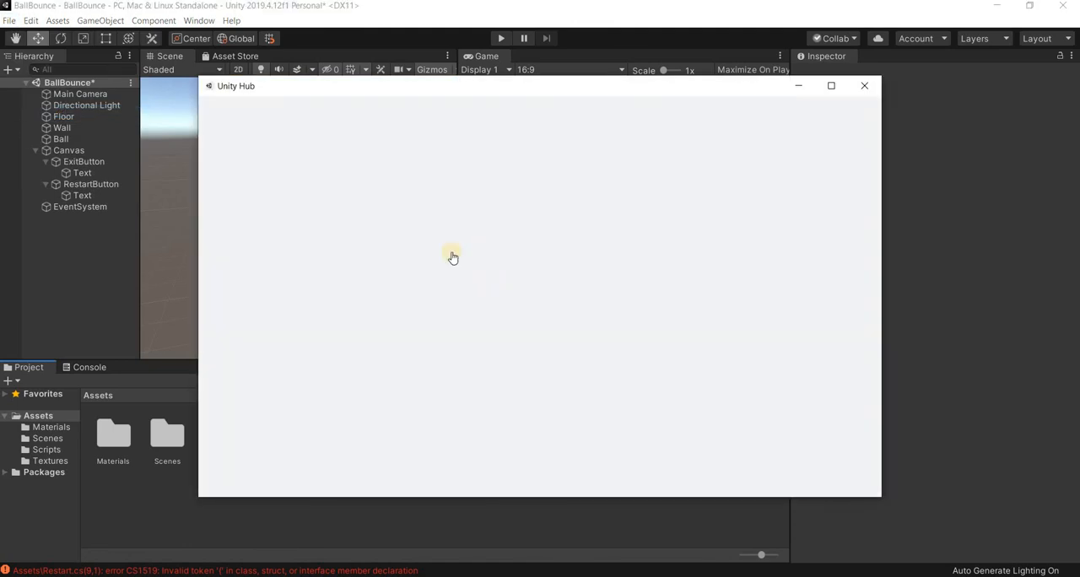
click(405, 324)
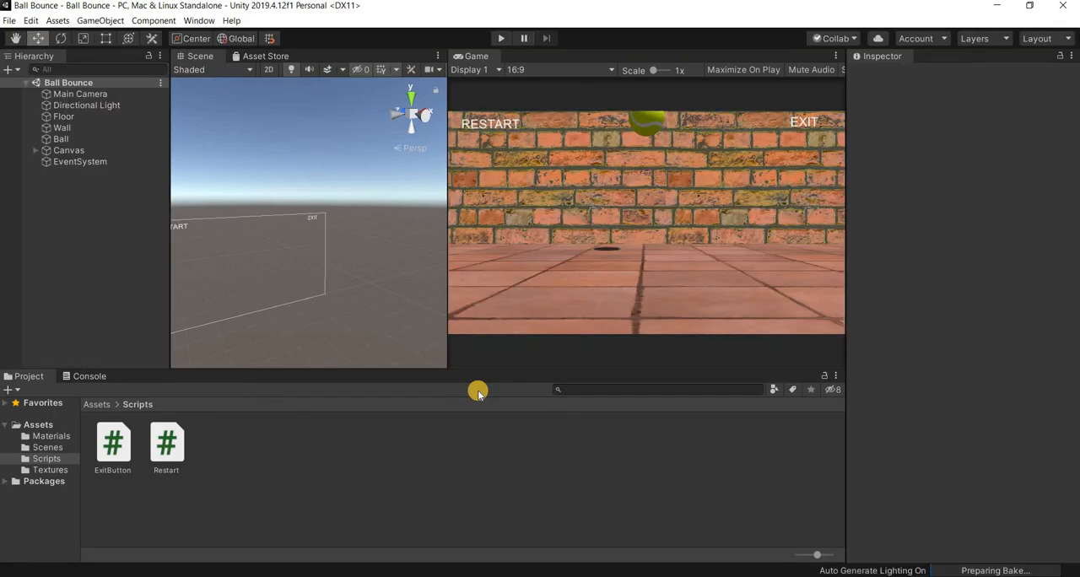
- Open the Restart script from the Ball Bounce project's Scripts folder and select all its code from the first using line to the last brace
click(173, 452)
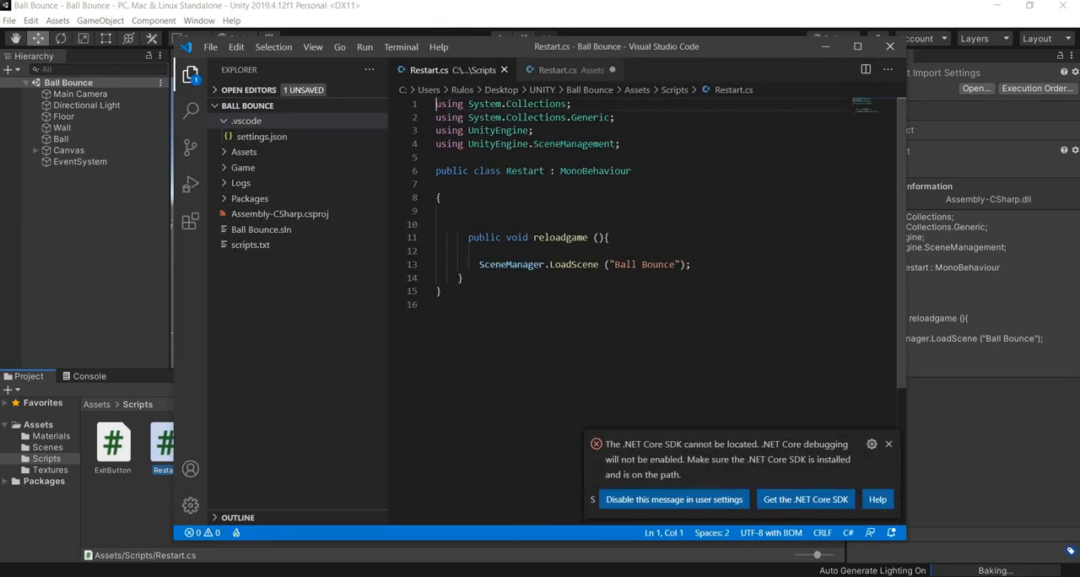
click(597, 570)
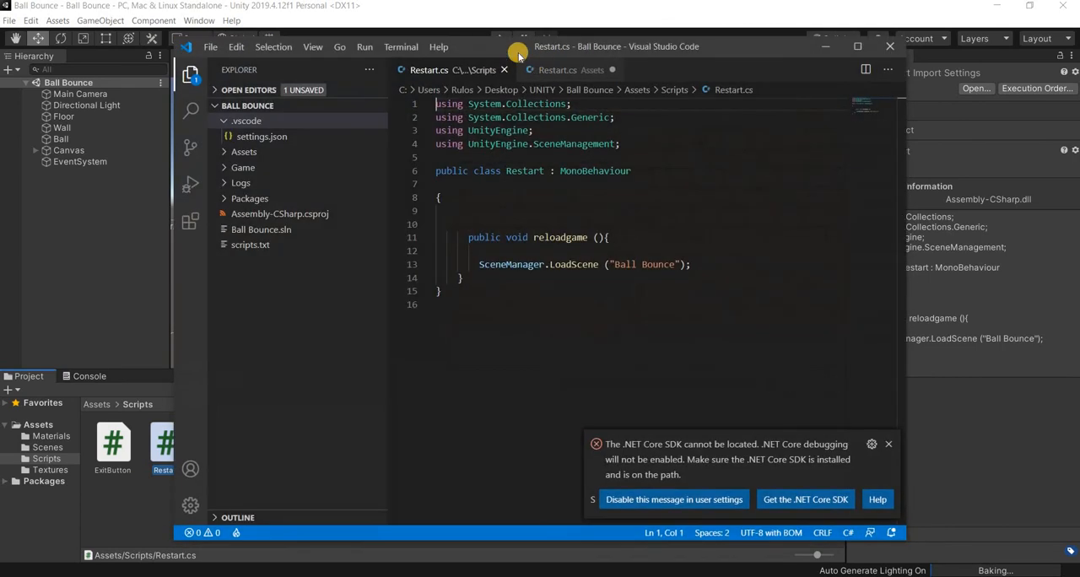
drag(511, 49, 337, 51)
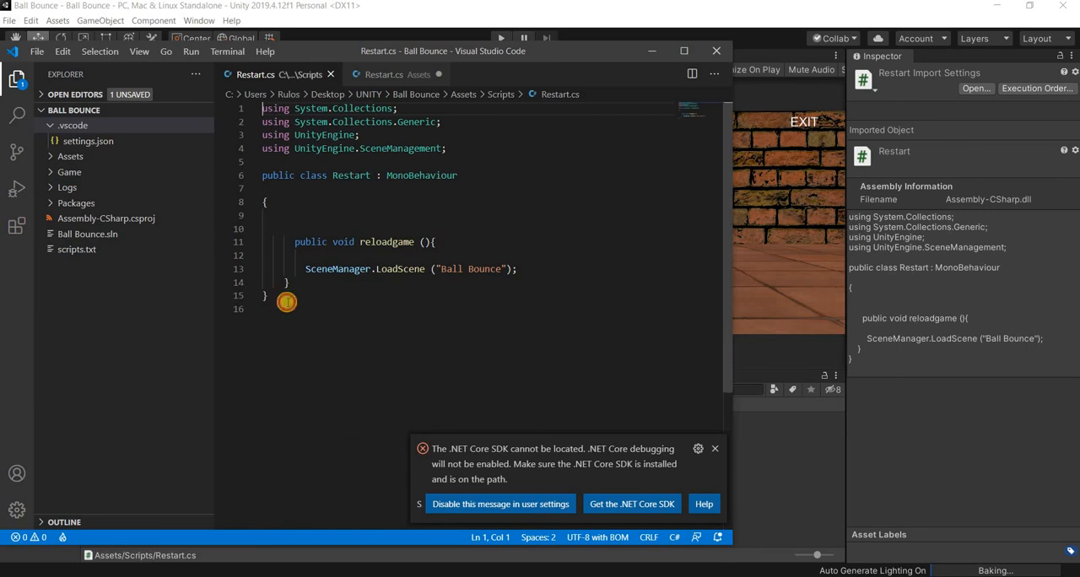
drag(287, 302, 246, 107)
key(ctrl+c)
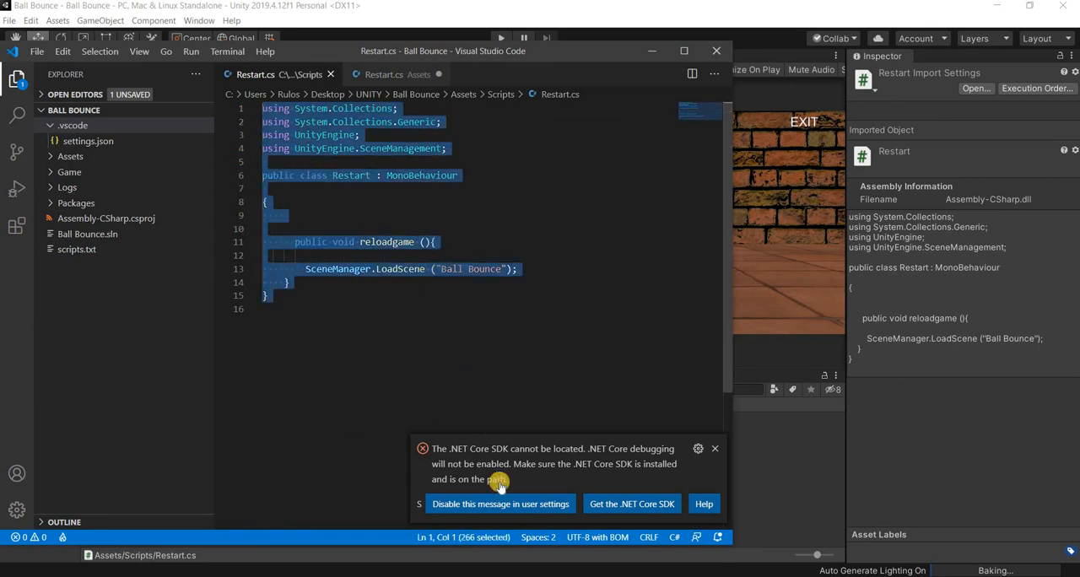
- Switch back to the Ball Bounce project in Unity and open its ExitButton script for comparison
mouse_move(537, 576)
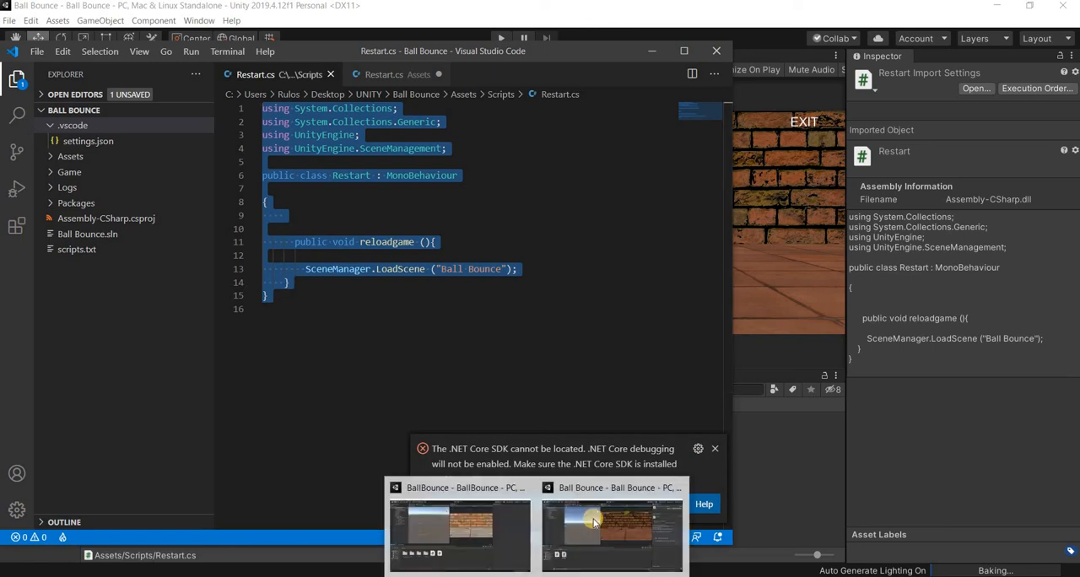
click(595, 513)
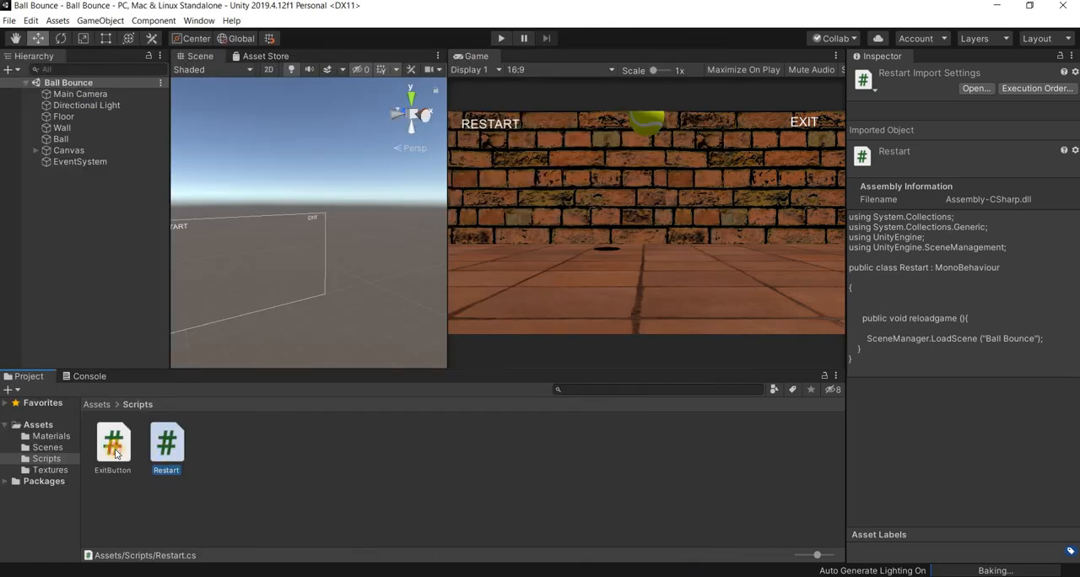
double_click(115, 447)
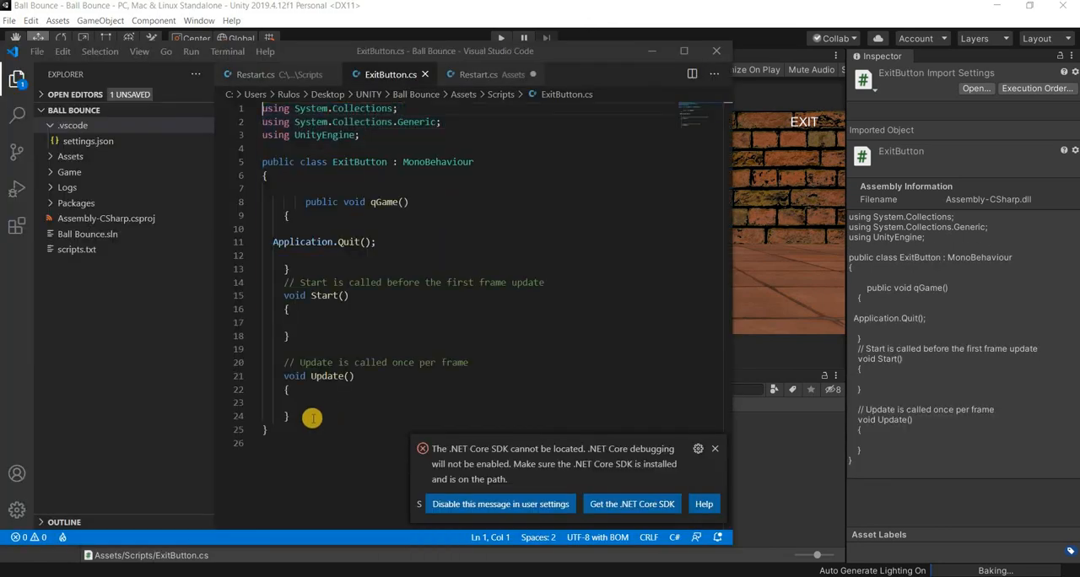
- Replace all the ExitButton script's code with the copied Restart code, change the LoadScene name to "BallBounce", and save the file
drag(287, 428, 241, 92)
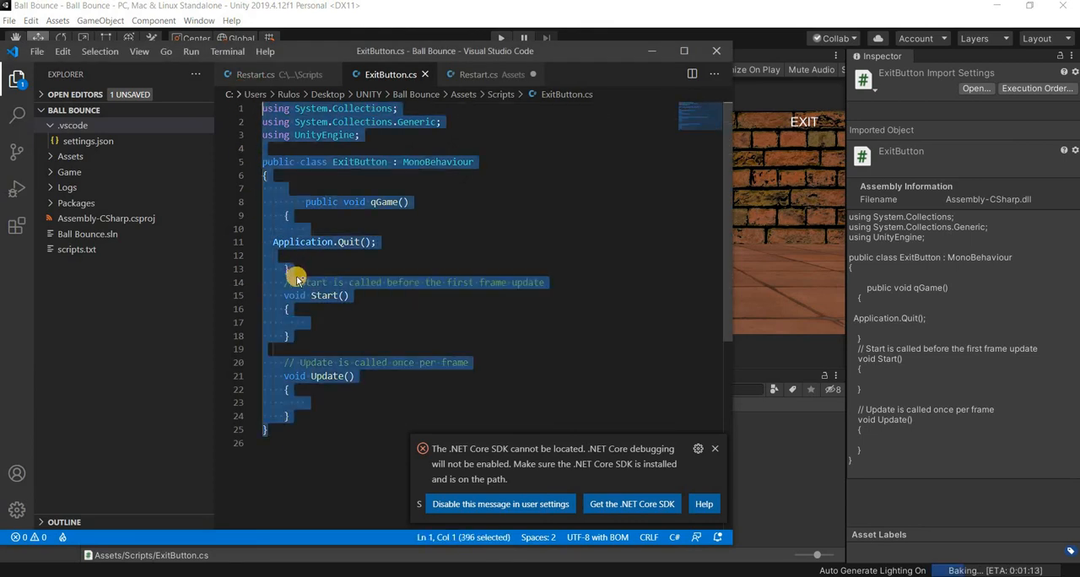
key(ctrl+v)
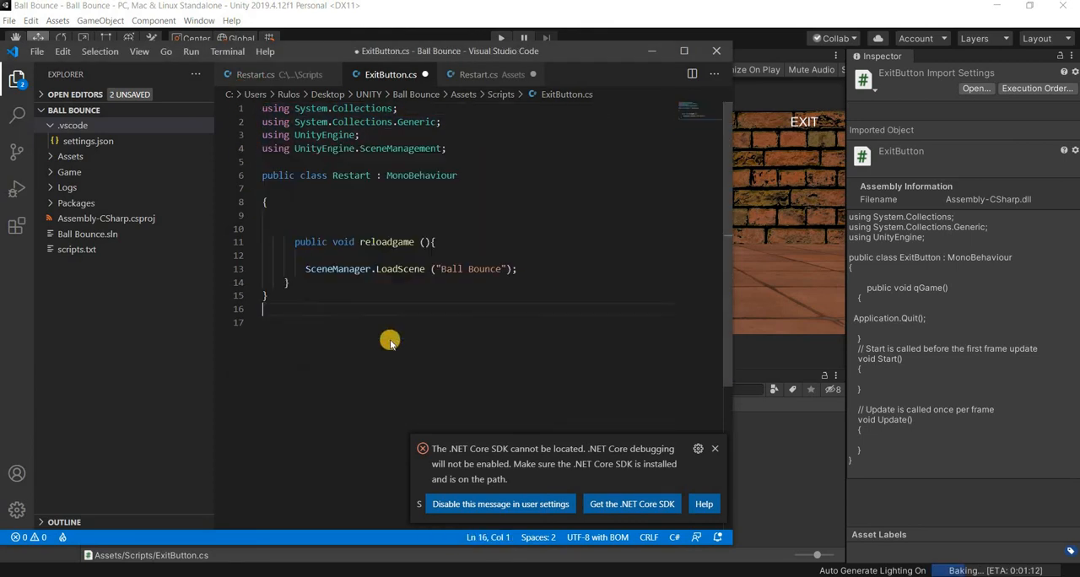
click(468, 269)
key(BackSpace)
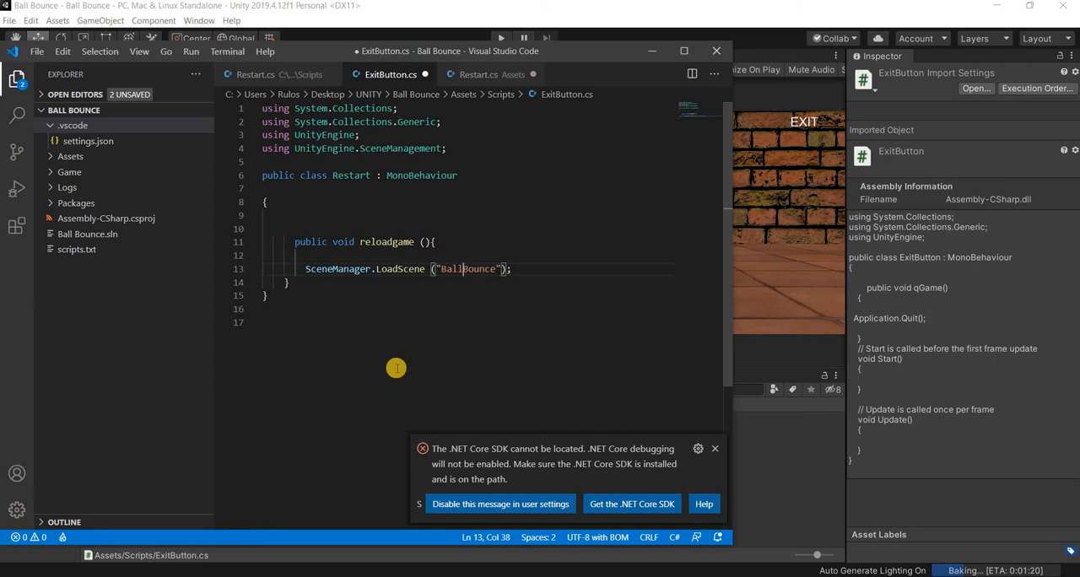
click(395, 368)
click(38, 51)
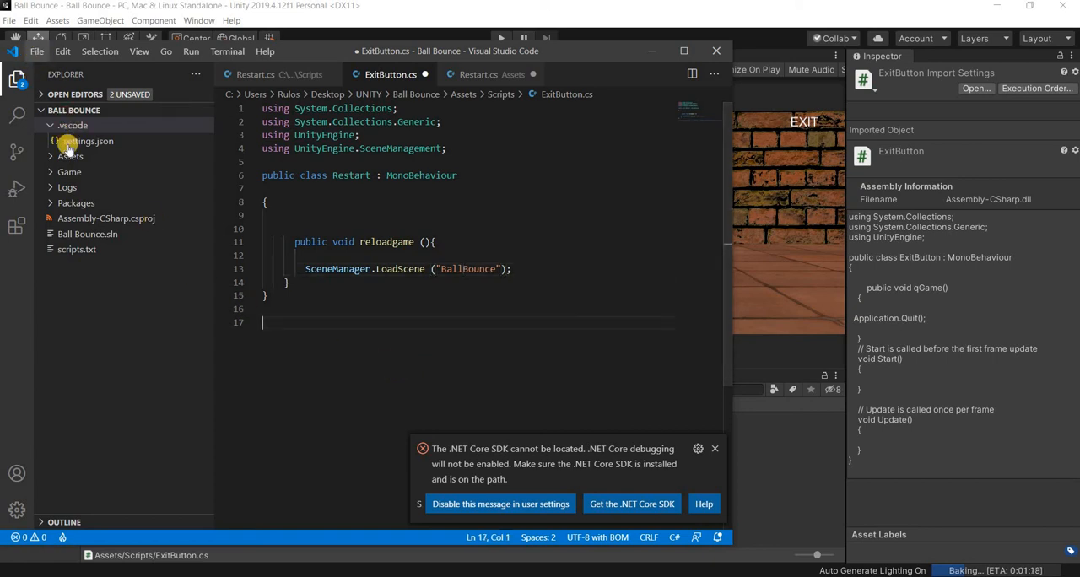
click(61, 232)
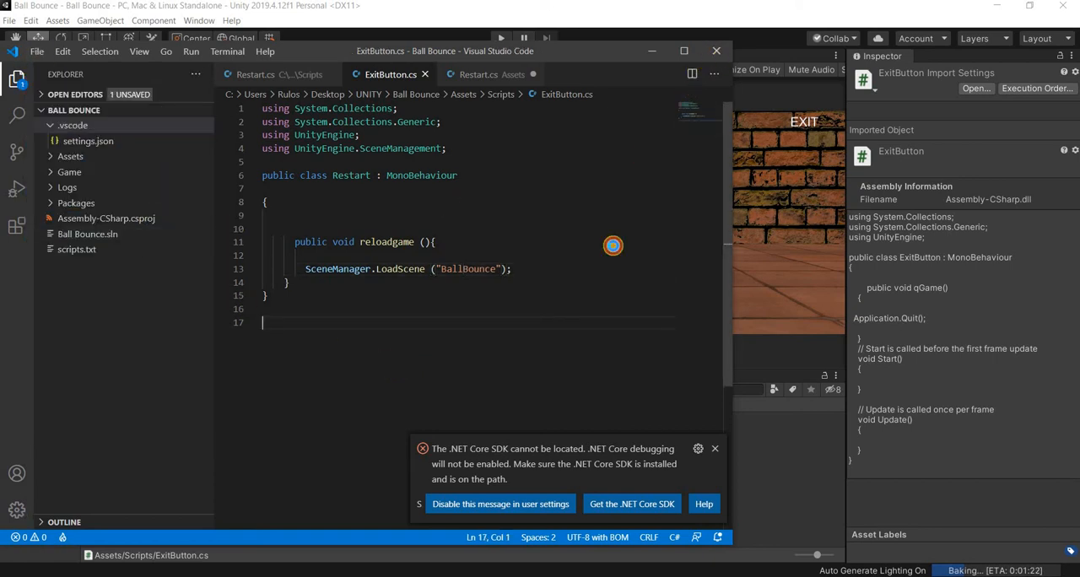
- Return to Unity, show the compile errors in the Console, and inspect the RestartButton's On Click setup under the Canvas
key(alt+Tab)
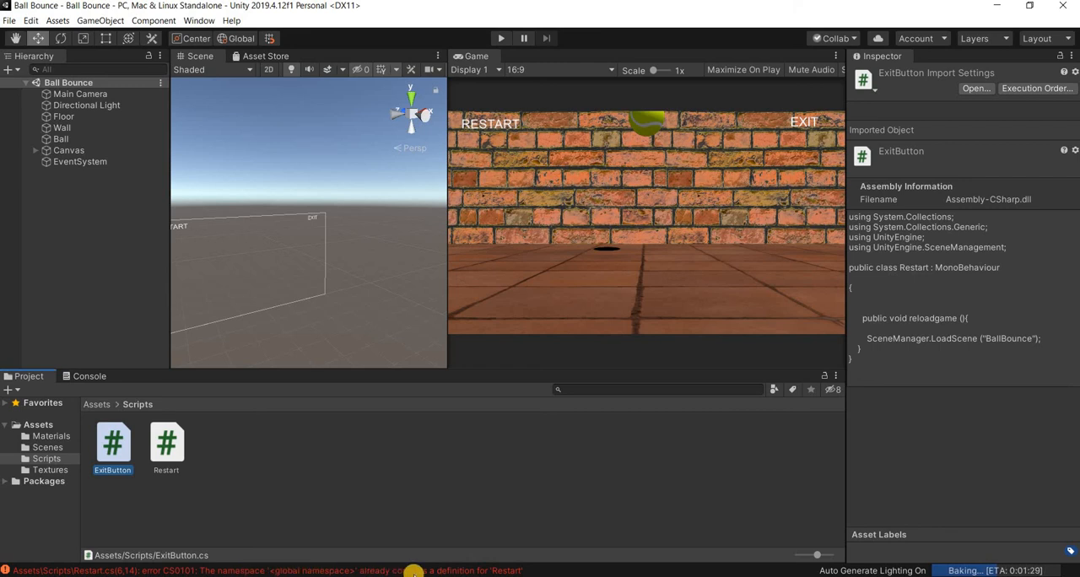
click(462, 571)
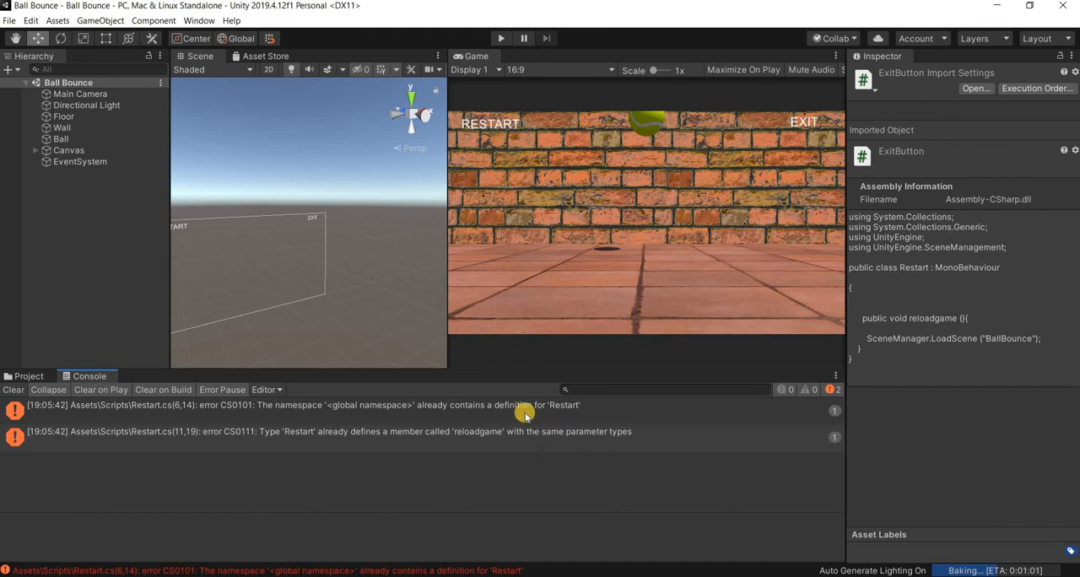
click(53, 151)
click(36, 150)
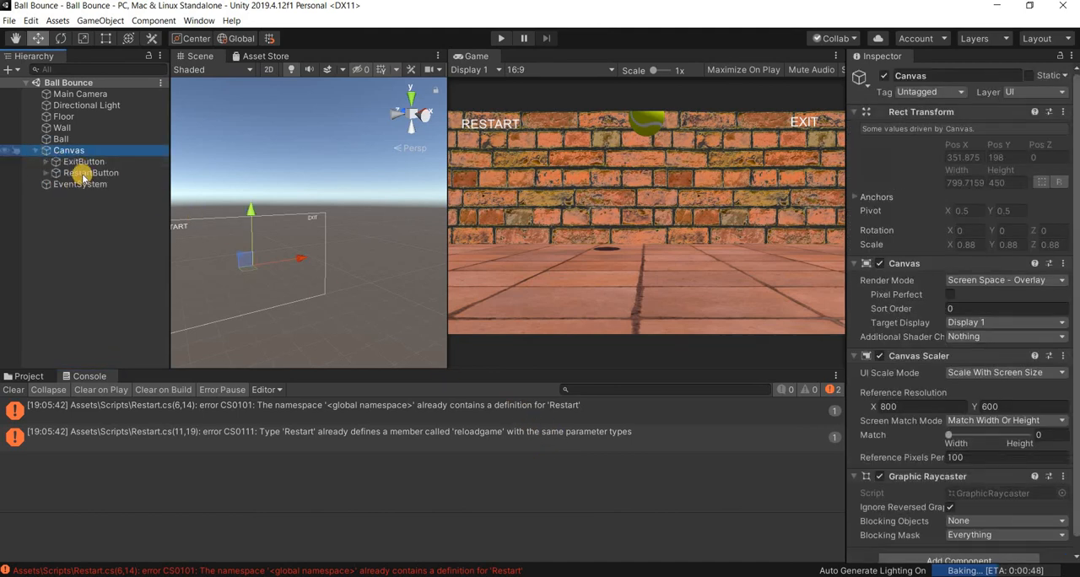
click(83, 173)
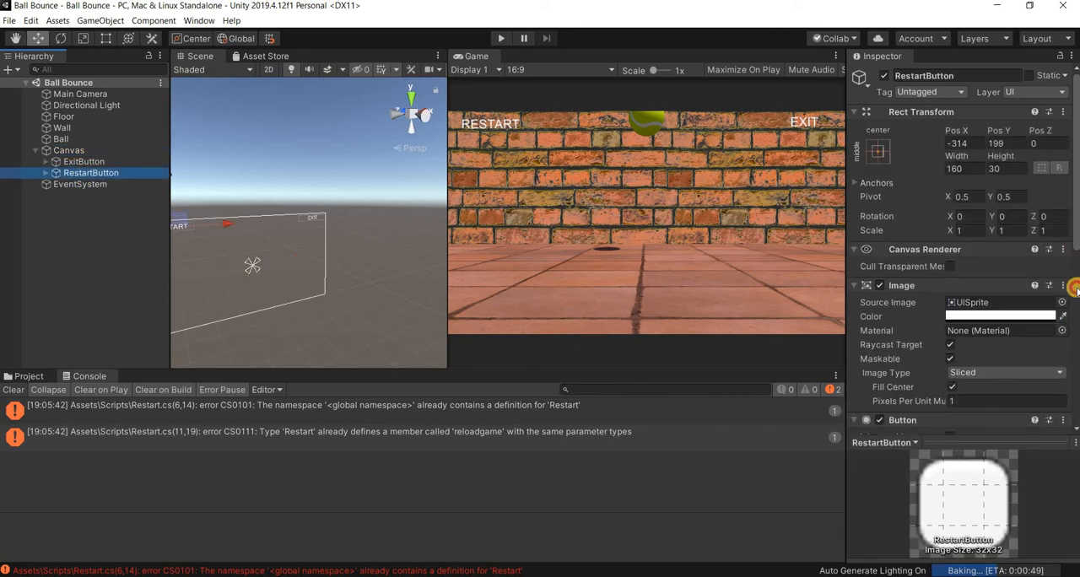
scroll(1071, 382, down, 10)
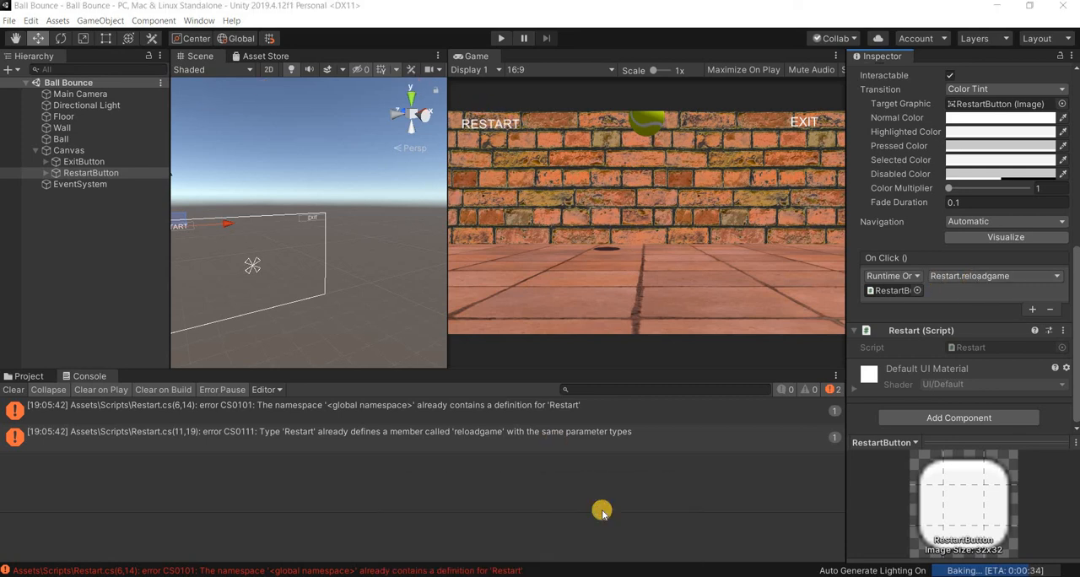
- Switch from the Ball Bounce reference project back to the open BallBounce project
click(8, 18)
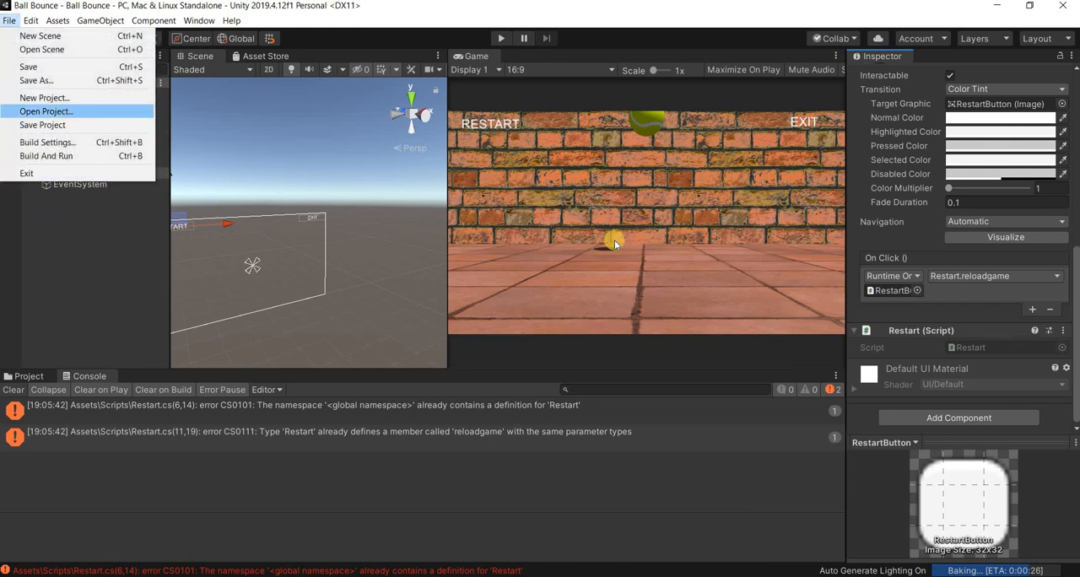
click(52, 112)
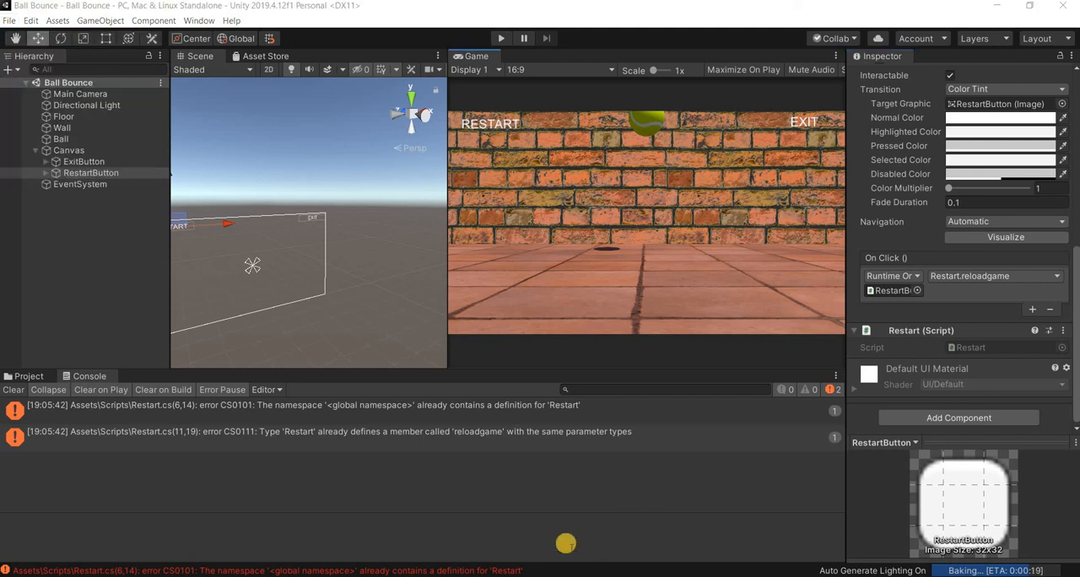
mouse_move(564, 543)
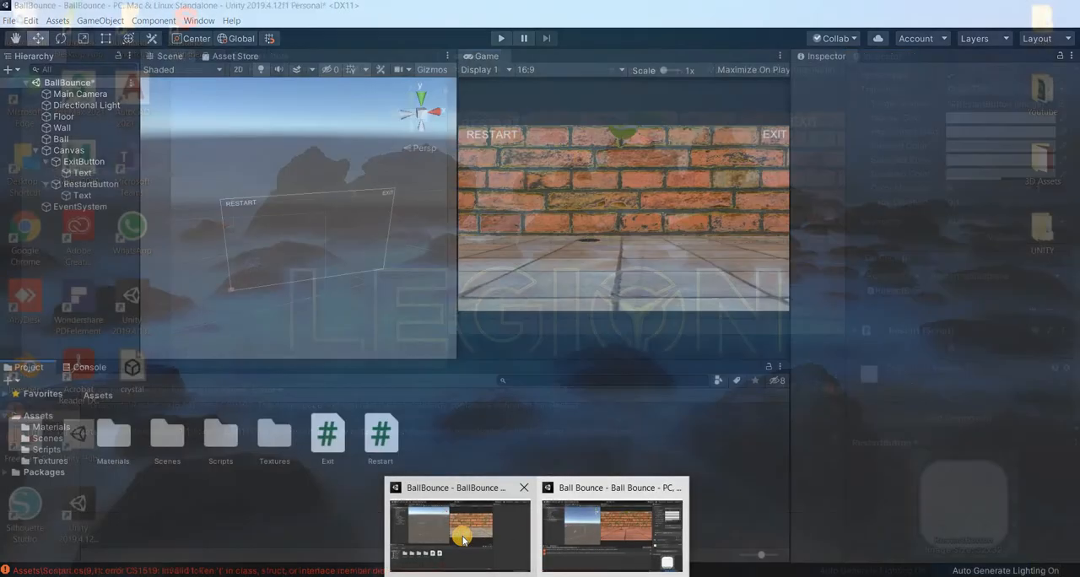
click(462, 540)
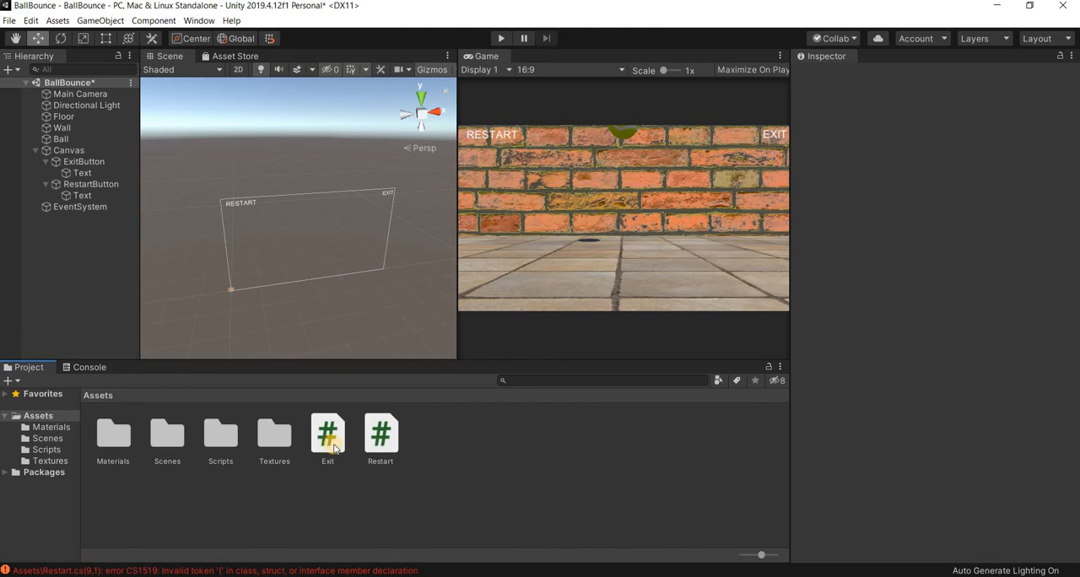
- Replace all code in the BallBounce project's Restart script with the copied Restart code, save it, and close the code editor
double_click(386, 449)
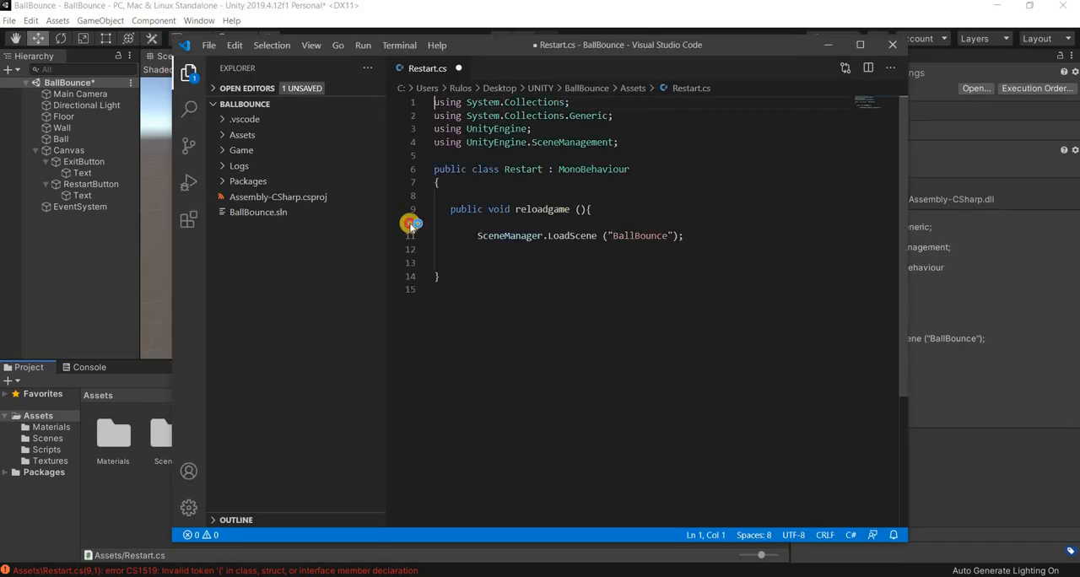
key(ctrl+a)
text(using System.Collections; using System.Collections.Generic; using UnityEngine; using UnityEngine.SceneManagement;  public class Restart : MonoBehaviour  {         public void reloadgame (){          SceneManager.LoadScene ("Ball Bounce");     } })
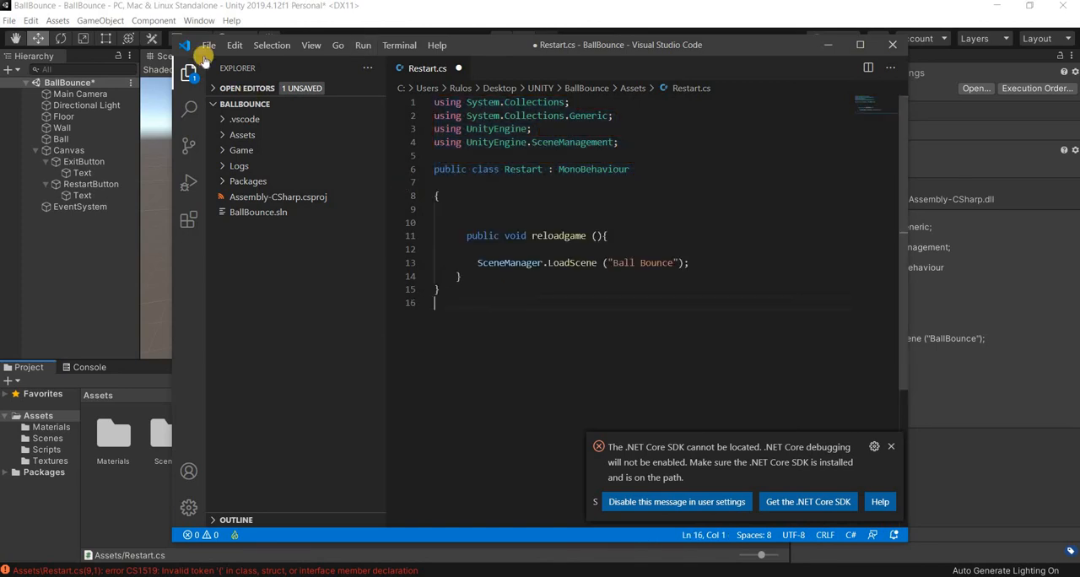
click(207, 47)
click(229, 226)
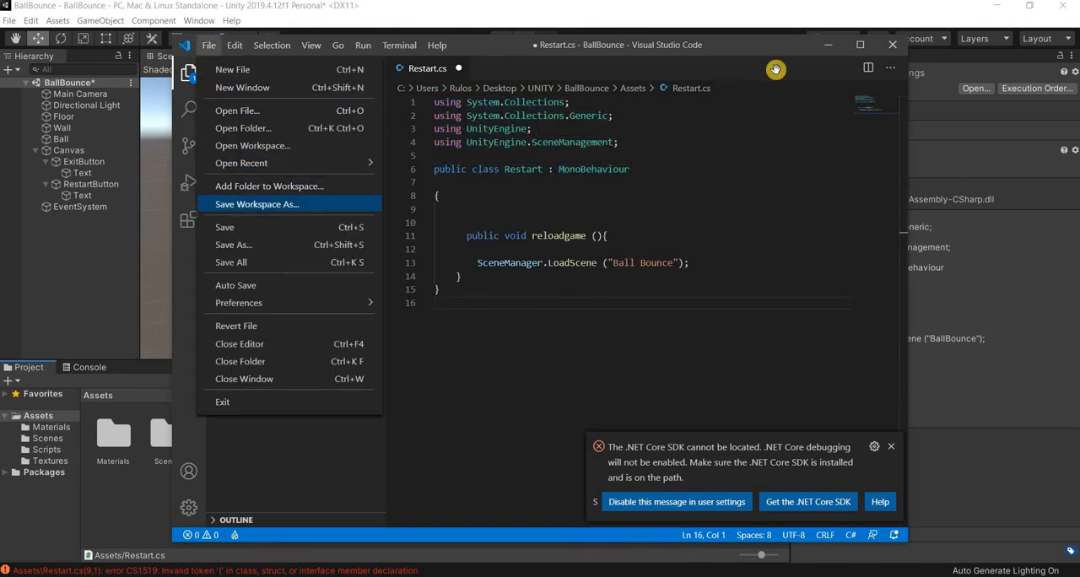
click(892, 44)
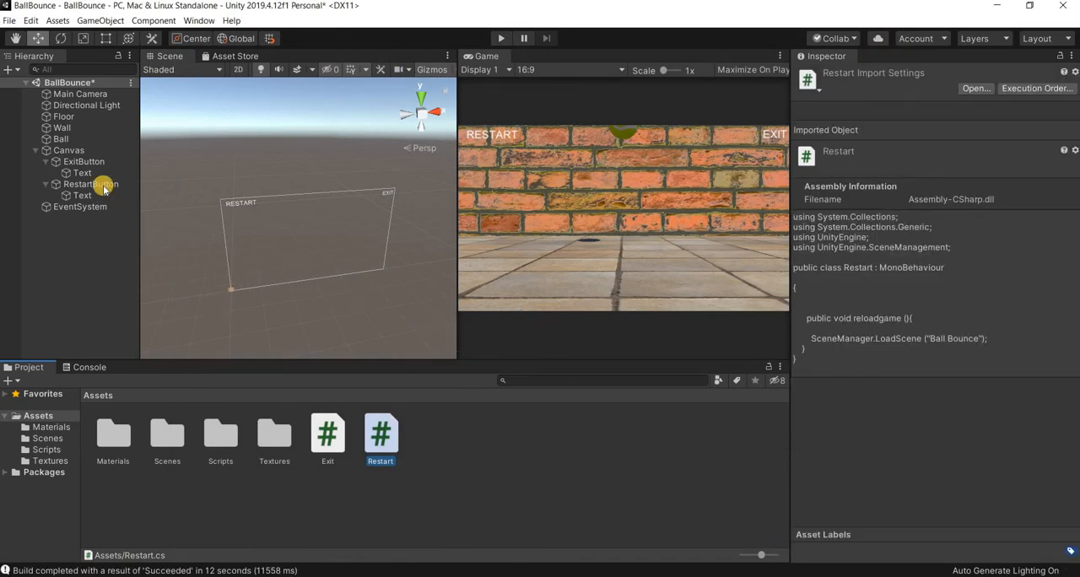
- Reopen the Restart script, highlight its full code to review it, and close the code editor
double_click(372, 450)
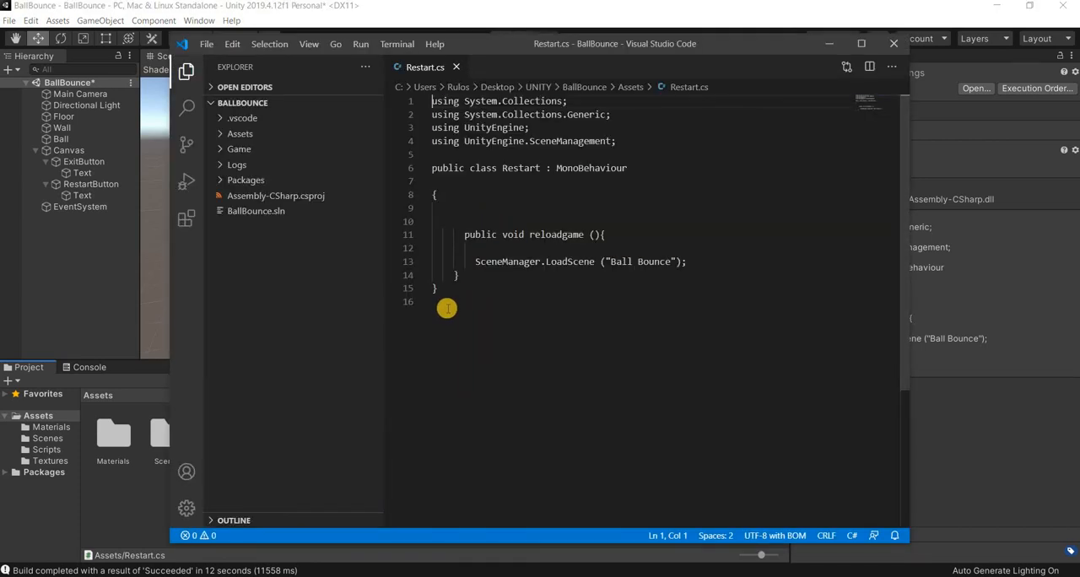
drag(438, 288, 411, 101)
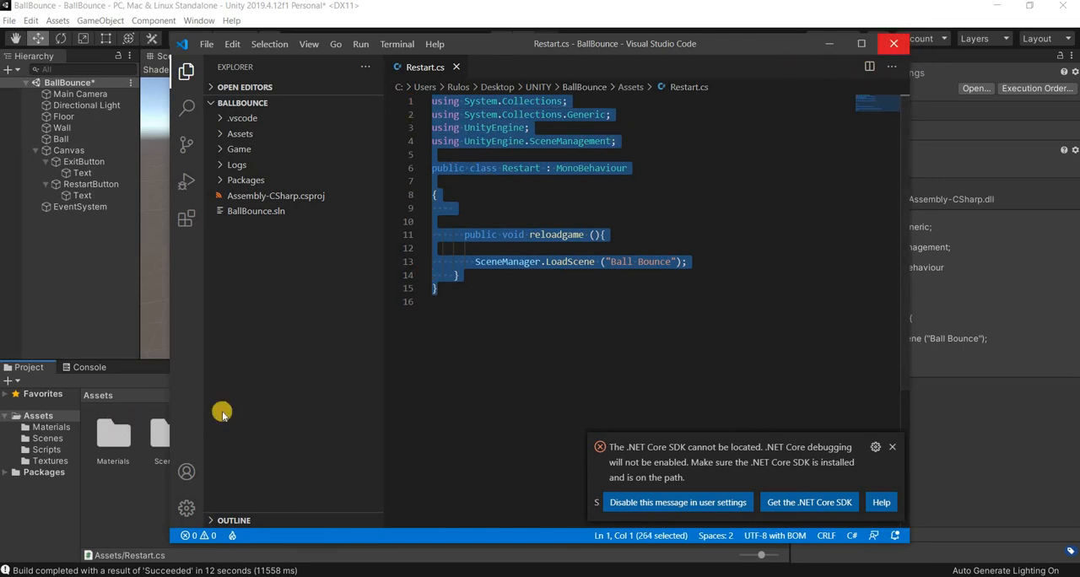
click(896, 46)
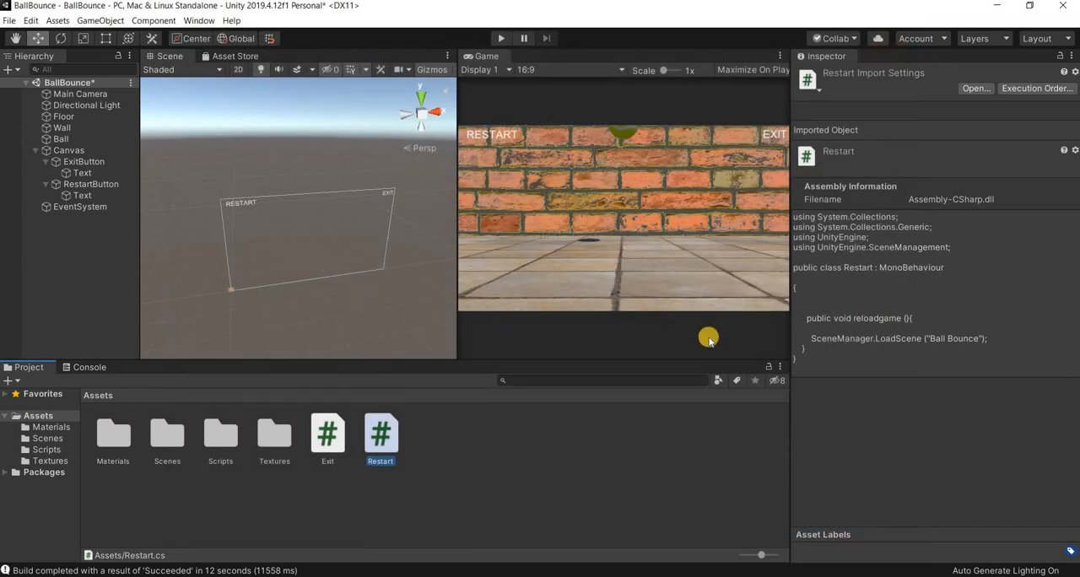
- Add an On Click event to RestartButton with RestartButton as its object and Restart.reloadgame as its function
click(102, 184)
scroll(894, 303, down, 10)
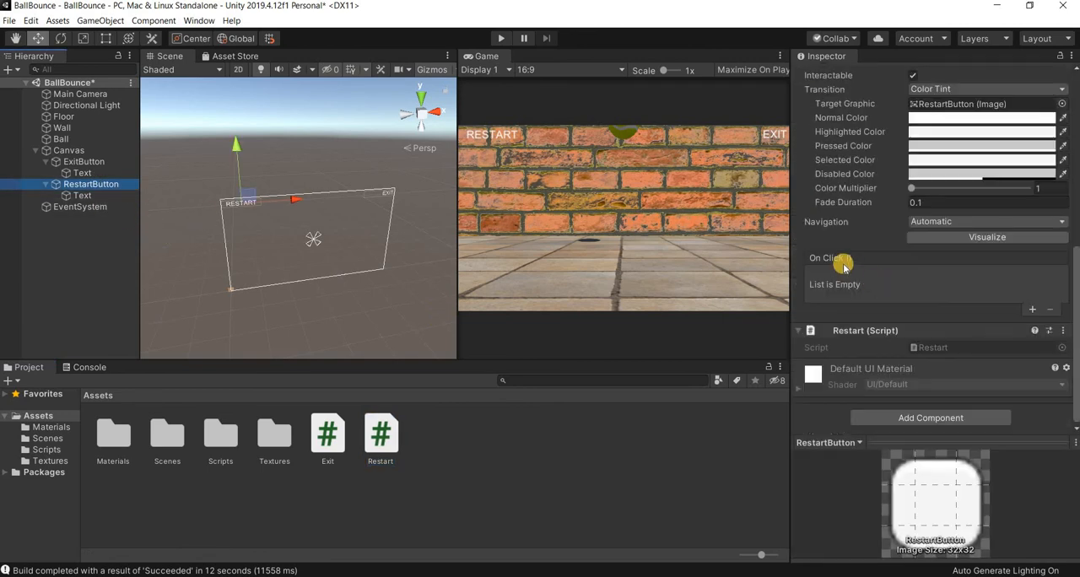
click(1034, 311)
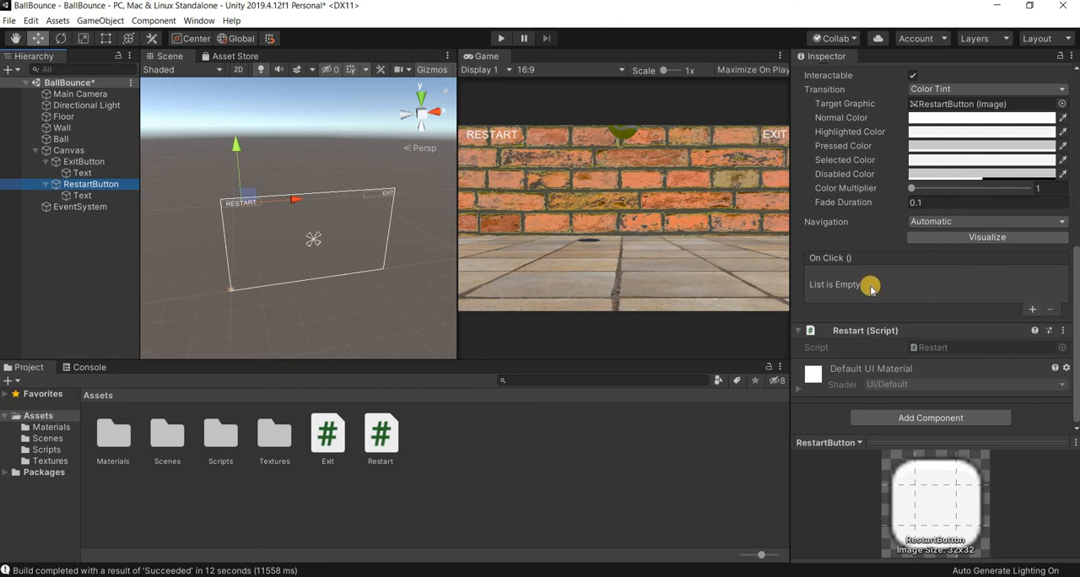
drag(81, 182, 835, 290)
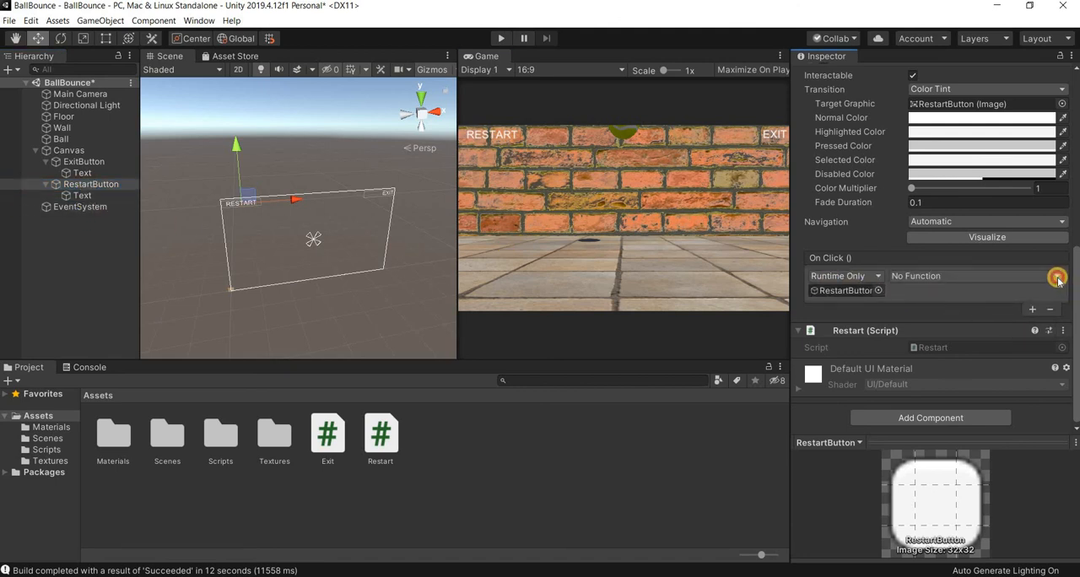
click(1057, 279)
mouse_move(928, 376)
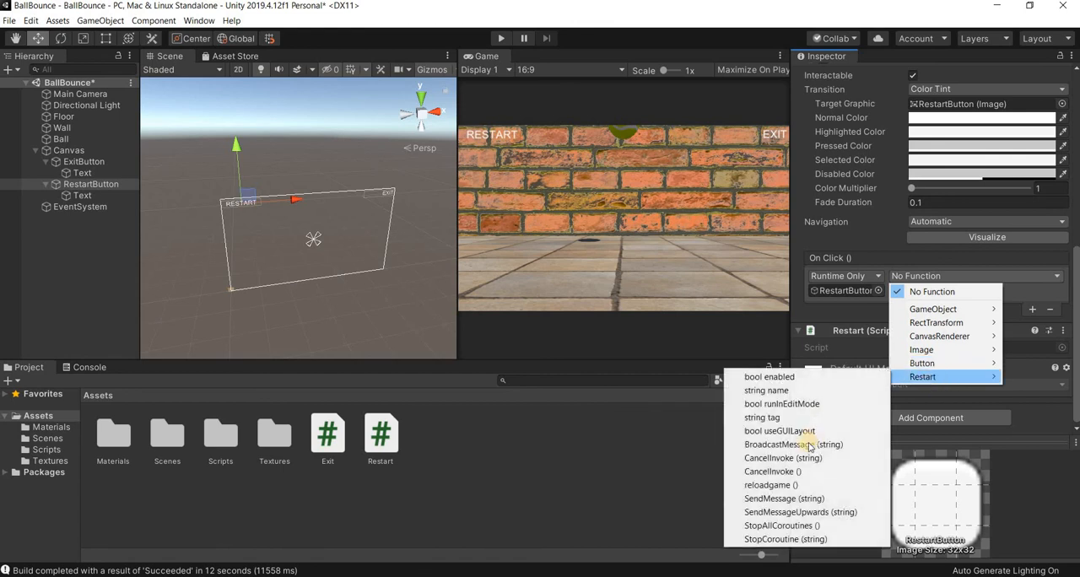
click(767, 485)
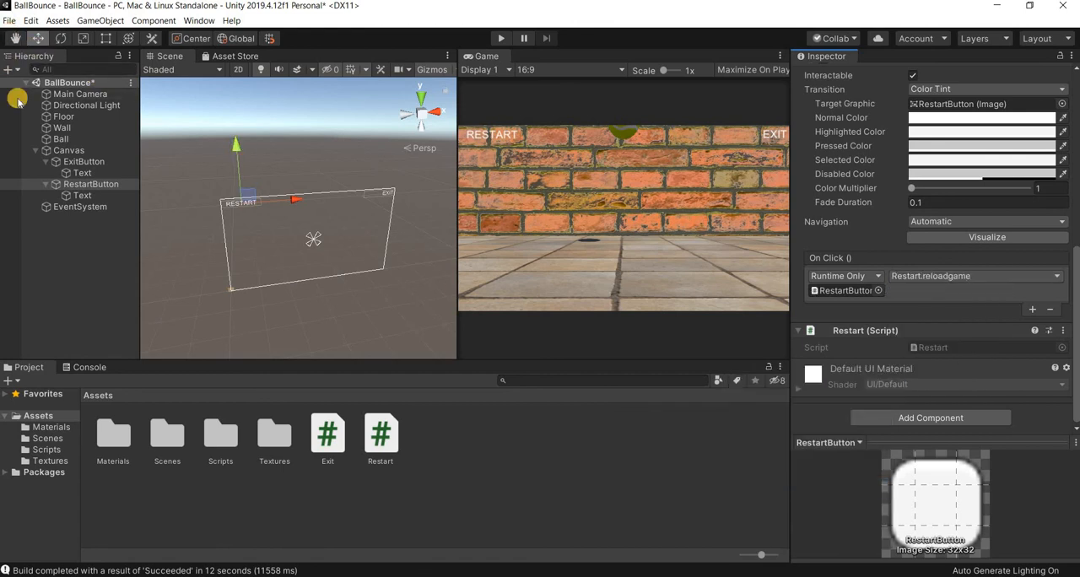
- Save the scene, build and run the game, and leave it with its EXIT button
click(9, 20)
click(32, 66)
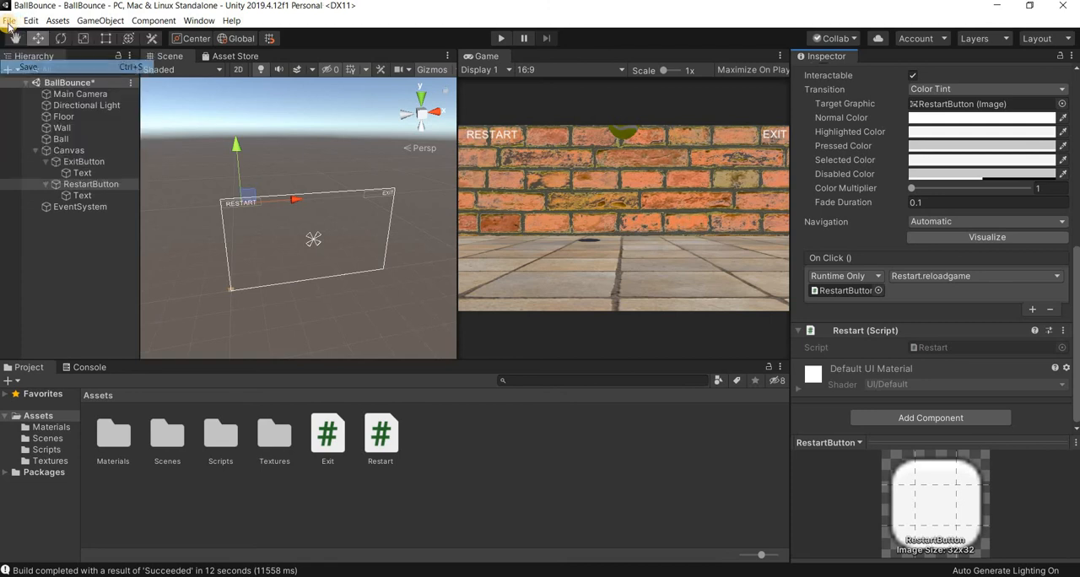
key(alt+f)
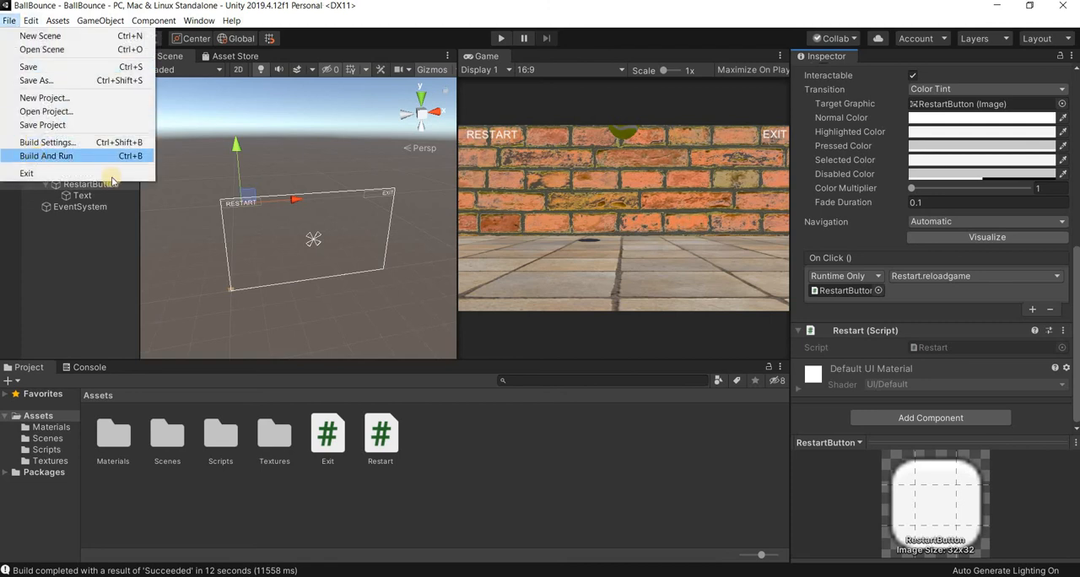
click(70, 156)
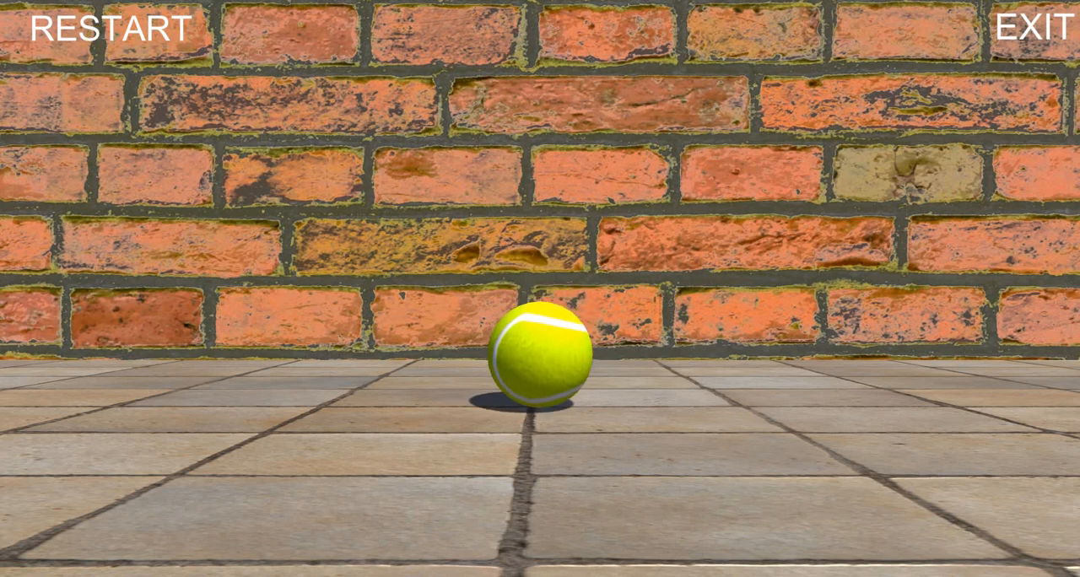
click(1016, 53)
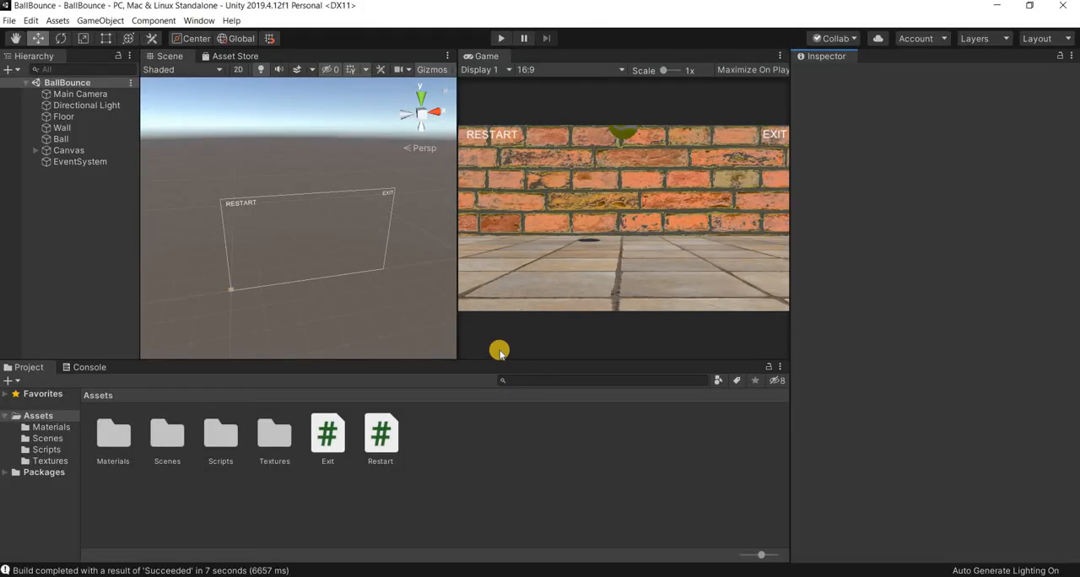
- Open the Restart script attached to RestartButton, change the LoadScene name to "BallBounce", save it, and close the code editor
click(241, 203)
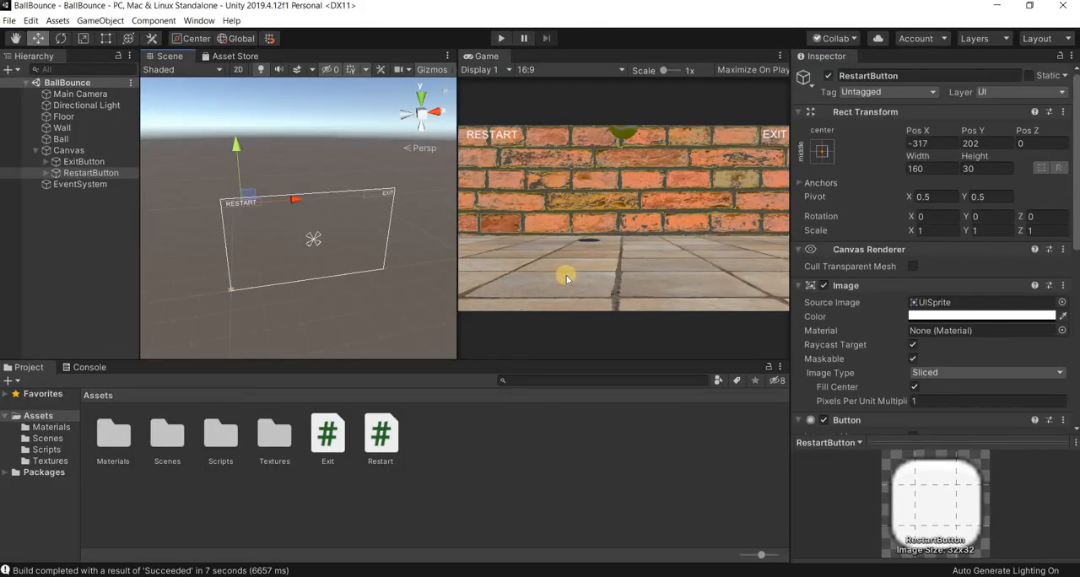
scroll(941, 336, down, 10)
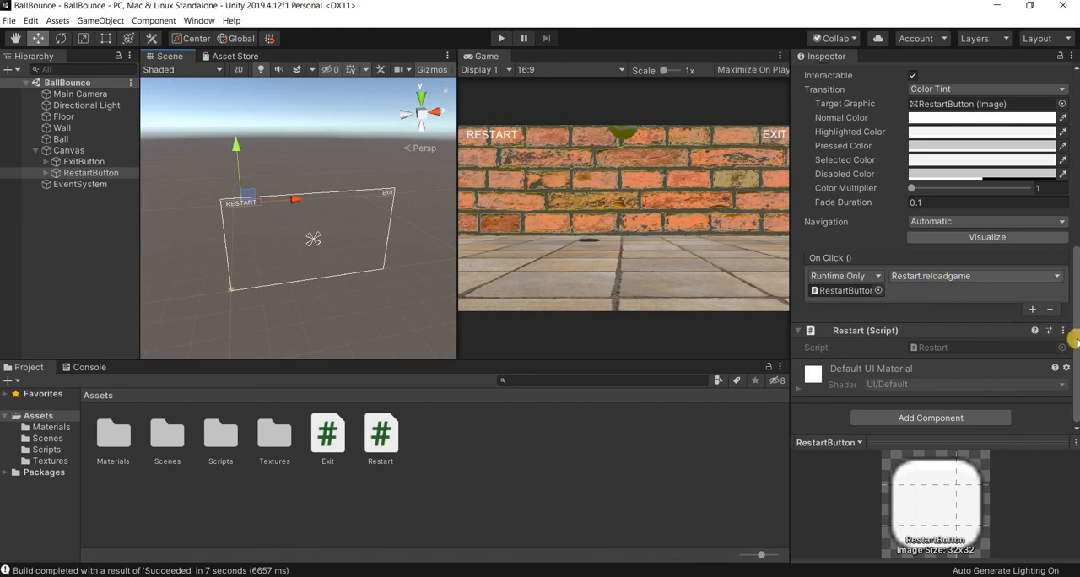
double_click(946, 348)
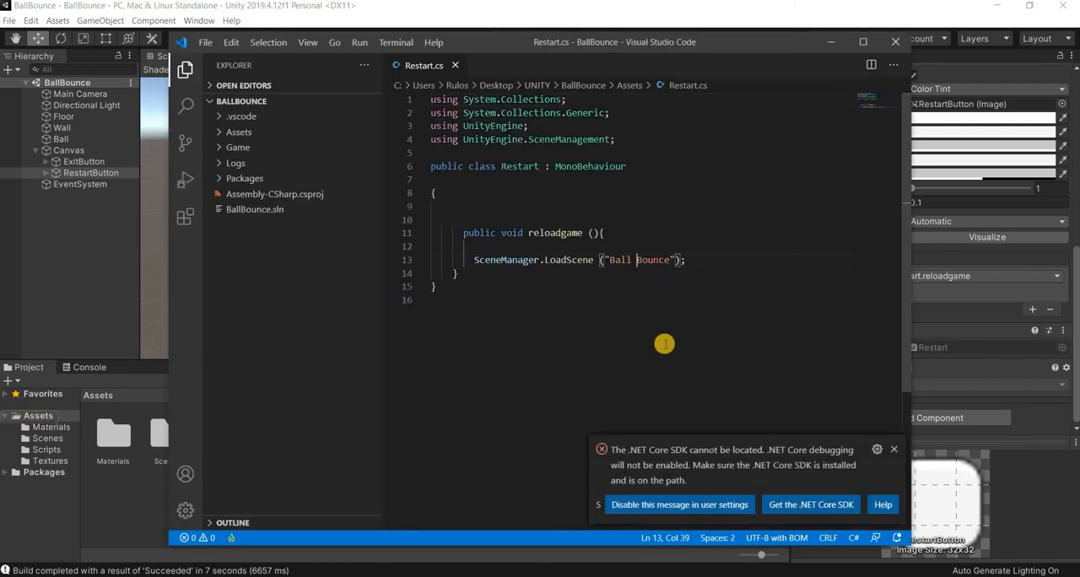
key(BackSpace)
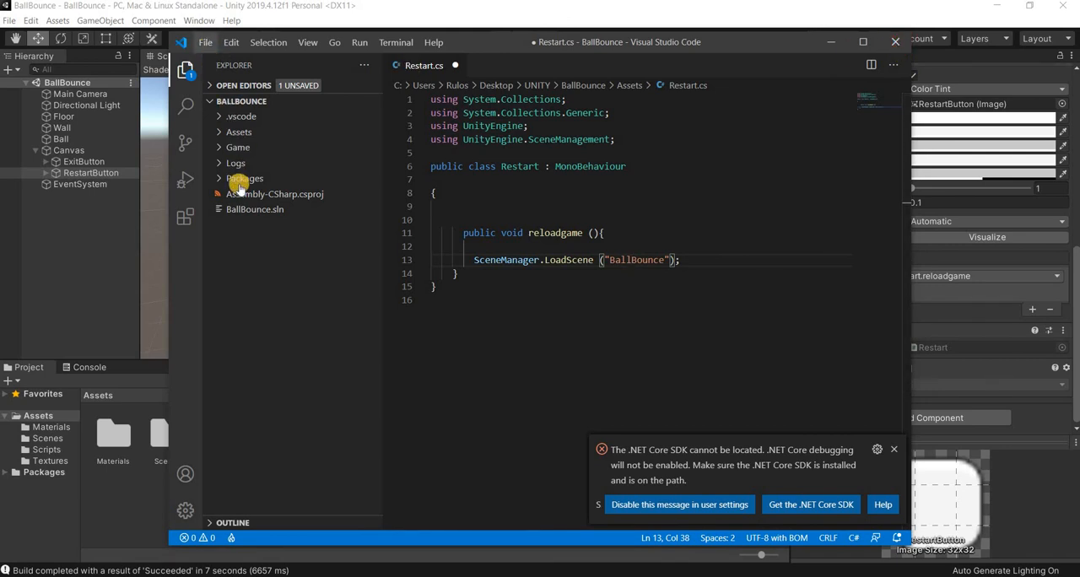
click(205, 42)
click(305, 226)
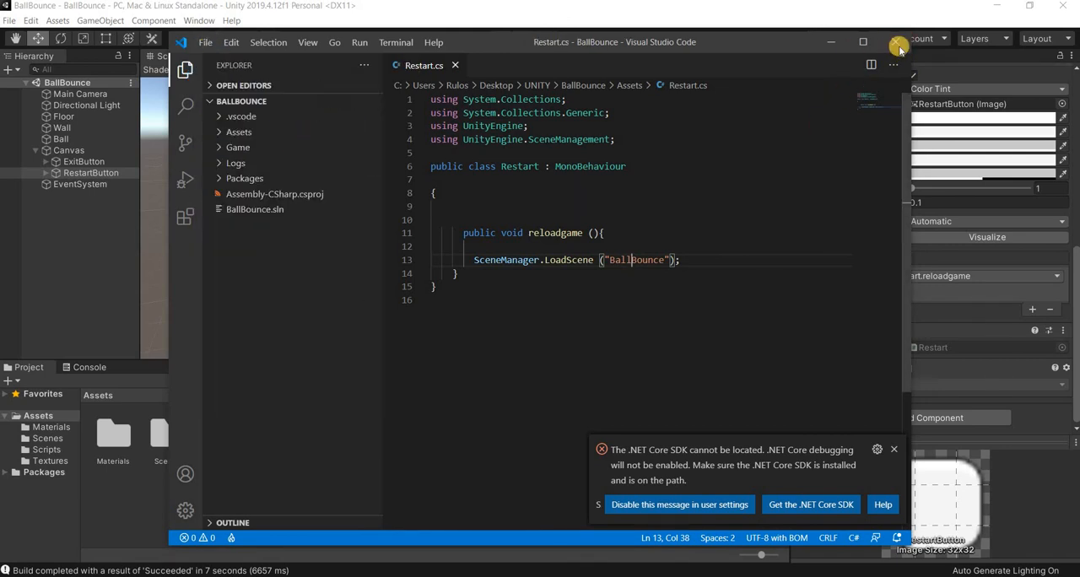
click(896, 42)
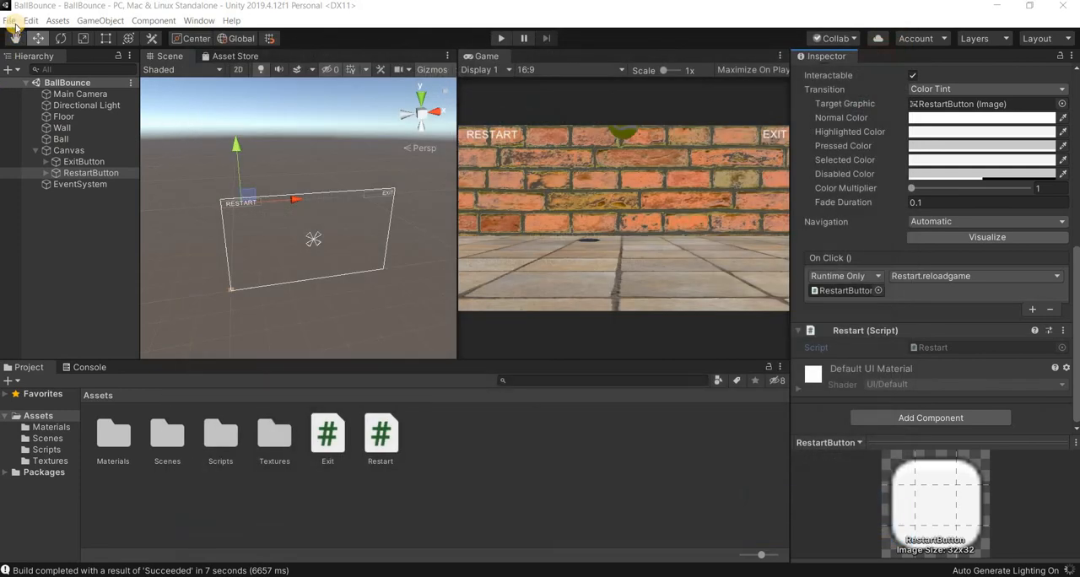
- Build and run the game, and test its RESTART button twice to reload the bouncing ball scene
click(10, 20)
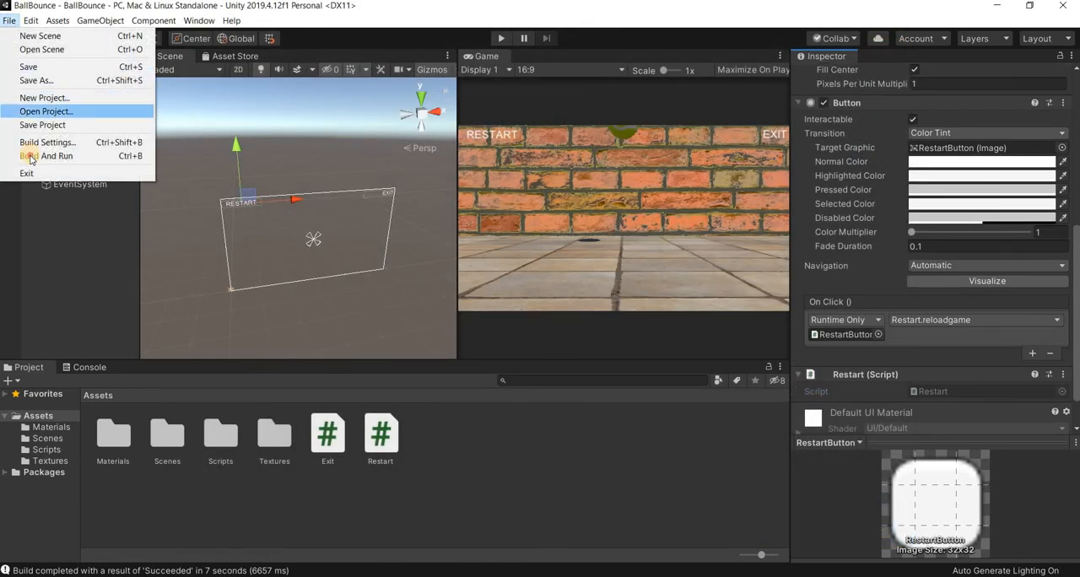
click(642, 221)
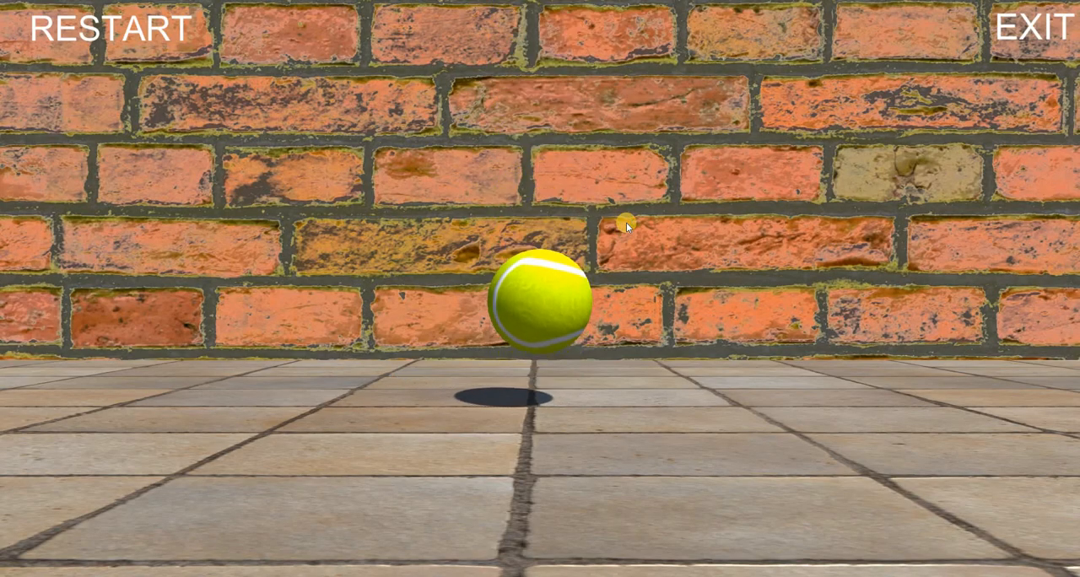
click(110, 35)
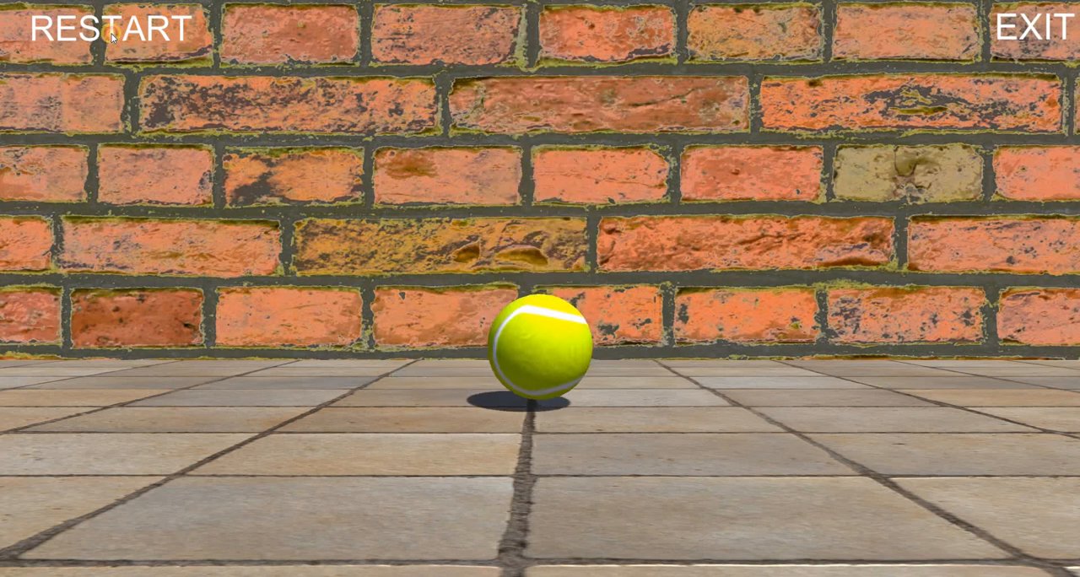
click(111, 34)
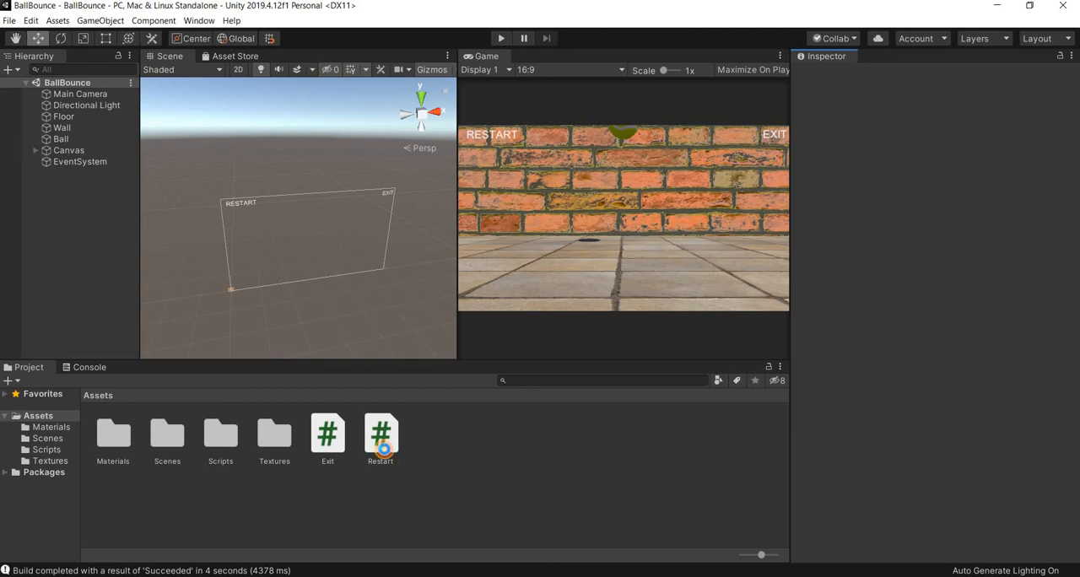
- Open the Restart script from the Assets folder in the code editor and highlight its code to review it
double_click(381, 439)
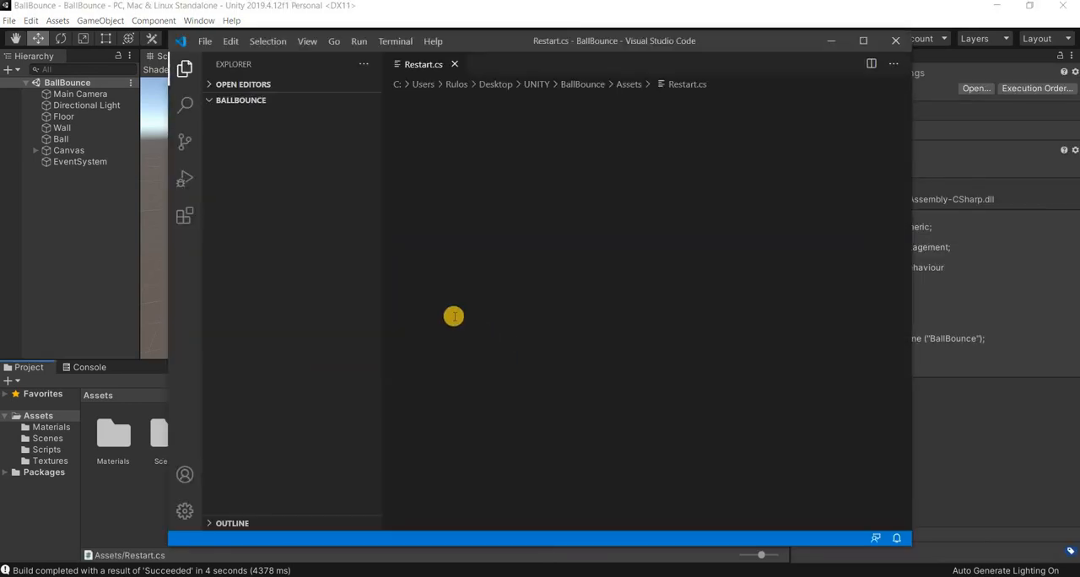
click(449, 291)
shift+click(401, 101)
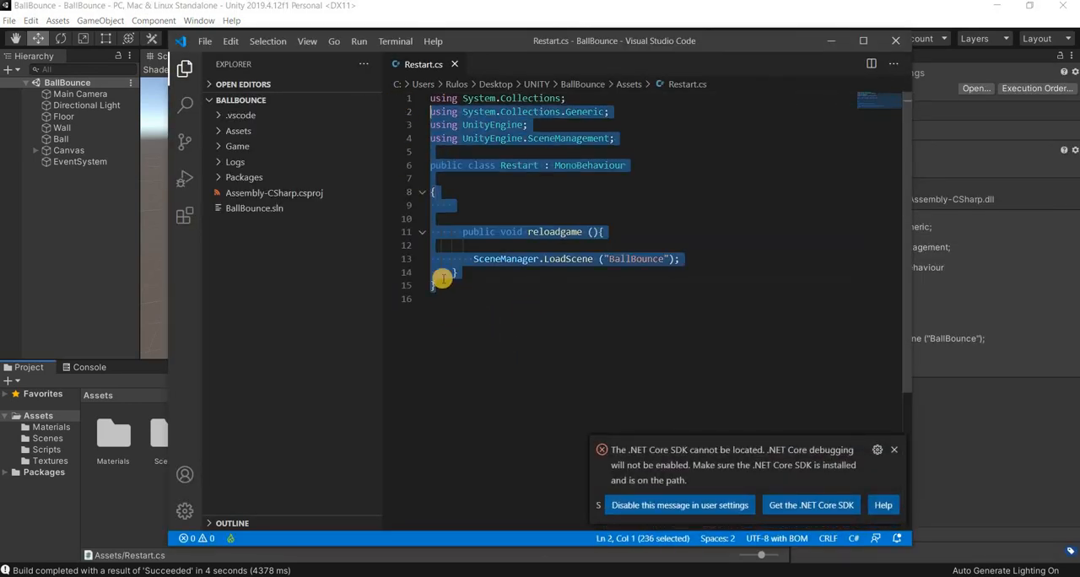